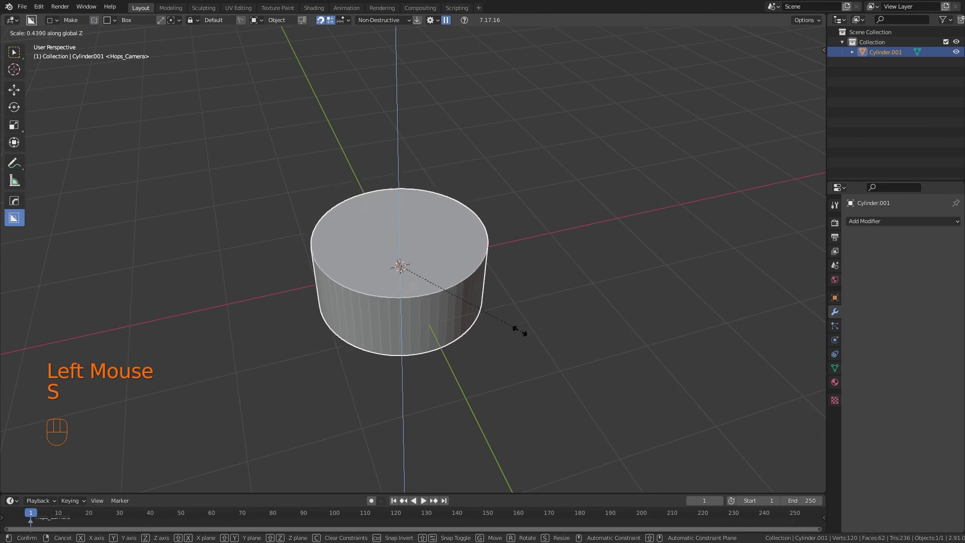
Flatten the cylinder along Z to a scale of about 0.155 and apply its scale.
click(437, 296)
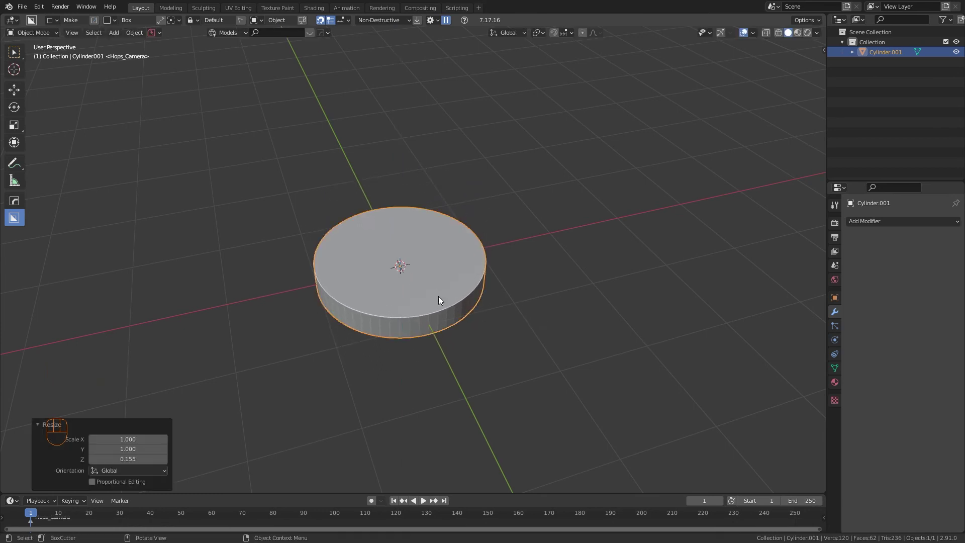
scroll(431, 311, up, 2)
key(ctrl+a)
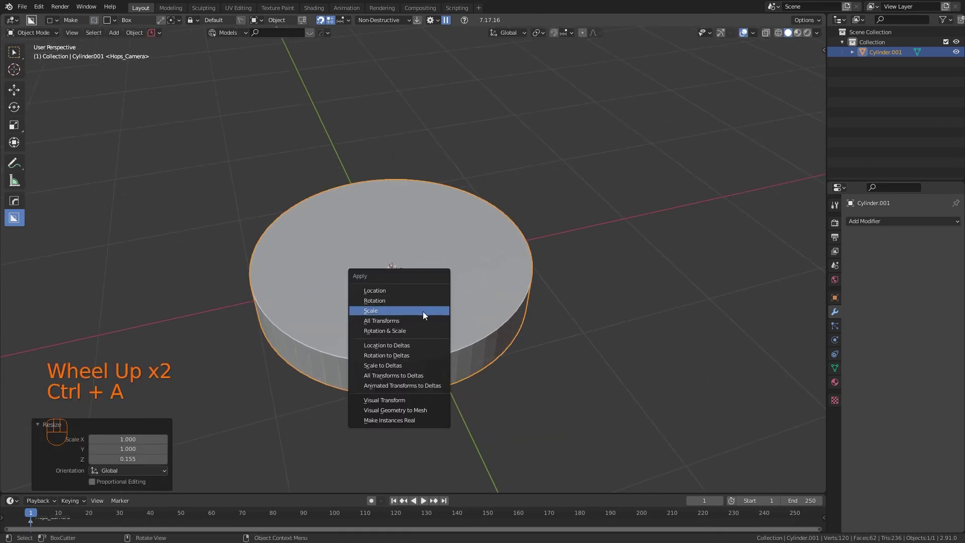
click(423, 312)
Bevel the cylinder's top rim edge loop with a single segment about 0.11 m wide.
key(Tab)
click(414, 393)
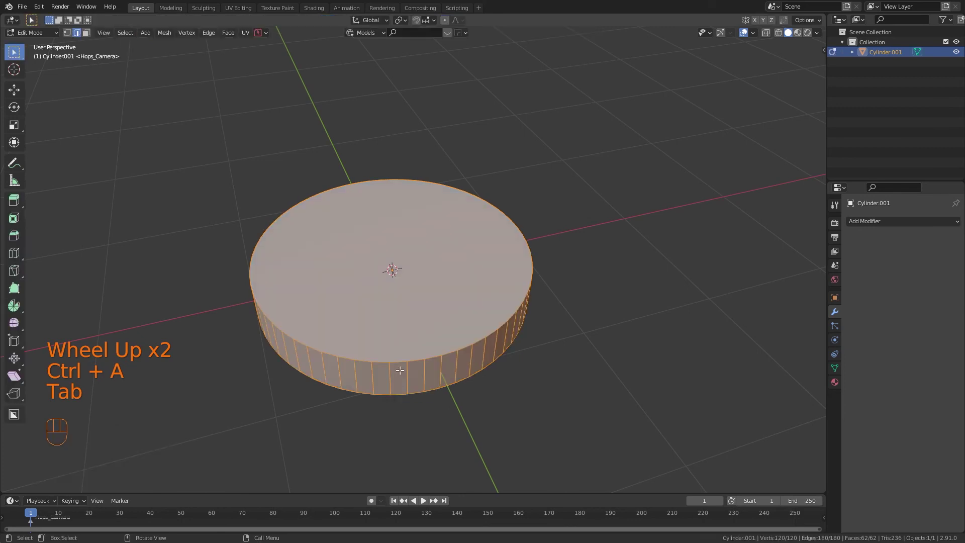
alt+click(398, 361)
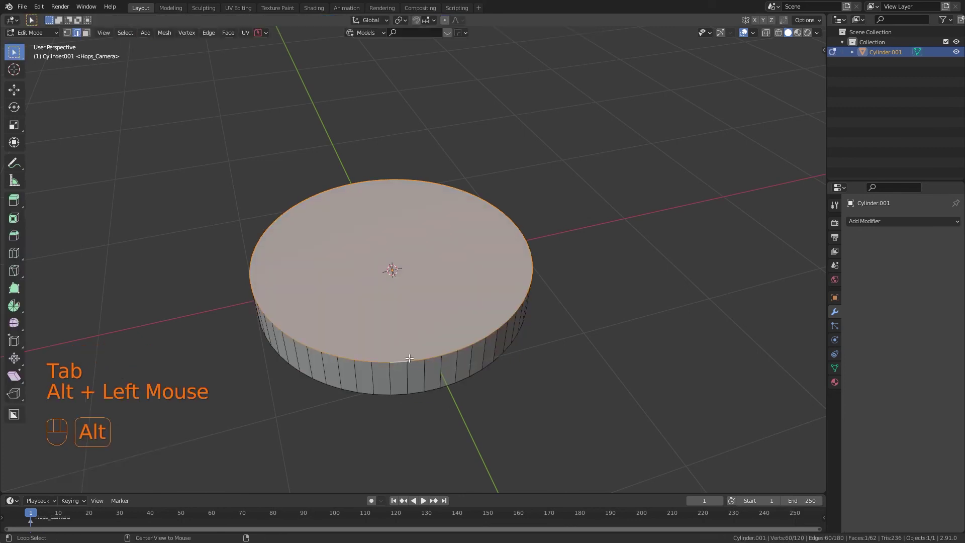
key(ctrl+b)
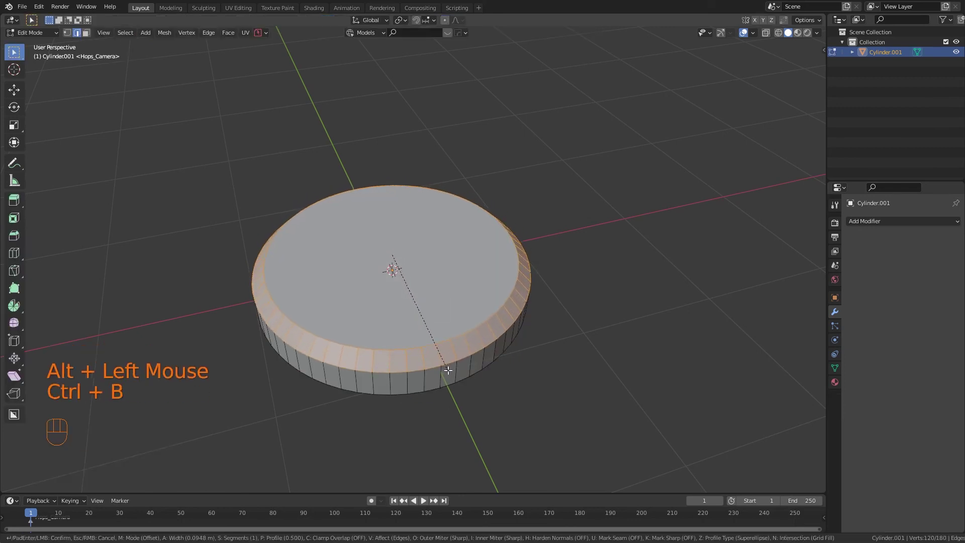
click(447, 370)
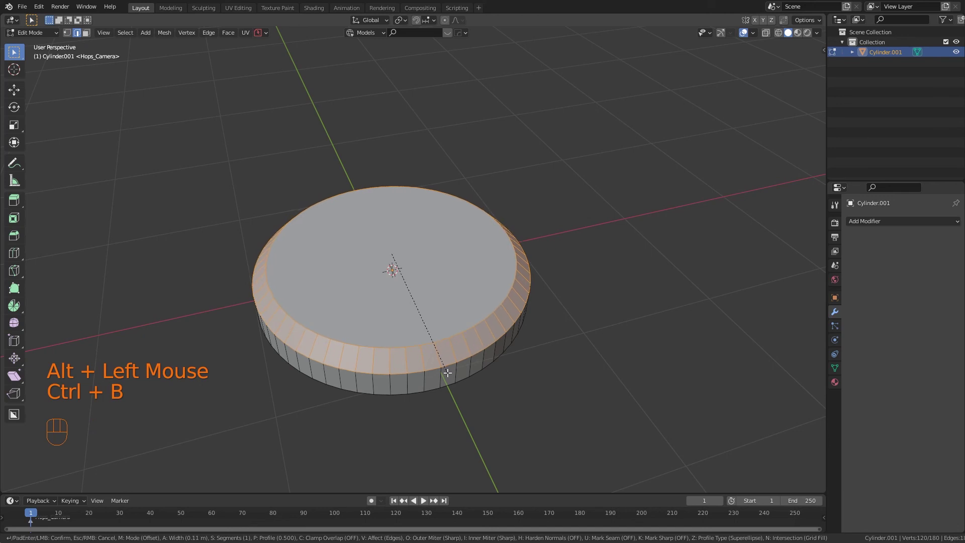
Bevel the edge loop around the top face with a single segment about 0.0625 m wide.
alt+click(381, 348)
key(ctrl+b)
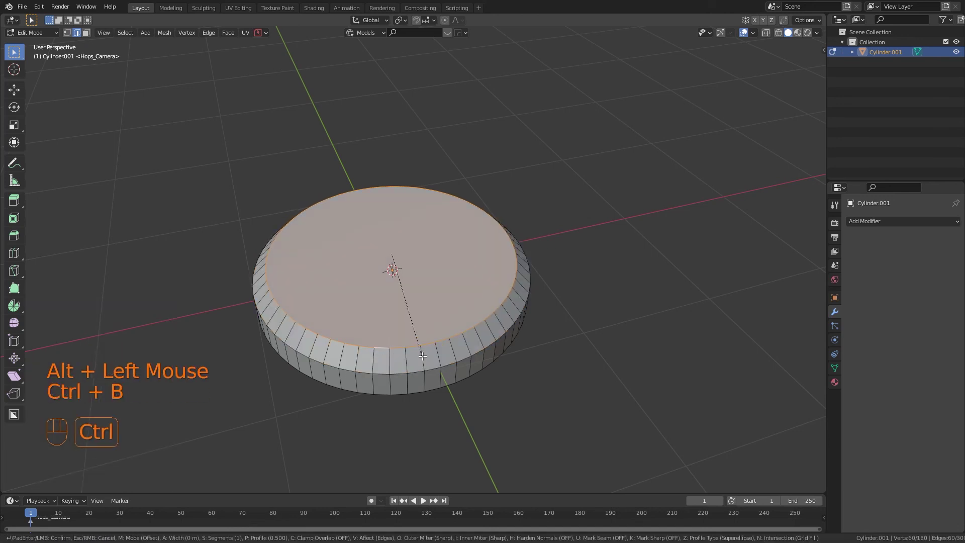
click(429, 363)
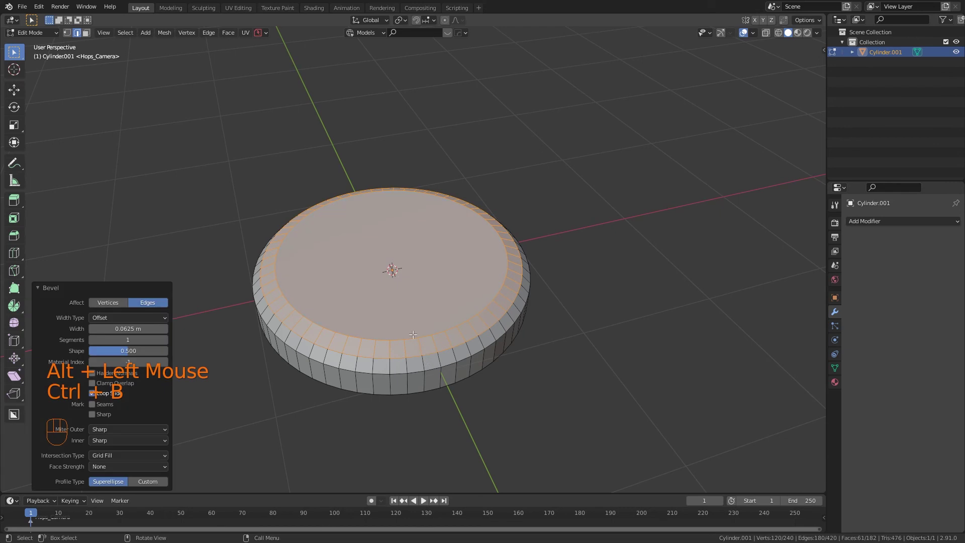
scroll(391, 315, up, 2)
Inset the top face four times in succession with thicknesses of 0.02, 0.07, 0.02 and 0.01 m.
key(Tab)
click(453, 359)
click(425, 347)
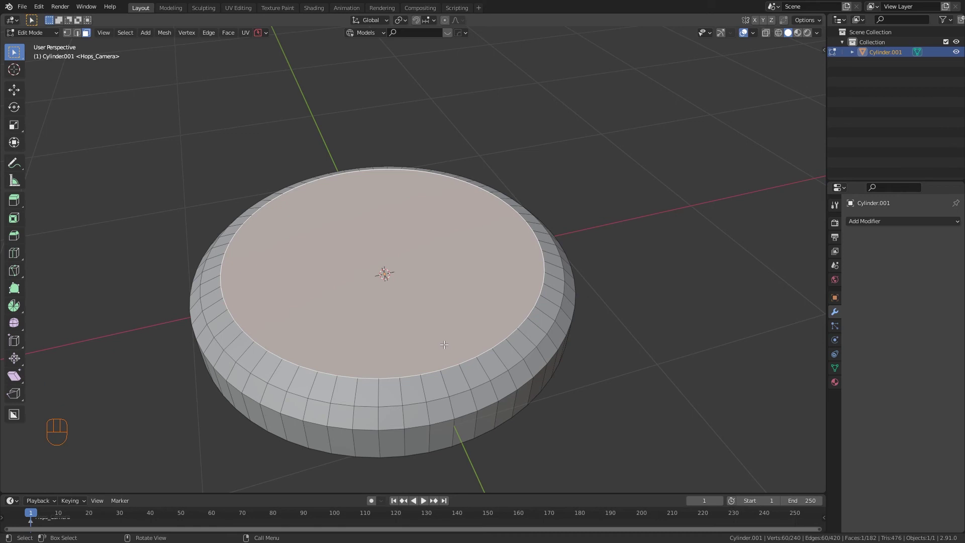
key(i)
text(.02)
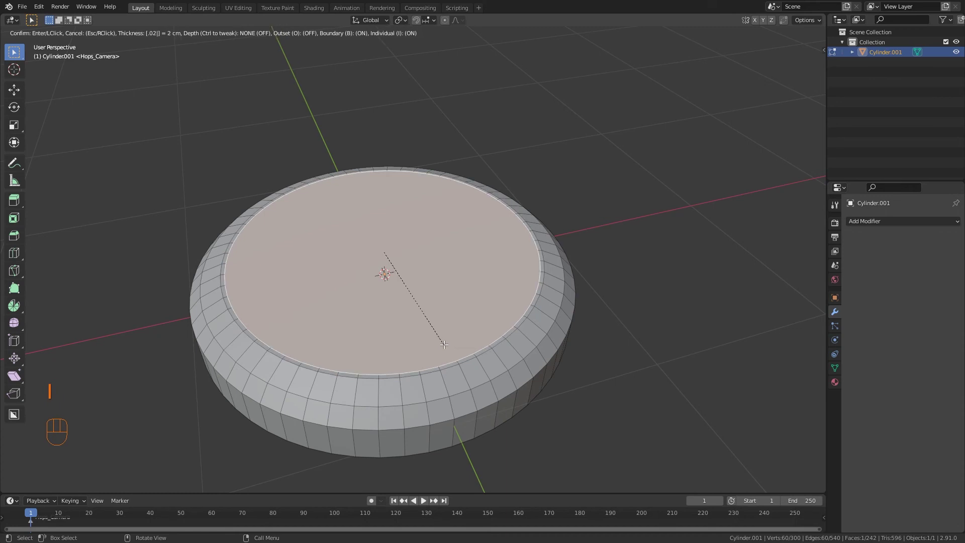
key(Return)
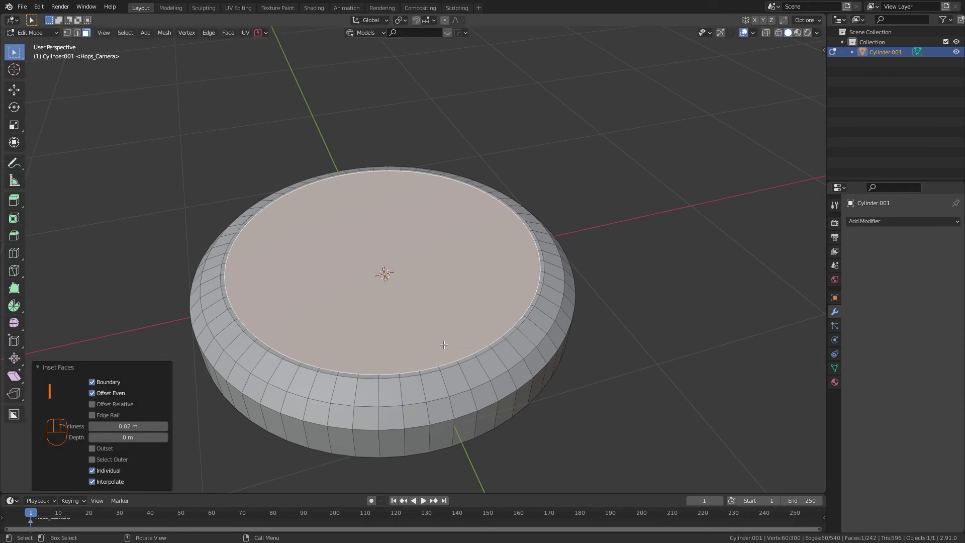
text(i.07)
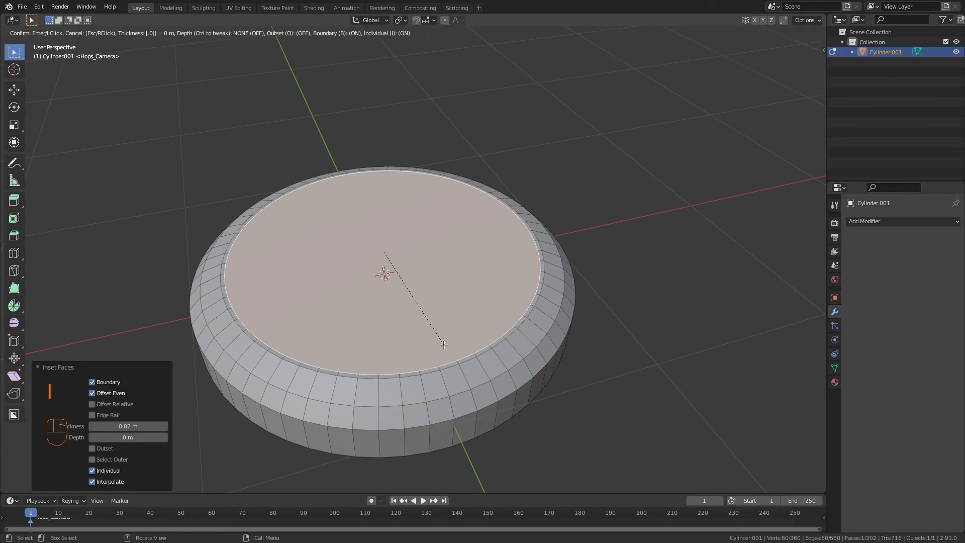
key(Return)
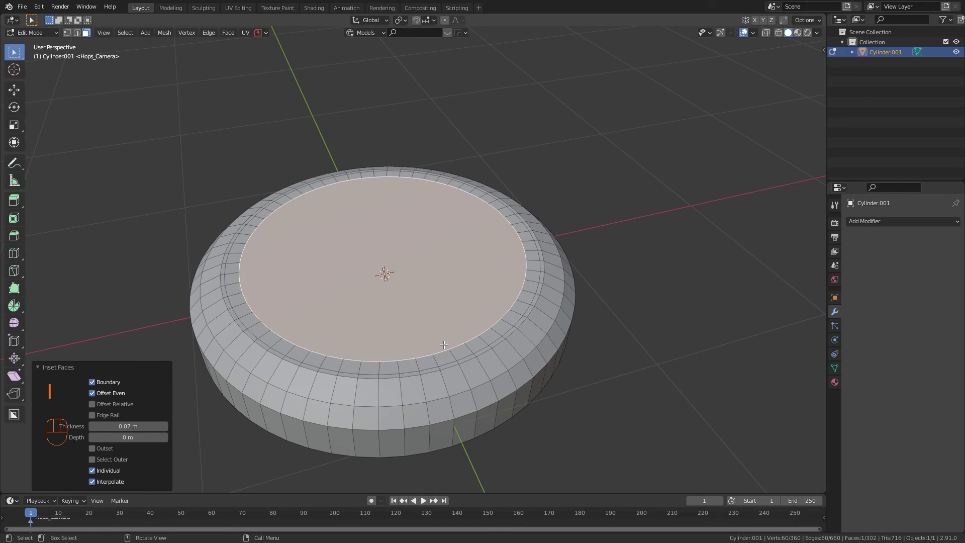
text(i.02)
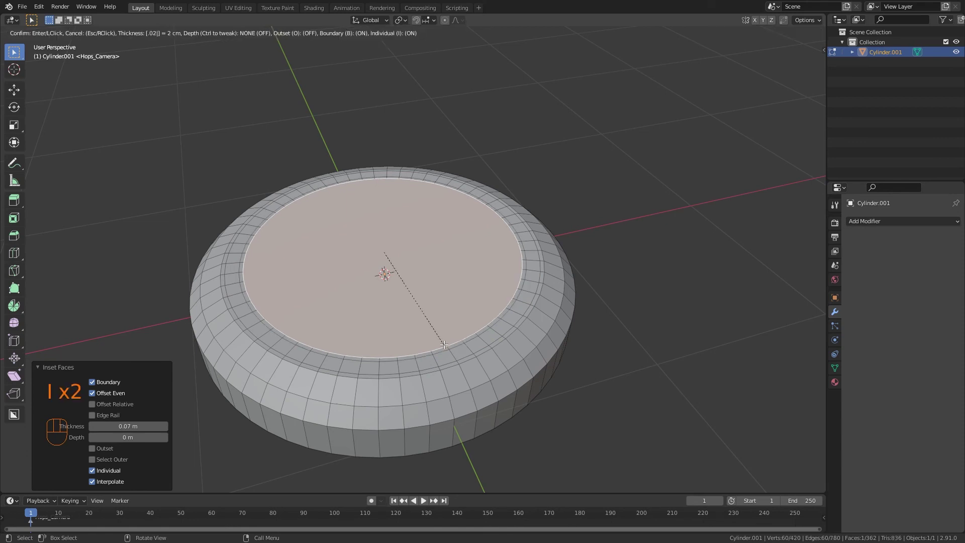
key(Return)
text(i.01)
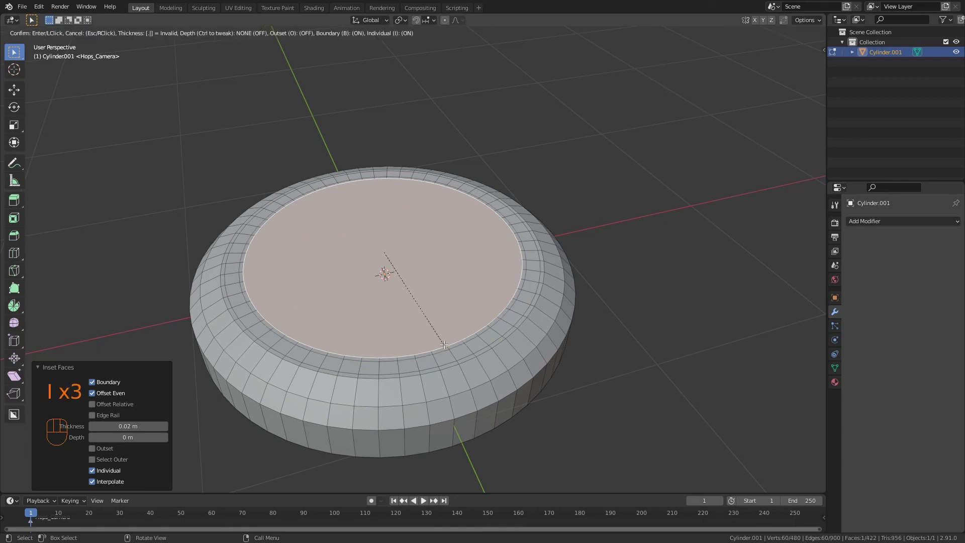
key(Return)
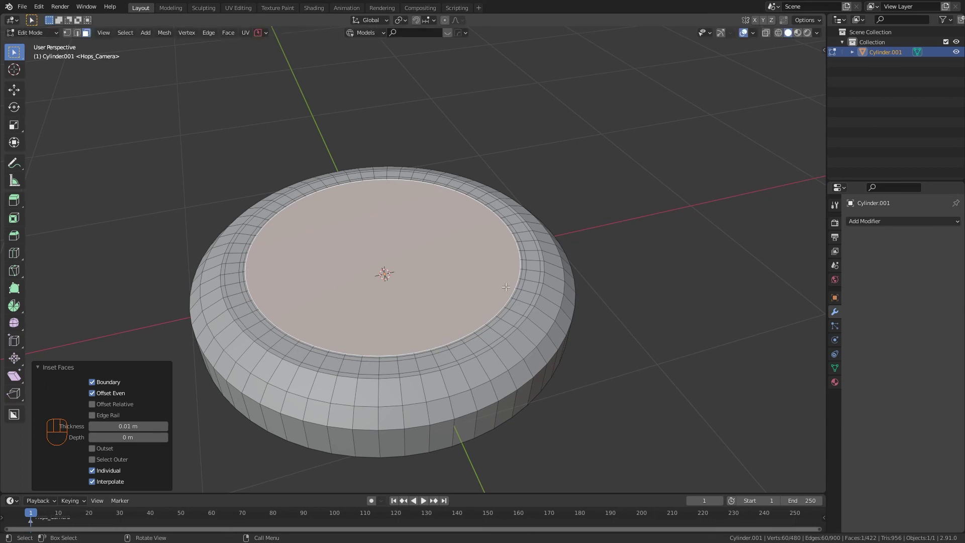
Inset the central top face by about 0.064 m and sink it to a depth of about -0.067 m.
key(i)
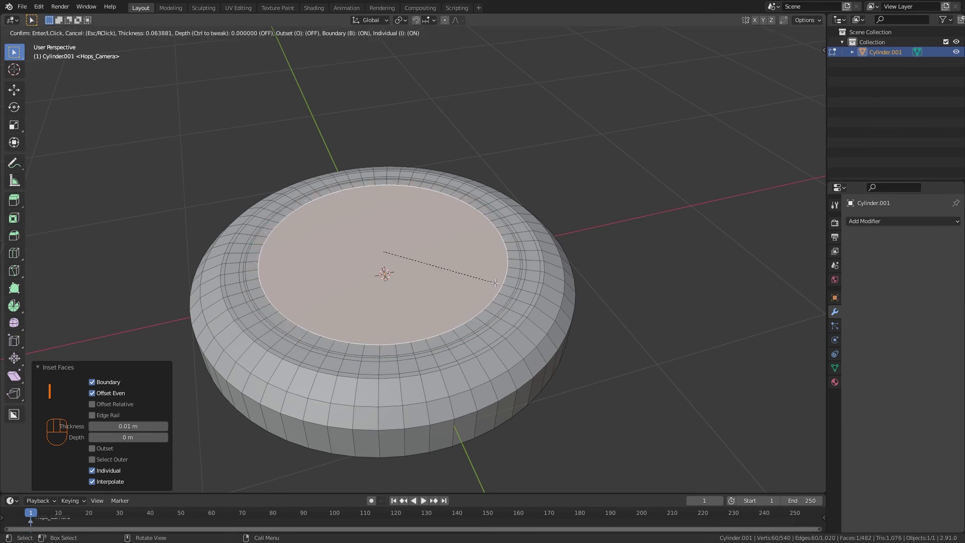
key(ctrl)
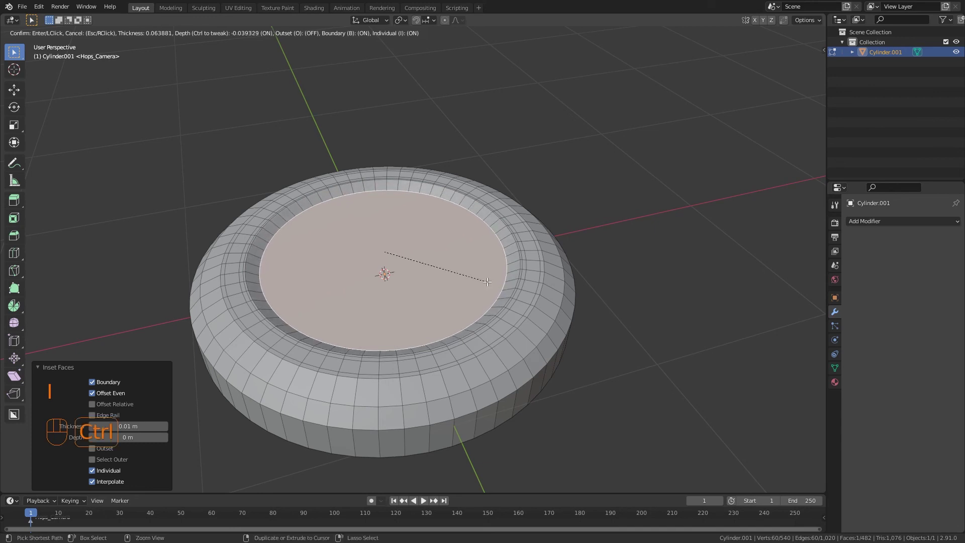
click(474, 301)
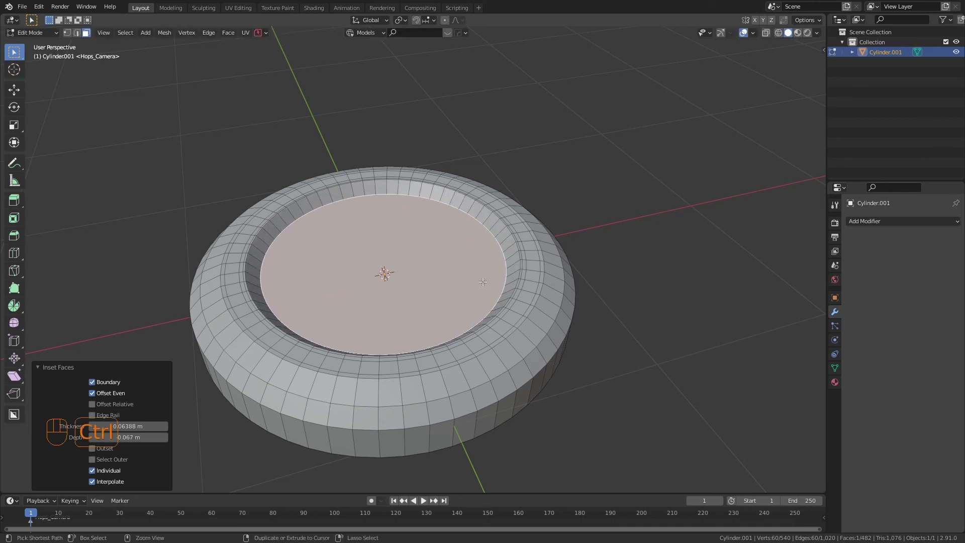
Add one loop cut around the wide 0.07 m inset ring, slid slightly toward the center by a factor of about 0.15.
middle_drag(466, 236, 380, 245)
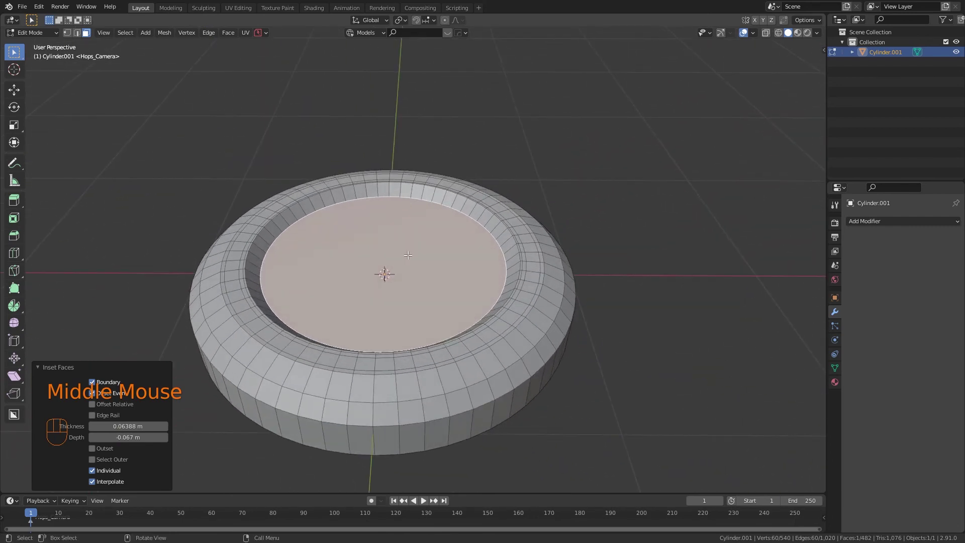
key(KP_7)
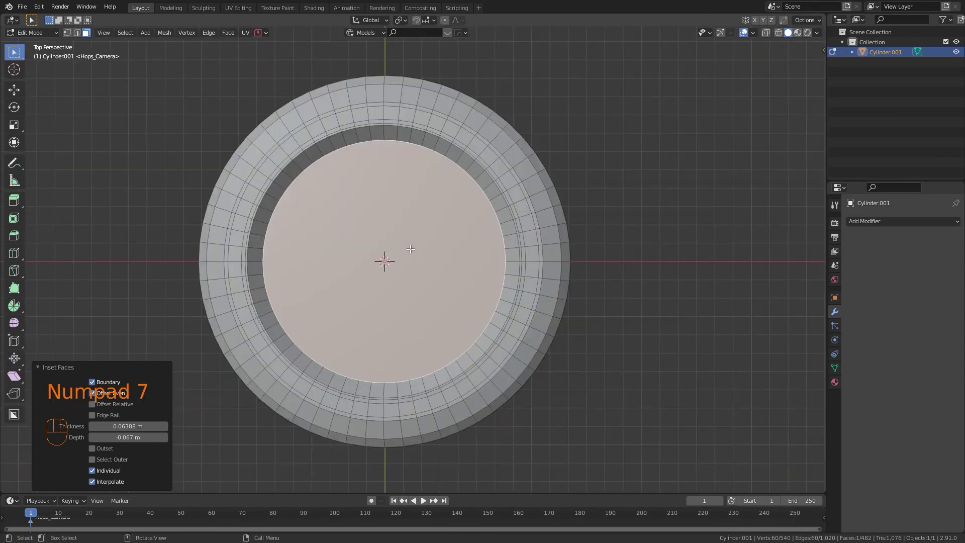
scroll(438, 194, up, 2)
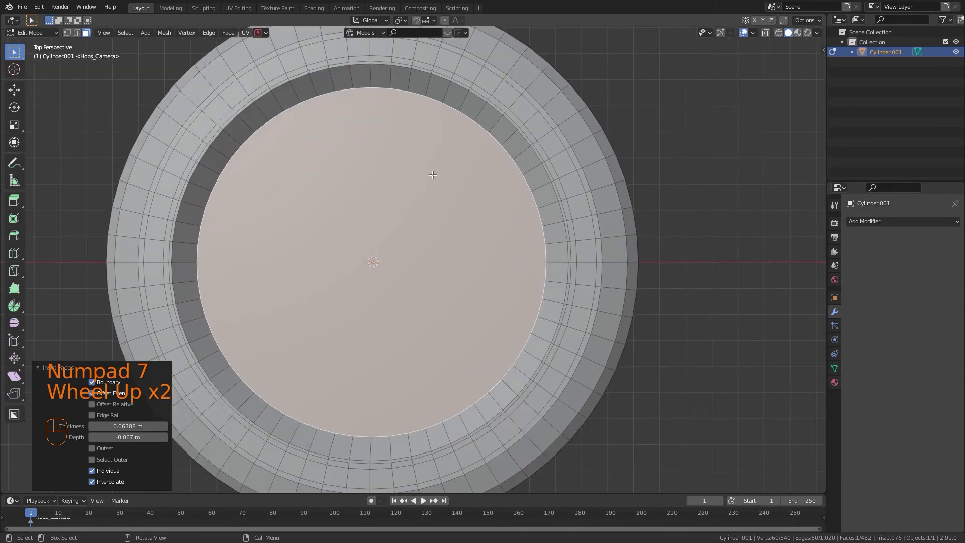
shift+middle_drag(381, 149, 415, 216)
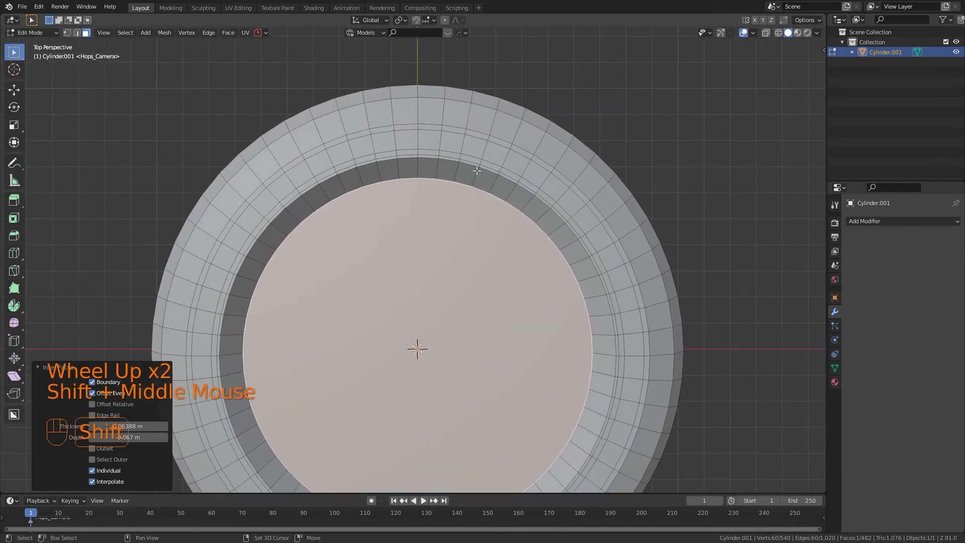
key(ctrl+r)
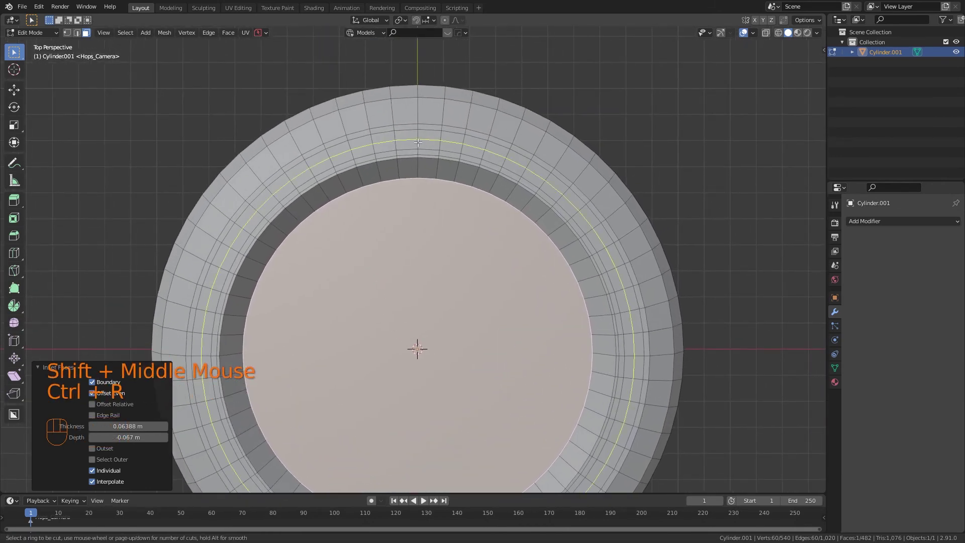
click(418, 143)
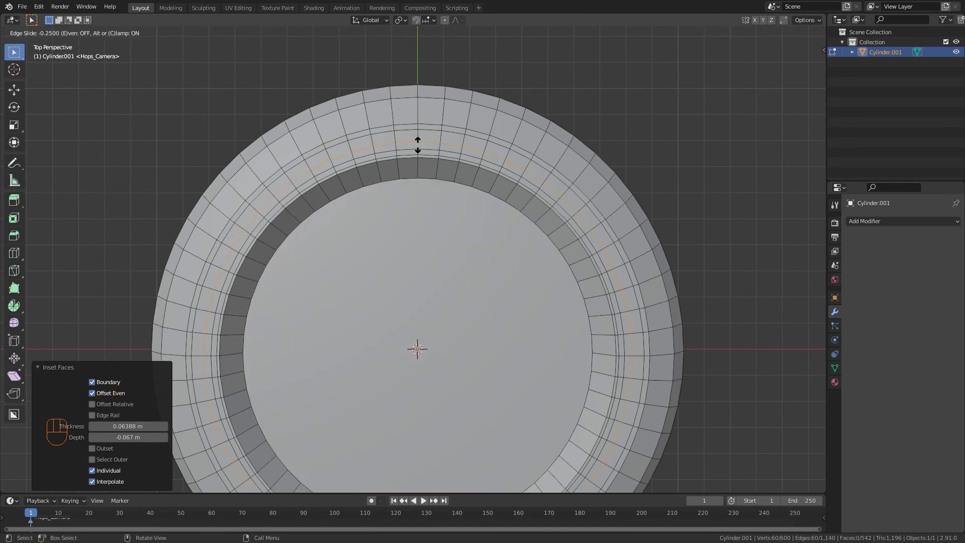
click(417, 144)
Select the inner radial edges of the split ring on six spokes clockwise from the Y axis, plus the outer edges on the first and sixth.
scroll(445, 117, up, 2)
shift+middle_drag(445, 116, 397, 204)
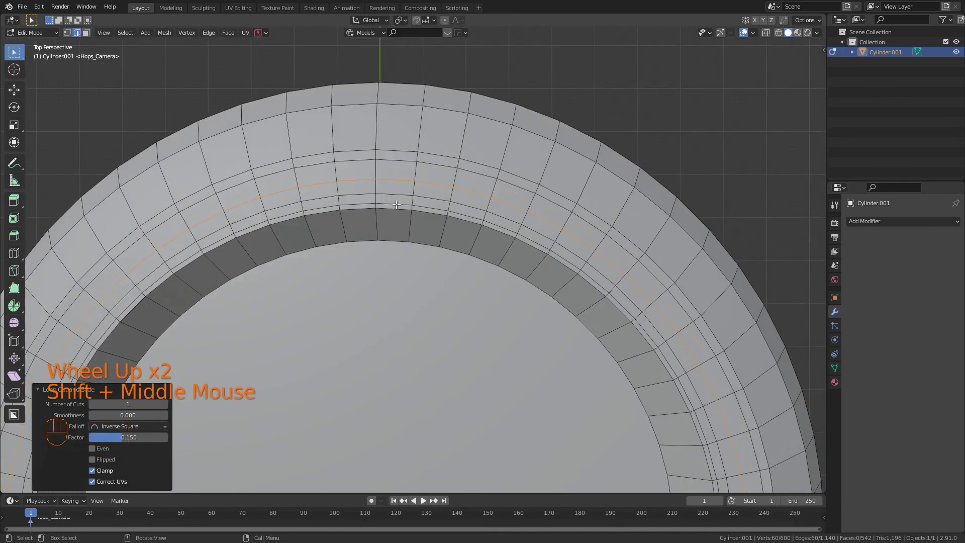
click(377, 169)
shift+click(375, 186)
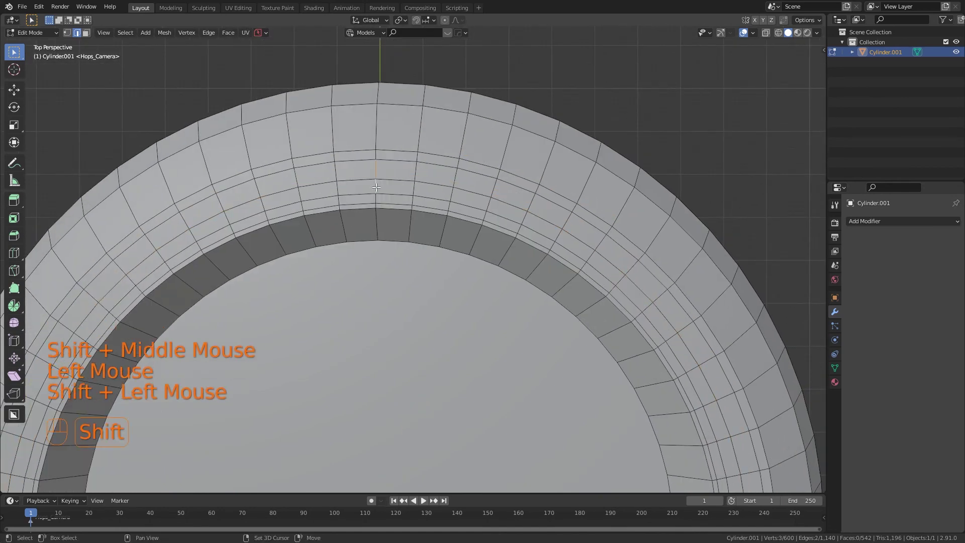
shift+click(414, 188)
shift+click(451, 195)
shift+click(487, 204)
shift+click(524, 220)
shift+click(558, 239)
shift+click(566, 222)
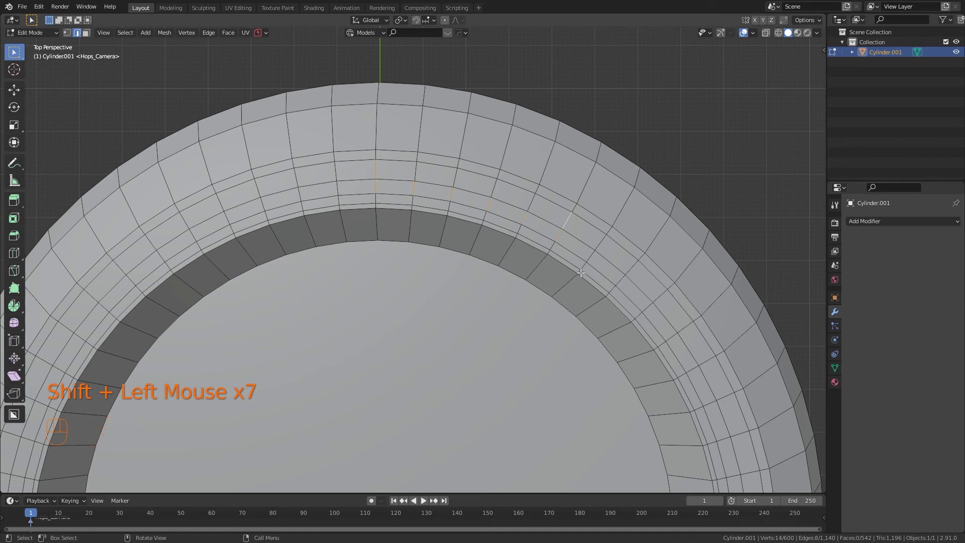
In orthographic top view, add the inner radial edges of the following five spokes clockwise to the selection, plus the outer edge on the fifth.
key(KP_5)
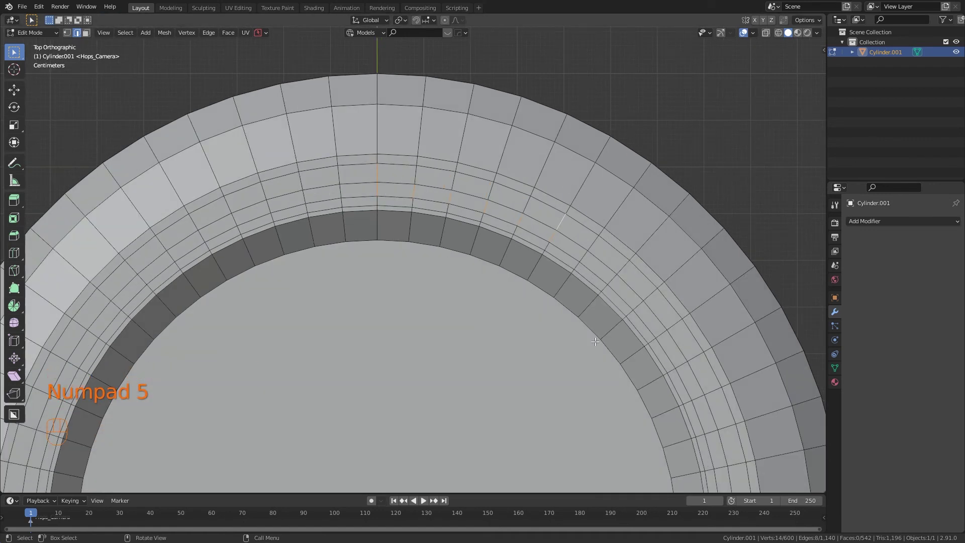
shift+middle_drag(722, 362, 629, 308)
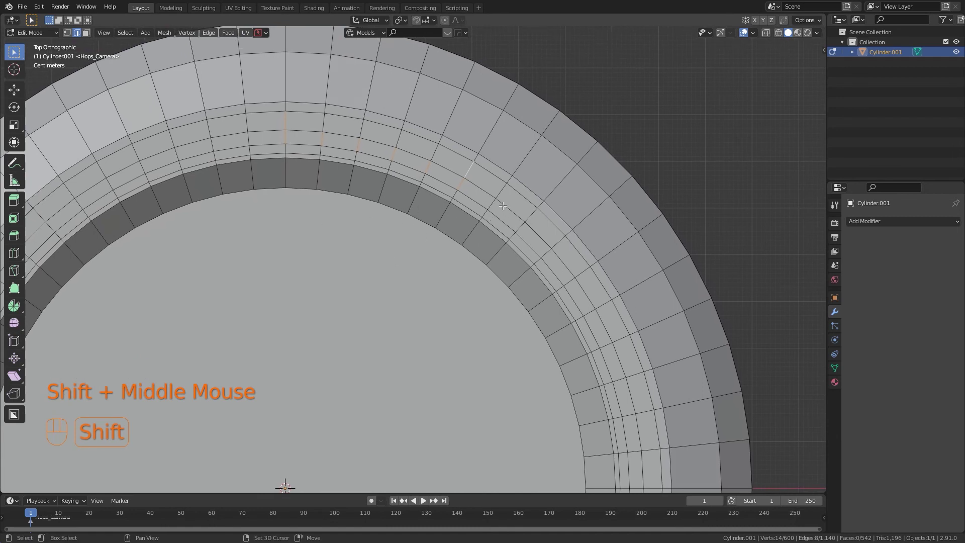
shift+click(492, 206)
shift+click(519, 229)
shift+click(546, 253)
shift+click(569, 282)
shift+click(586, 312)
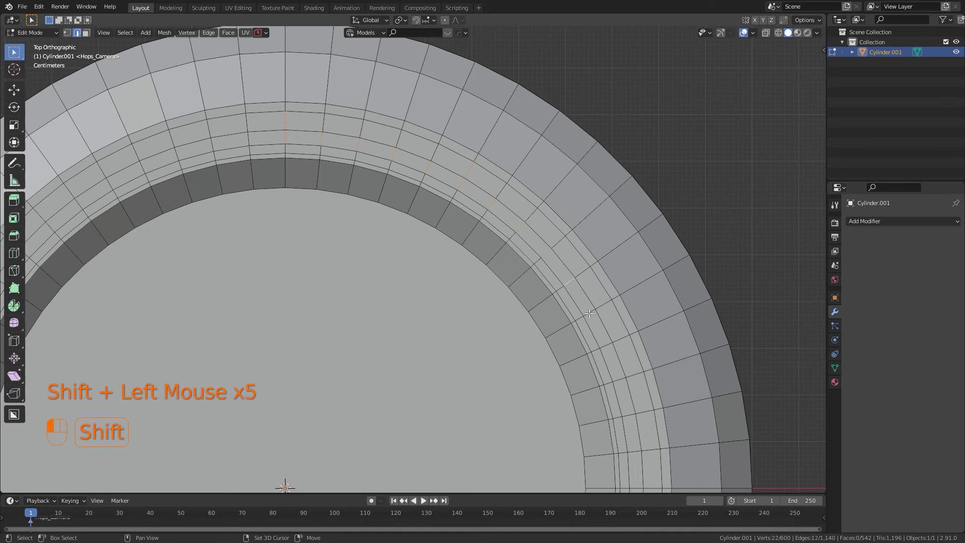
shift+click(605, 303)
Complete the quarter-ring selection to the X axis with the five remaining inner radial edges and the outer edge on the axis spoke.
shift+middle_drag(634, 363, 439, 197)
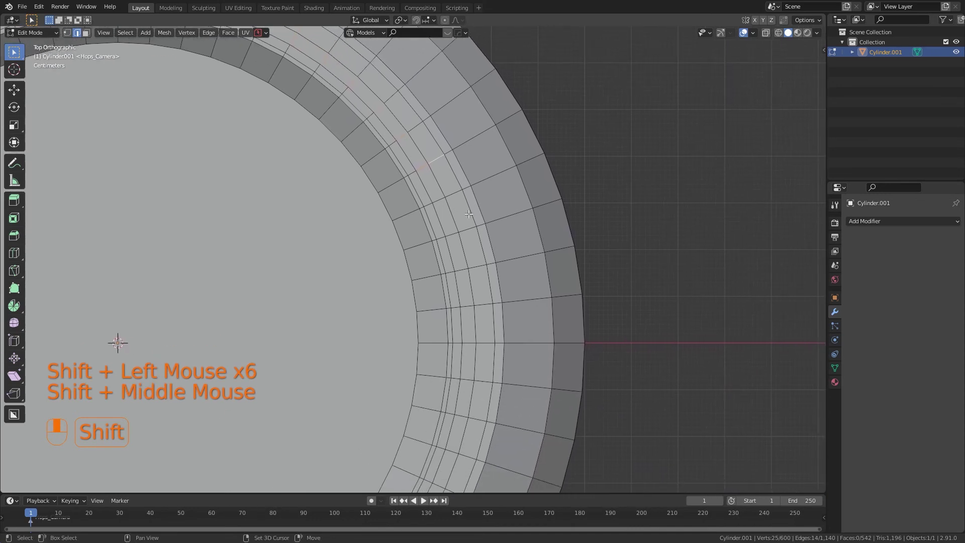
shift+click(441, 201)
shift+click(454, 236)
shift+click(462, 271)
shift+click(467, 304)
shift+click(477, 345)
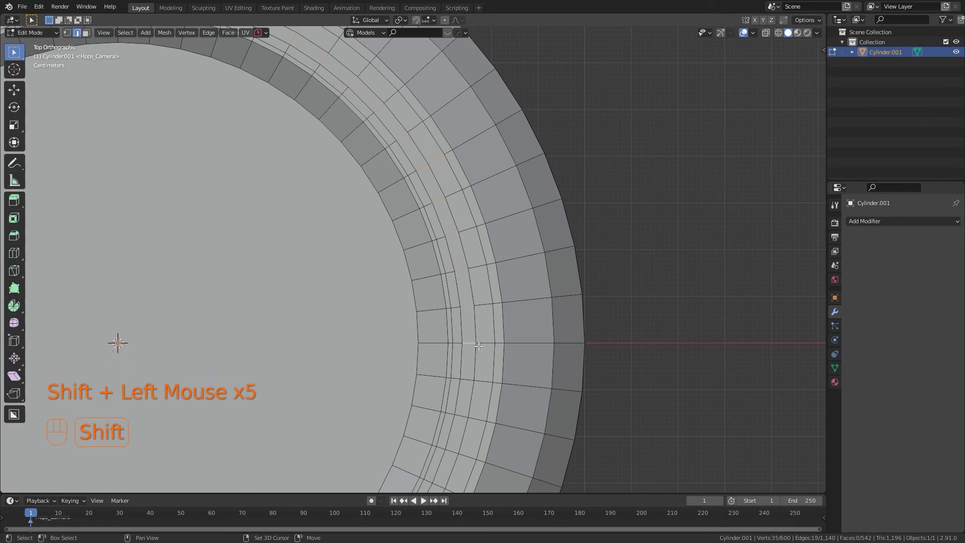
shift+click(487, 344)
scroll(481, 356, down, 2)
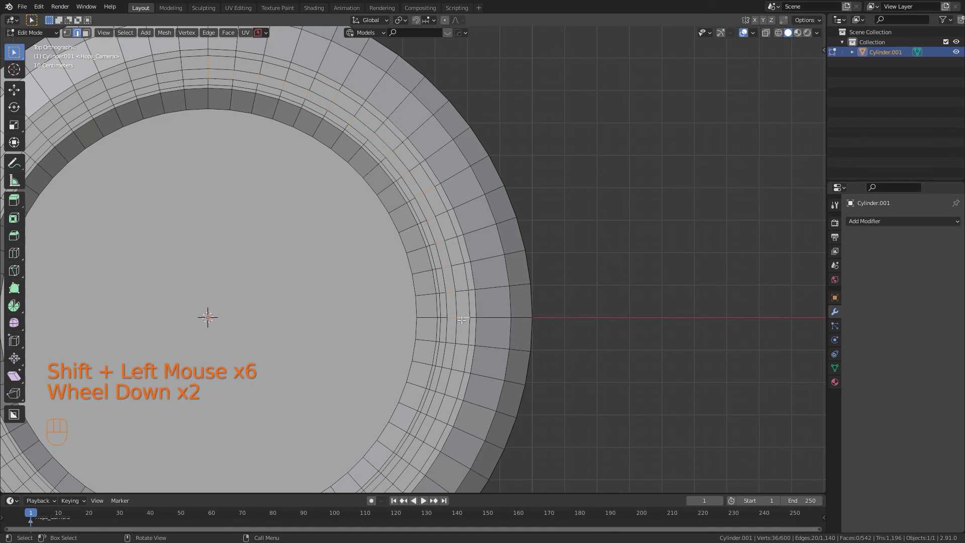
shift+middle_drag(456, 366, 504, 221)
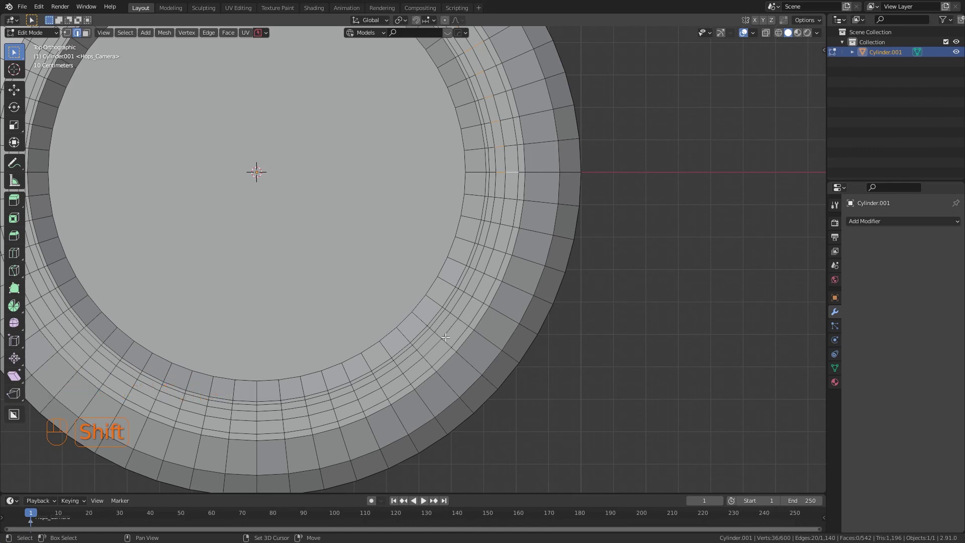
Add both radial edges of the spokes about 30 degrees either side of the negative Y axis to the selection.
shift+click(381, 391)
shift+click(378, 384)
shift+click(131, 392)
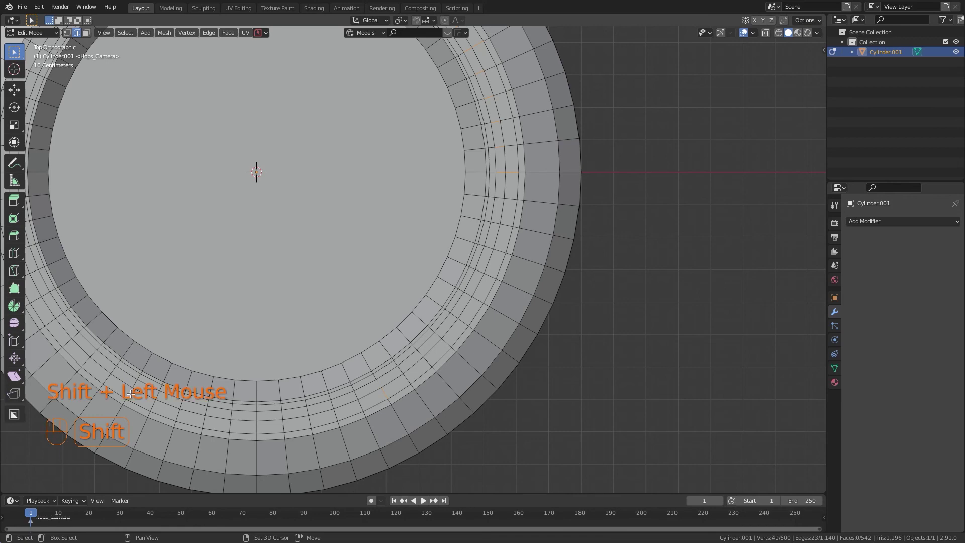
shift+click(136, 380)
Add both radial edges of the negative X axis spoke and of the spoke about 30 degrees counterclockwise from the positive Y axis.
shift+middle_drag(112, 357, 486, 406)
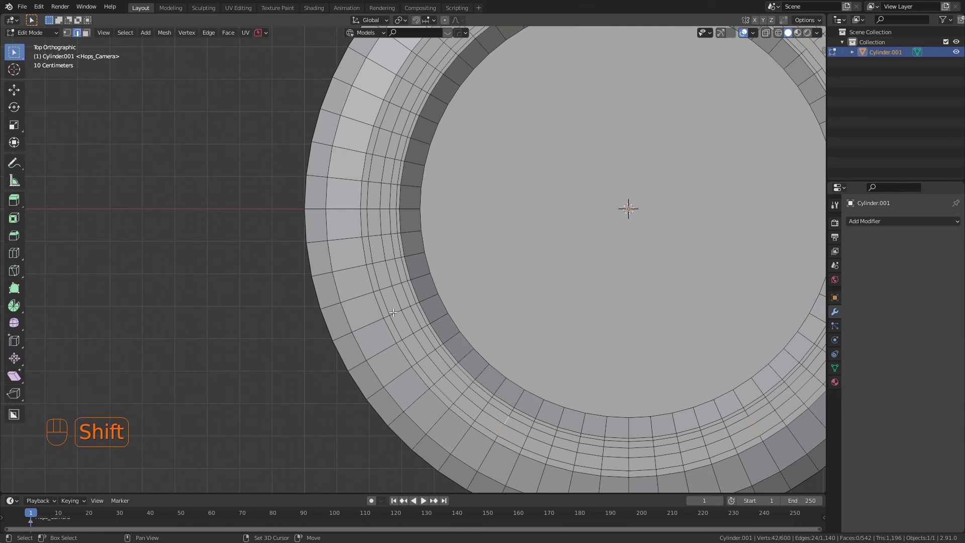
shift+click(372, 211)
shift+click(383, 209)
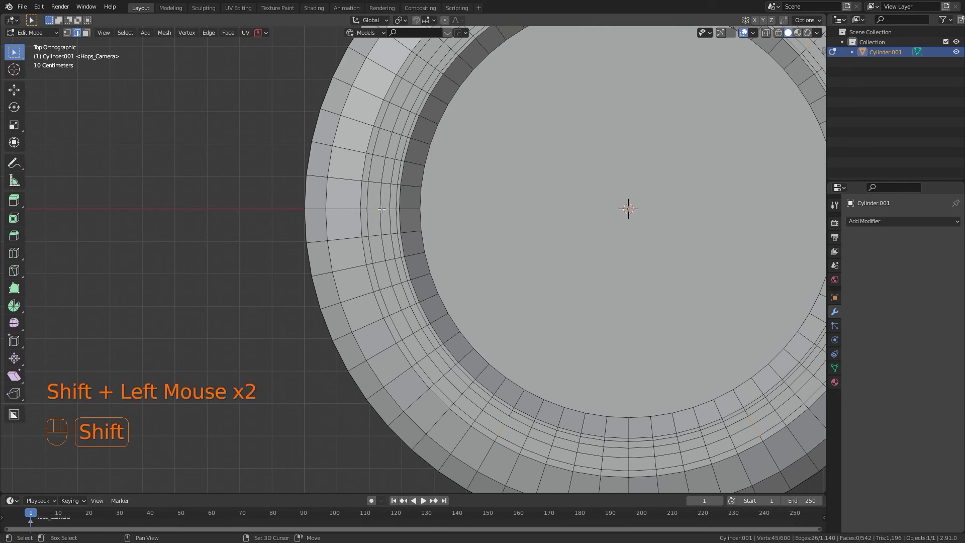
shift+middle_drag(399, 167, 300, 366)
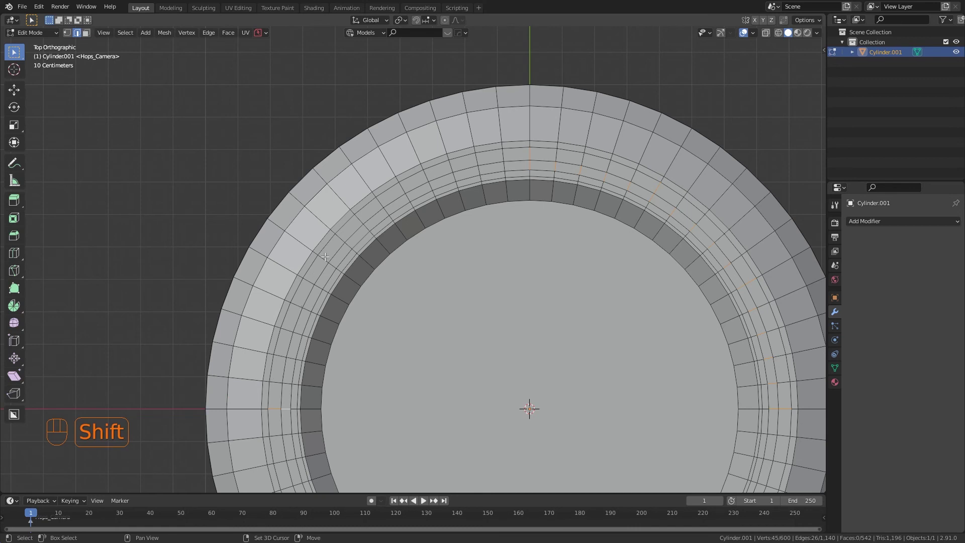
shift+click(405, 190)
shift+click(409, 196)
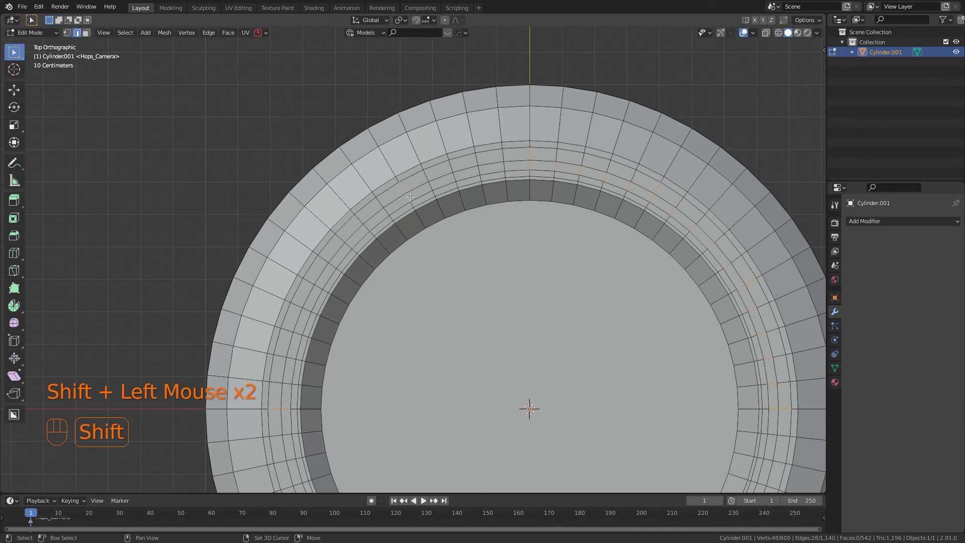
Bevel the selected radial edges by about 0.007 m with one segment.
shift+middle_drag(608, 235, 510, 188)
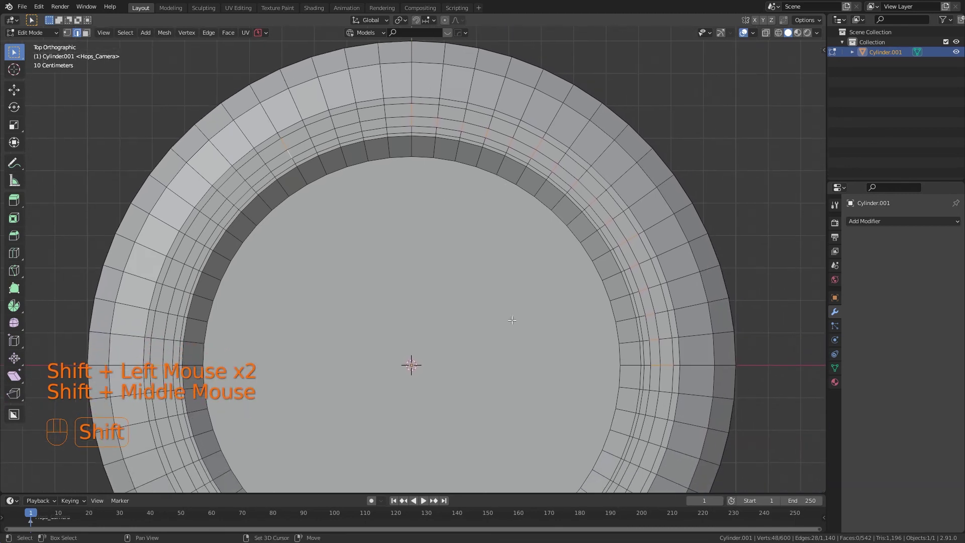
key(ctrl+b)
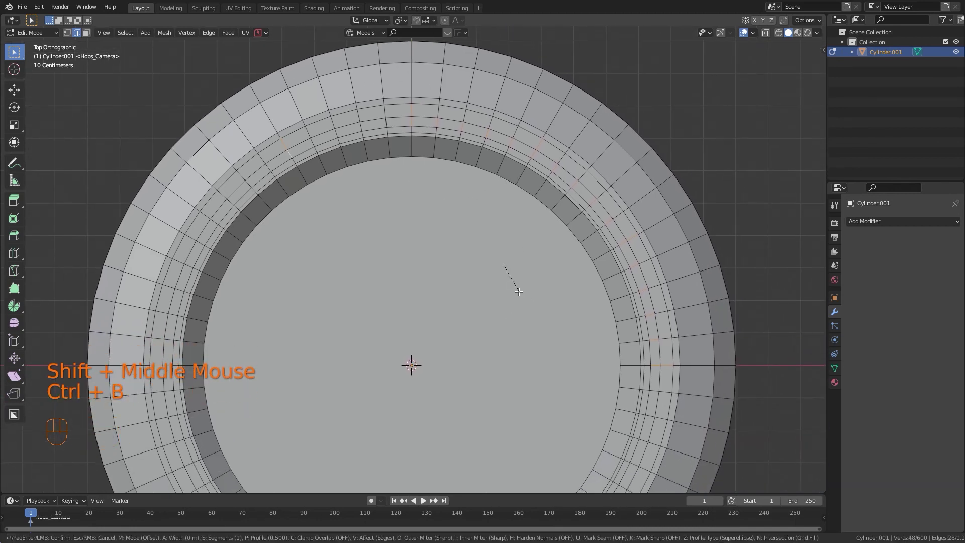
click(461, 217)
In vertex mode, slide the outer corner vertex on the clockwise side of the Y axis bevel strip fully to the neighbouring spoke, factor 1.
scroll(428, 179, up, 4)
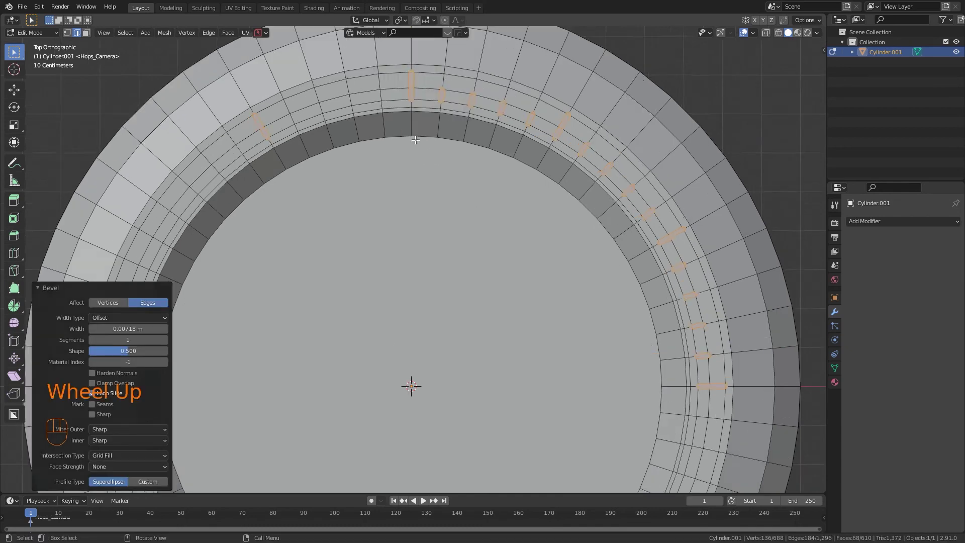
shift+middle_drag(447, 142, 449, 402)
key(Tab)
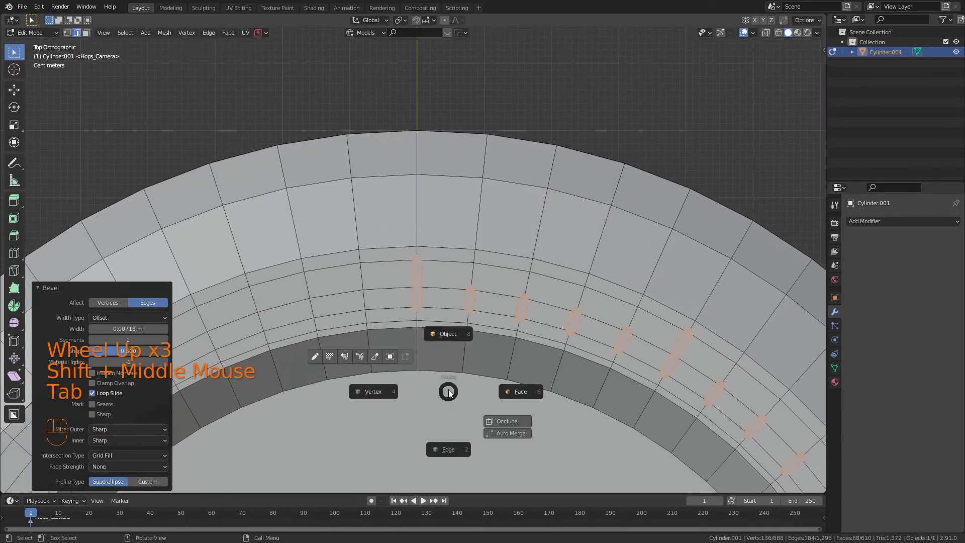
click(372, 388)
click(423, 260)
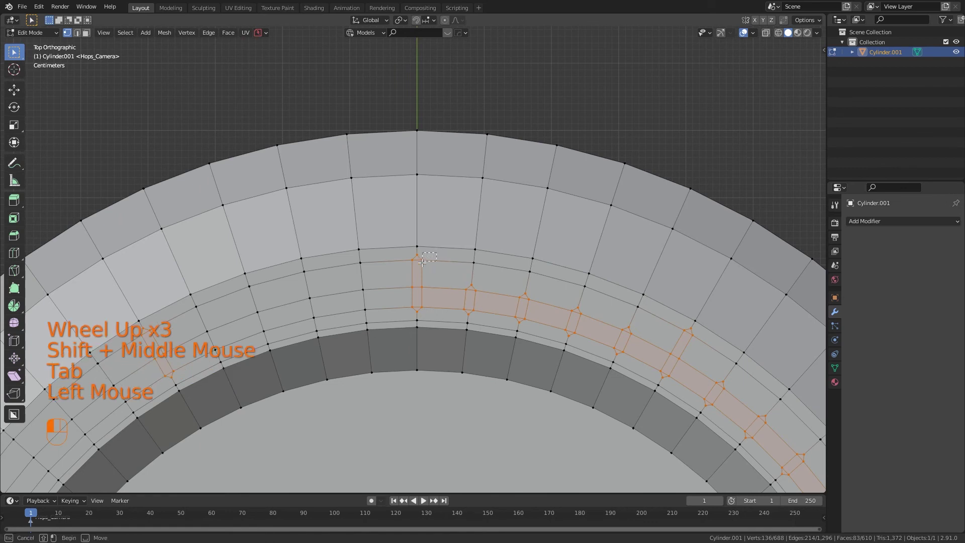
key(g)
key(g)
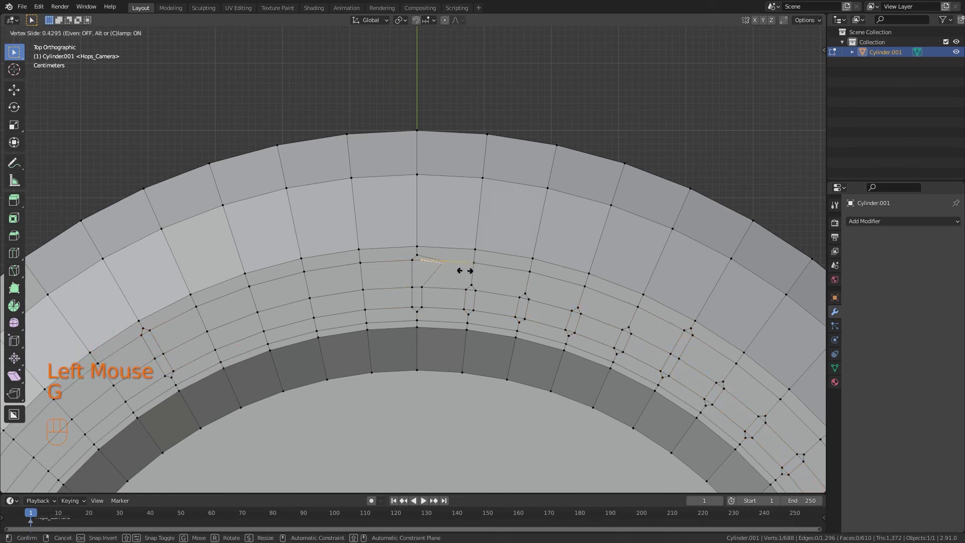
click(500, 274)
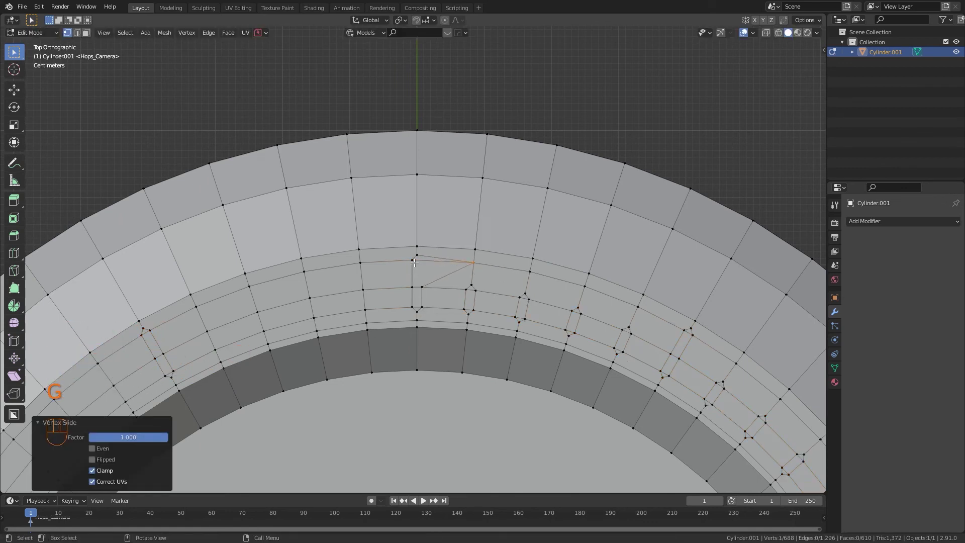
Slide the strip's opposite outer corner vertex counterclockwise onto its neighbouring spoke with factor 1.
click(412, 259)
key(g)
key(g)
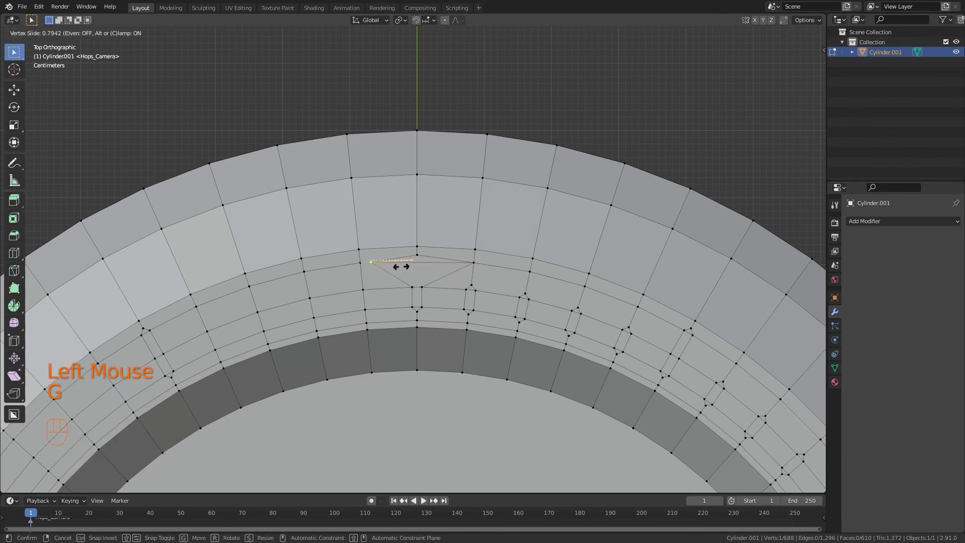
click(384, 270)
With X-ray on, merge the overlapping vertices at each of the two slid corners by distance, using 0.0001 m.
click(475, 262)
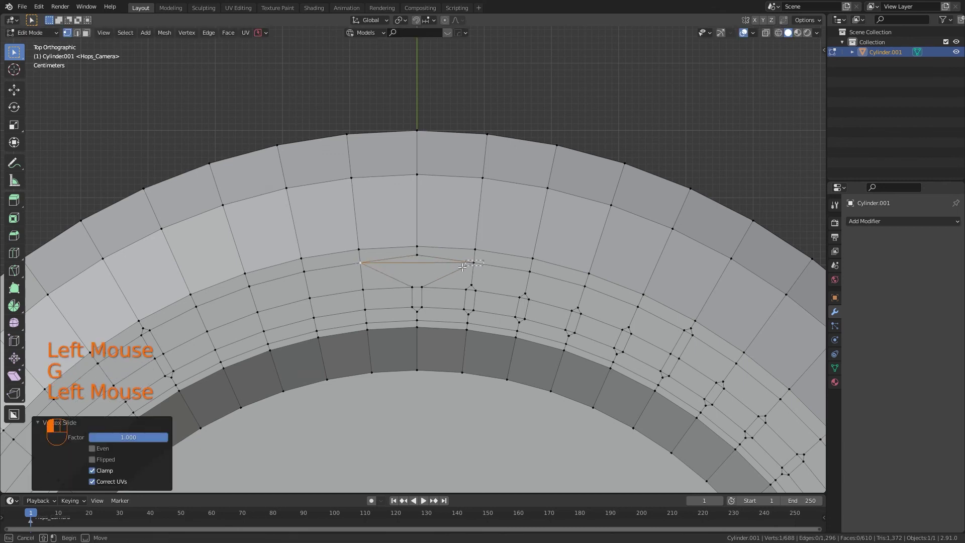
click(766, 32)
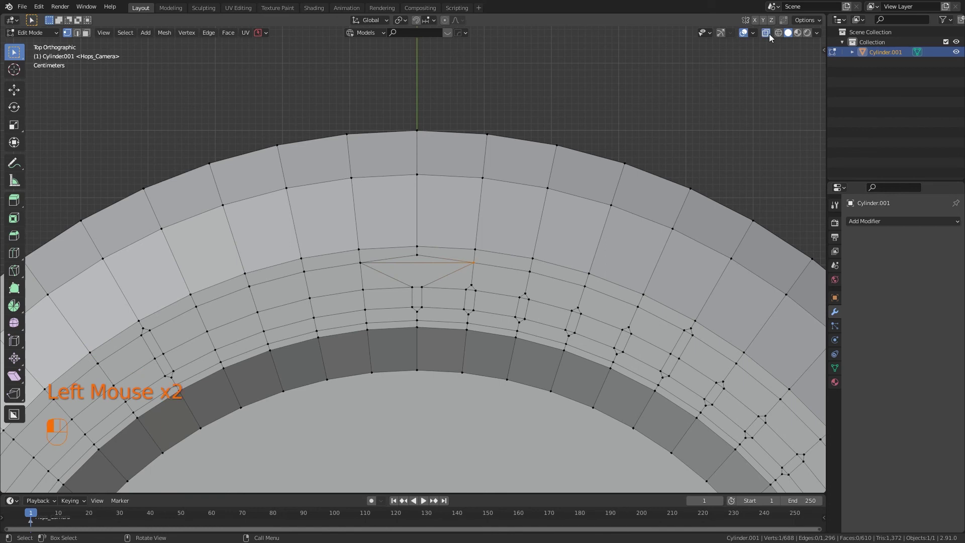
drag(487, 258, 455, 268)
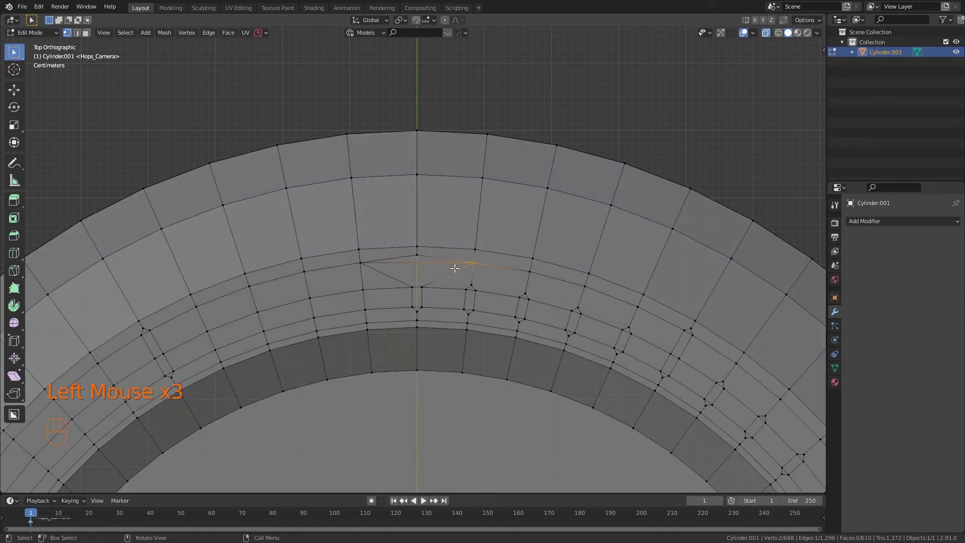
key(m)
click(447, 266)
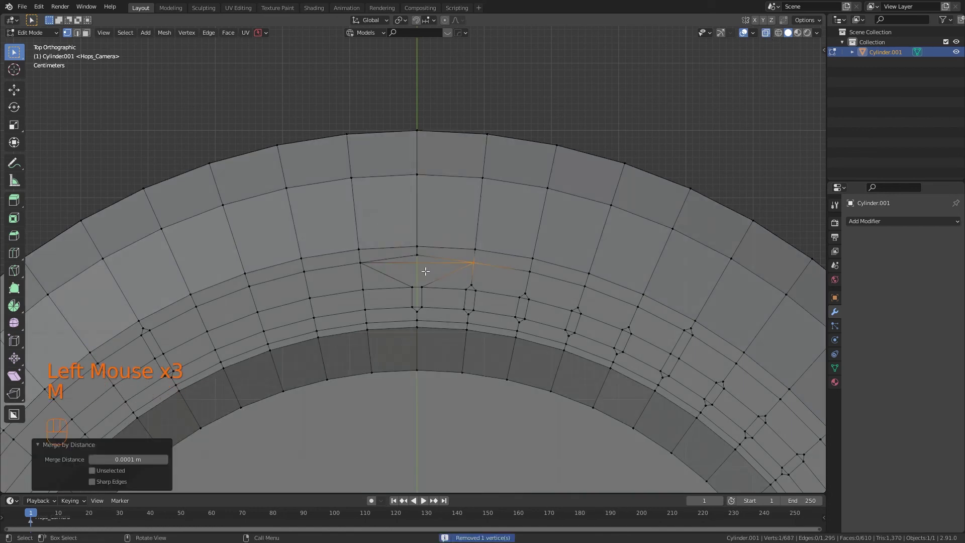
drag(369, 257, 346, 277)
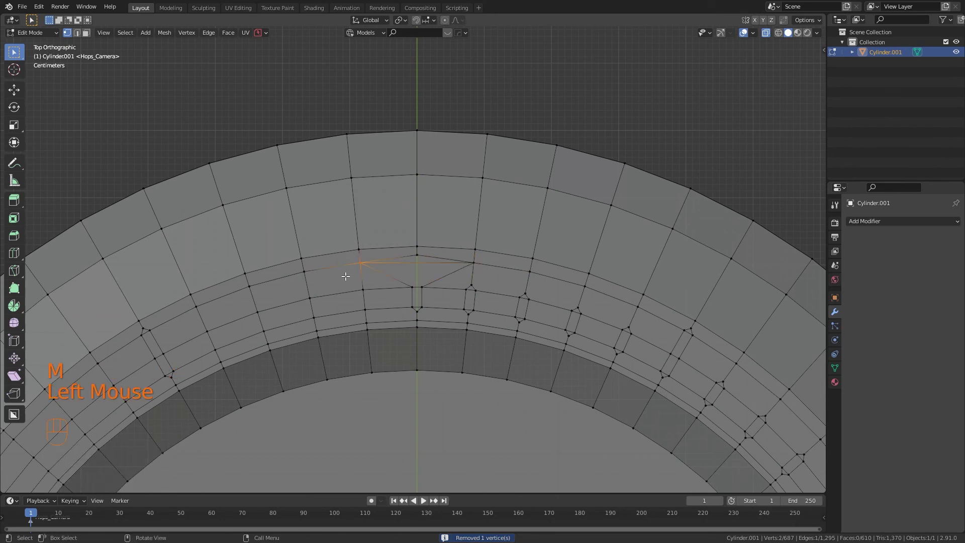
key(m)
click(333, 276)
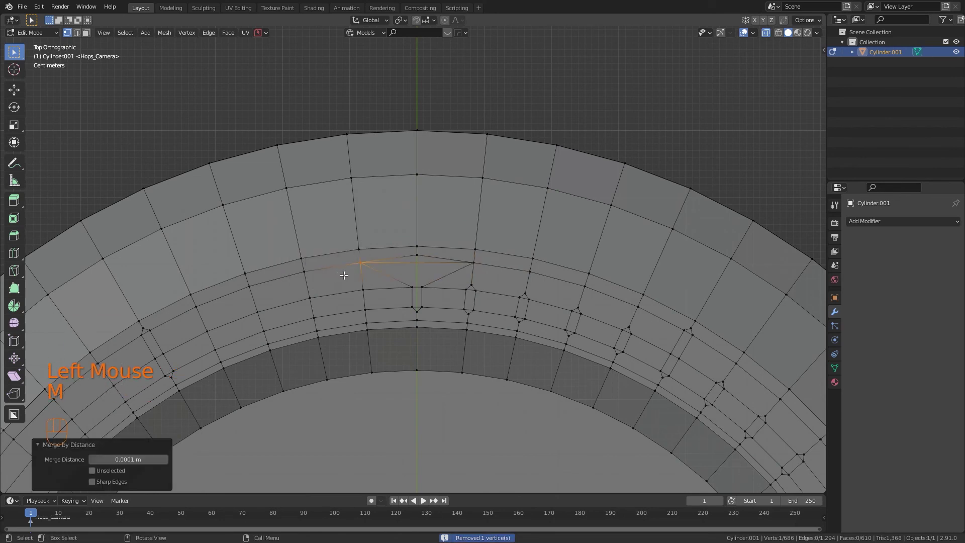
With X-ray off in face mode, select the two narrow outer-band faces either side of the Y axis and the thin triangle below them.
key(Tab)
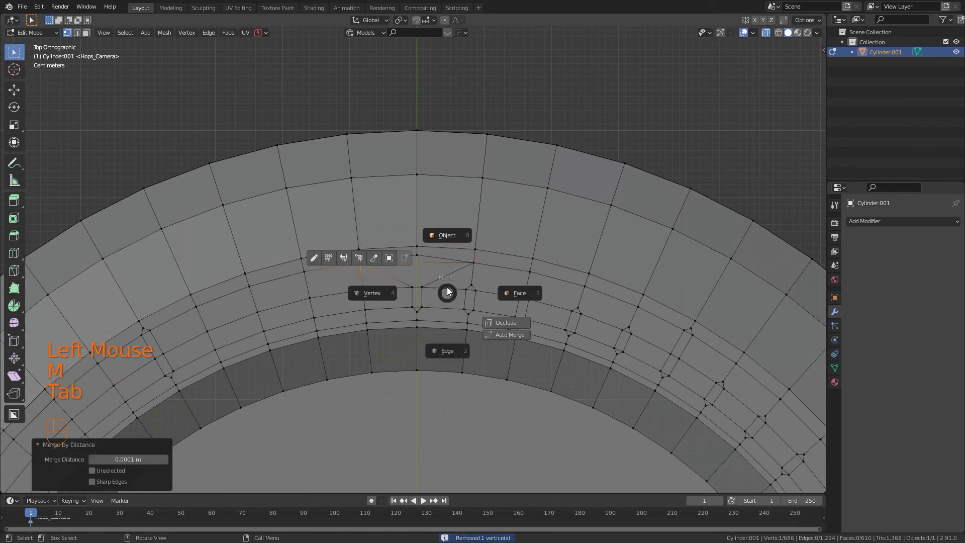
click(450, 234)
key(Tab)
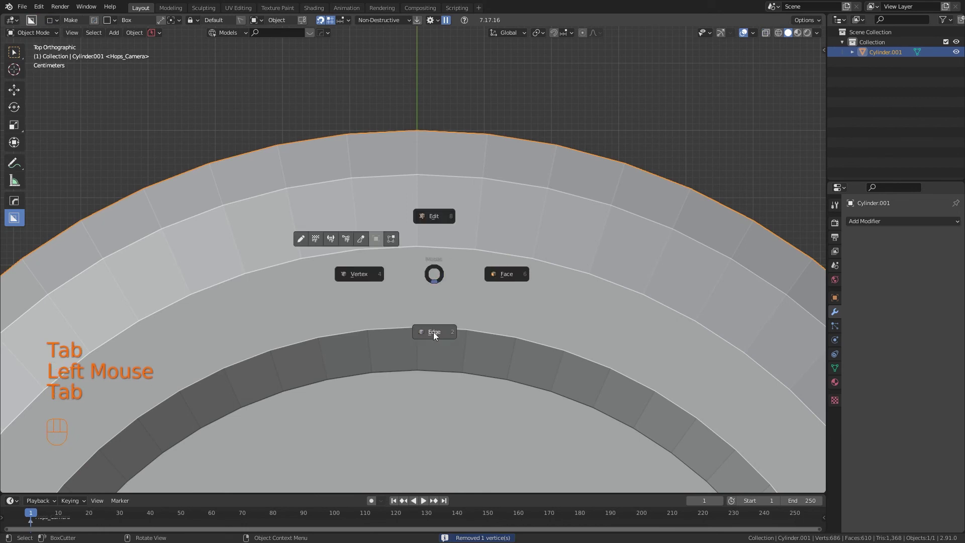
click(501, 271)
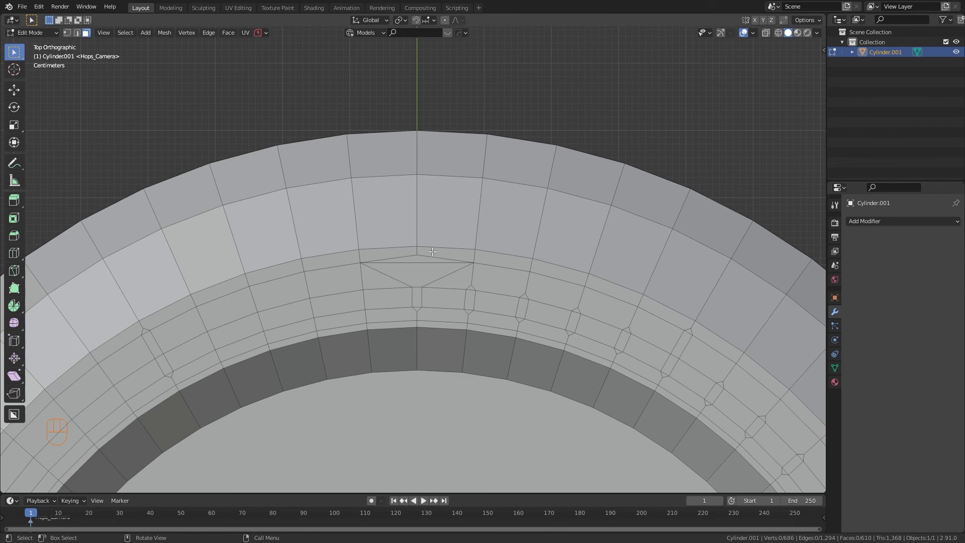
click(433, 251)
ctrl+click(411, 260)
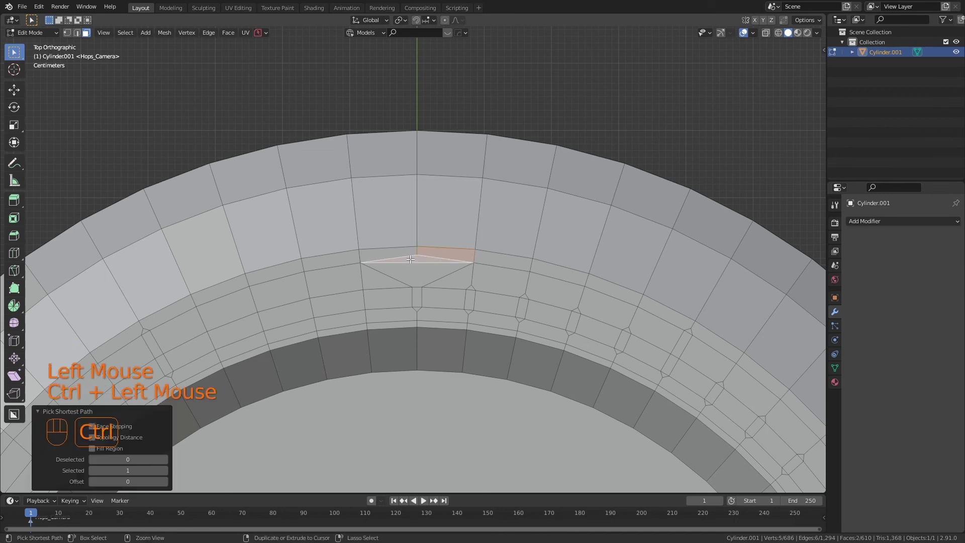
ctrl+click(389, 255)
Extend the face selection counterclockwise along the narrow outer band to just past the negative X axis, including the small bevel-tip triangles.
shift+middle_drag(291, 280, 610, 156)
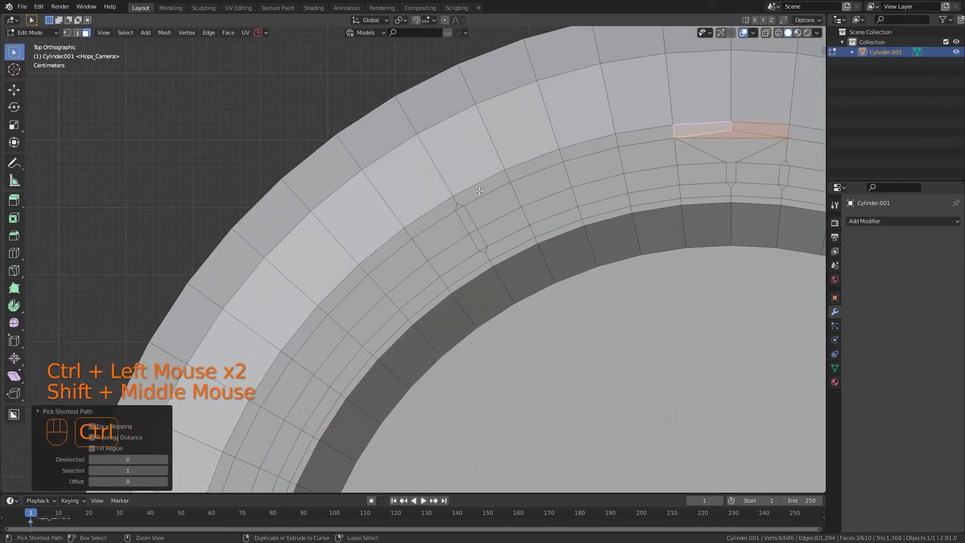
ctrl+click(458, 206)
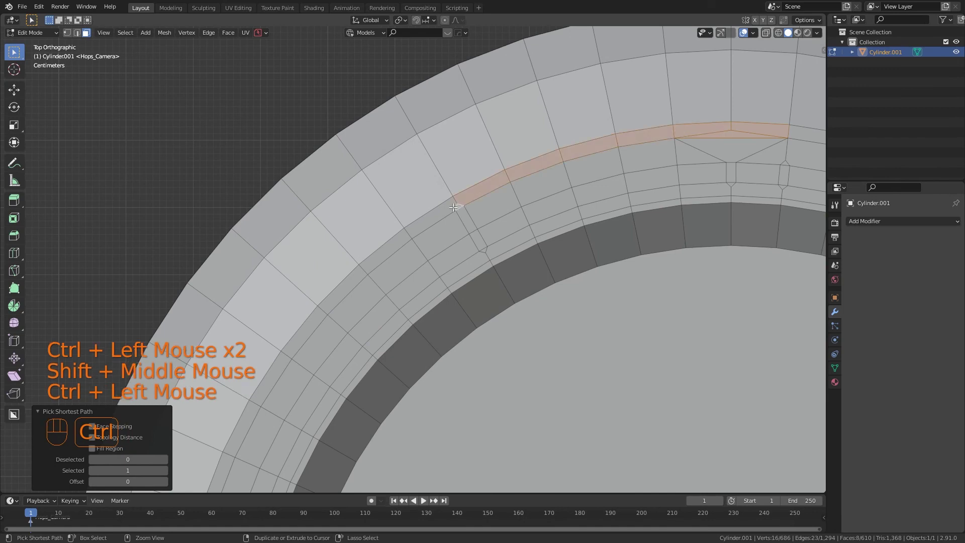
ctrl+click(292, 350)
shift+middle_drag(292, 350, 360, 279)
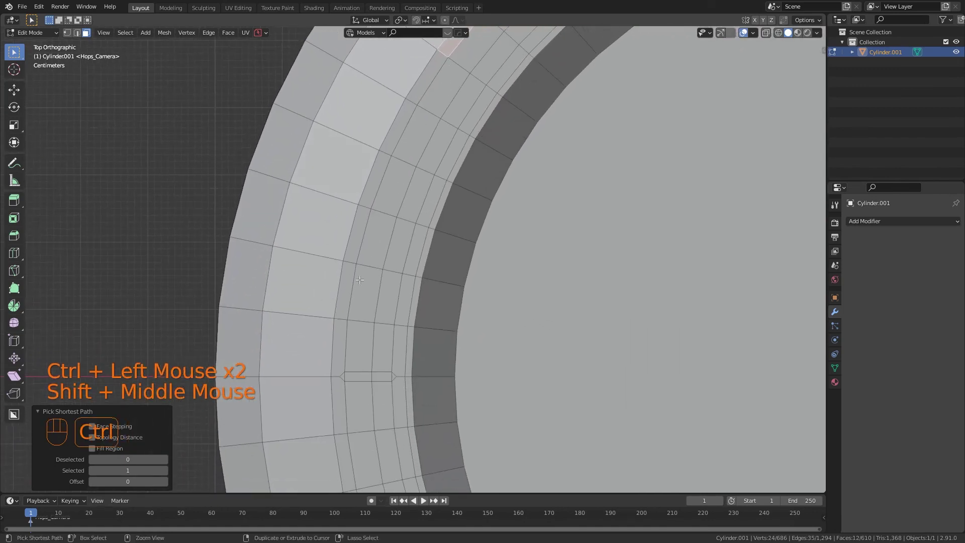
ctrl+click(343, 376)
ctrl+click(340, 404)
Continue the outer-band face selection counterclockwise around the lower half to the positive X axis, including the bevel-tip triangles on both lower spokes.
shift+middle_drag(340, 405, 255, 451)
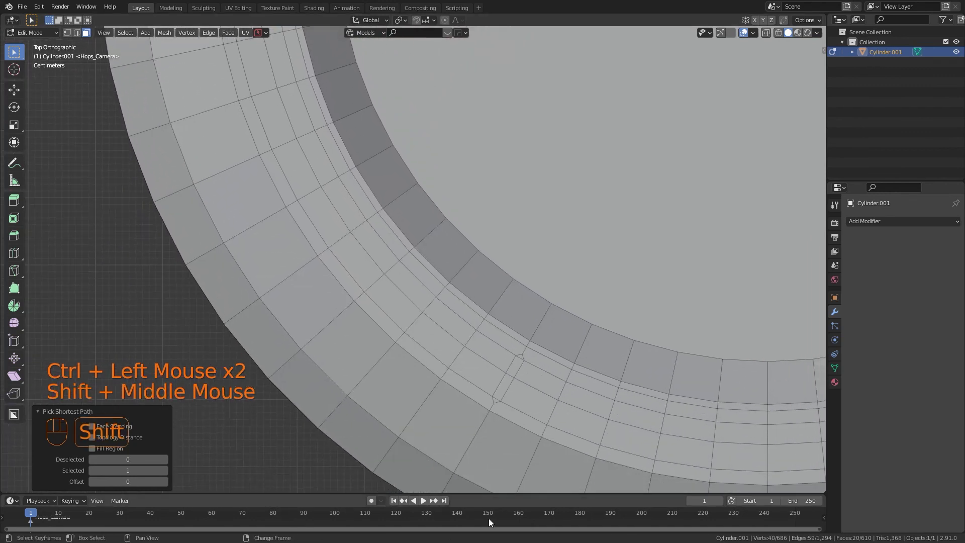
ctrl+click(495, 400)
shift+middle_drag(496, 401, 65, 371)
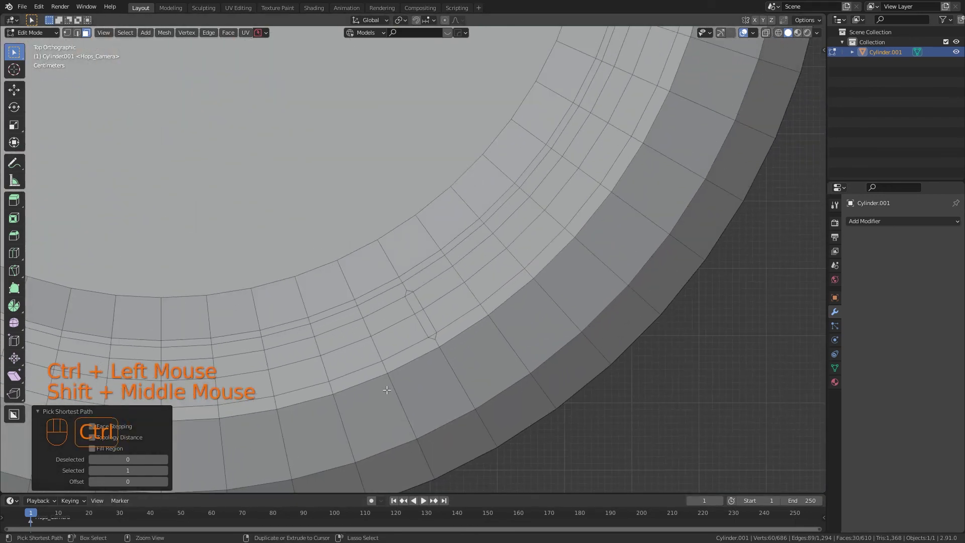
ctrl+click(434, 337)
shift+middle_drag(433, 336, 382, 60)
ctrl+click(452, 232)
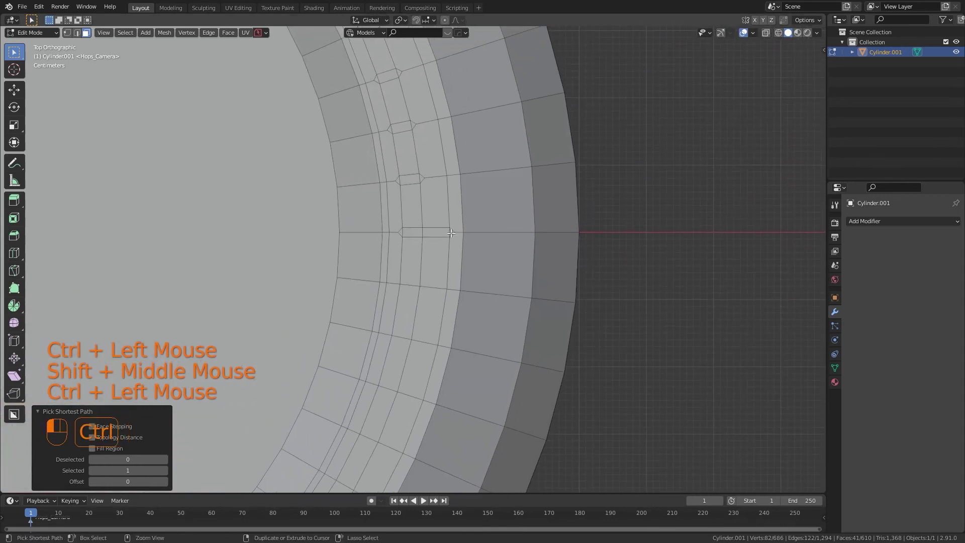
Close the outer-band face selection from the positive X axis back to the Y axis, including the bevel-tip triangles on the long spokes.
shift+middle_drag(451, 63, 536, 374)
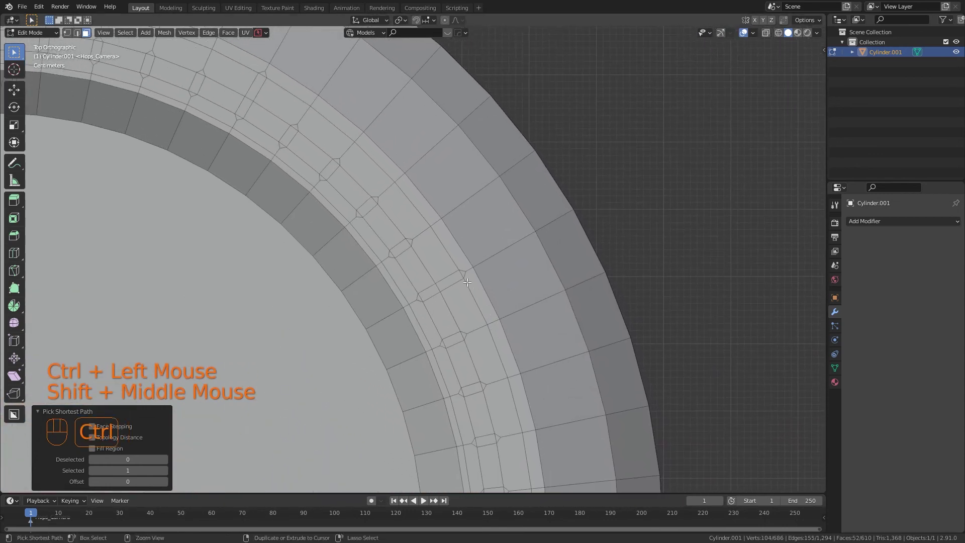
ctrl+click(462, 273)
shift+middle_drag(460, 273, 503, 287)
ctrl+click(497, 267)
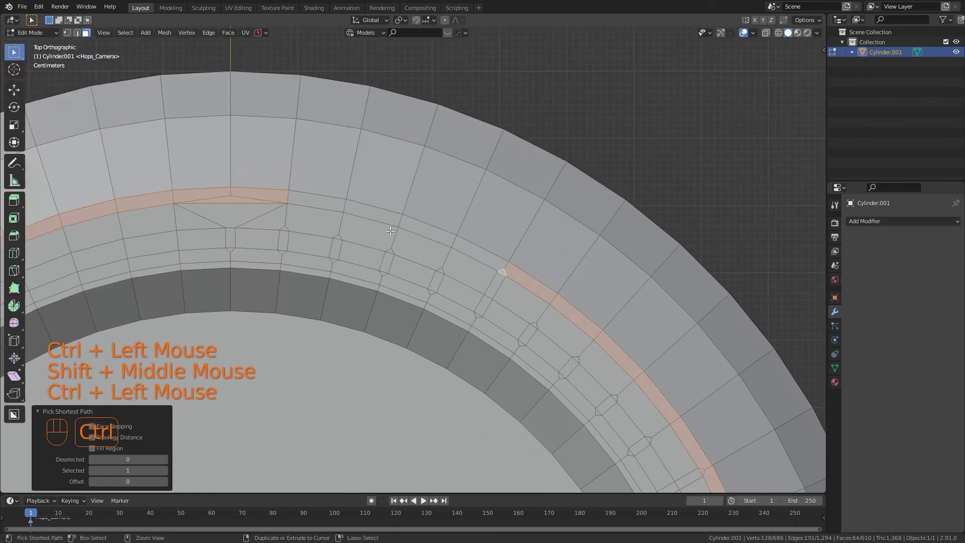
ctrl+click(315, 202)
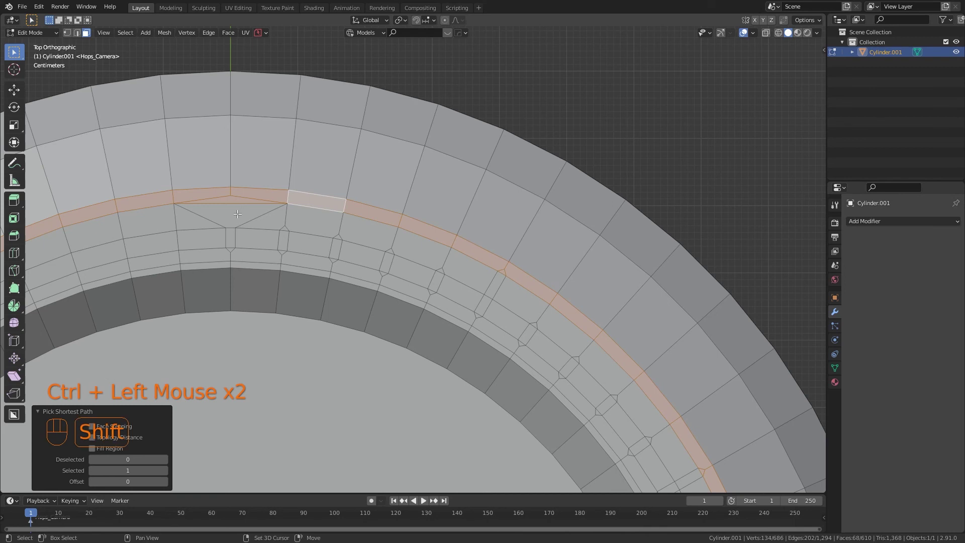
Add the large triangle below the Y axis, its stem, and the adjoining inner-band faces and first two short ticks clockwise to the face selection.
shift+click(239, 214)
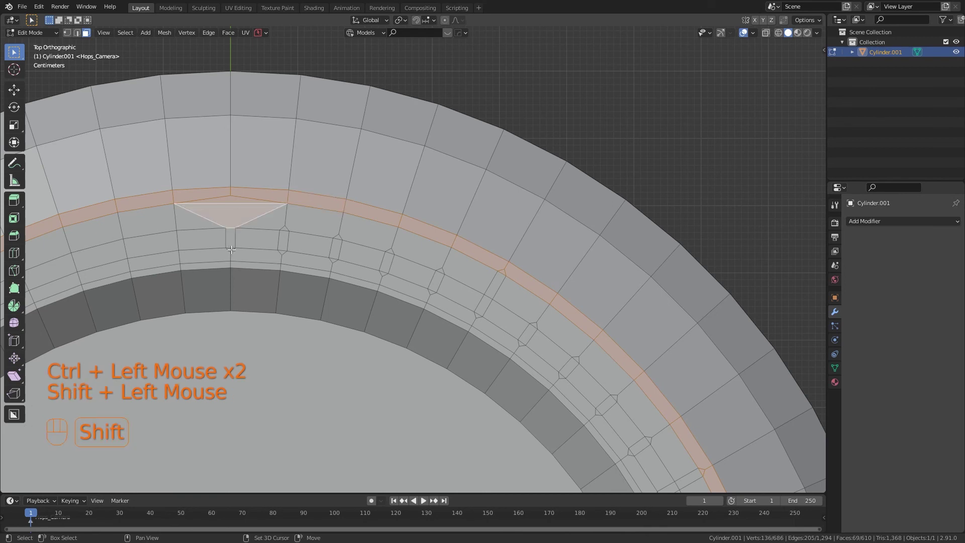
ctrl+click(231, 250)
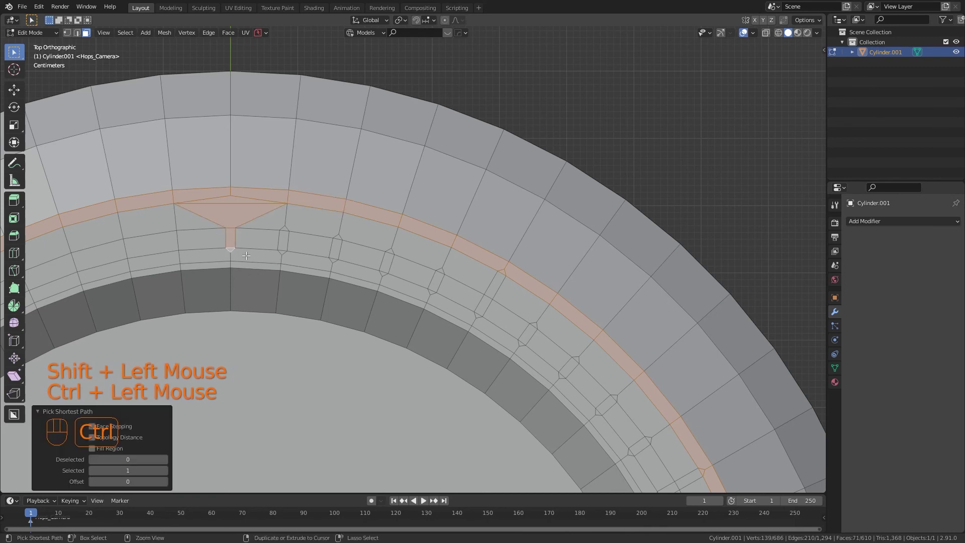
ctrl+click(255, 258)
ctrl+click(284, 239)
ctrl+click(306, 263)
ctrl+click(335, 249)
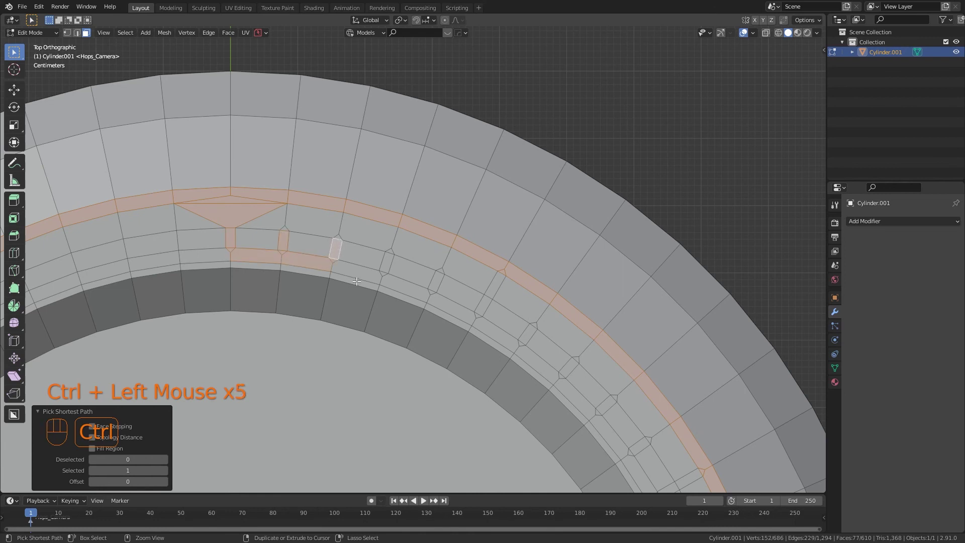
Extend the face selection clockwise along the inner band up to the first long spoke, including the third and fourth short ticks.
ctrl+click(386, 268)
ctrl+click(389, 259)
ctrl+click(406, 286)
ctrl+click(438, 280)
ctrl+click(461, 310)
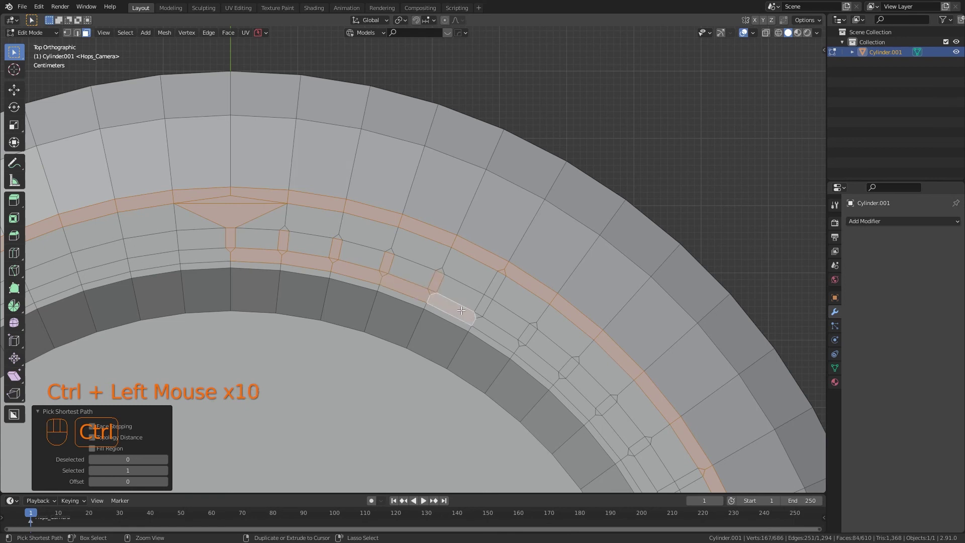
Select the inner half of the first long spoke, the next four short ticks, and the inner-band faces up to the second long spoke.
ctrl+click(484, 303)
ctrl+click(500, 337)
ctrl+click(529, 338)
ctrl+click(538, 365)
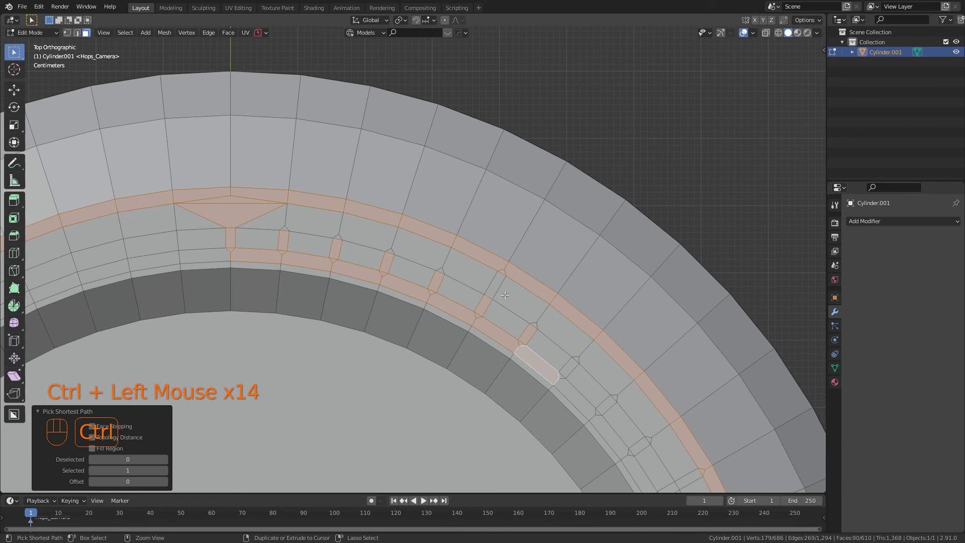
ctrl+click(569, 369)
ctrl+click(582, 395)
ctrl+click(609, 403)
ctrl+click(605, 435)
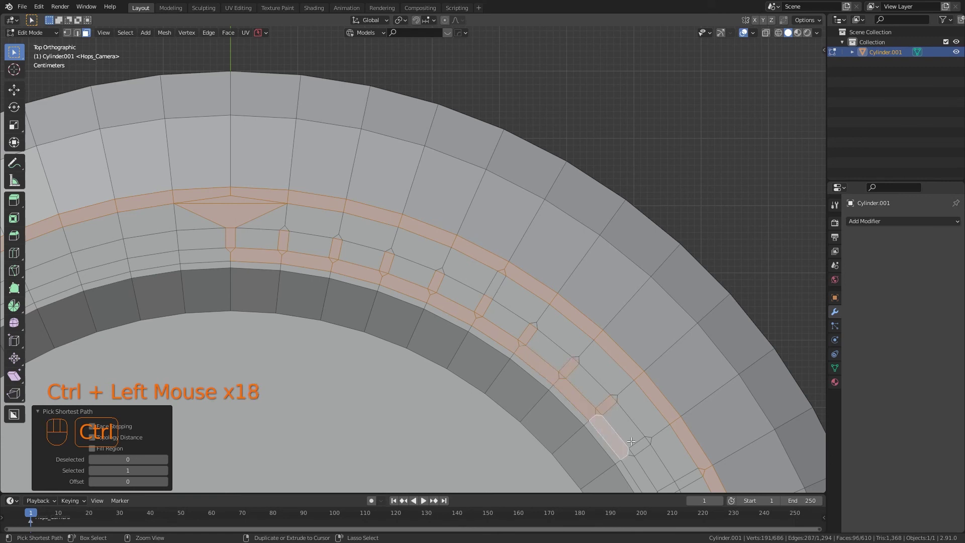
shift+middle_drag(640, 446, 485, 230)
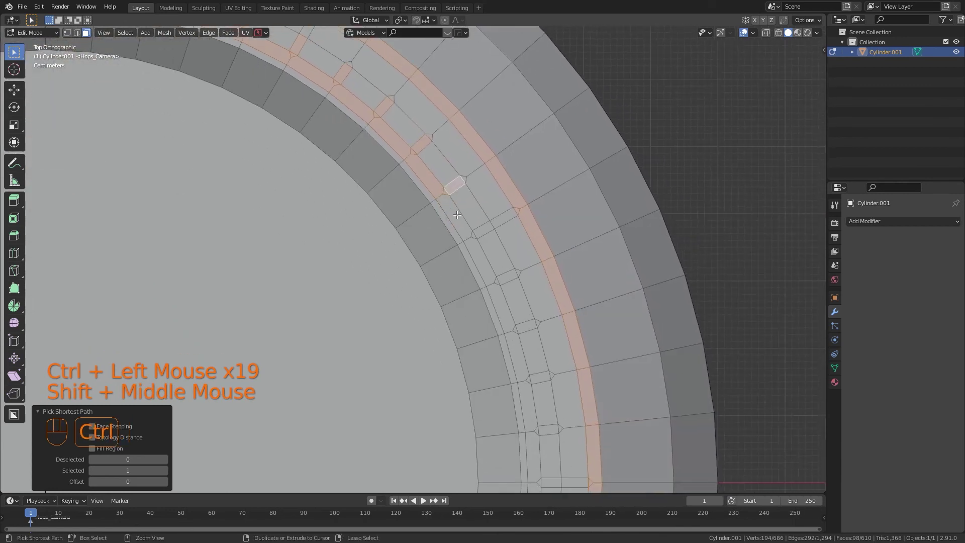
ctrl+click(461, 222)
Continue the inner-band and short-tick selection from the second long spoke to the positive X axis, including the inner halves of both spokes.
ctrl+click(483, 229)
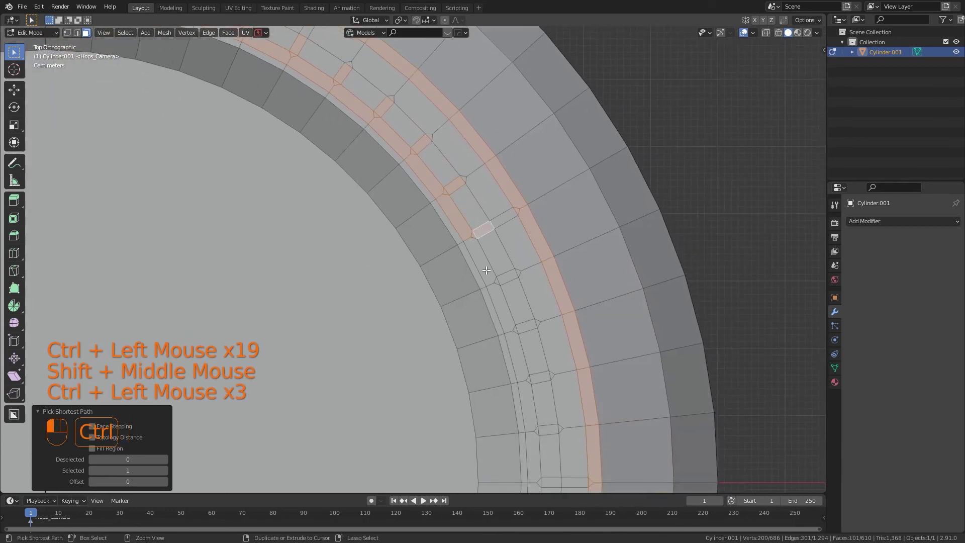
ctrl+click(508, 276)
ctrl+click(504, 310)
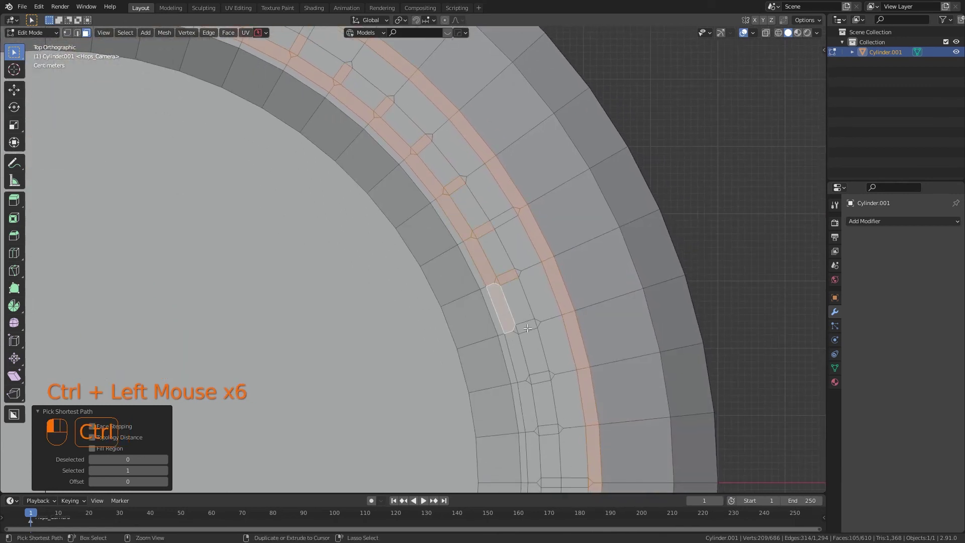
ctrl+click(518, 357)
ctrl+click(539, 377)
ctrl+click(525, 403)
ctrl+click(550, 429)
shift+middle_drag(536, 431, 478, 188)
ctrl+click(475, 214)
ctrl+click(495, 240)
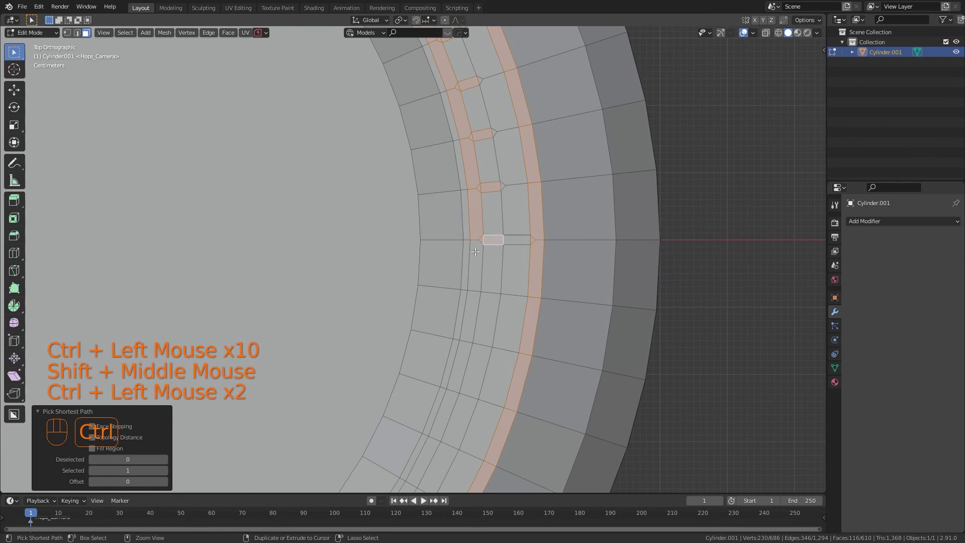
Extend the inner-band face selection clockwise from the positive X axis around the lower half, including the inner halves of both lower spokes.
ctrl+click(476, 261)
shift+middle_drag(470, 303, 636, 420)
ctrl+click(403, 304)
ctrl+click(405, 312)
ctrl+click(364, 315)
shift+middle_drag(364, 316, 776, 352)
ctrl+click(369, 316)
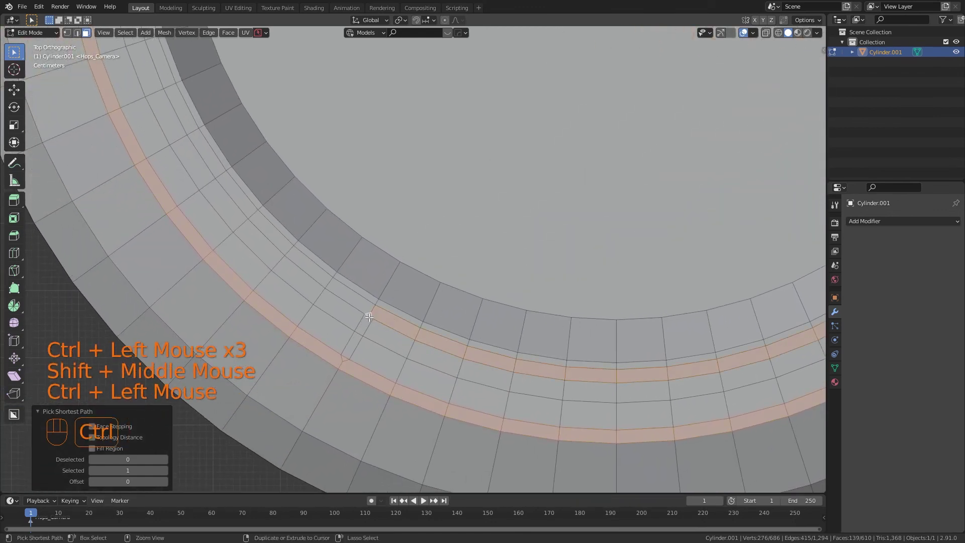
ctrl+click(349, 294)
Close the inner-band face selection up to the Y axis, including the inner halves of the negative X and upper-left spokes.
shift+middle_drag(267, 204, 538, 492)
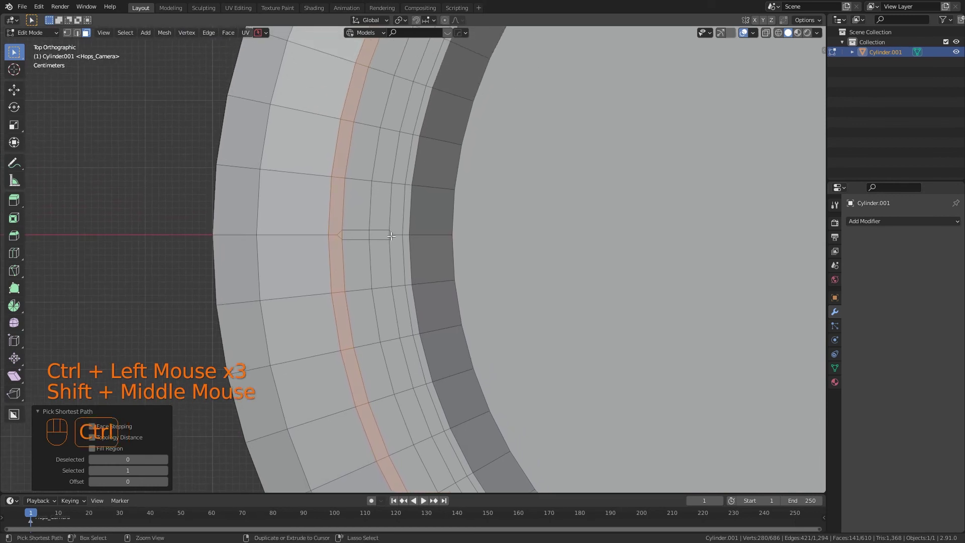
ctrl+click(386, 232)
ctrl+click(380, 235)
ctrl+click(398, 204)
shift+middle_drag(428, 117, 442, 162)
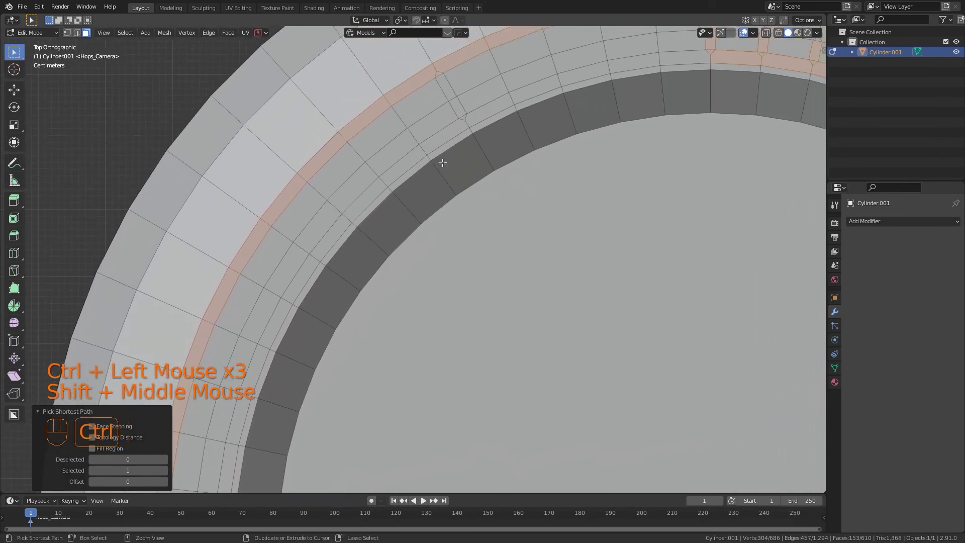
ctrl+click(464, 118)
ctrl+click(456, 107)
ctrl+click(489, 108)
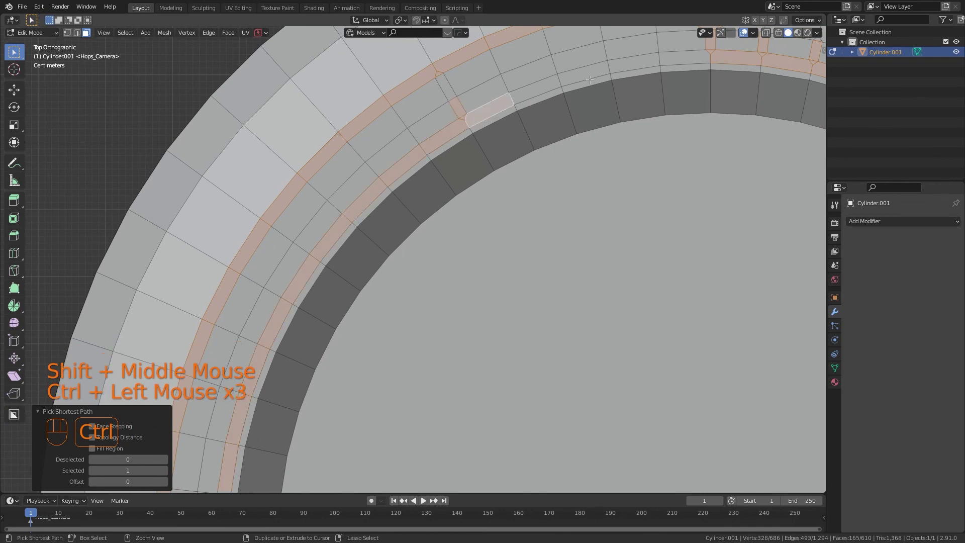
ctrl+click(691, 56)
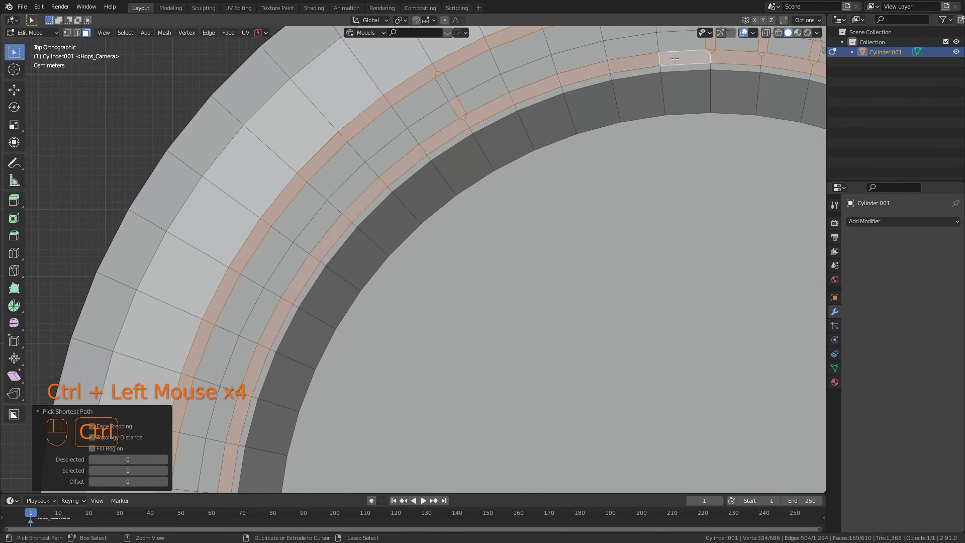
Add the outer halves of all seven long spokes around the ring to the face selection.
shift+click(455, 89)
scroll(439, 215, down, 1)
scroll(440, 214, down, 2)
shift+middle_drag(352, 372, 406, 150)
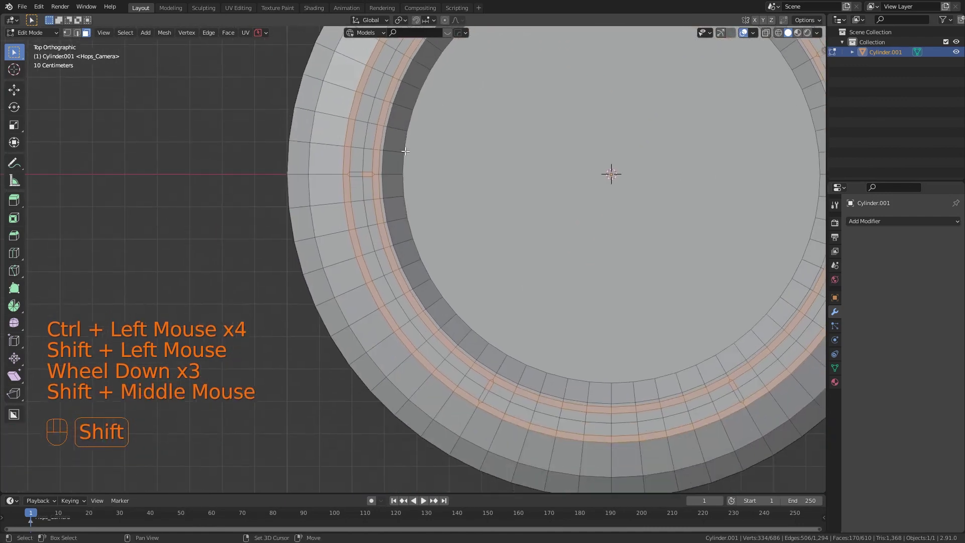
shift+click(355, 176)
shift+click(485, 398)
shift+middle_drag(742, 400, 297, 523)
shift+click(363, 350)
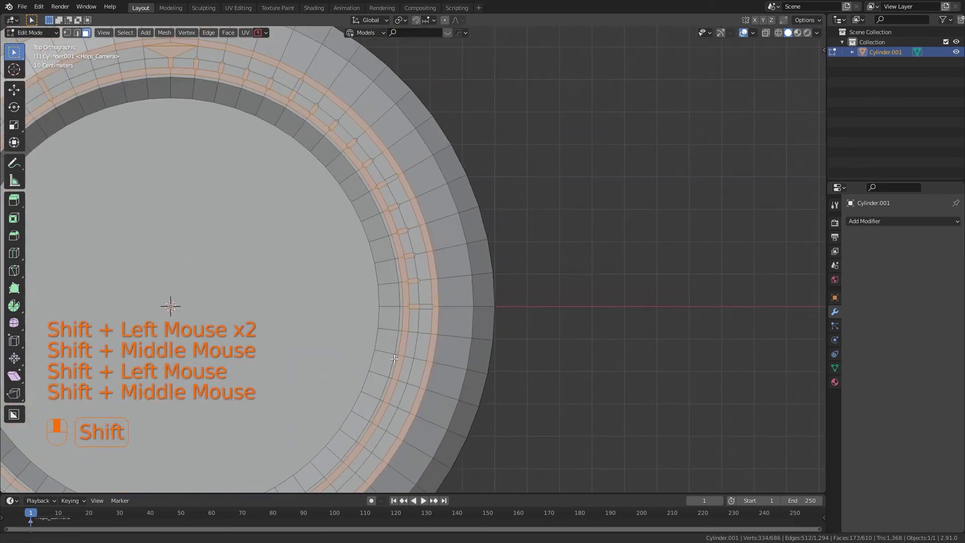
shift+click(426, 306)
shift+click(393, 180)
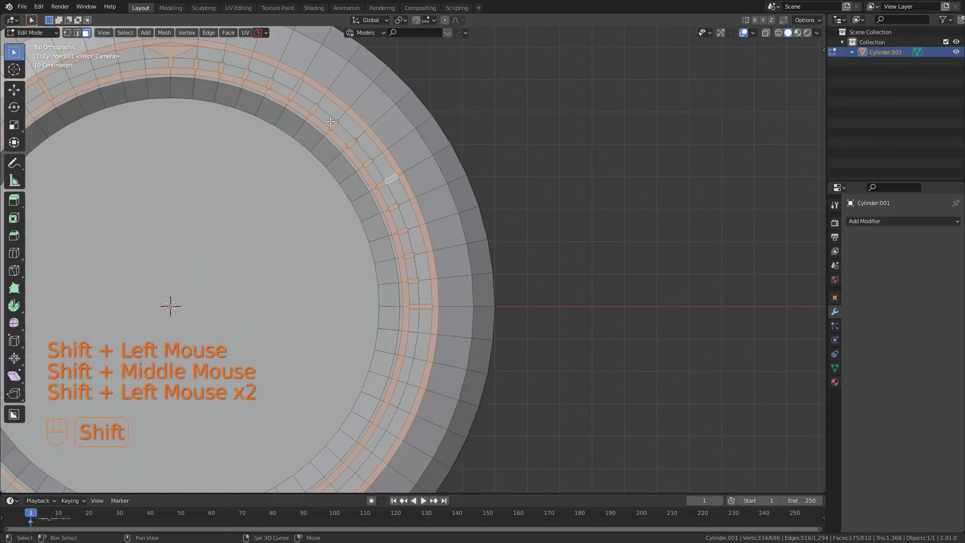
shift+click(304, 91)
Inset the selected dial-pattern faces individually with 0 m thickness and a depth of 0.01145 m.
shift+middle_drag(209, 85, 455, 156)
scroll(388, 194, up, 4)
key(i)
key(ctrl)
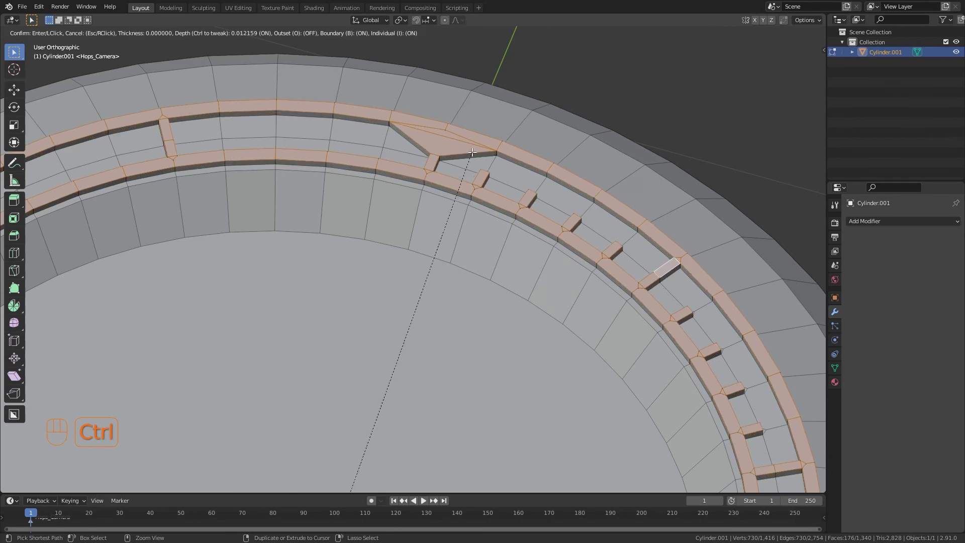
click(472, 152)
Mark the edge loop between the disc's two outer bevel bands as sharp with HOps and return to Object Mode.
scroll(470, 166, down, 2)
middle_drag(470, 166, 626, 189)
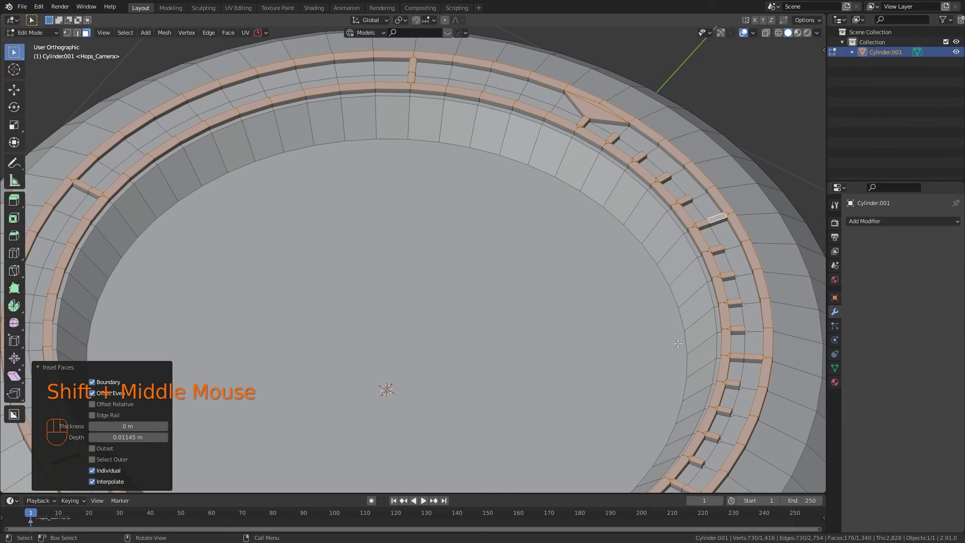
scroll(489, 303, down, 2)
scroll(492, 301, up, 1)
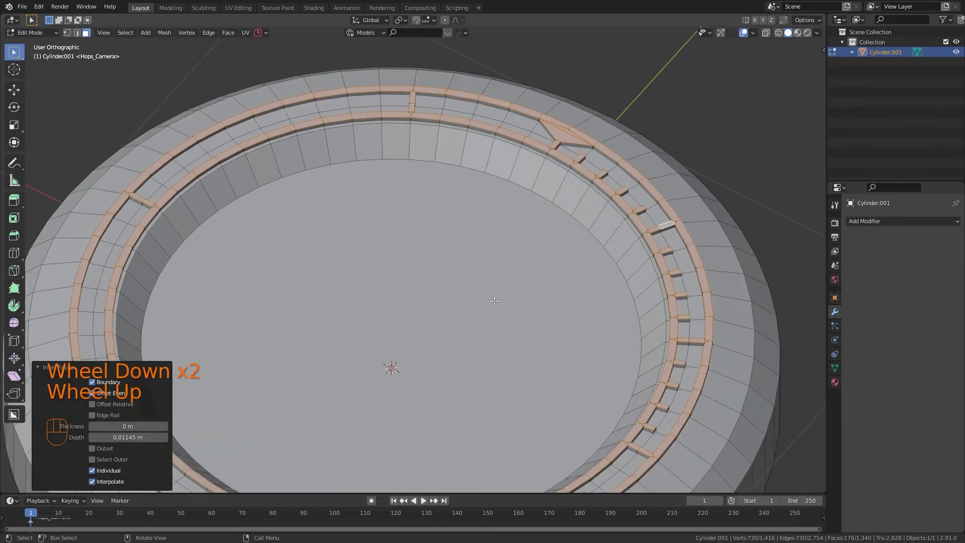
scroll(532, 302, down, 2)
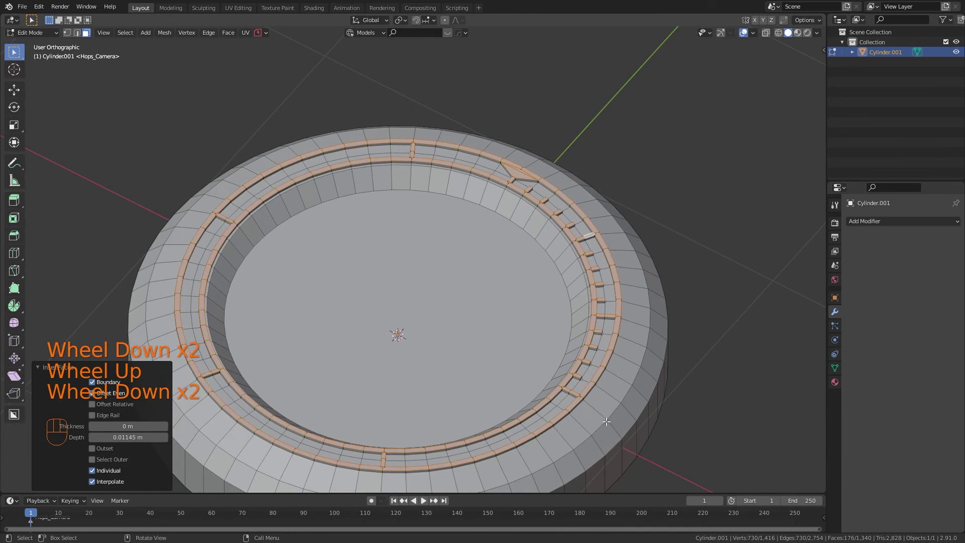
key(Tab)
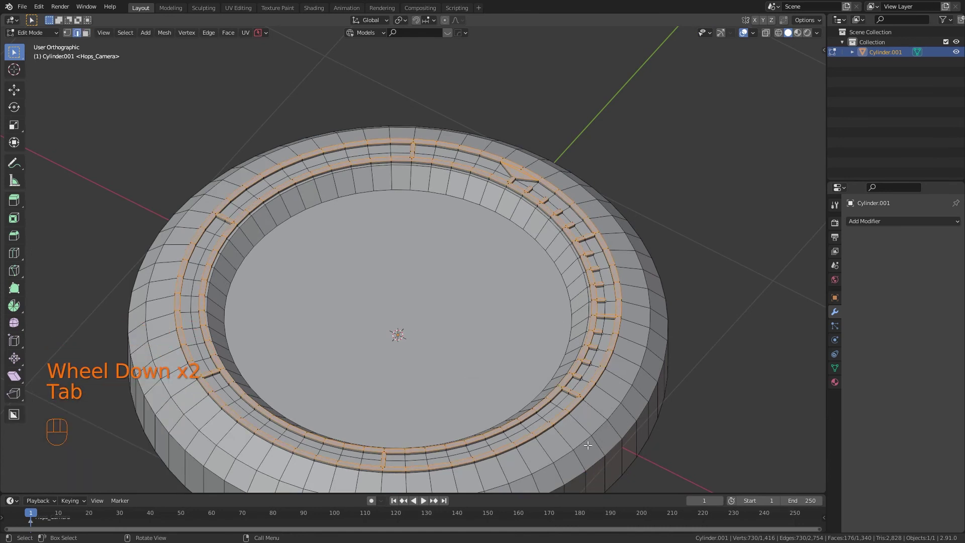
alt+click(587, 445)
key(q)
mouse_move(584, 442)
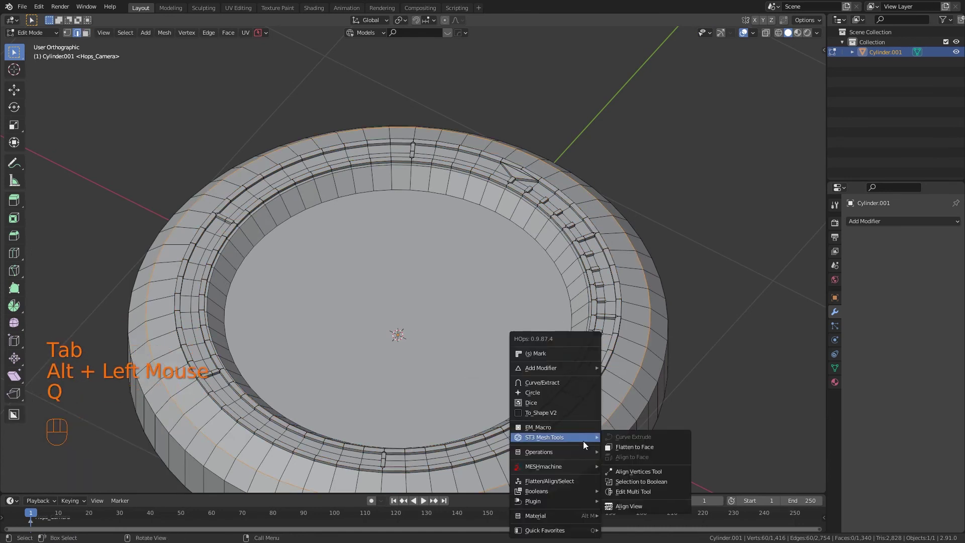
click(550, 353)
scroll(412, 242, down, 2)
scroll(412, 242, up, 3)
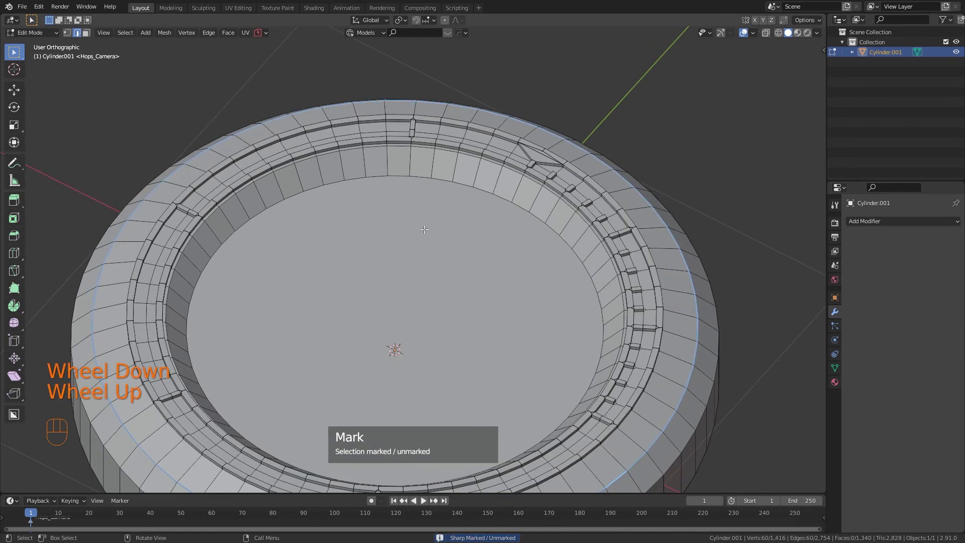
key(Tab)
click(423, 168)
From the top view, draw a square BoxCutter shape six cells wide on a 0.02 snap grid, centered on the Y axis over the outer bevels.
scroll(423, 166, down, 1)
middle_drag(423, 168, 424, 231)
key(KP_7)
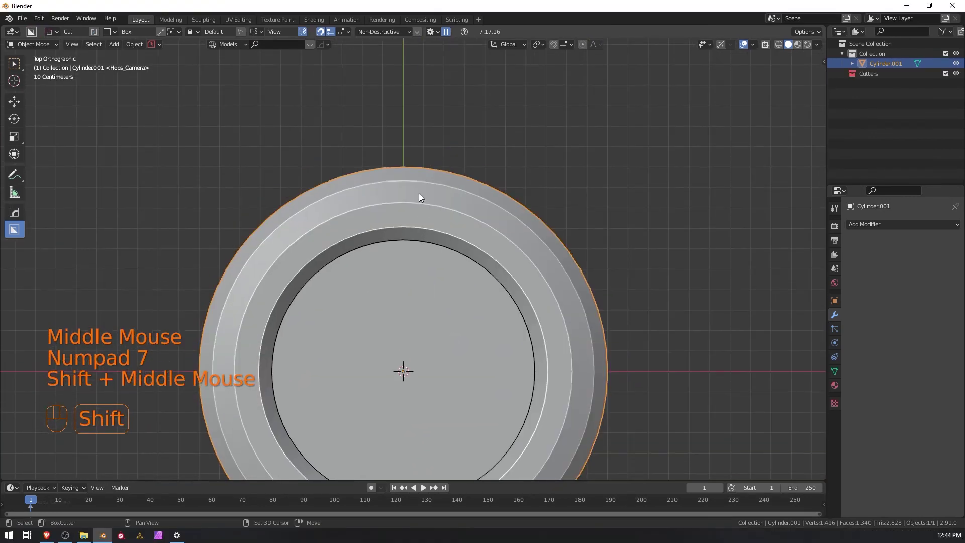
scroll(417, 193, up, 4)
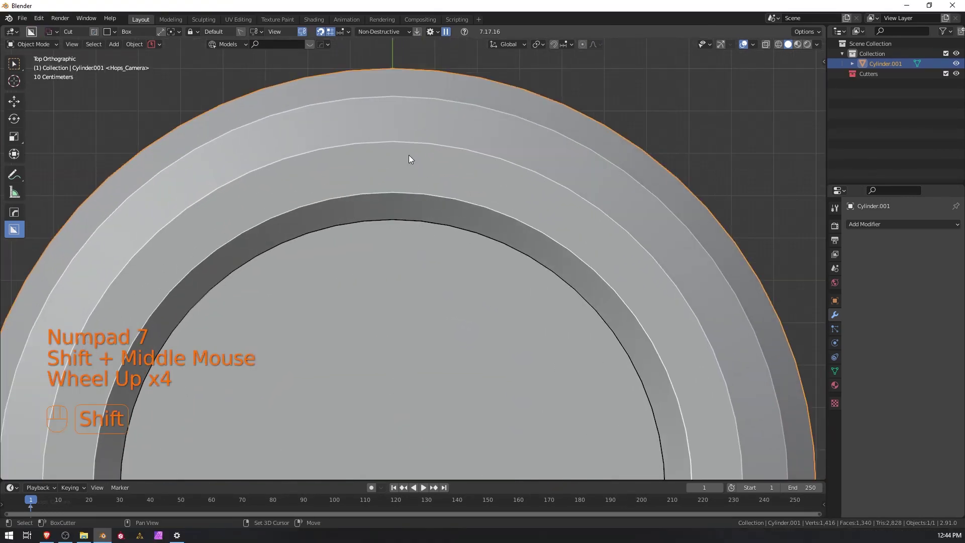
shift+middle_drag(409, 159, 394, 273)
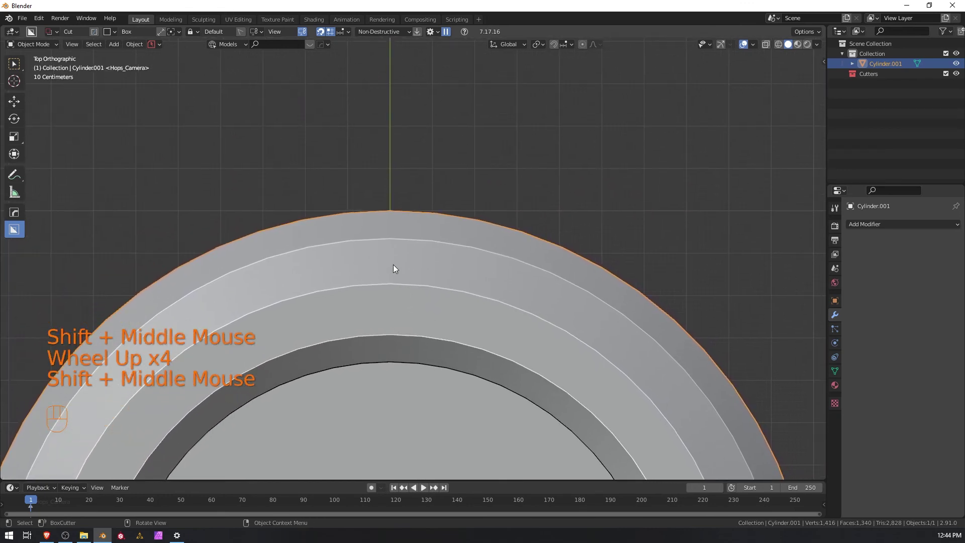
scroll(392, 263, up, 3)
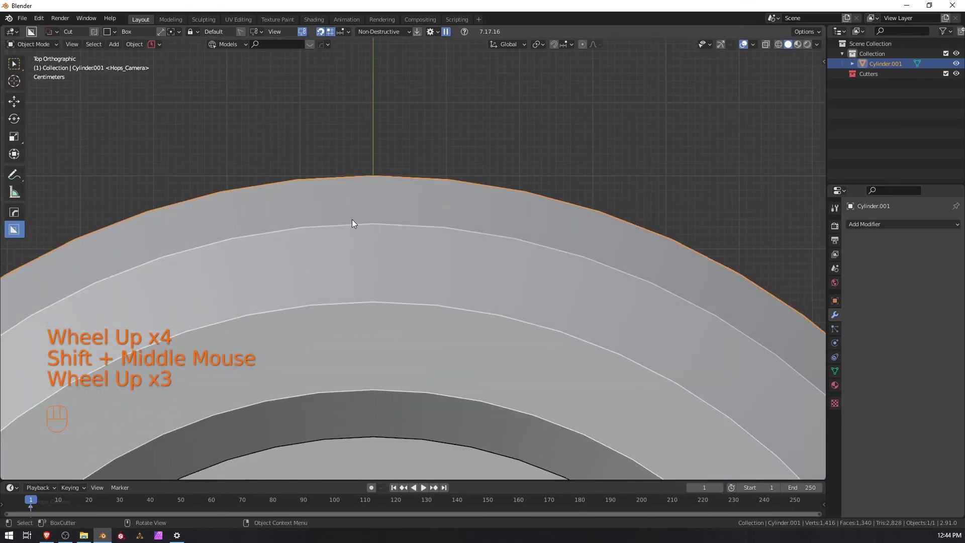
key(ctrl)
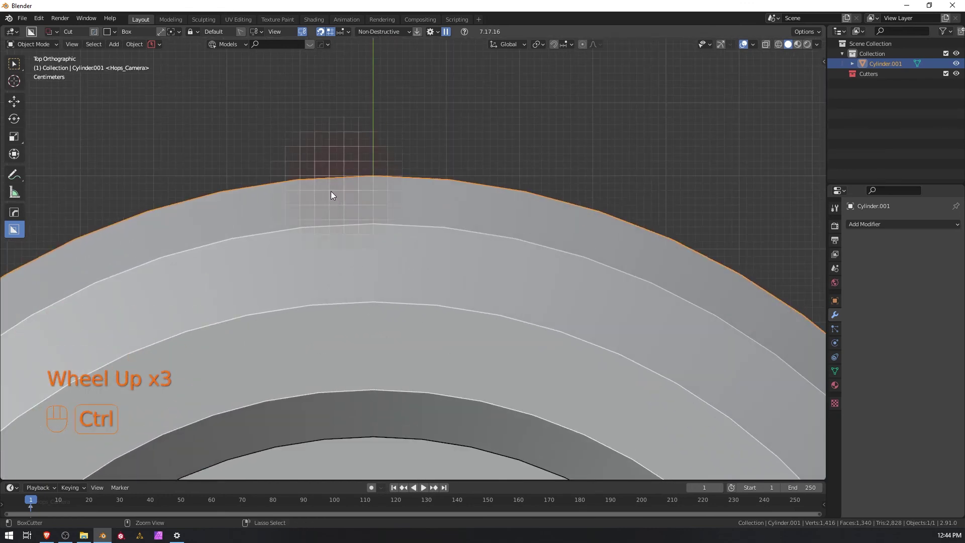
ctrl+scroll(332, 194, up, 2)
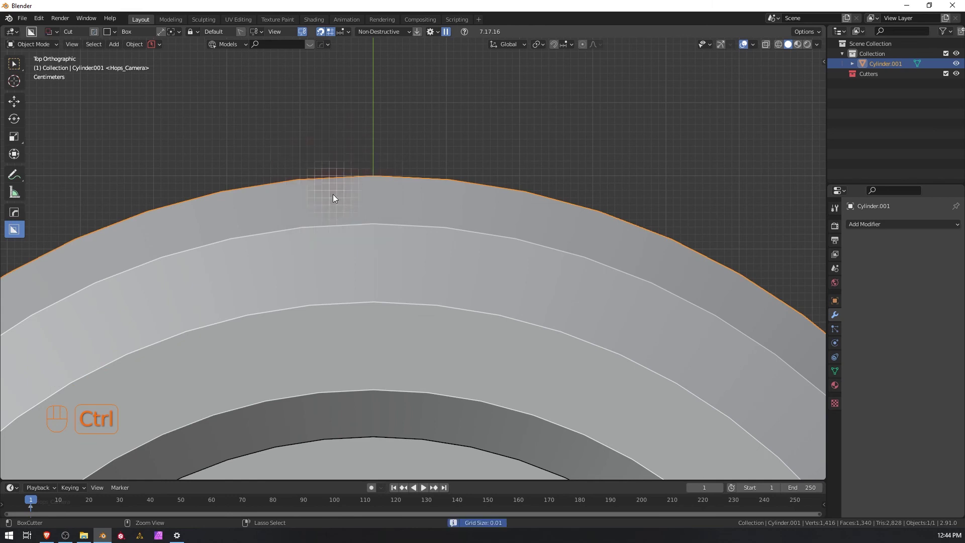
ctrl+scroll(340, 206, down, 2)
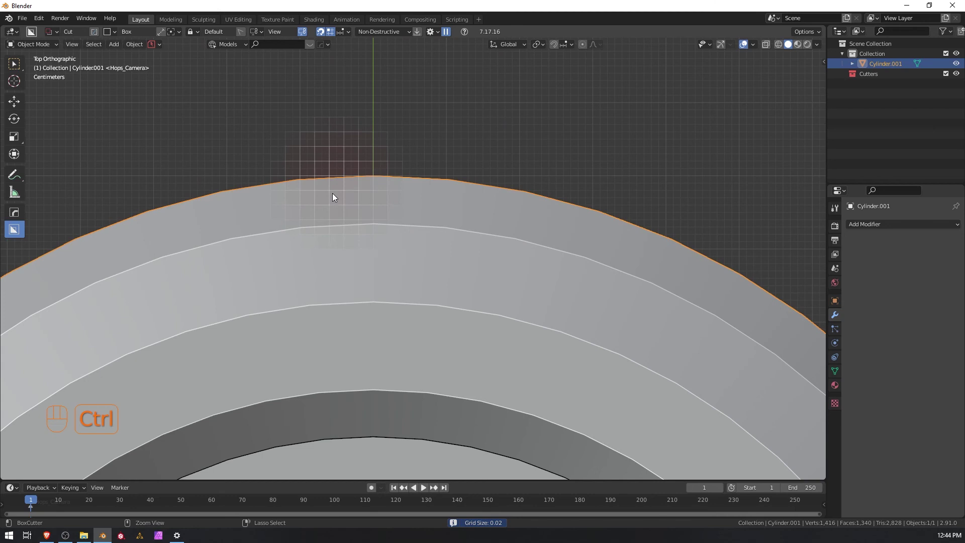
mouse_move(330, 192)
ctrl+mouse_down()
mouse_move(414, 247)
mouse_move(430, 286)
mouse_move(420, 283)
ctrl+mouse_up()
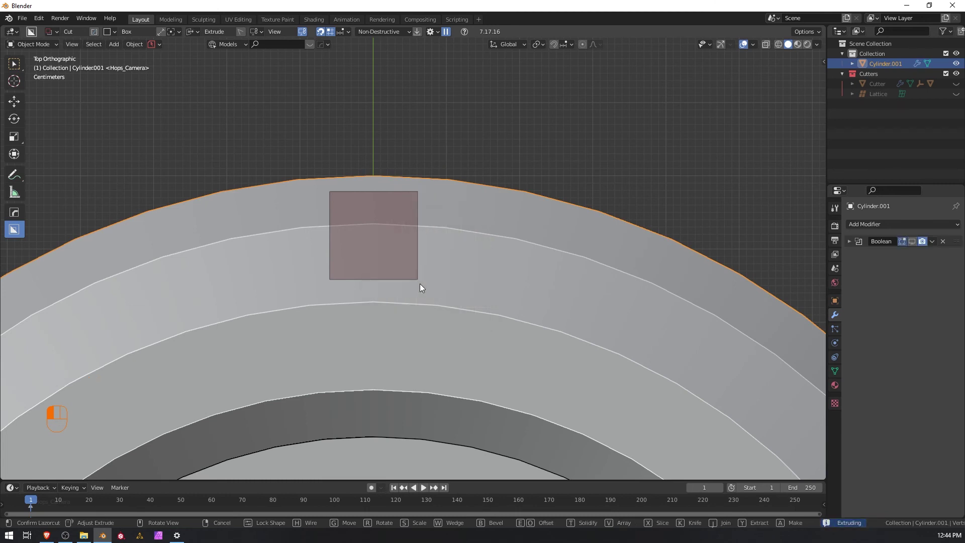
Extrude the square BoxCutter shape down into the disc's outer bevels and complete the cut.
middle_drag(418, 264, 464, 157)
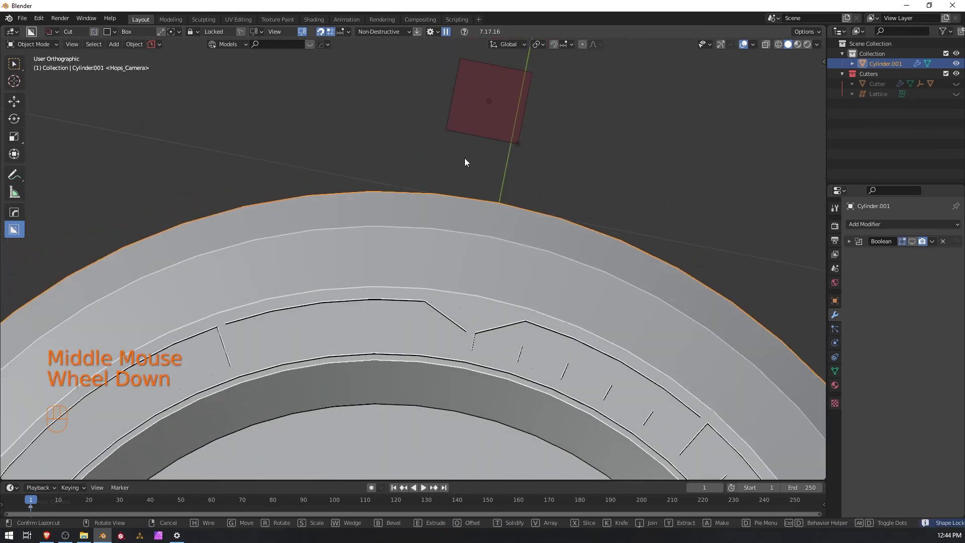
drag(490, 102, 496, 192)
drag(475, 308, 491, 204)
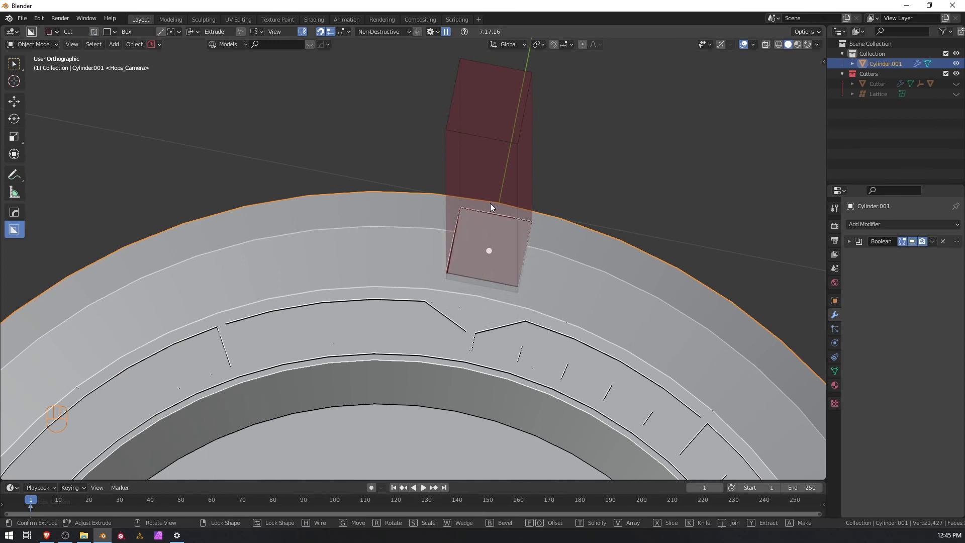
key(Tab)
middle_drag(551, 285, 467, 254)
scroll(489, 248, down, 2)
scroll(490, 246, down, 1)
scroll(468, 255, down, 2)
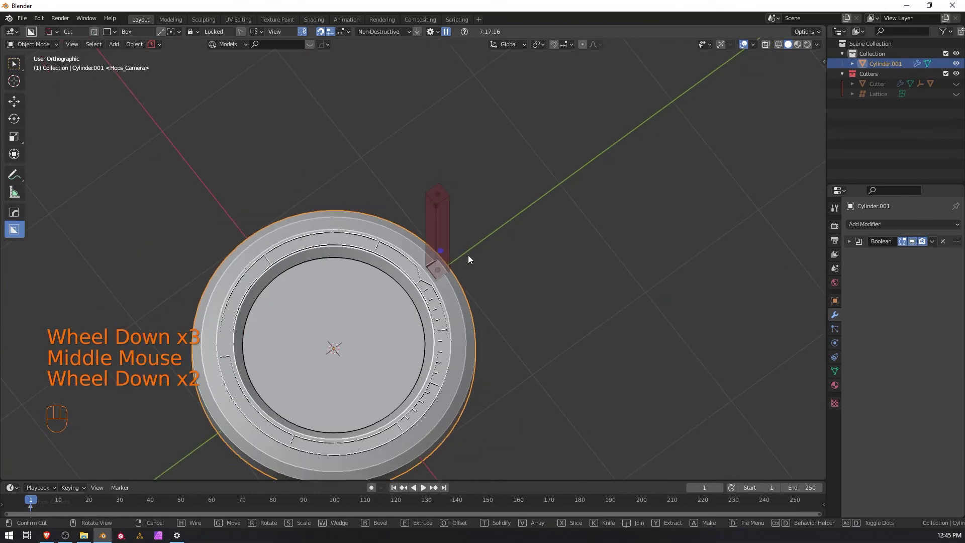
click(449, 236)
scroll(448, 237, up, 1)
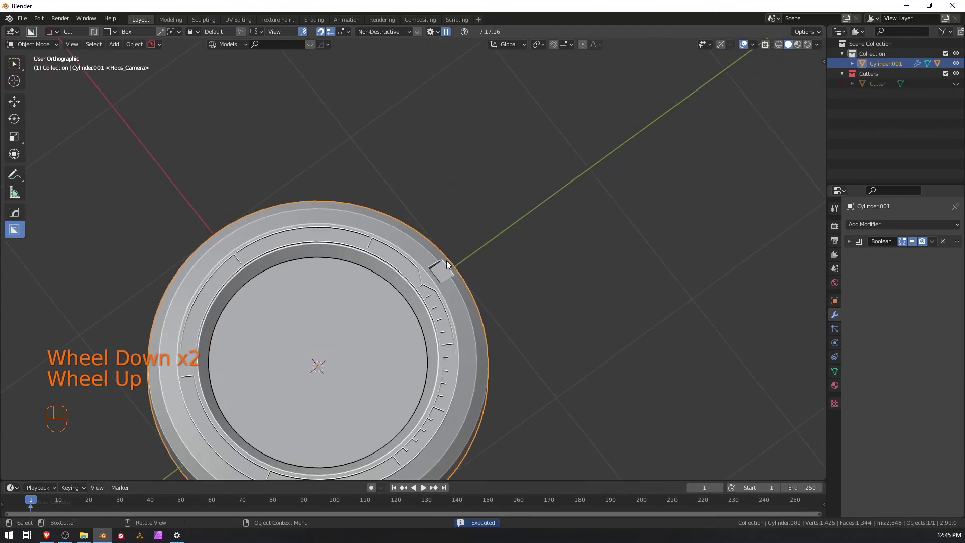
Reveal the square notch's cutter with the HOps boolean scroll and make it the selected object.
key(q)
click(427, 215)
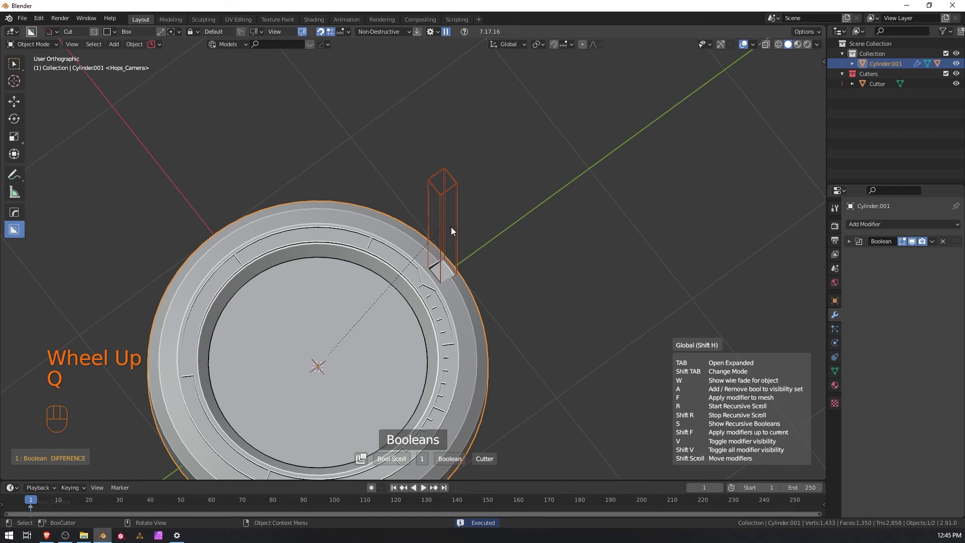
click(459, 217)
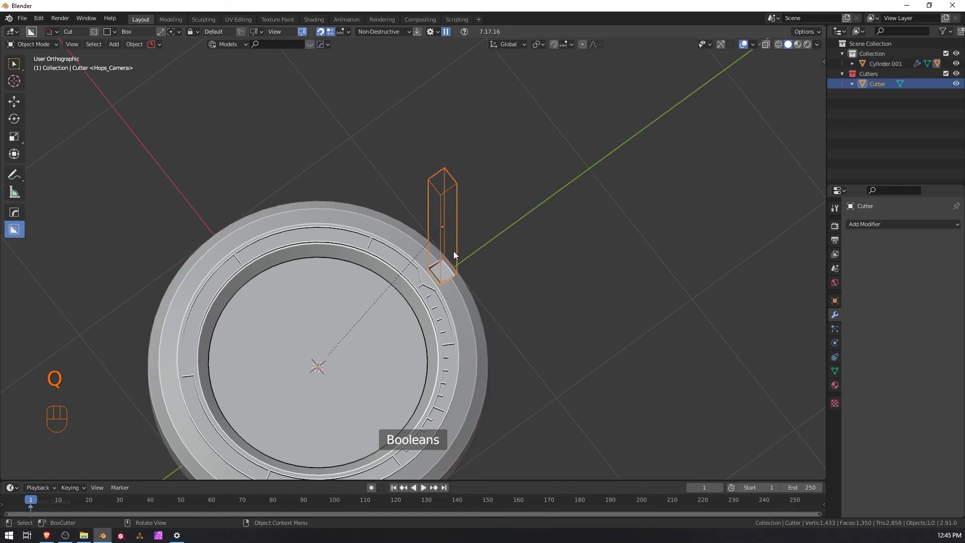
Add a HOps Radial Array to the square cutter around the 3D cursor on Z with 8 segments and 0.000 displacement.
key(q)
mouse_move(431, 317)
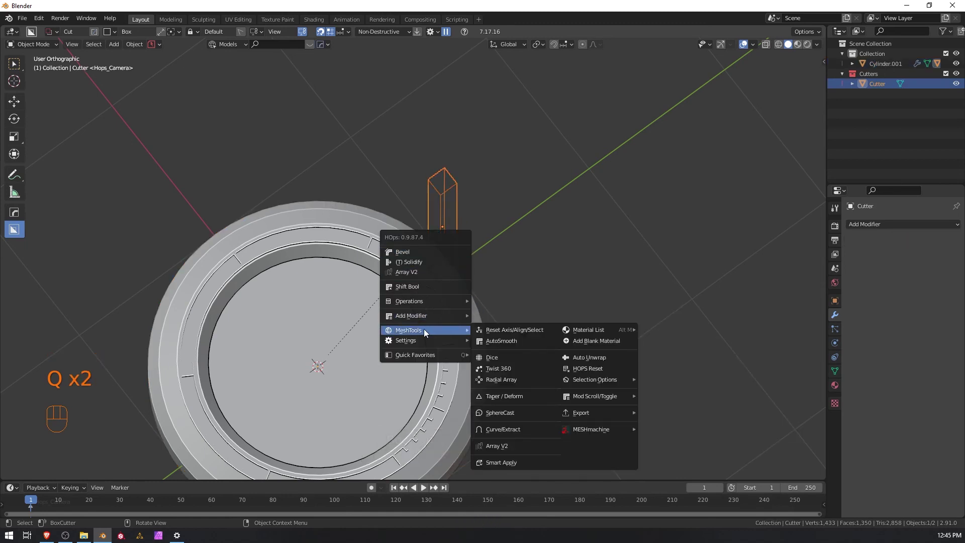
ctrl+click(505, 379)
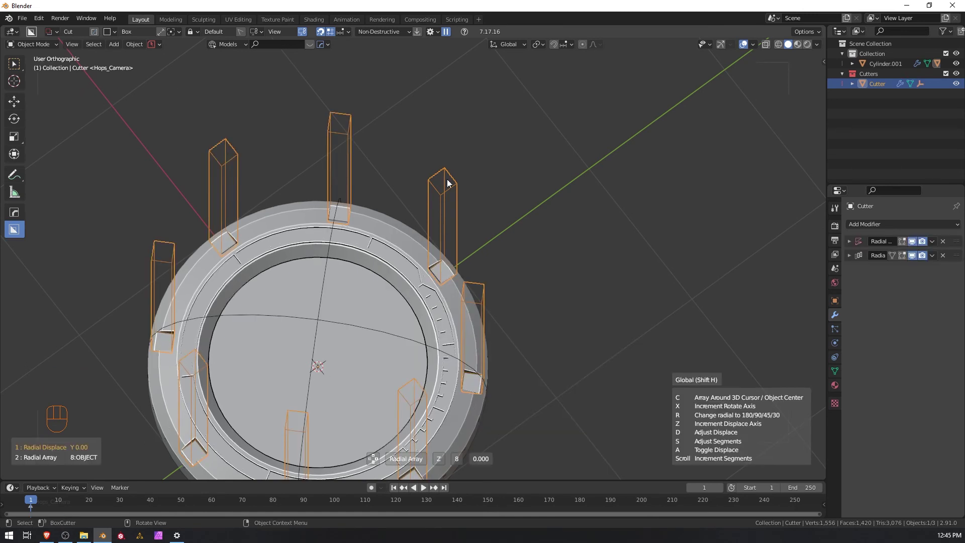
shift+middle_drag(399, 327, 282, 211)
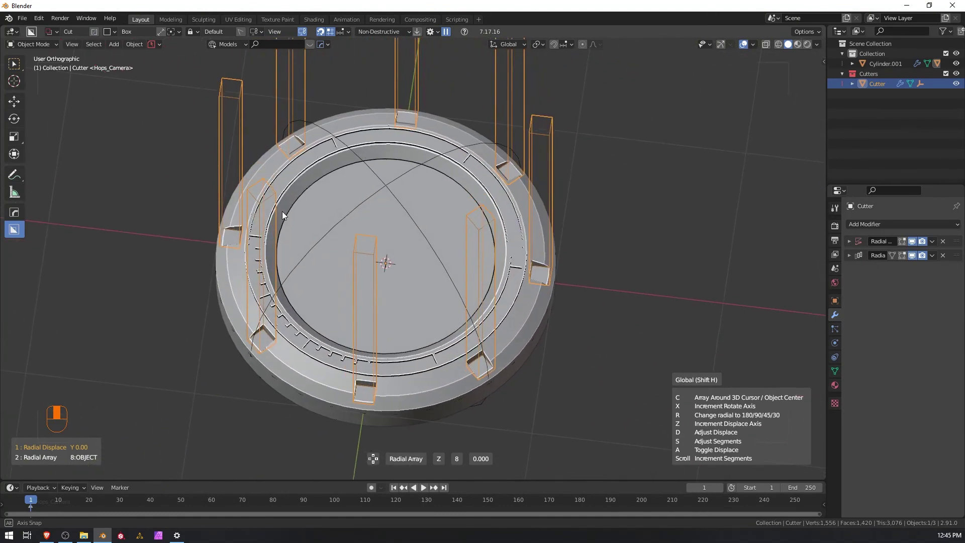
click(441, 232)
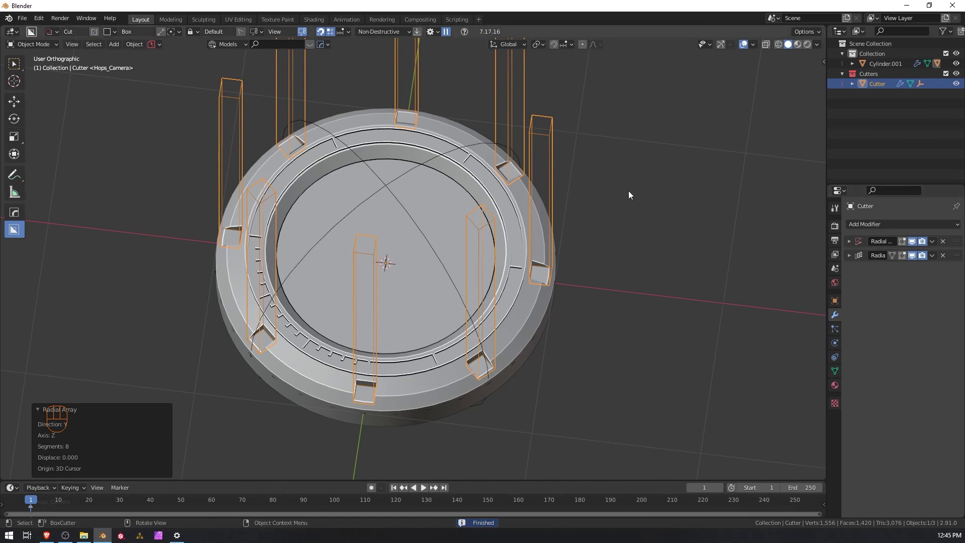
Hide the arrayed square cutter and select the disc from the top view.
click(956, 84)
scroll(481, 193, up, 3)
scroll(487, 181, down, 1)
key(KP_7)
scroll(478, 182, down, 3)
shift+middle_drag(478, 183, 452, 183)
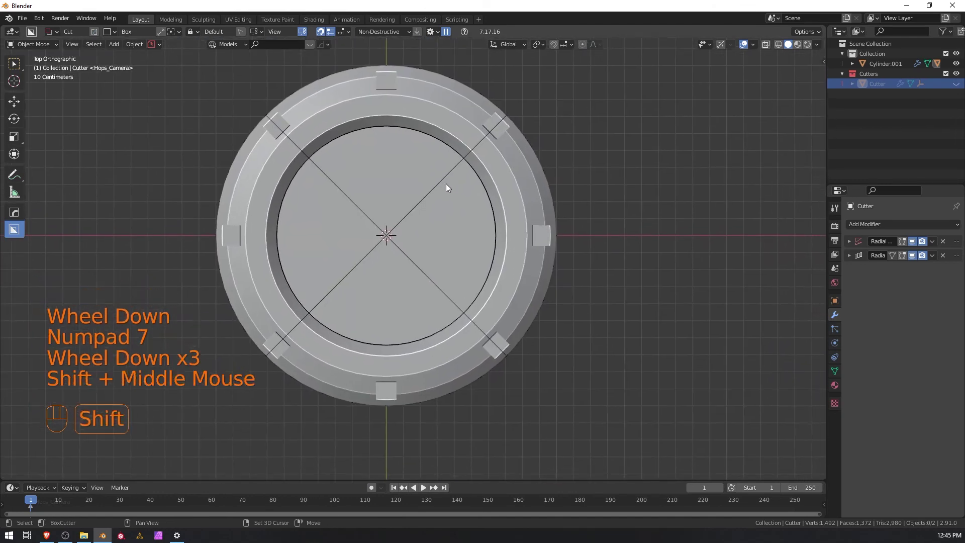
scroll(429, 183, up, 2)
click(414, 145)
scroll(409, 161, up, 1)
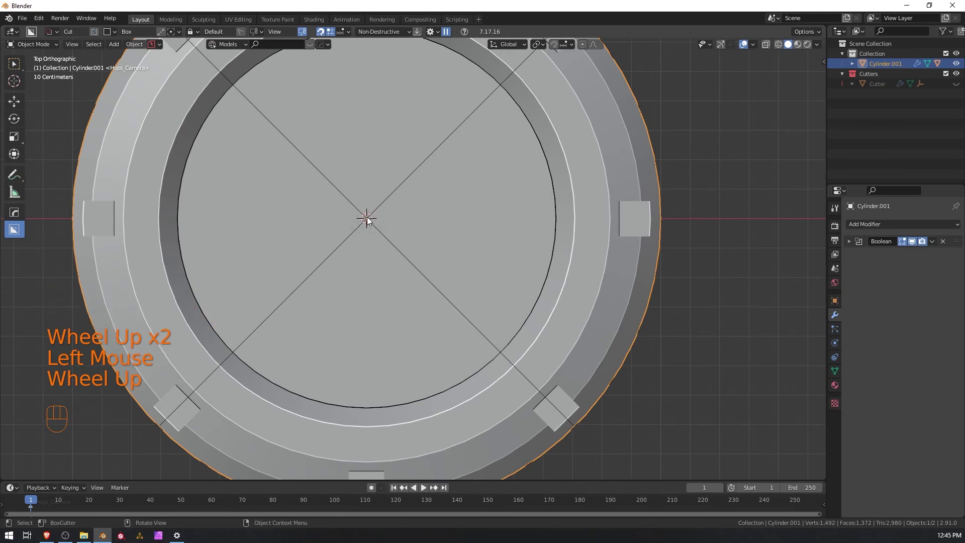
Switch the BoxCutter shape to Circle and its alignment to Object.
key(d)
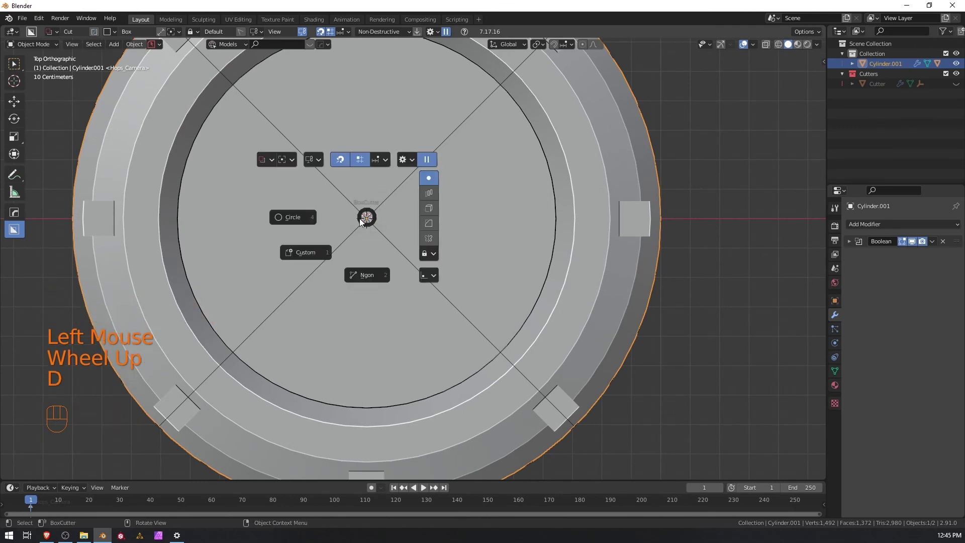
click(293, 218)
key(d)
click(319, 146)
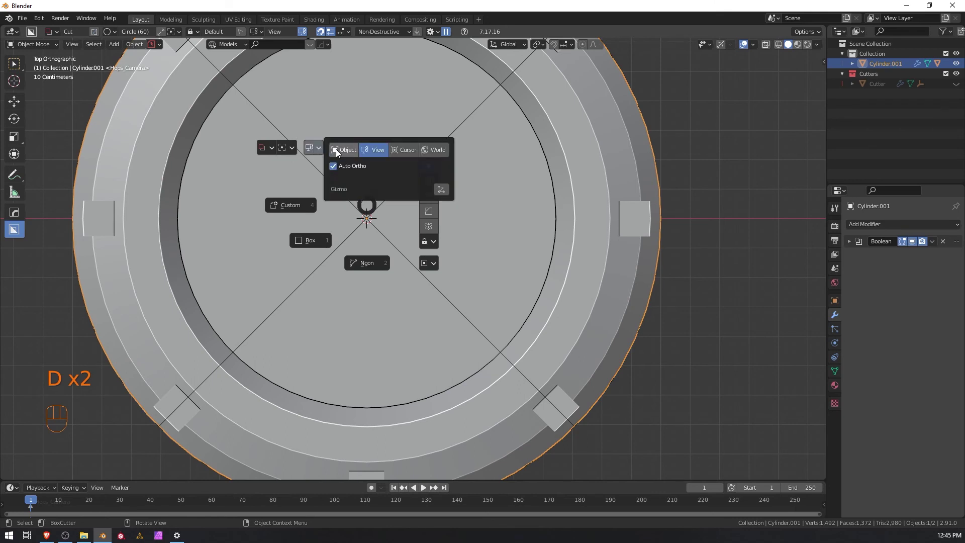
click(347, 150)
click(369, 207)
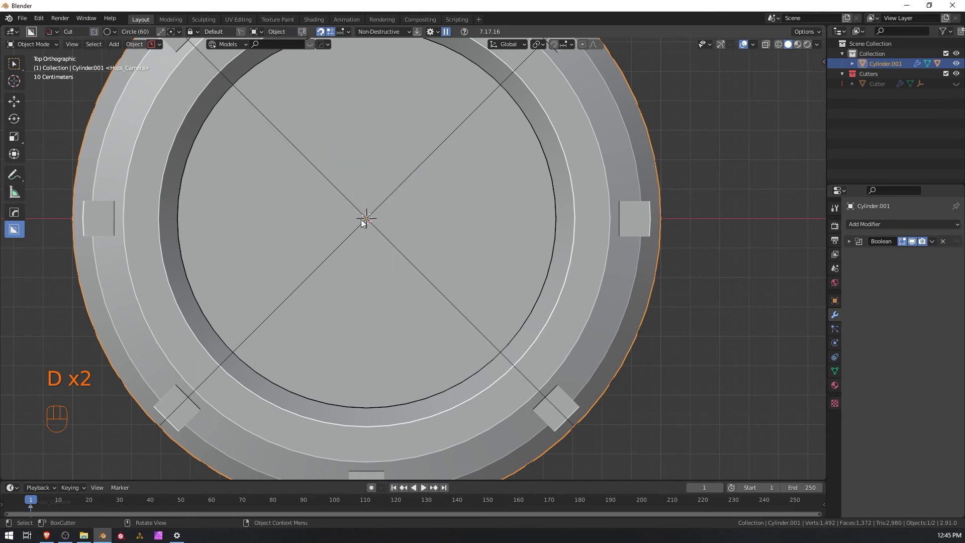
Draw a circle from the disc's center, slightly smaller than the recessed floor, and cut it shallowly into that floor.
ctrl+drag(364, 220, 536, 329)
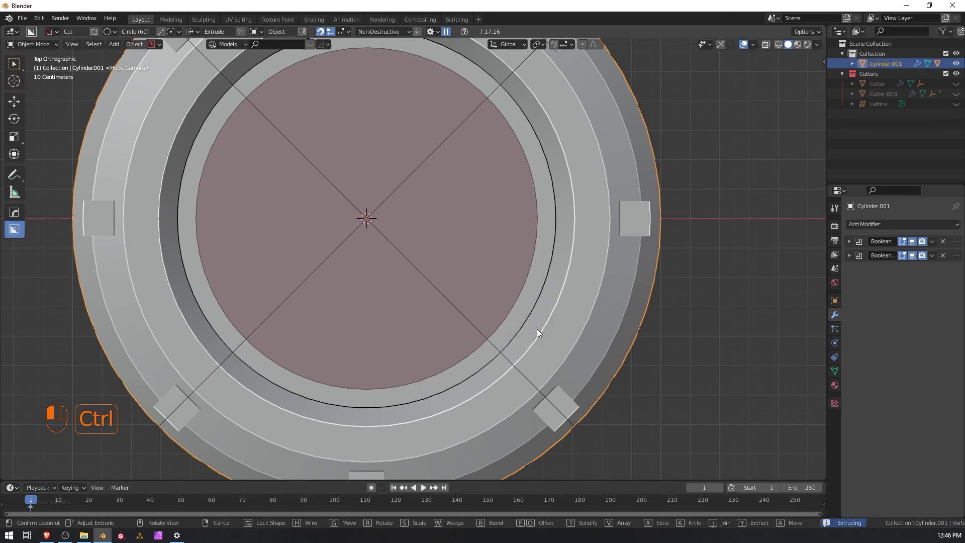
middle_drag(478, 285, 411, 181)
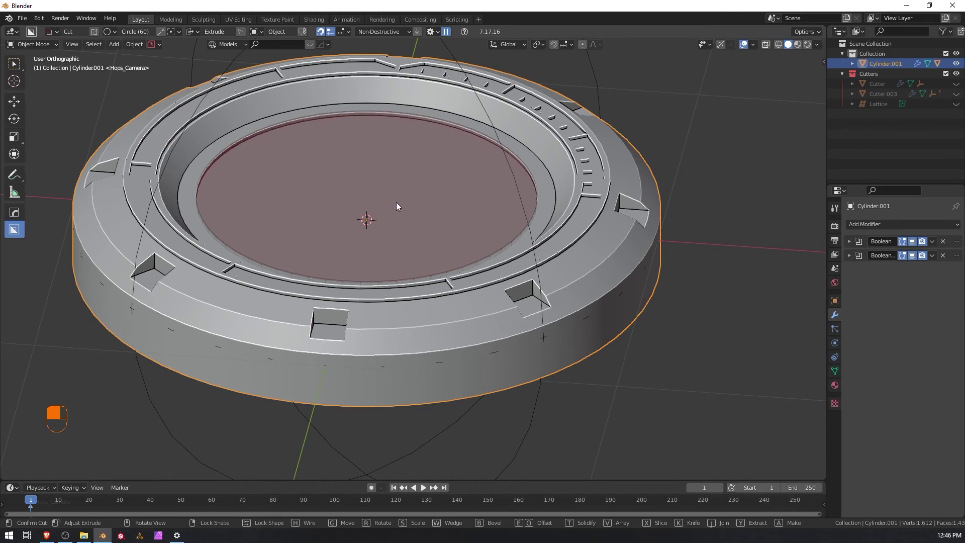
click(396, 202)
Reveal the large circular recess's cutter with HOps Ever Scroll and make it the selected object.
scroll(411, 179, up, 2)
middle_drag(399, 173, 412, 149)
key(q)
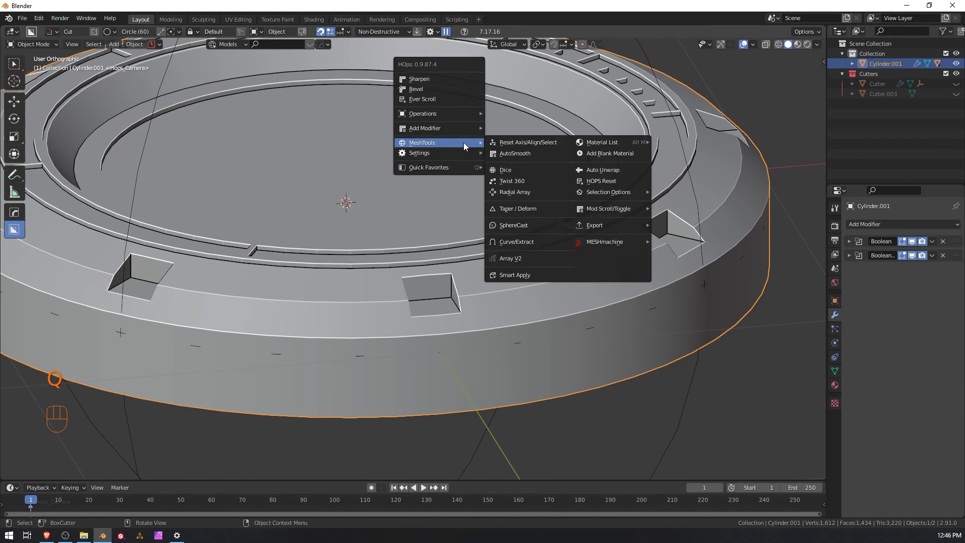
click(433, 100)
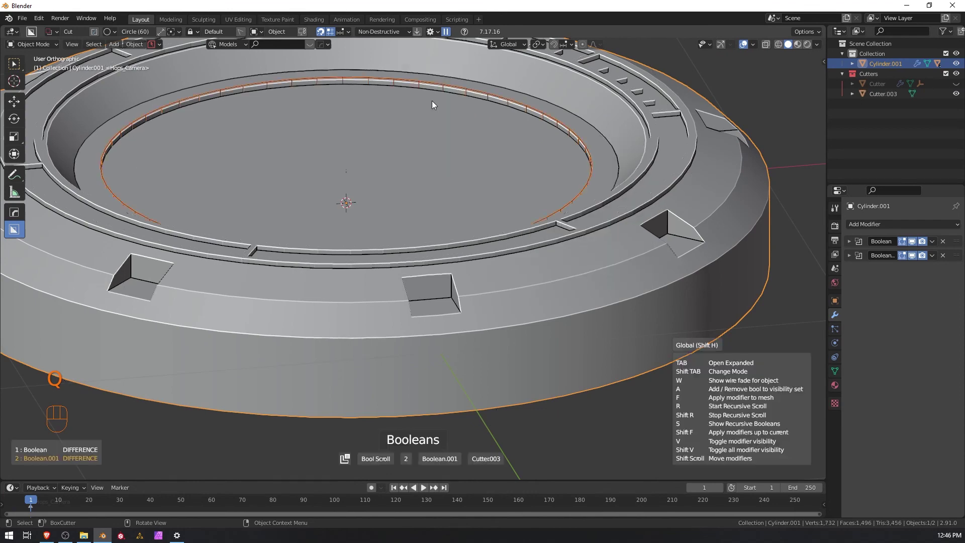
scroll(451, 107, down, 1)
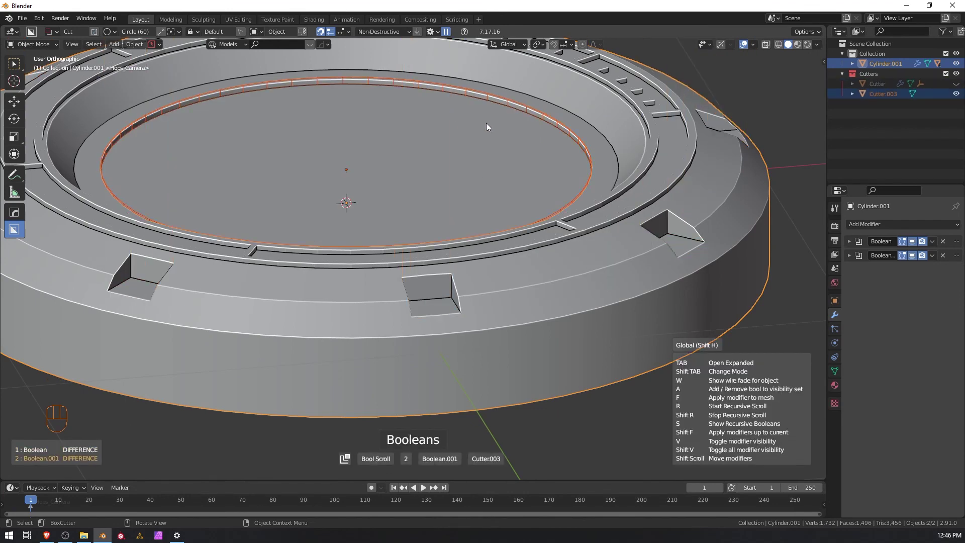
click(524, 137)
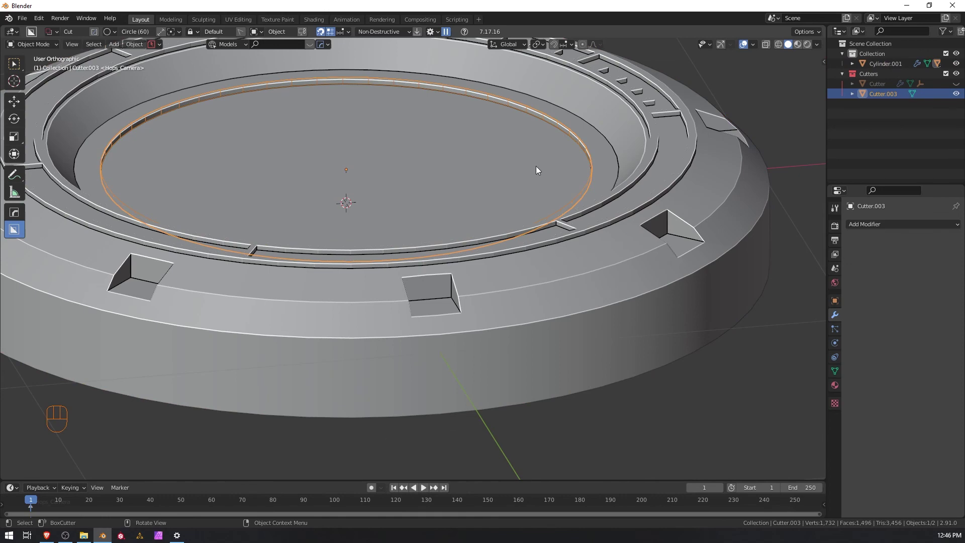
From the top view, draw a small BoxCutter circle centered on the large circular cutter's rim at the Y axis, and nudge it slightly inward.
key(KP_7)
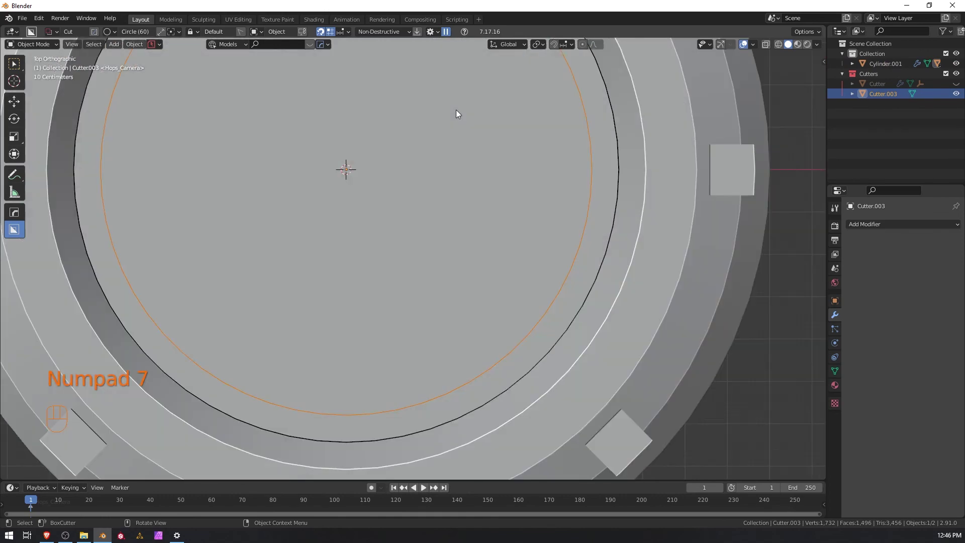
shift+middle_drag(432, 126, 476, 280)
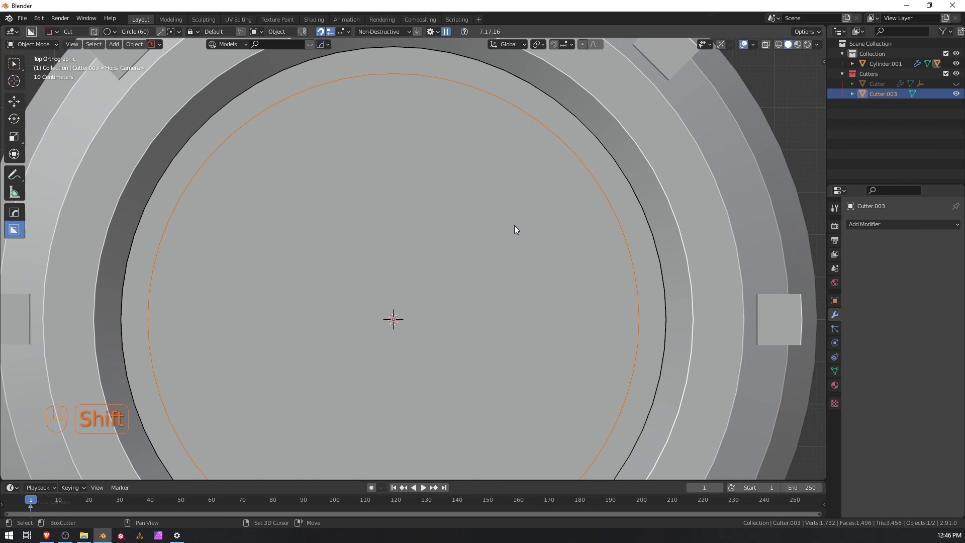
scroll(468, 214, down, 1)
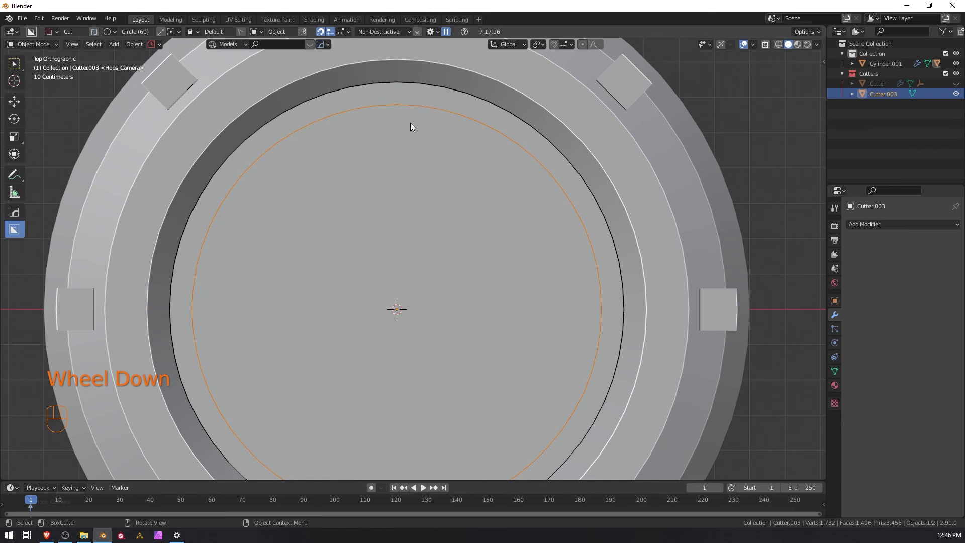
key(d)
key(d)
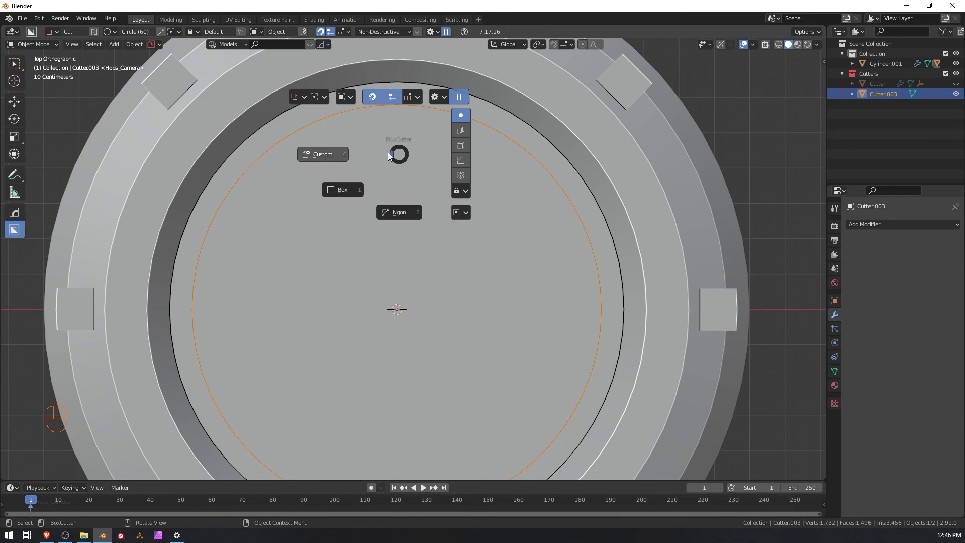
key(Escape)
key(ctrl)
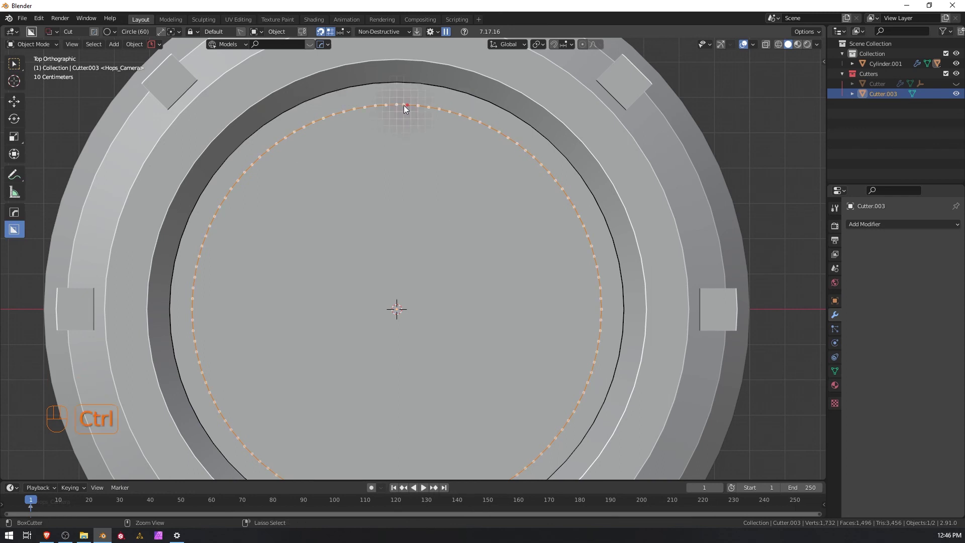
ctrl+drag(398, 107, 414, 129)
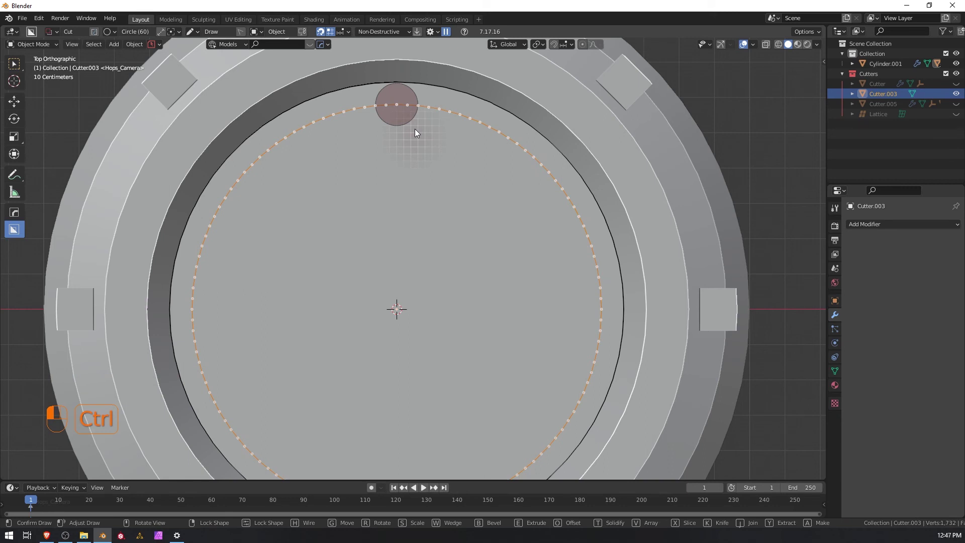
ctrl+drag(414, 129, 414, 131)
key(g)
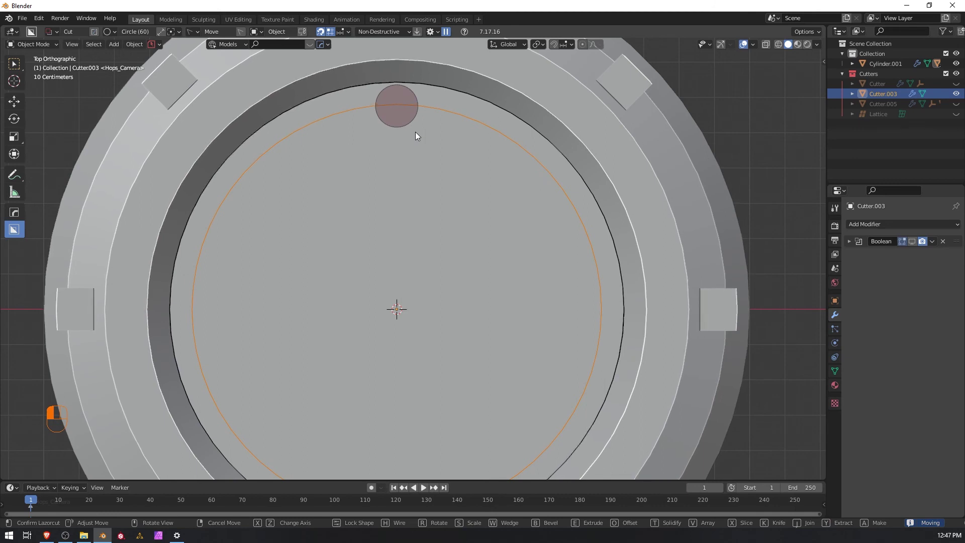
key(Tab)
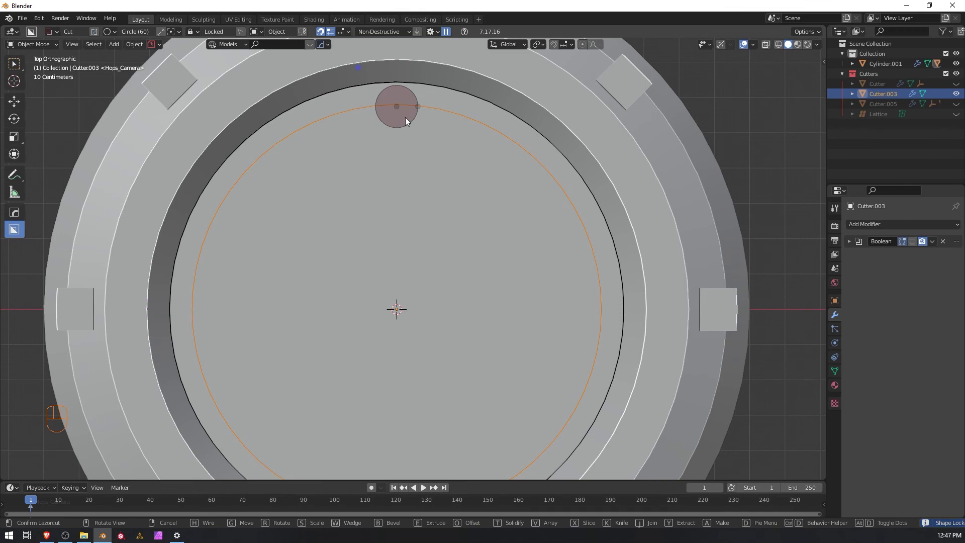
Extrude the small circle through the large circular cutter's thickness and cut a round notch in its rim.
middle_drag(405, 117, 403, 59)
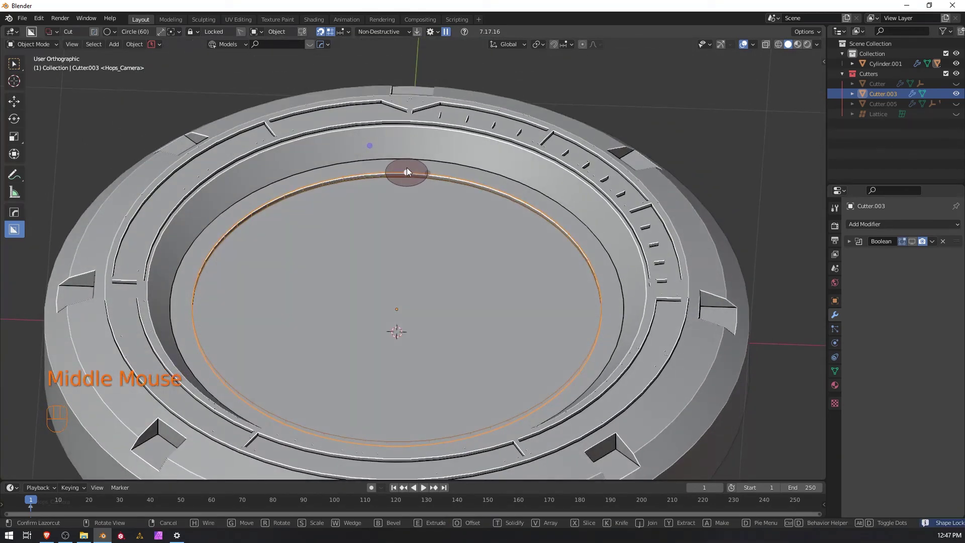
key(e)
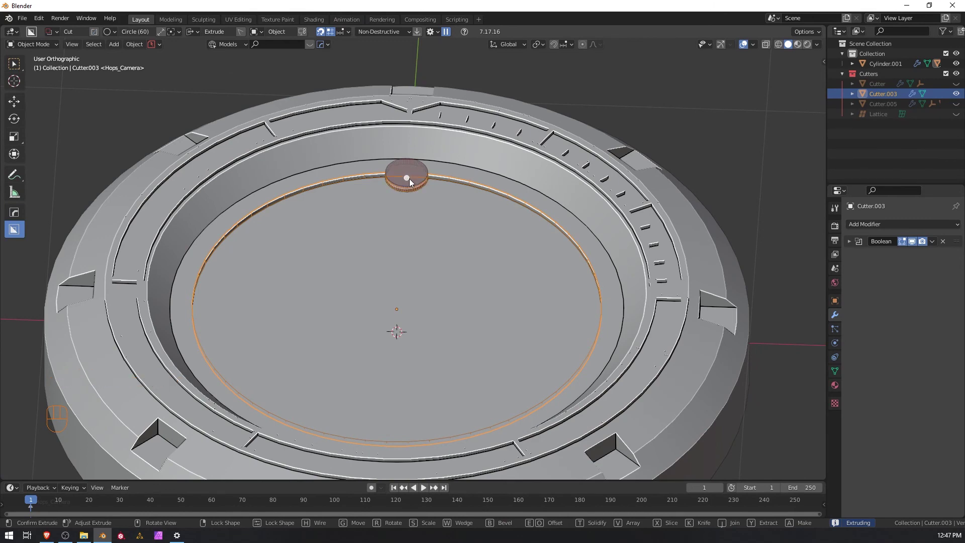
key(Tab)
middle_drag(421, 161, 416, 197)
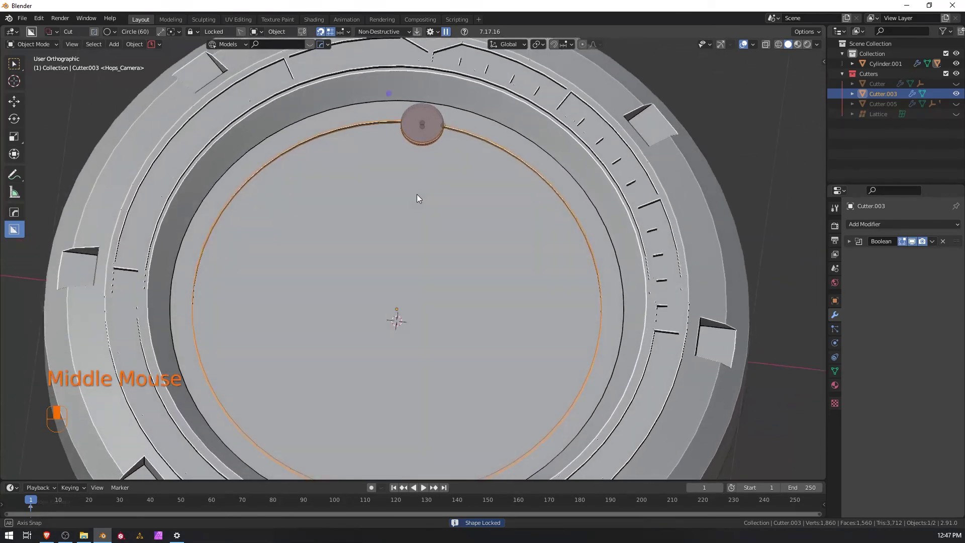
click(426, 173)
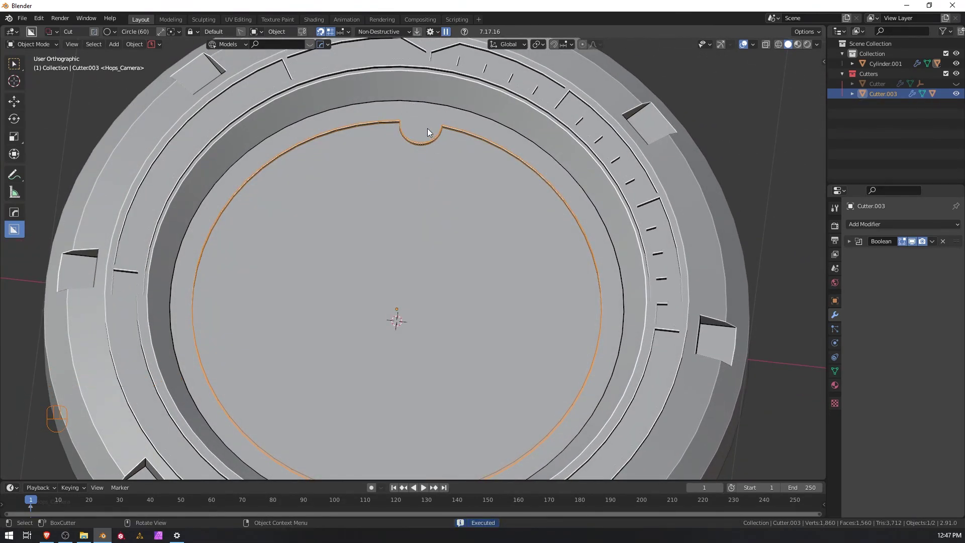
Reveal the small round notch's cutter with HOps Ever Scroll and make it the selected object.
key(q)
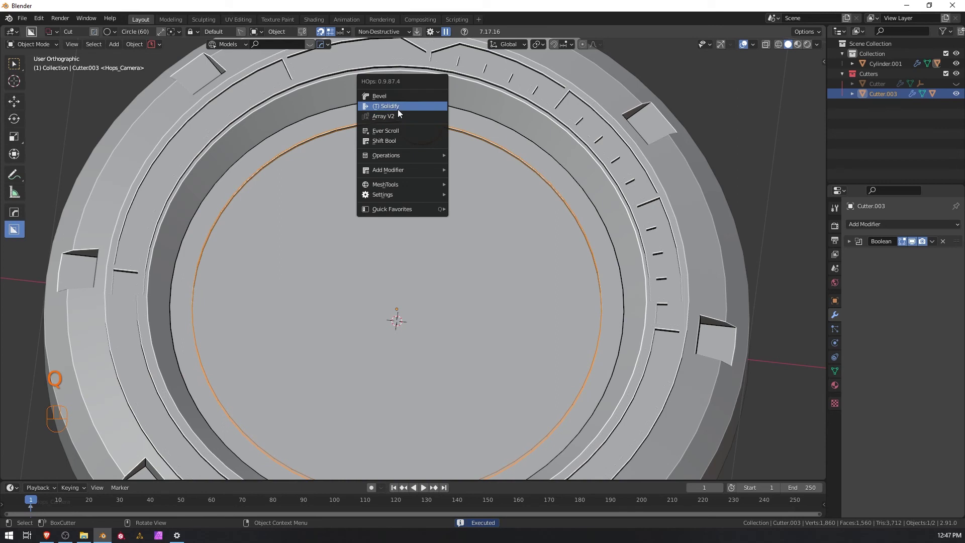
click(386, 131)
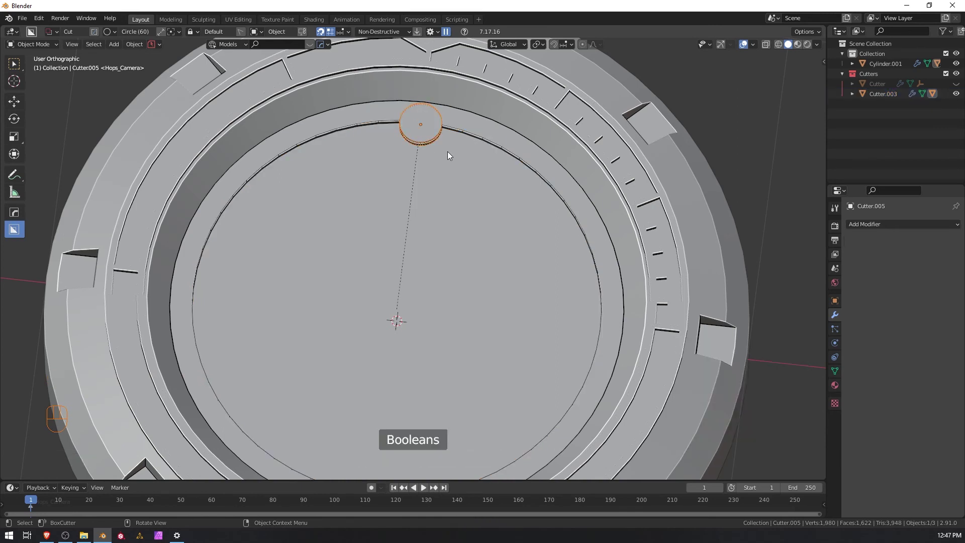
Add a HOps Radial Array to the small round cutter around the 3D cursor on the Z axis with 12 segments.
key(q)
mouse_move(420, 228)
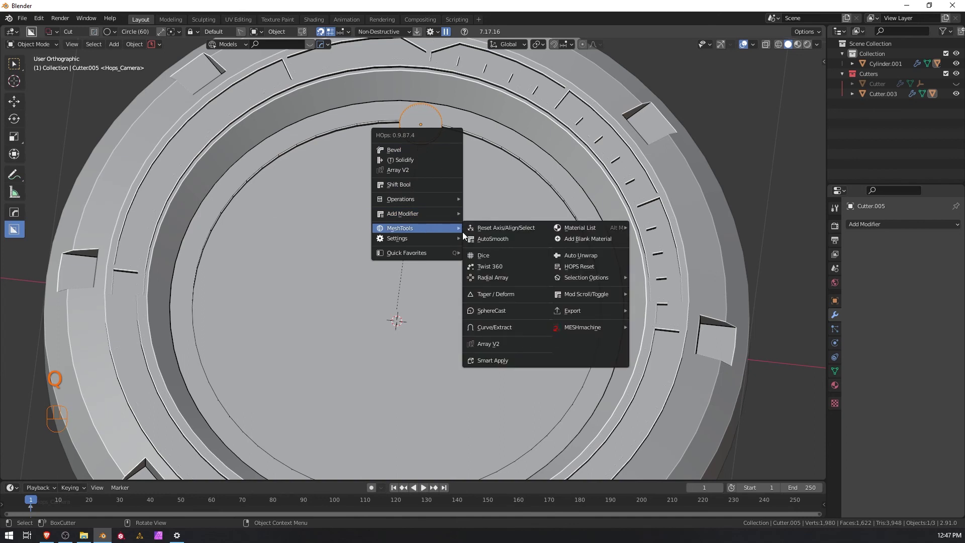
ctrl+click(496, 279)
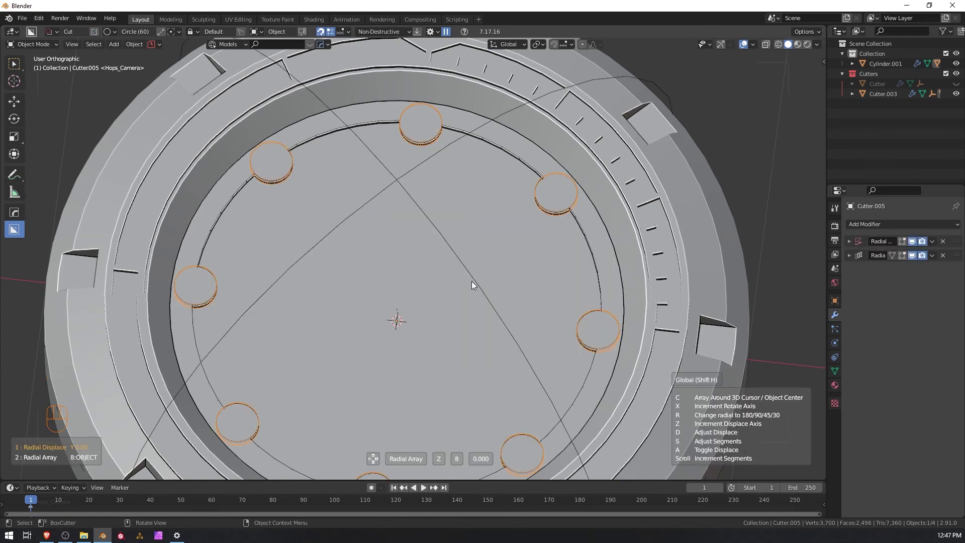
scroll(457, 289, up, 4)
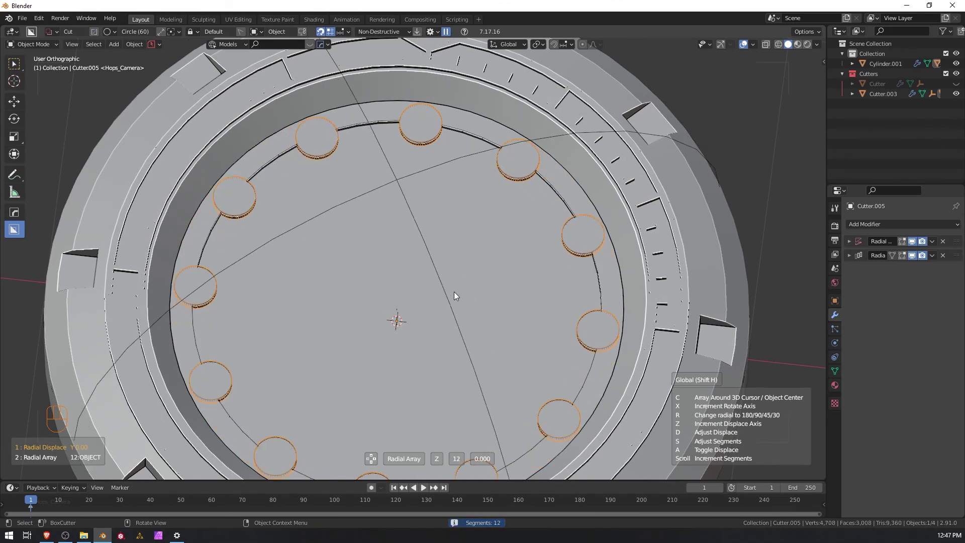
click(453, 294)
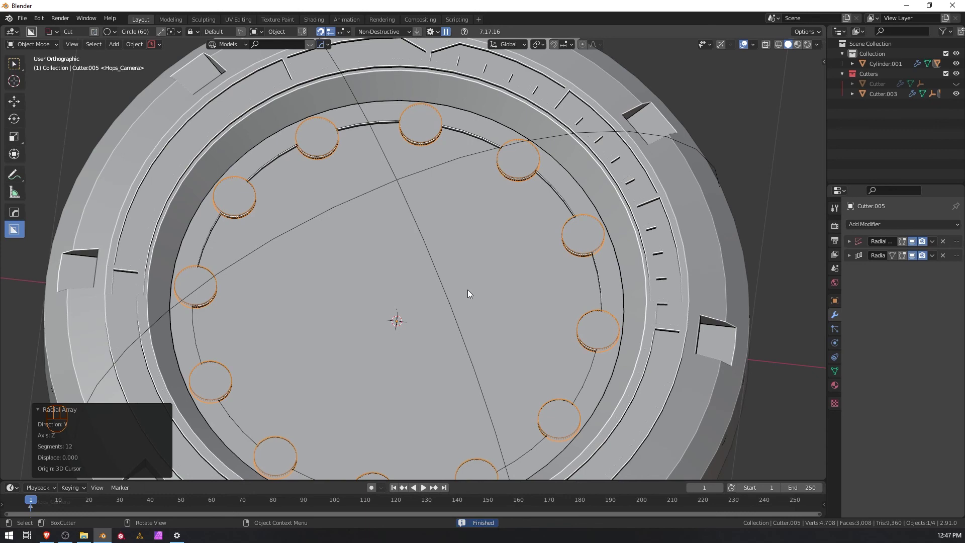
Remove the Radial Displace modifier from the small round cutter and apply its Radial Array modifier.
scroll(459, 298, down, 2)
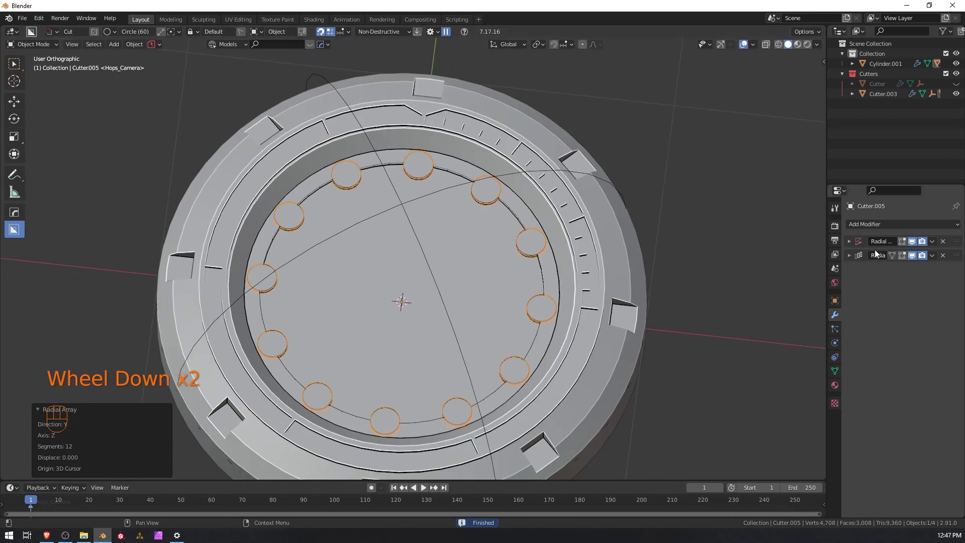
click(942, 241)
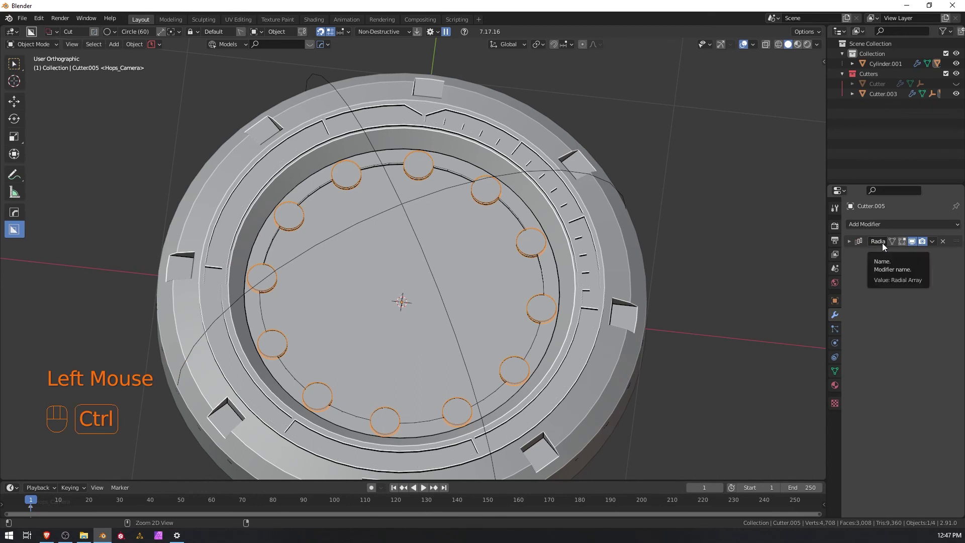
key(ctrl+a)
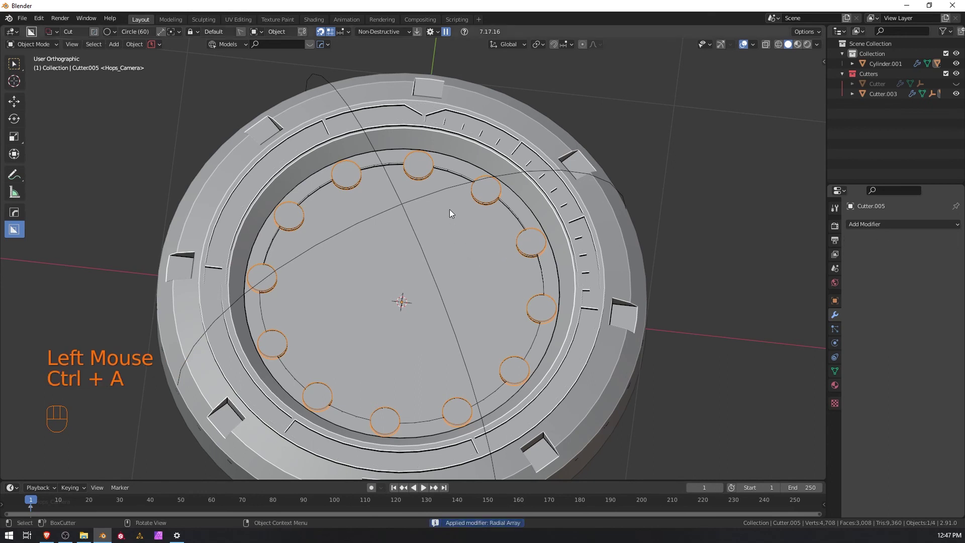
In Edit Mode, delete the faces of the four round cutters lying on the X and Y axes, and return to Object Mode.
key(Tab)
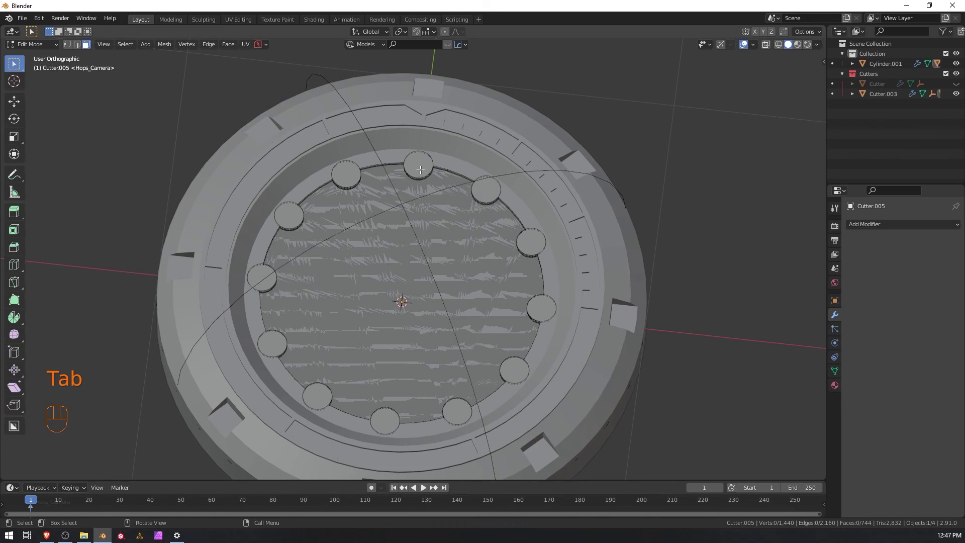
key(l)
key(l)
key(l)
key(l)
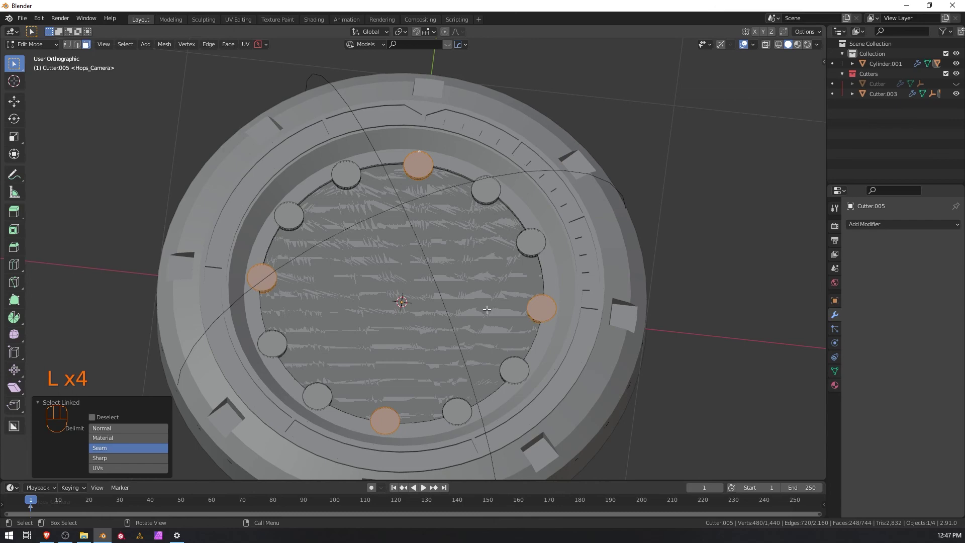
key(x)
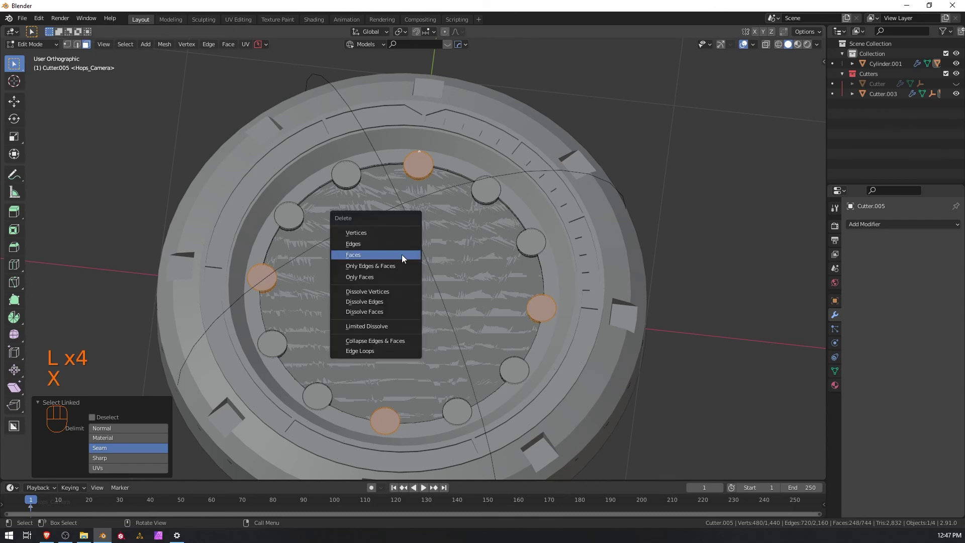
click(394, 255)
key(Tab)
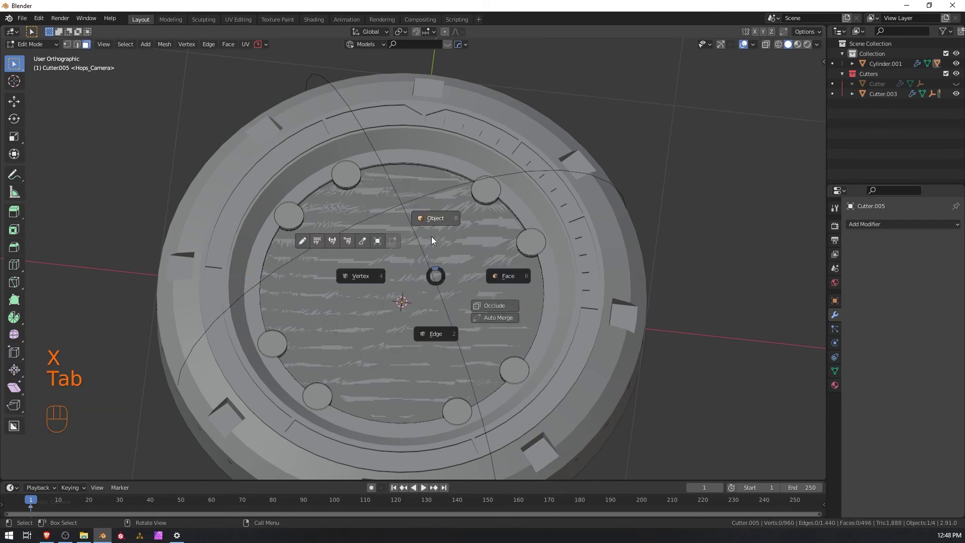
click(430, 224)
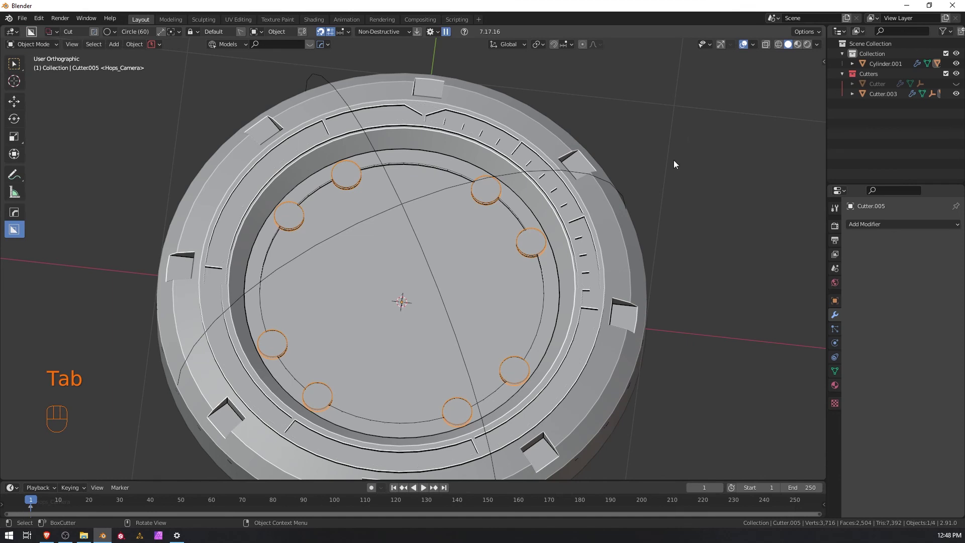
Make the large circular recess's cutter, Cutter.003, the selected object.
click(446, 169)
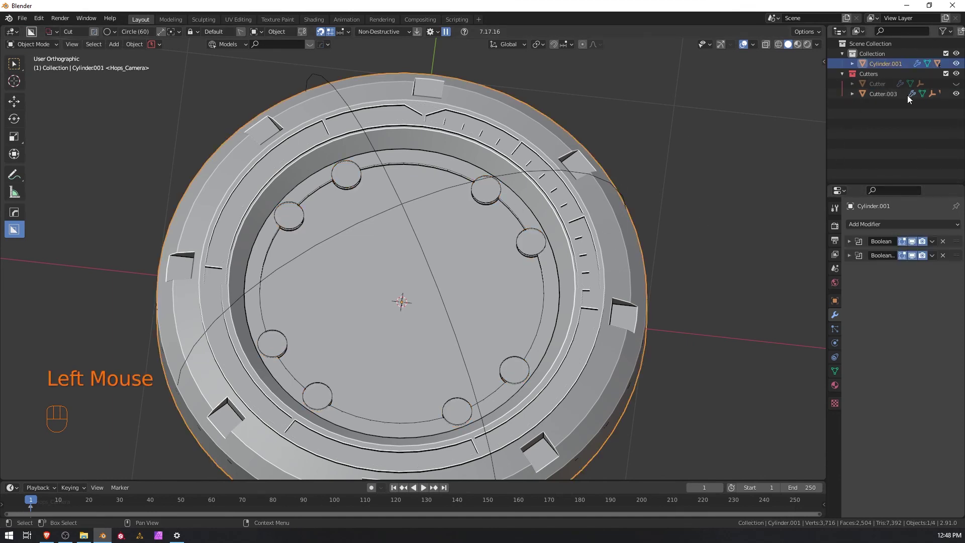
click(890, 95)
scroll(485, 234, up, 1)
scroll(488, 229, up, 3)
middle_drag(491, 224, 519, 179)
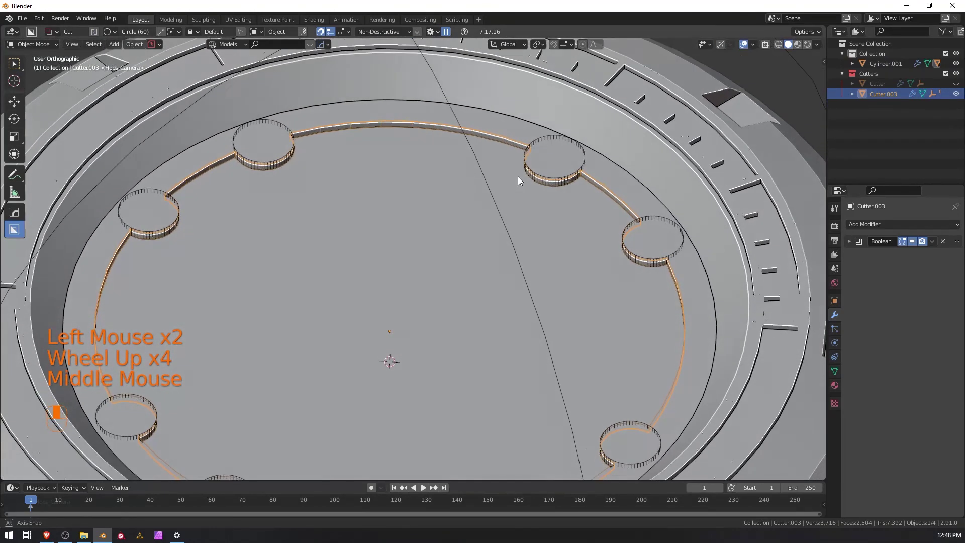
scroll(491, 179, up, 2)
scroll(449, 147, down, 3)
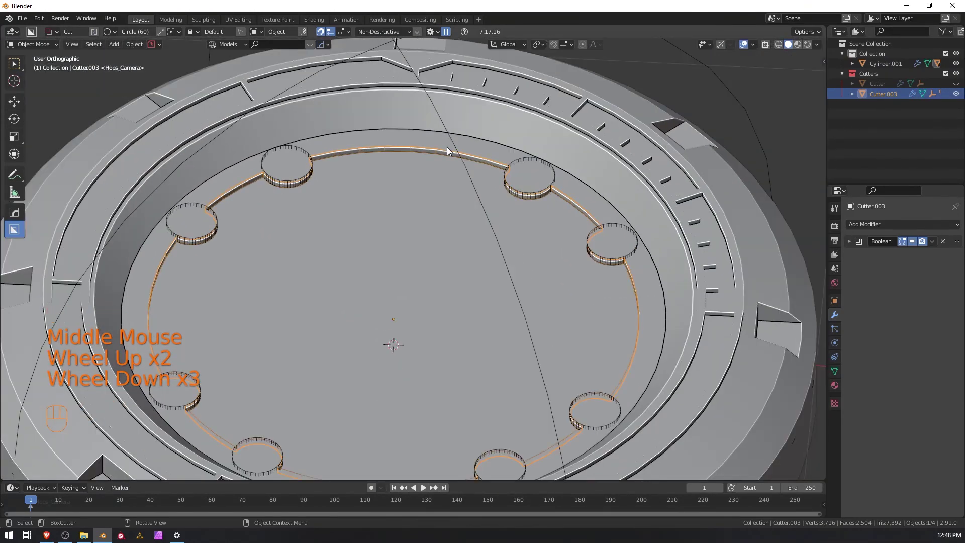
From the top view, draw a narrow BoxCutter box centered on the large circular cutter's rim at the Y axis, and move it slightly inward.
key(KP_7)
shift+middle_drag(417, 103, 429, 294)
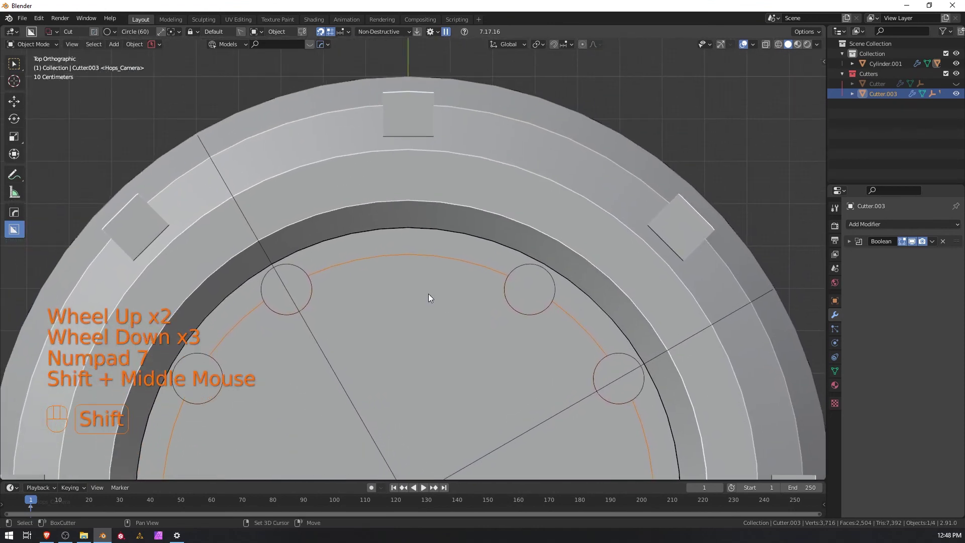
scroll(405, 260, up, 1)
key(d)
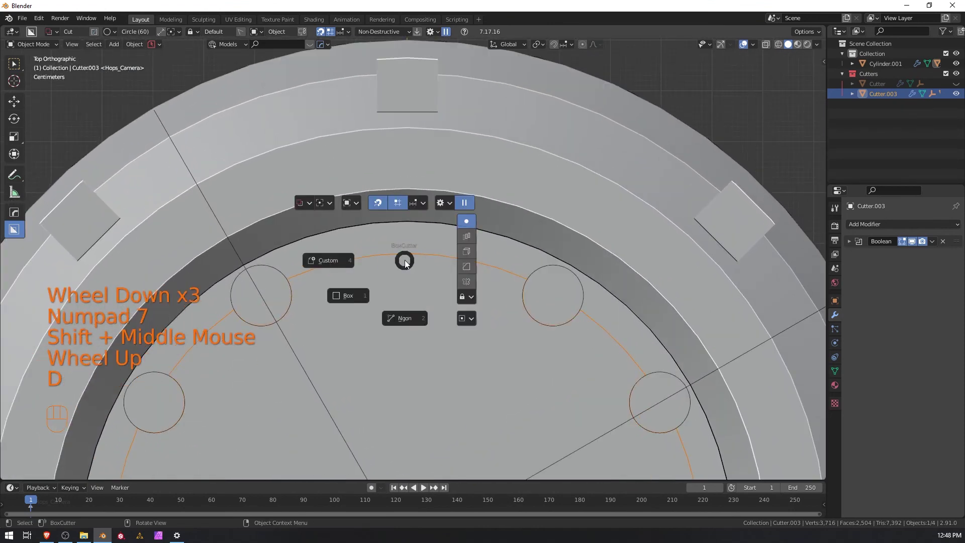
click(345, 296)
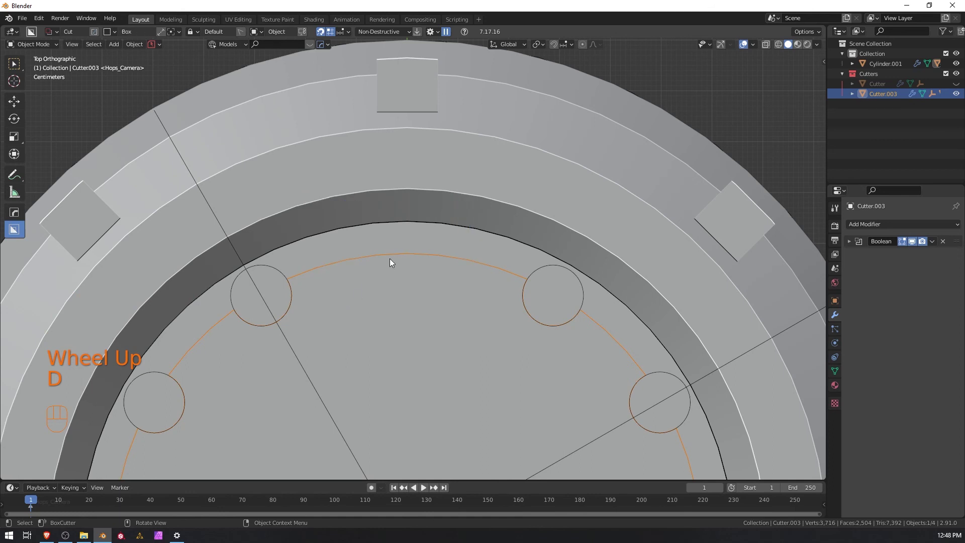
key(ctrl)
key(ctrl)
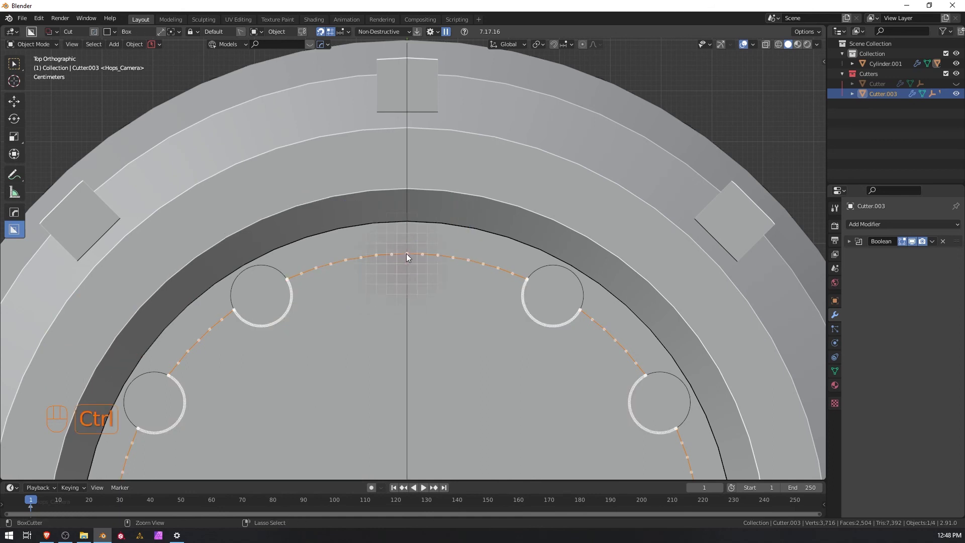
mouse_move(406, 254)
ctrl+mouse_down()
mouse_move(439, 285)
mouse_move(429, 275)
mouse_move(430, 295)
ctrl+mouse_up()
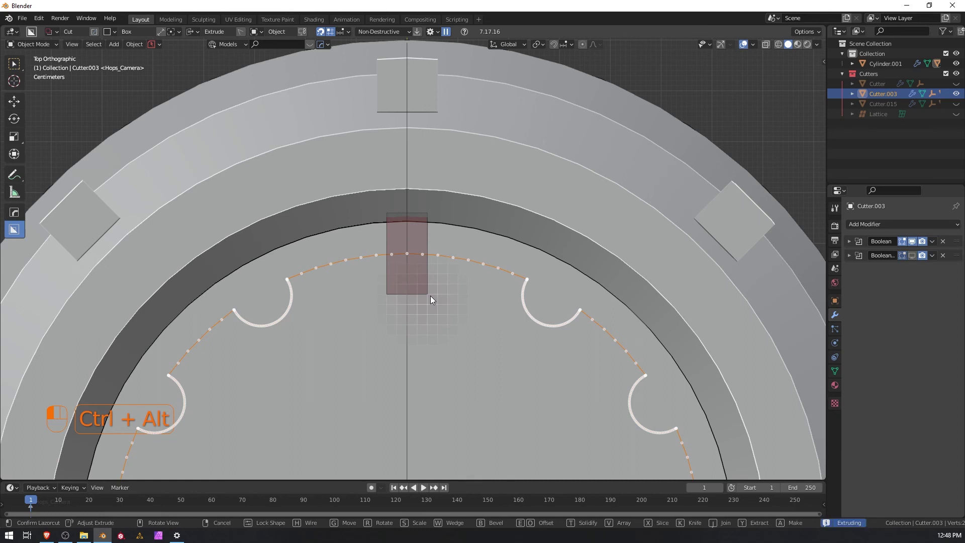
key(g)
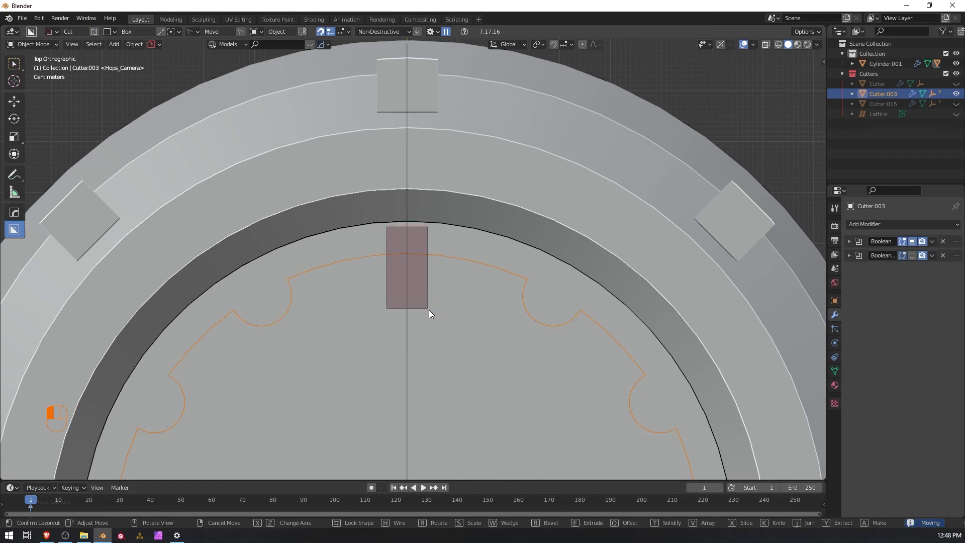
click(429, 311)
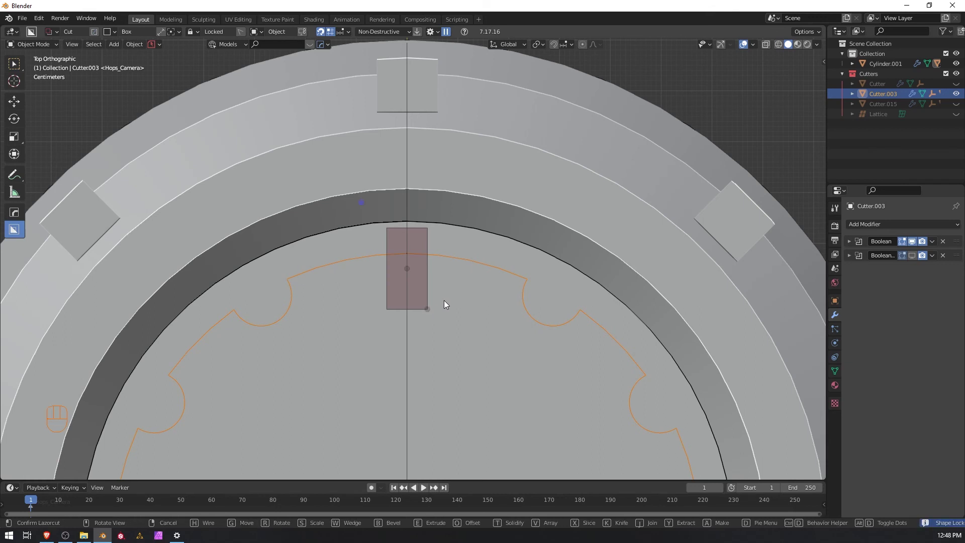
Bevel the narrow box's corners, extrude it through the large circular cutter's thickness, and cut the notch in its rim.
key(b)
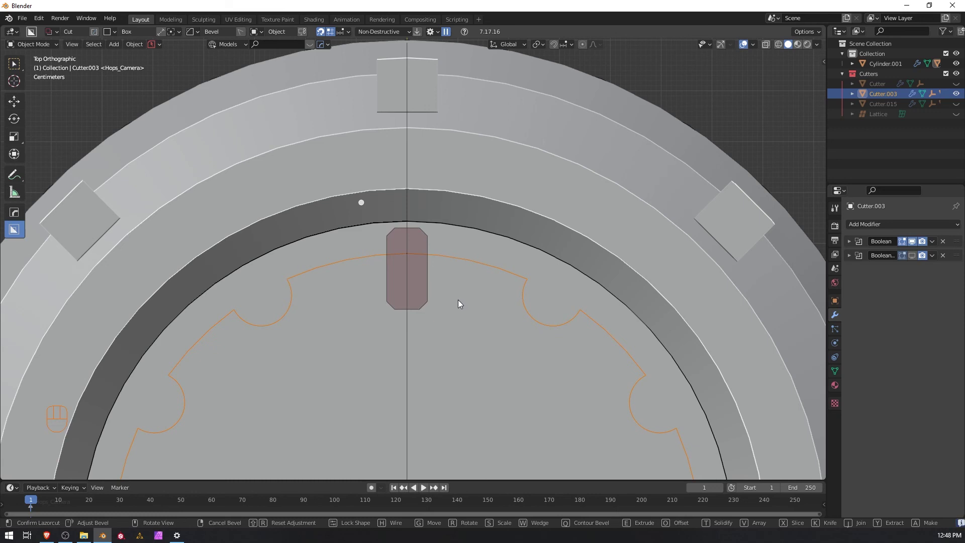
click(457, 299)
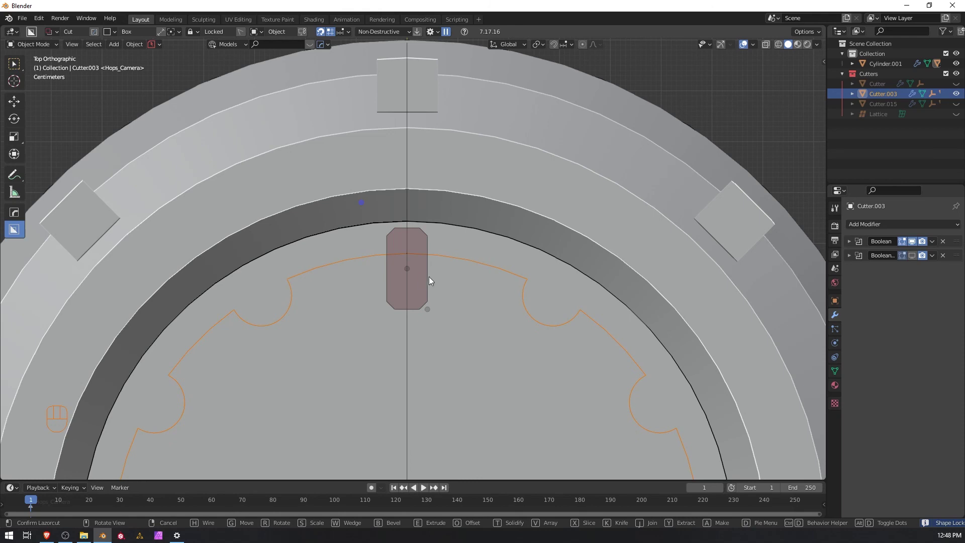
middle_drag(414, 272, 411, 230)
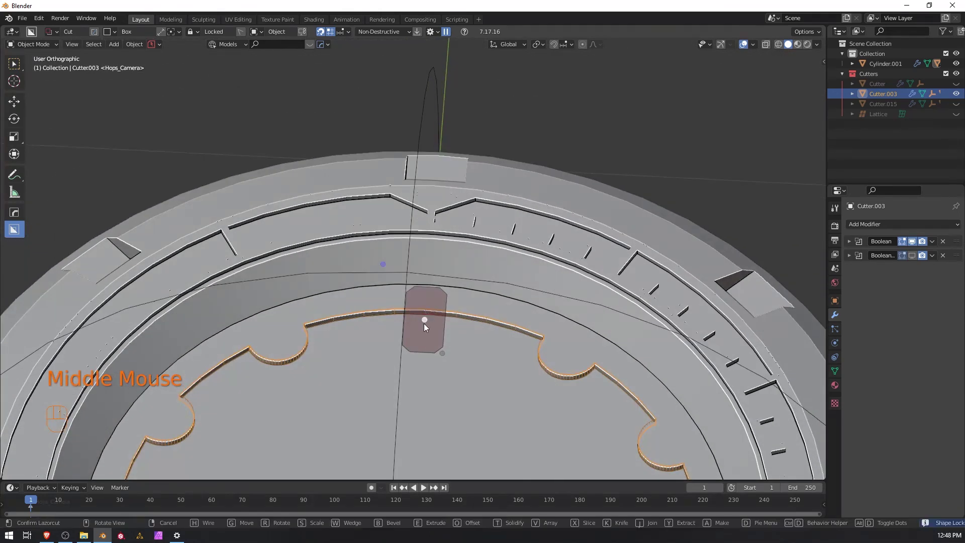
key(e)
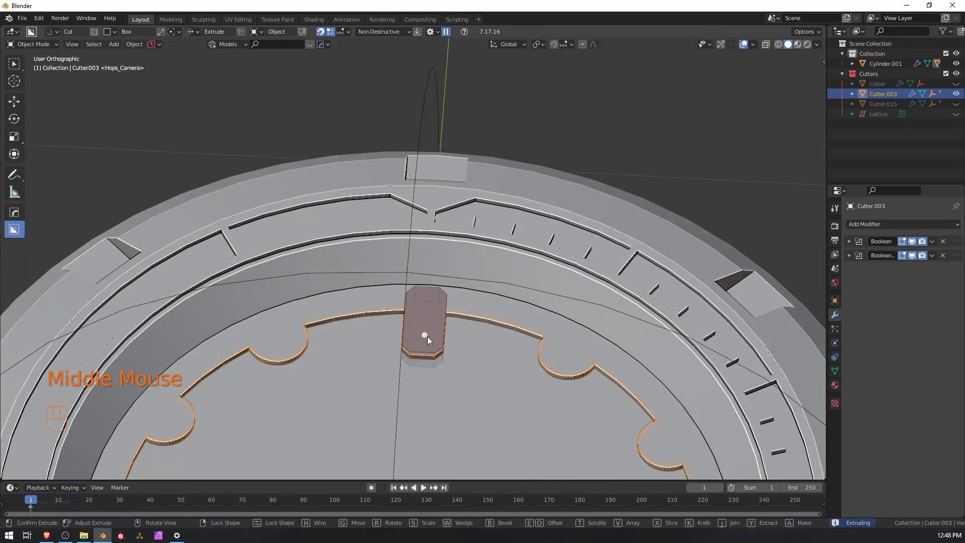
click(427, 336)
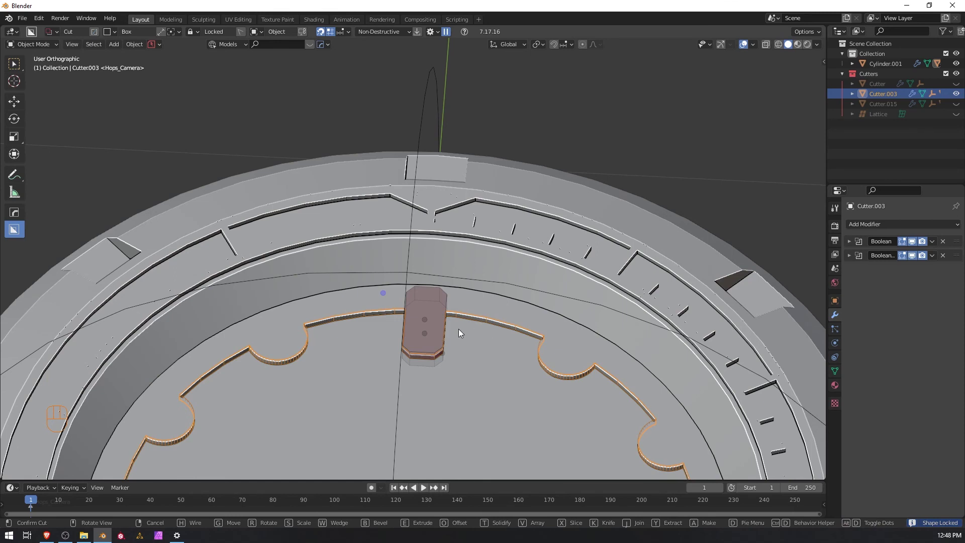
click(436, 327)
Reveal the bevelled rectangular notch's cutter with HOps Ever Scroll and make it the selected object.
key(q)
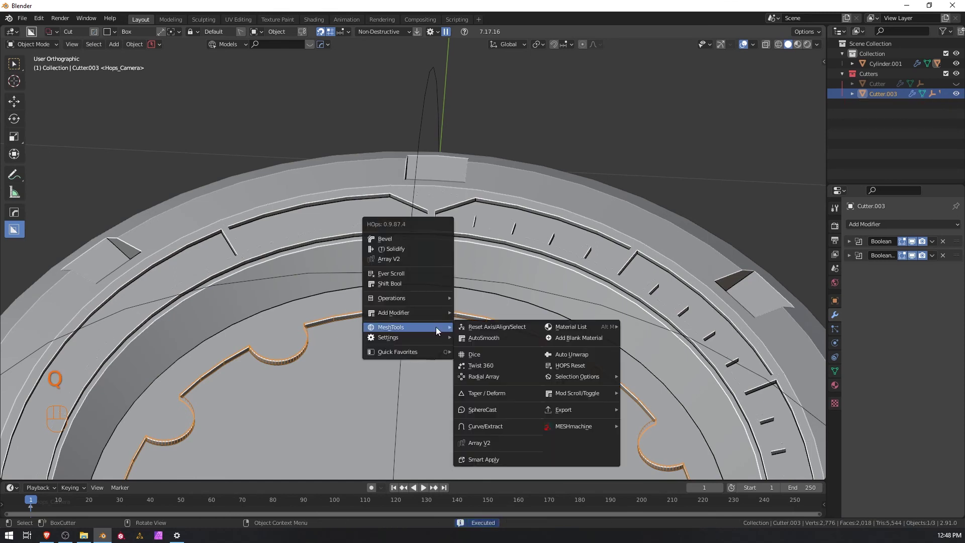
click(409, 274)
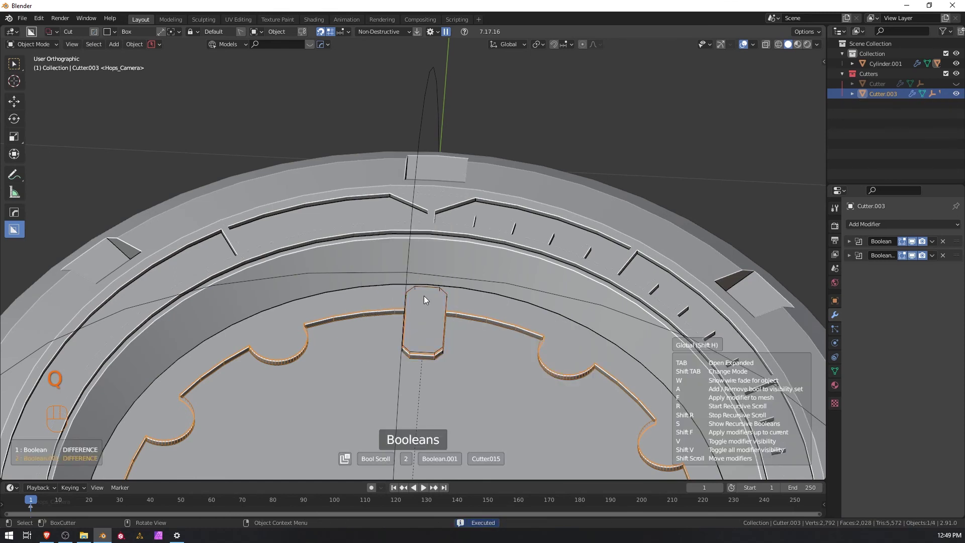
scroll(434, 308, up, 1)
click(439, 325)
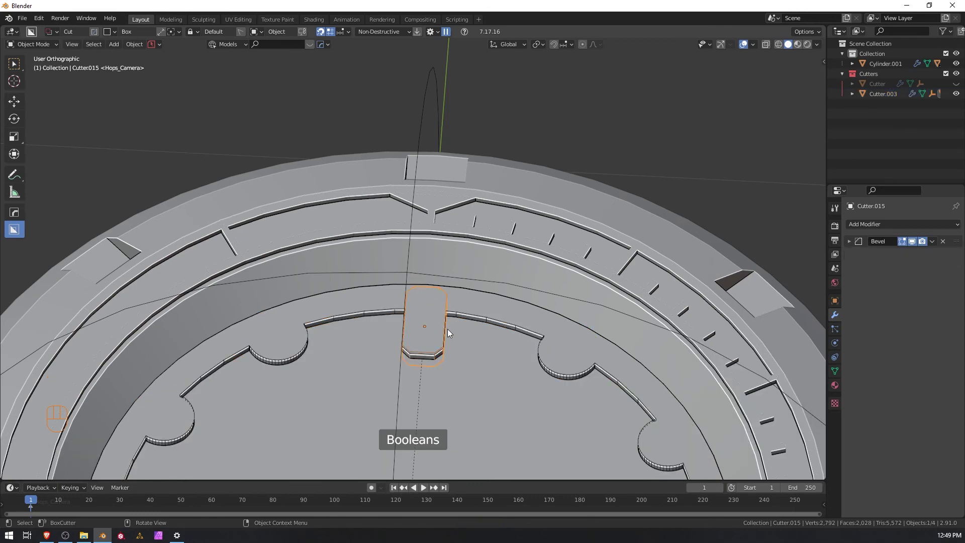
Add a HOps Radial Array to the bevelled rectangular cutter around the 3D cursor on the Z axis with 4 segments.
scroll(451, 334, down, 2)
key(q)
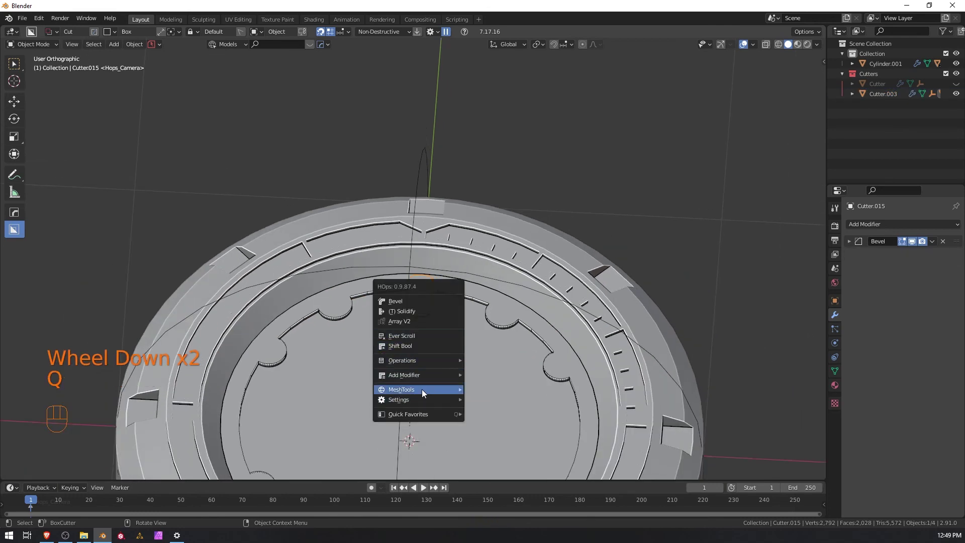
mouse_move(421, 389)
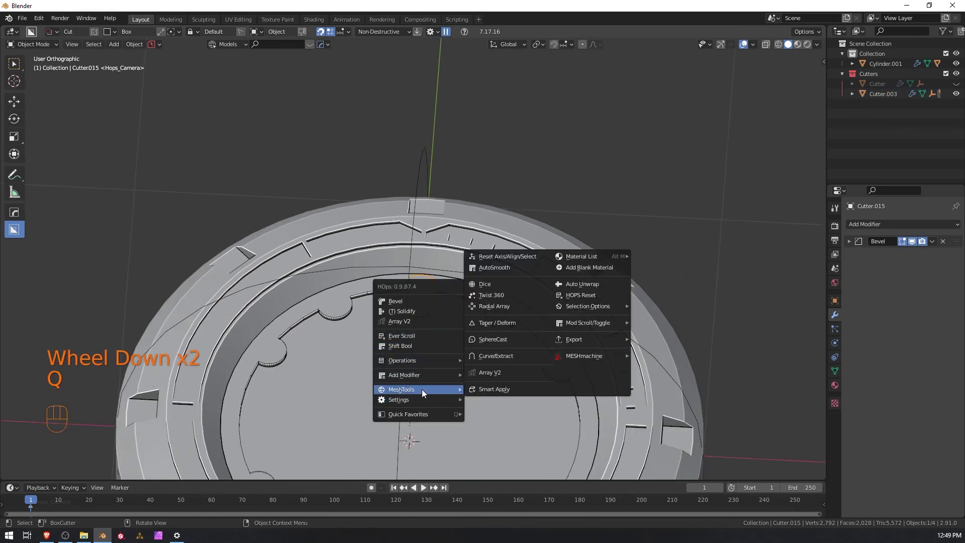
ctrl+click(496, 306)
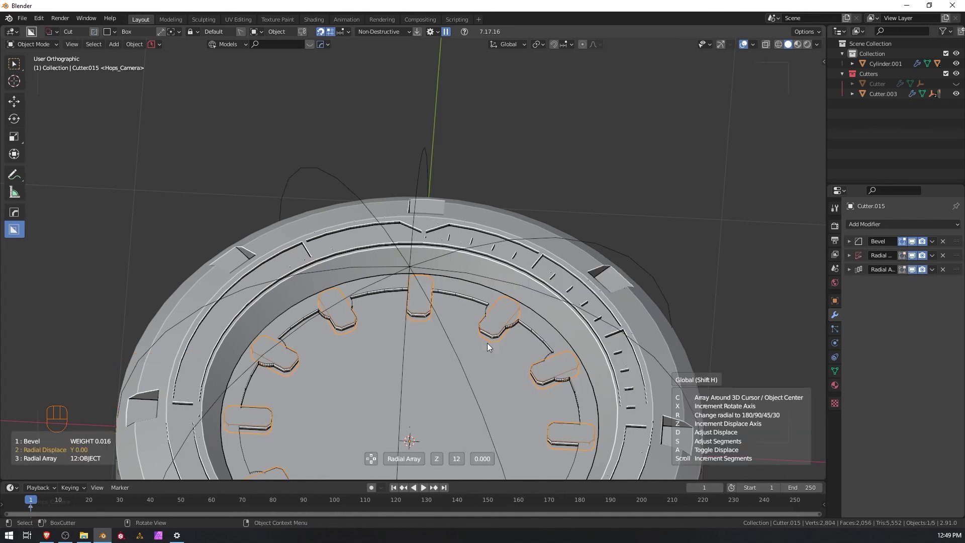
scroll(485, 355, down, 7)
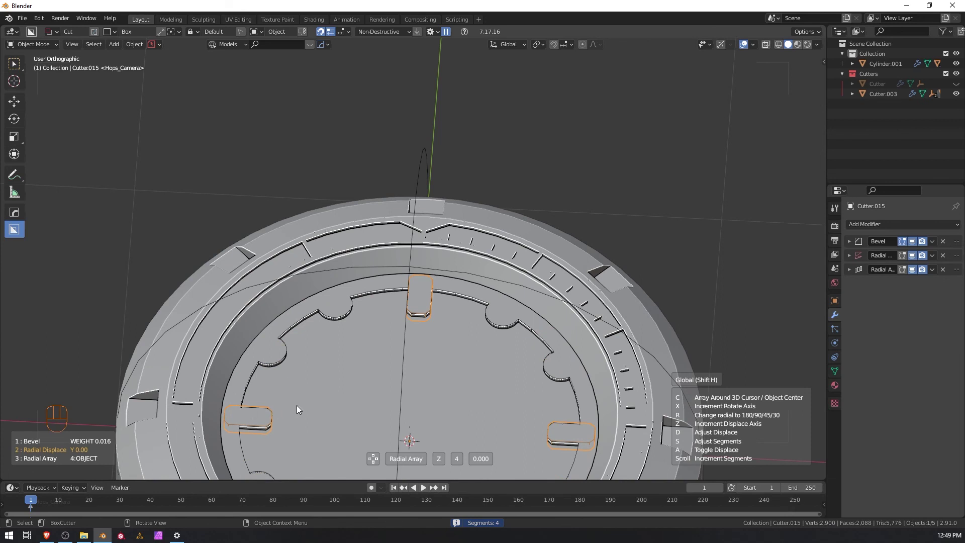
click(463, 375)
shift+middle_drag(441, 394, 469, 218)
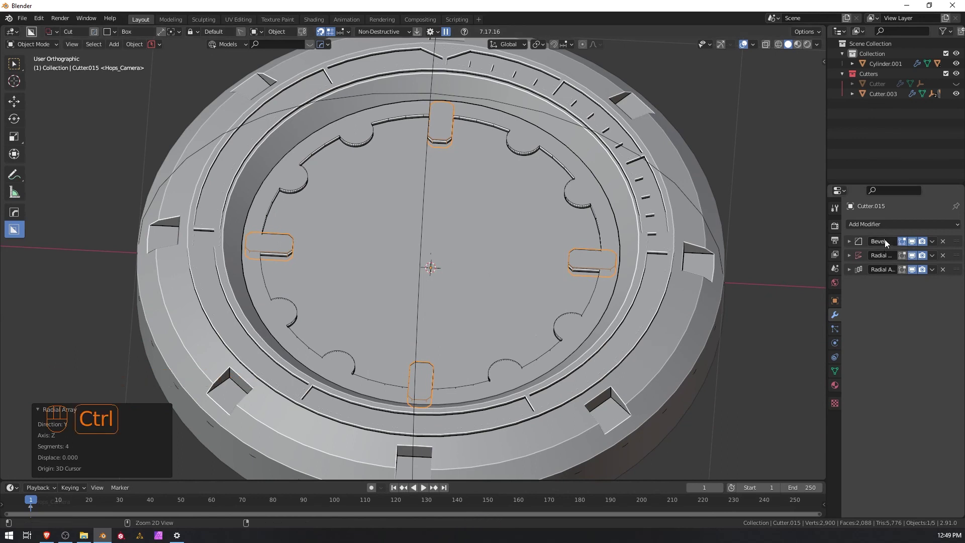
Apply the Bevel modifier and both radial array modifiers on the bevelled rectangular notch cutter.
key(ctrl+a)
click(943, 241)
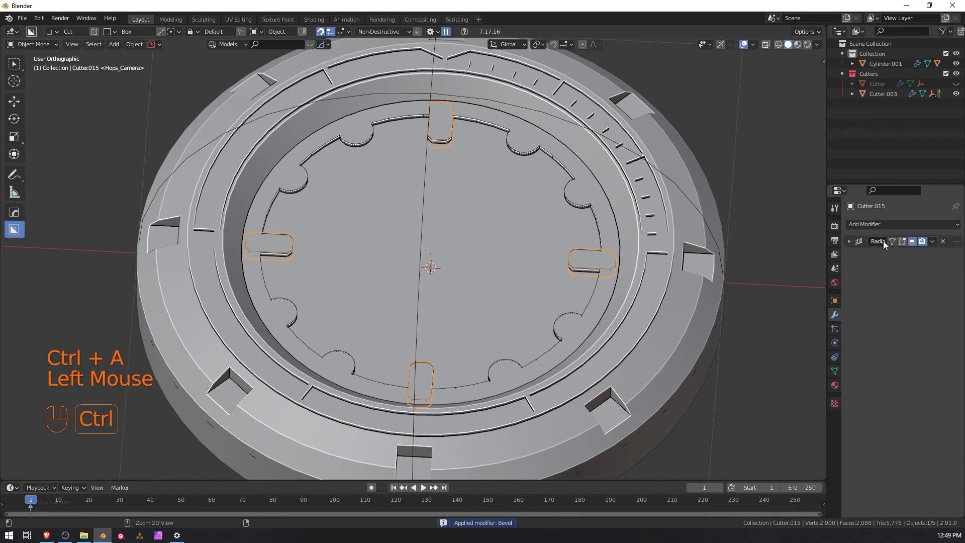
key(ctrl+a)
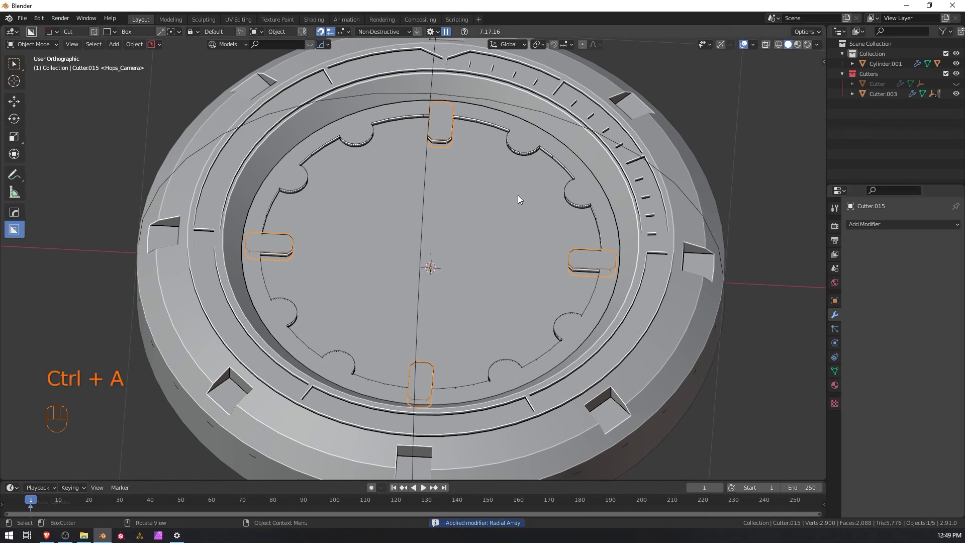
scroll(518, 199, up, 1)
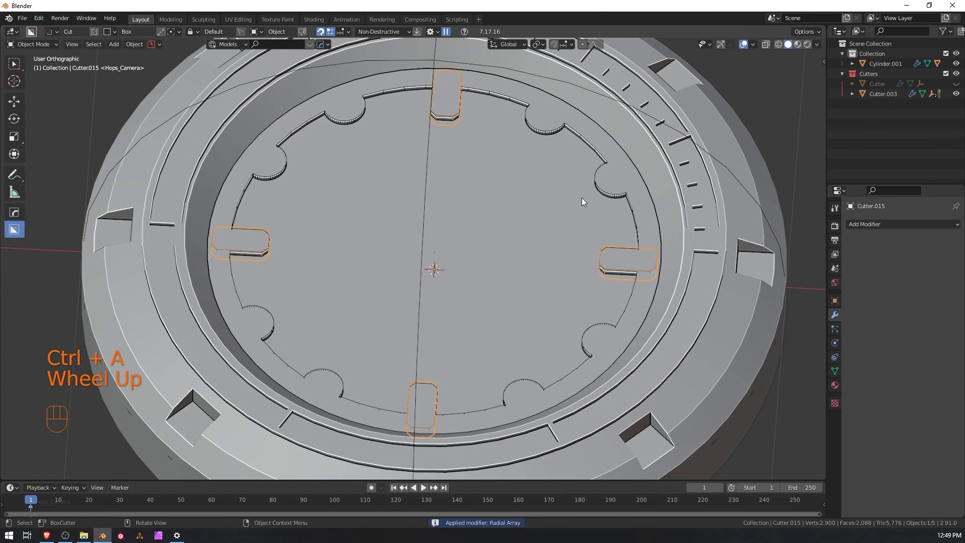
Delete the box on the positive X side from the rectangular notch cutter's mesh.
key(Tab)
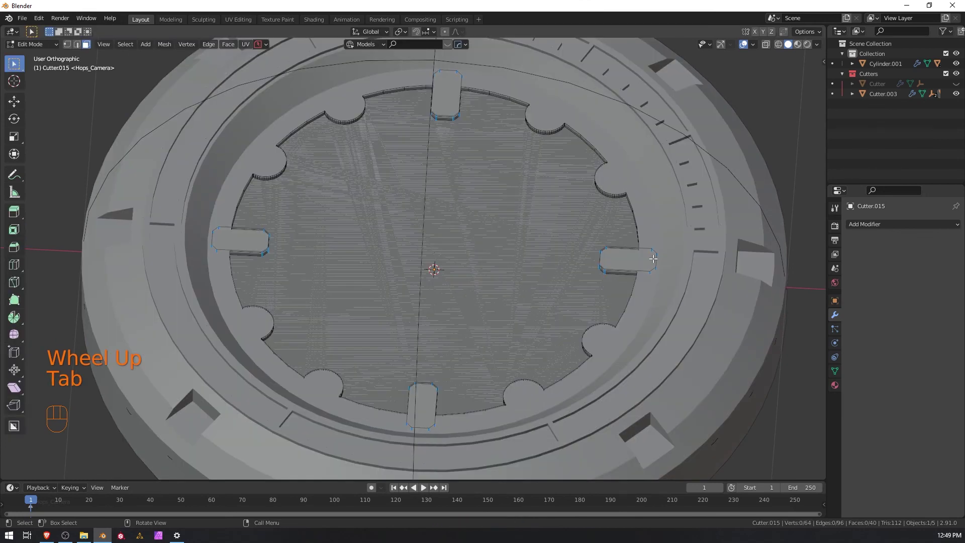
key(l)
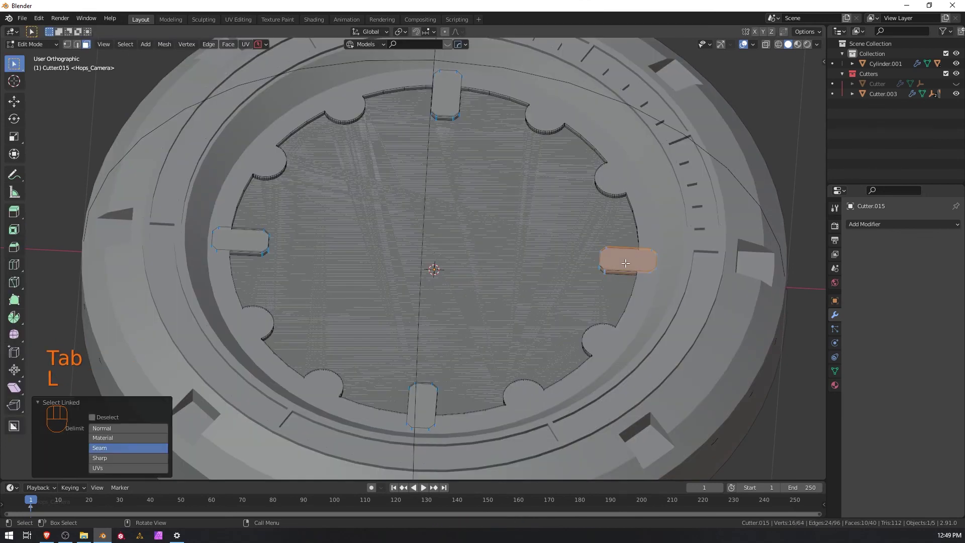
key(x)
click(599, 262)
key(Tab)
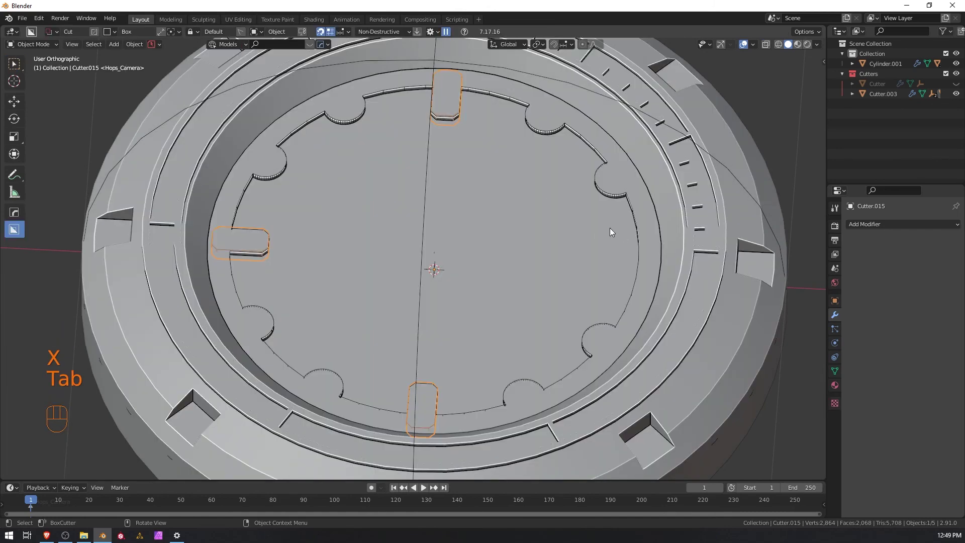
From the top view, draw a wider BoxCutter box centered on the large circular cutter's rim at the positive X axis, and move it inward.
key(KP_7)
shift+middle_drag(634, 252, 544, 246)
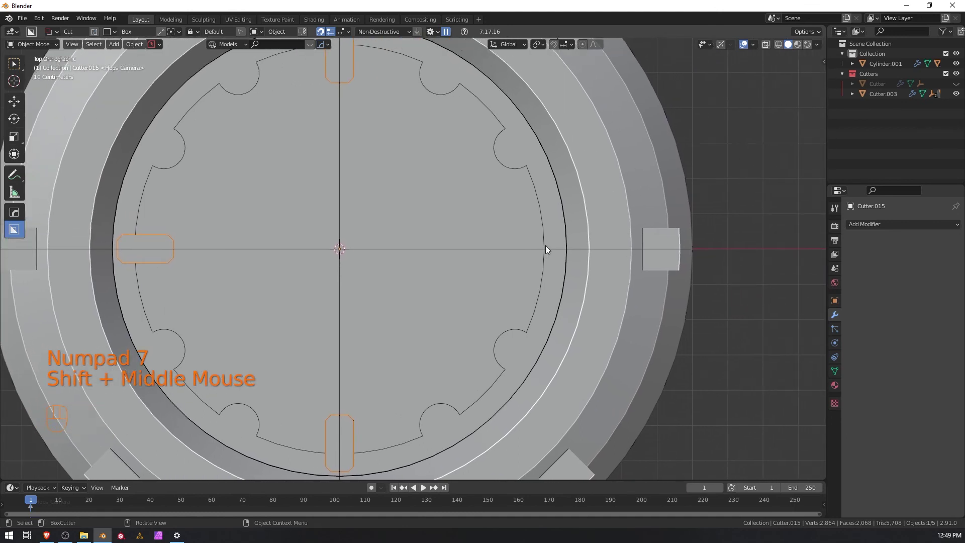
click(878, 95)
scroll(565, 247, up, 2)
scroll(565, 246, up, 1)
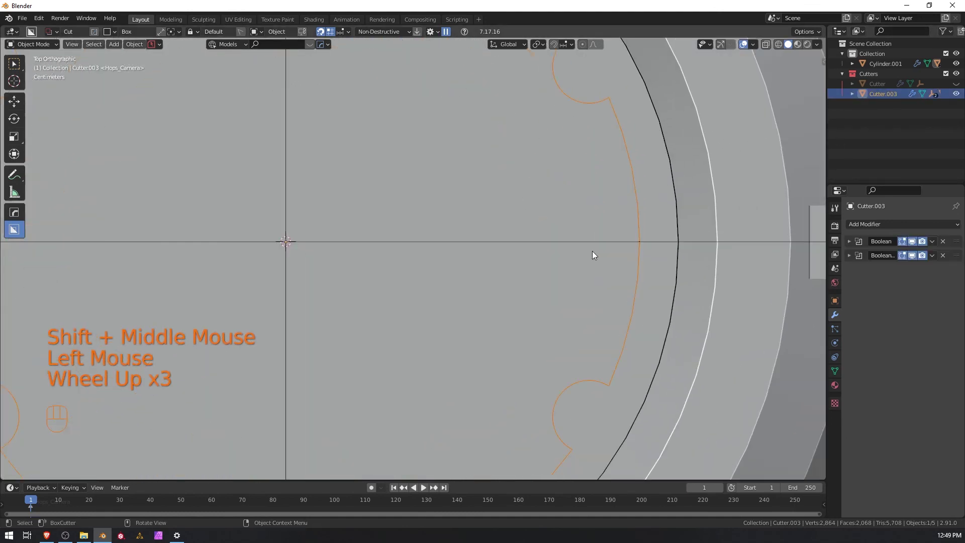
key(ctrl)
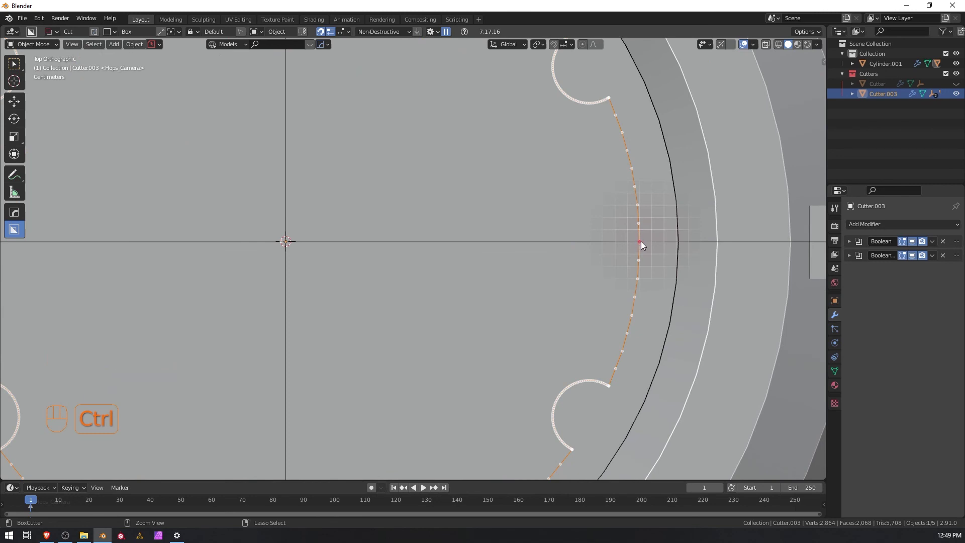
mouse_move(641, 241)
ctrl+mouse_down()
mouse_move(672, 282)
mouse_move(710, 286)
ctrl+mouse_up()
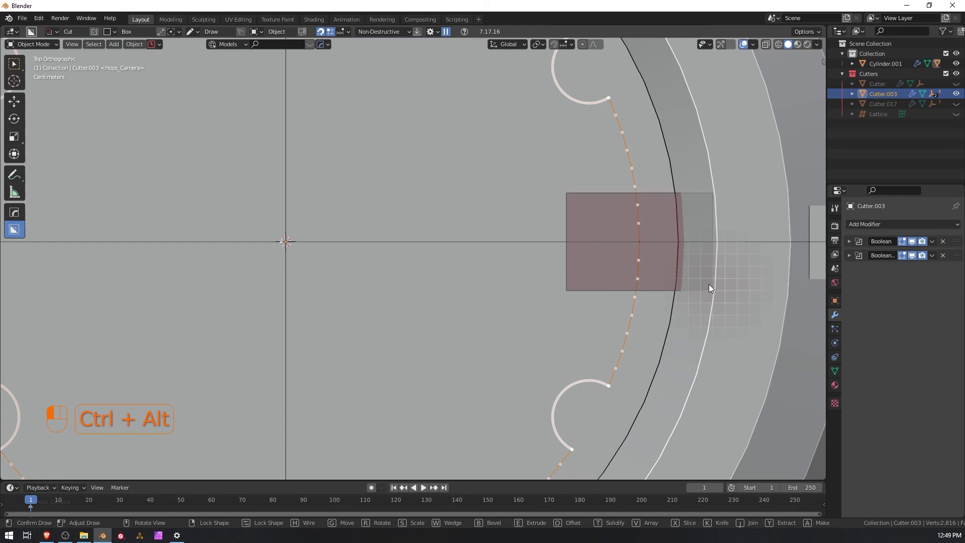
ctrl+alt+drag(707, 284, 707, 285)
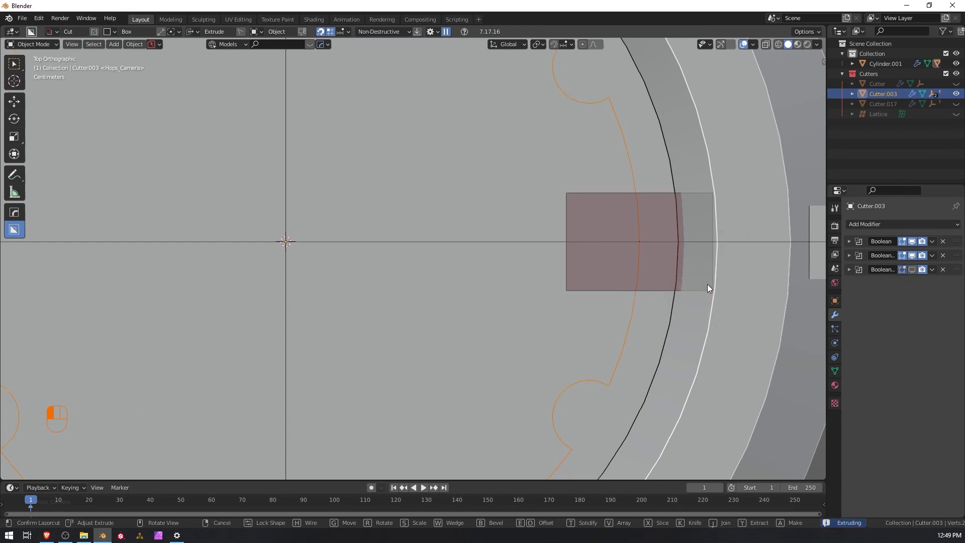
key(g)
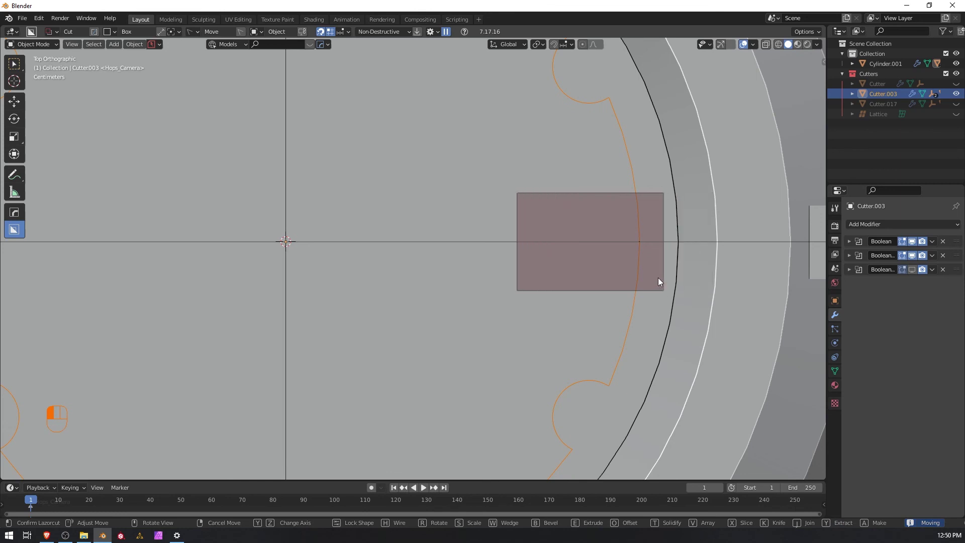
click(661, 278)
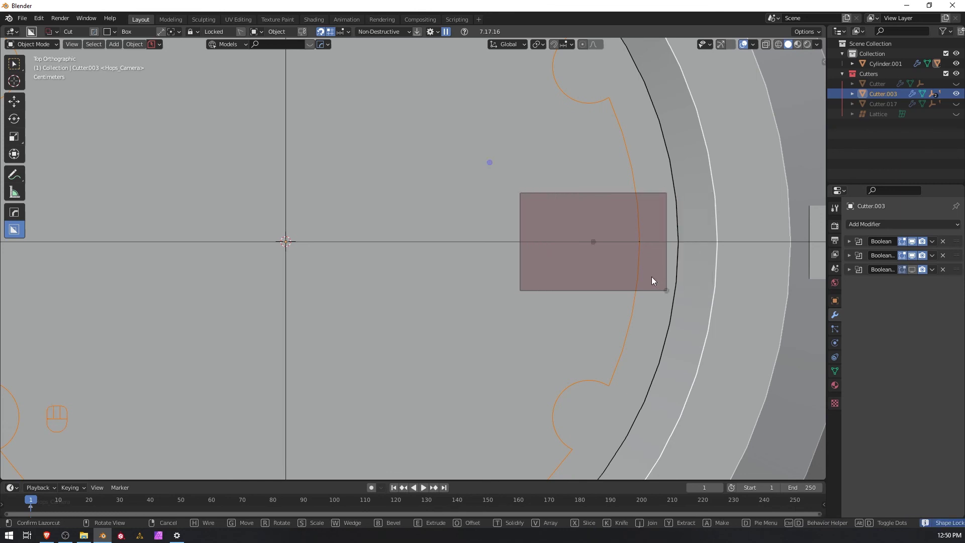
Round the wide box's corners with a bevel, extrude it through the large circular cutter's thickness, and cut the notch.
key(b)
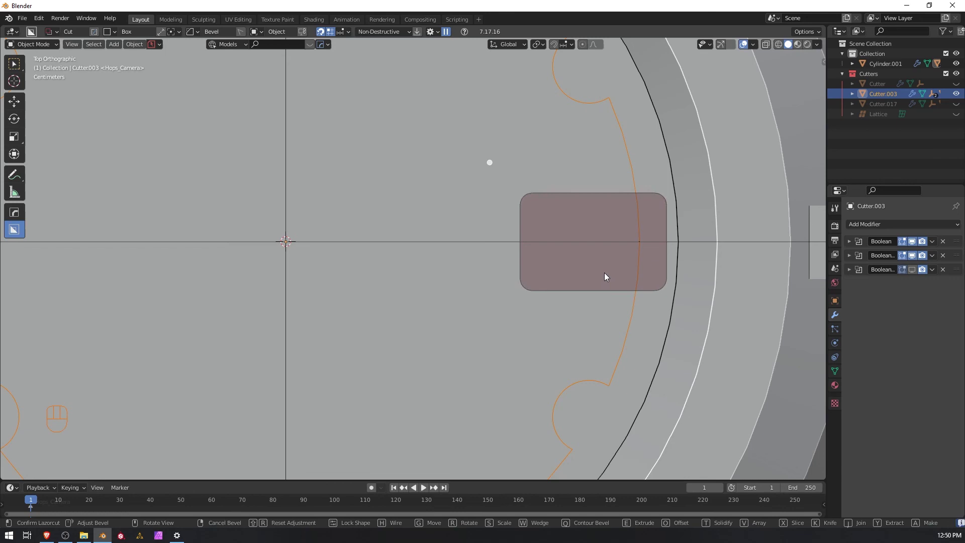
middle_drag(604, 273, 609, 196)
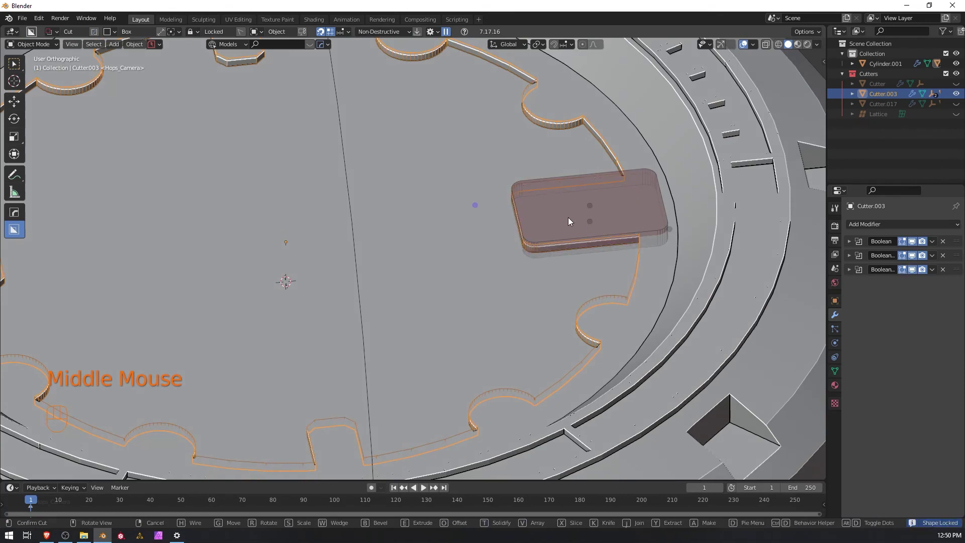
click(568, 218)
scroll(568, 225, down, 2)
middle_drag(545, 222, 593, 293)
scroll(558, 282, down, 3)
middle_drag(521, 269, 482, 301)
scroll(491, 248, up, 2)
scroll(479, 284, down, 2)
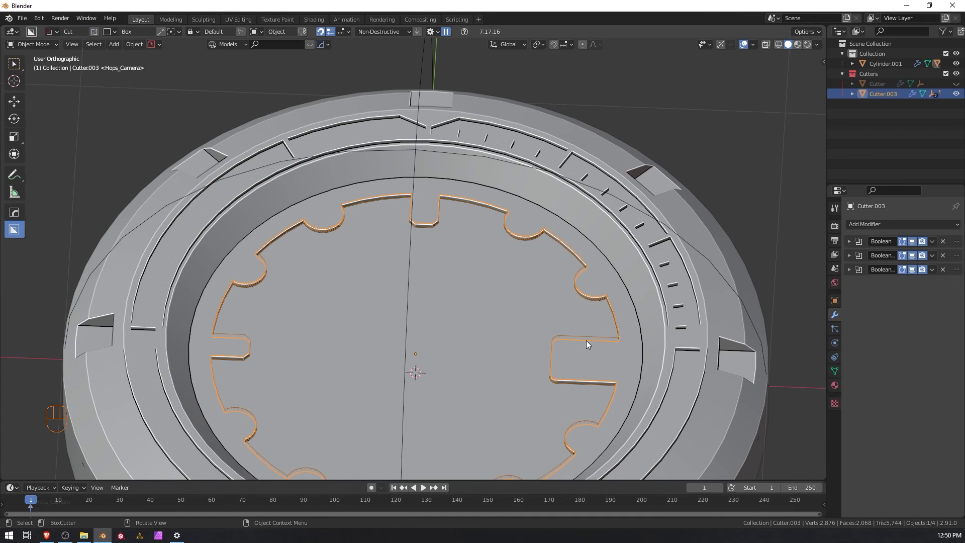
Select the main disc and, with grid size 0.01, draw a 60-sided BoxCutter circle in Make mode inside the round notch beside the positive Y axis.
key(KP_7)
scroll(478, 255, up, 4)
shift+middle_drag(484, 237, 524, 359)
scroll(530, 329, up, 2)
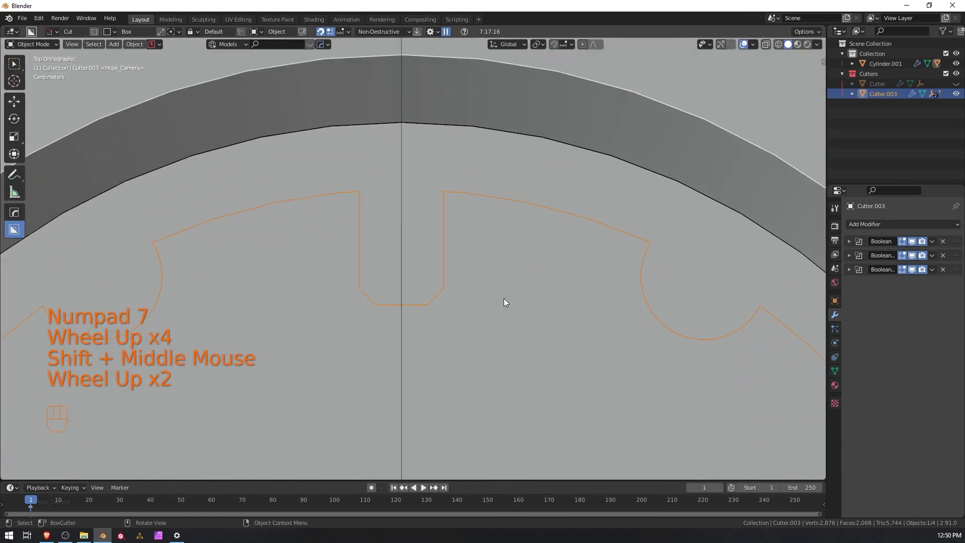
shift+middle_drag(650, 315, 369, 305)
scroll(432, 271, up, 2)
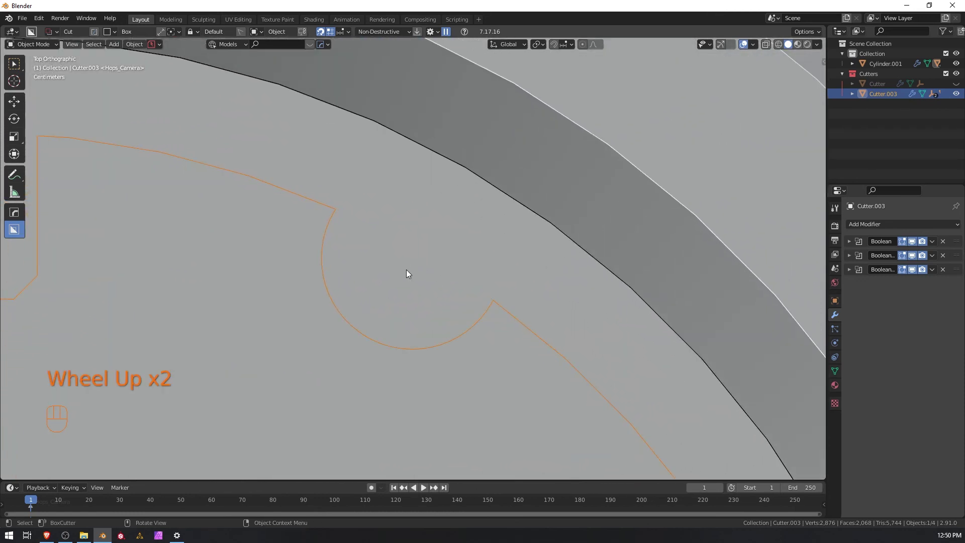
scroll(411, 271, down, 2)
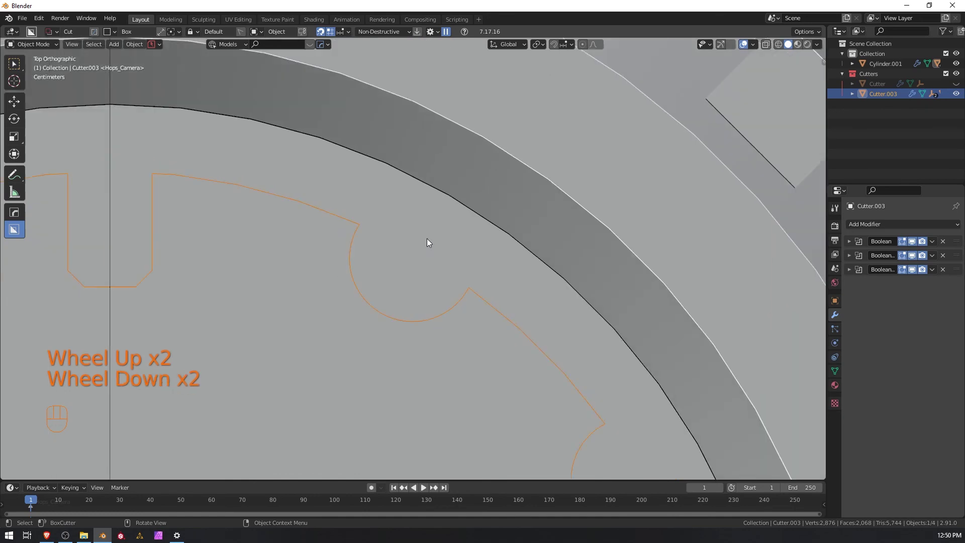
click(420, 254)
scroll(427, 244, down, 4)
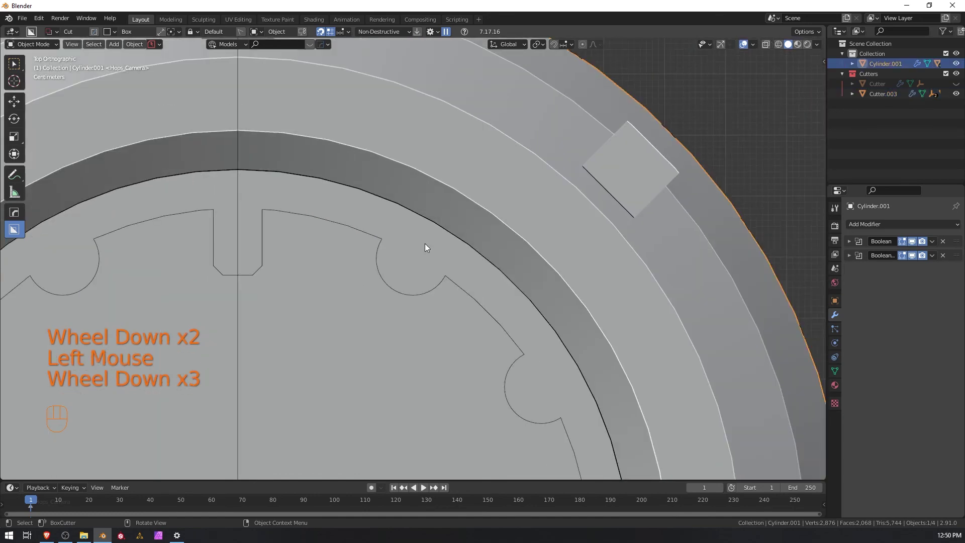
scroll(420, 246, up, 4)
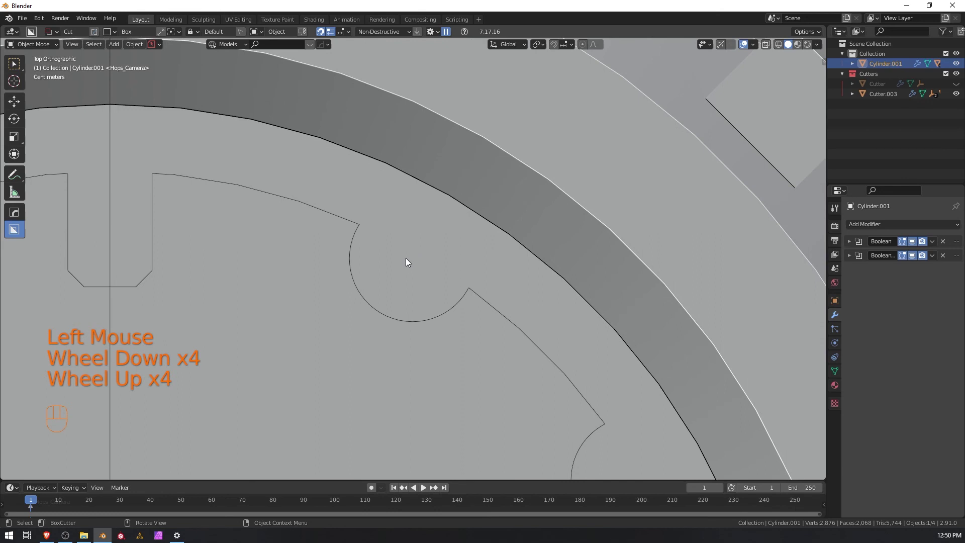
key(ctrl)
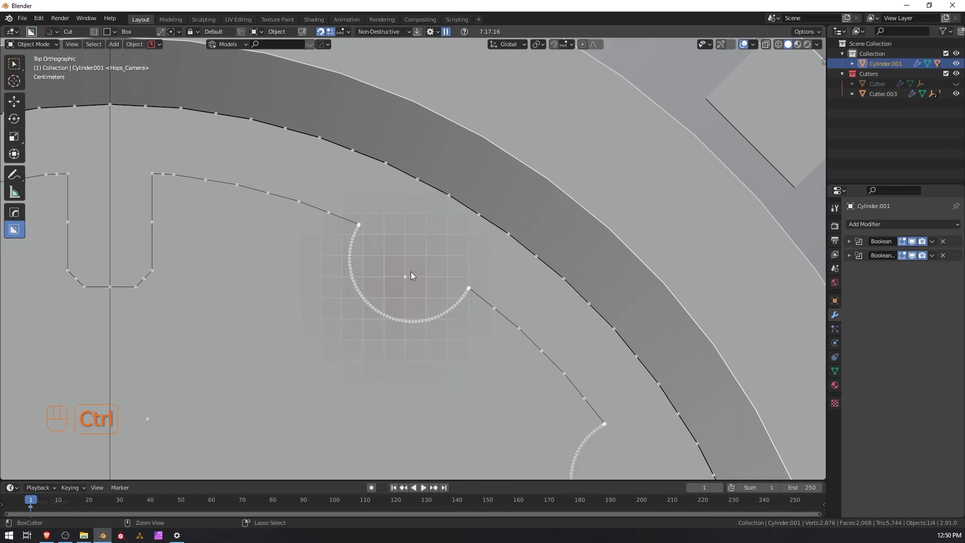
ctrl+scroll(411, 272, down, 1)
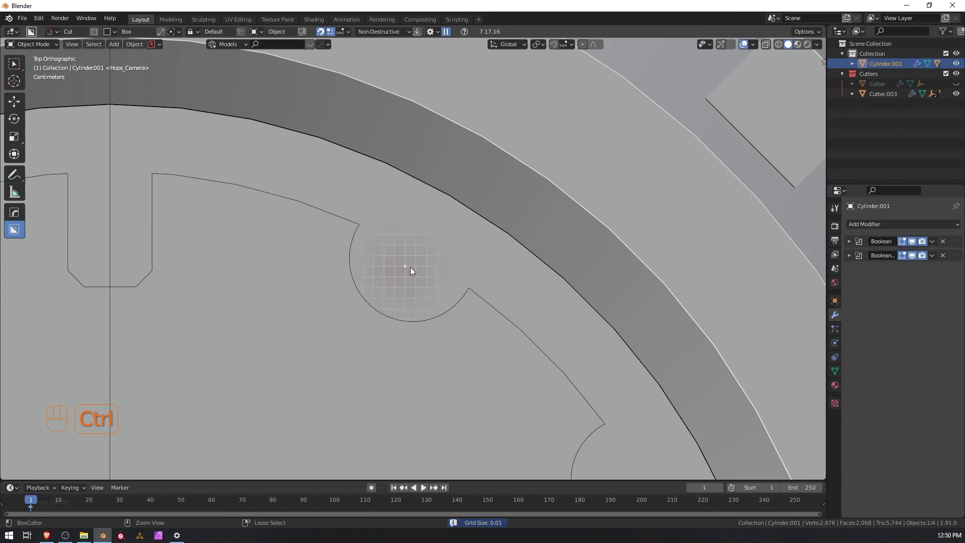
key(d)
click(356, 271)
ctrl+drag(417, 266, 465, 308)
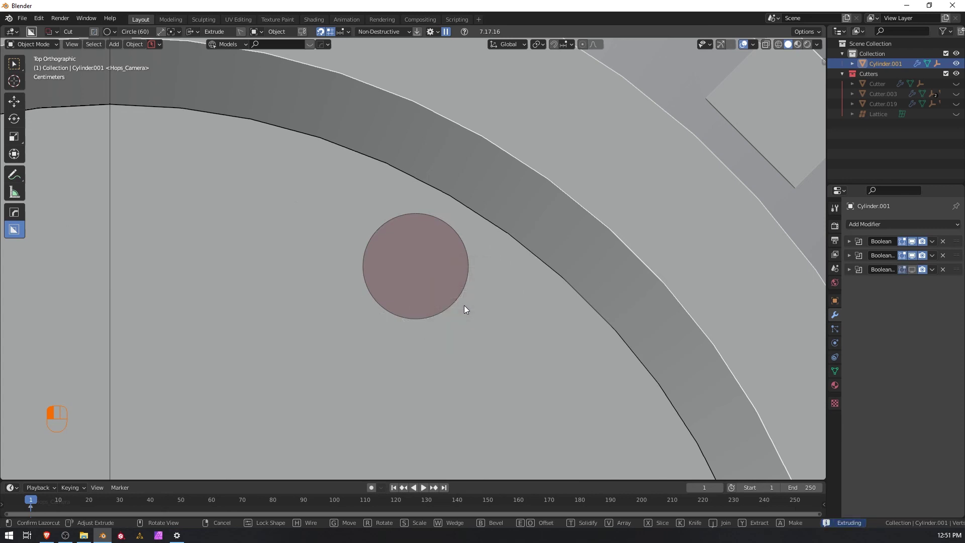
key(a)
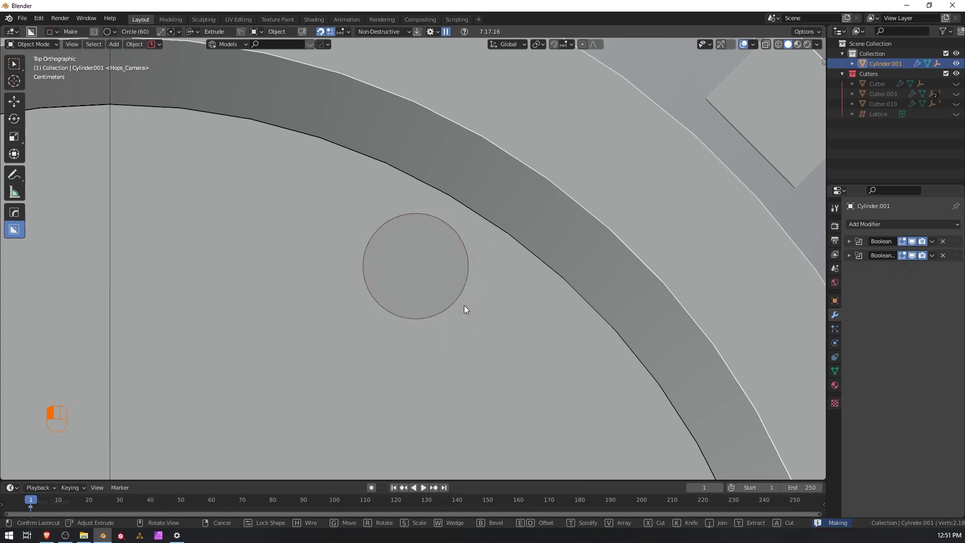
Extrude the Make circle into a thin cylinder and shift it to the centre of the round notch as a separate object.
middle_drag(463, 305, 463, 249)
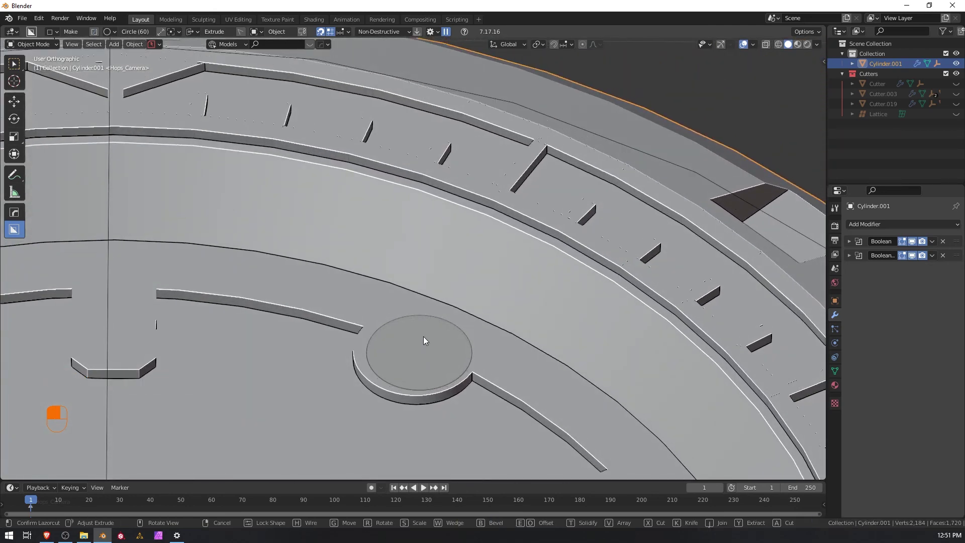
drag(423, 338, 424, 341)
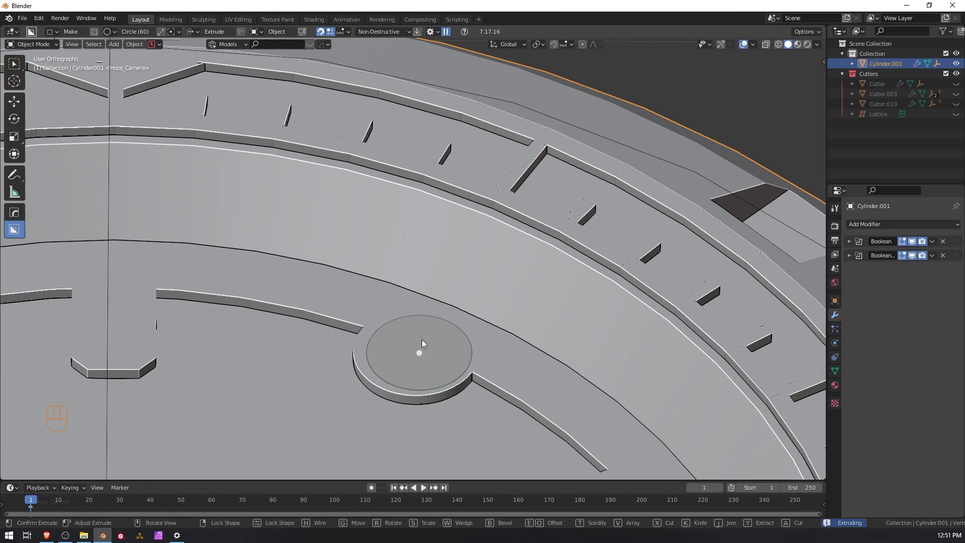
key(e)
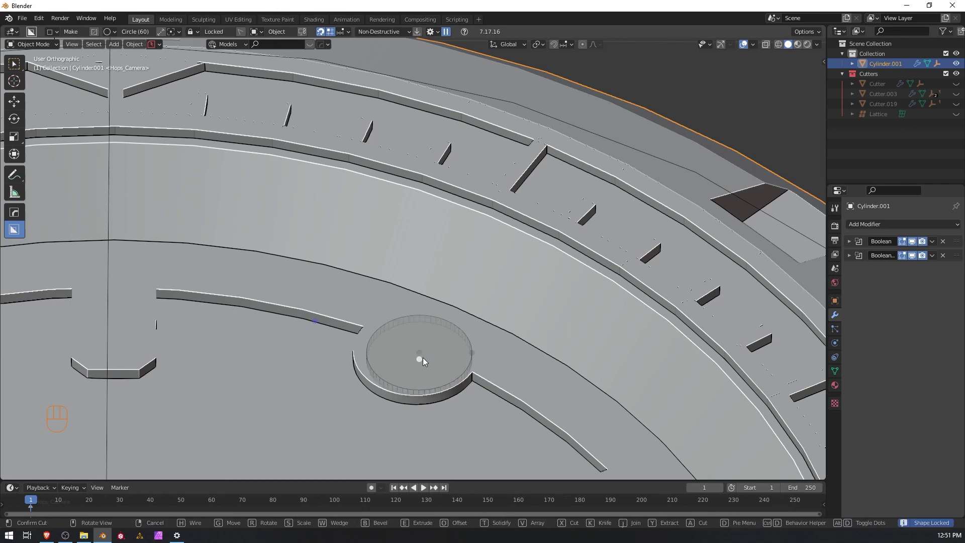
key(e)
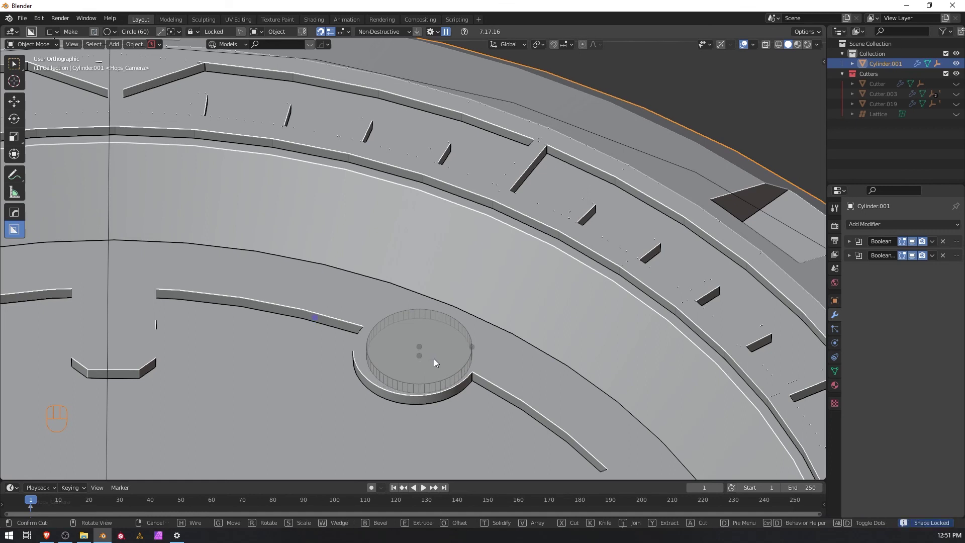
key(g)
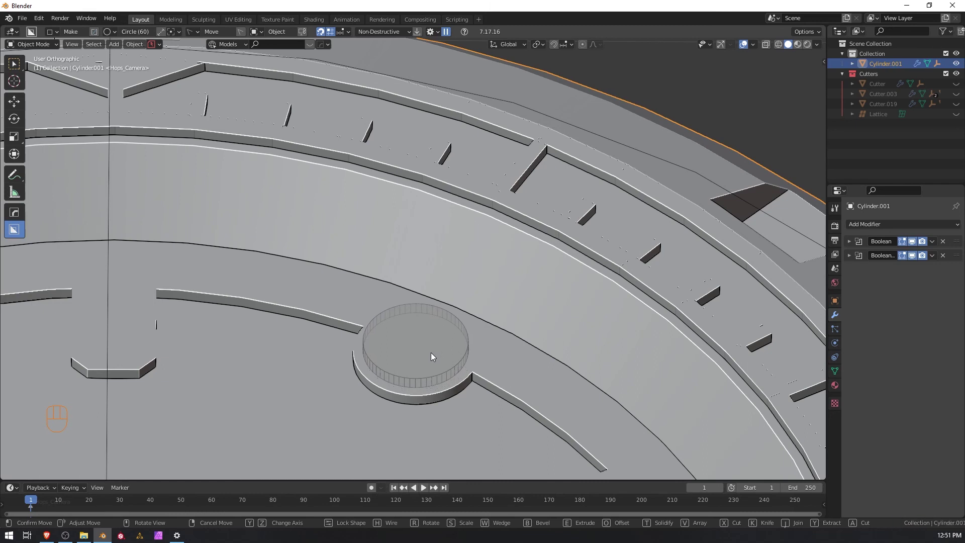
click(430, 352)
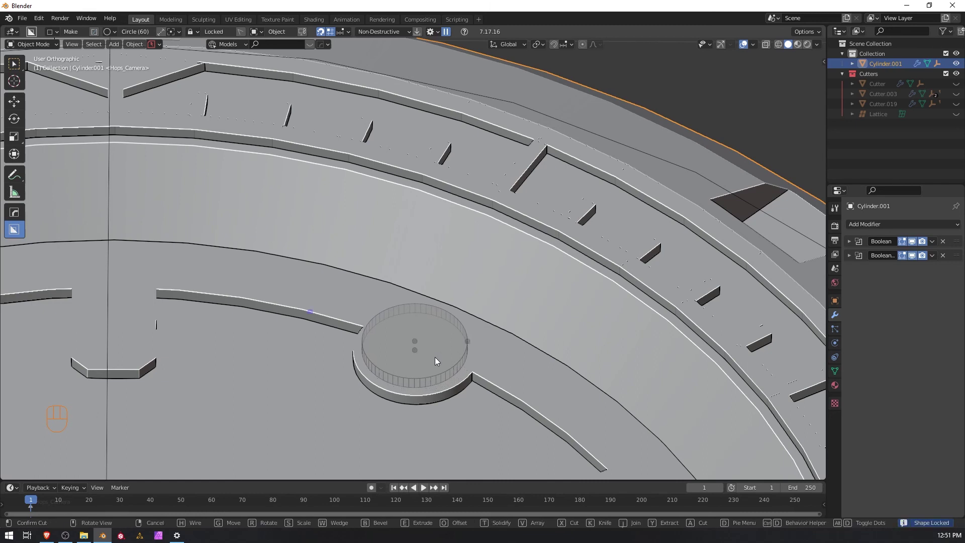
middle_drag(436, 345, 447, 375)
key(KP_7)
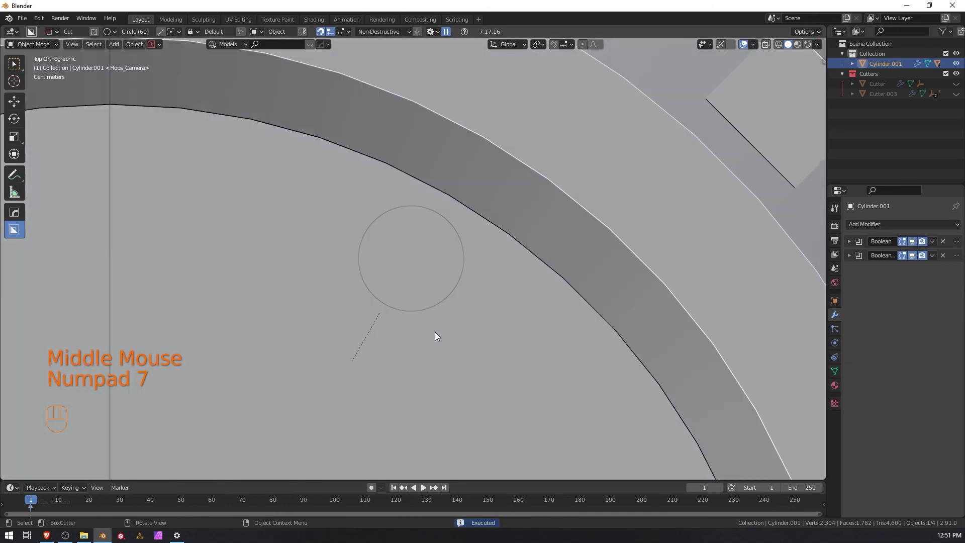
Inset the top face of the small cylinder in the round notch by about 0.0057 m.
scroll(435, 330, up, 1)
middle_drag(435, 329, 418, 277)
scroll(415, 273, down, 3)
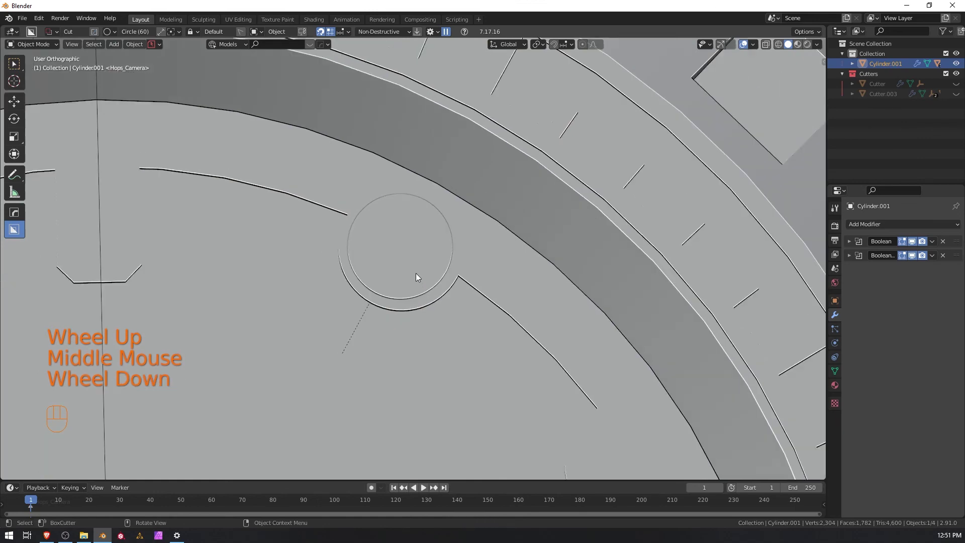
click(411, 255)
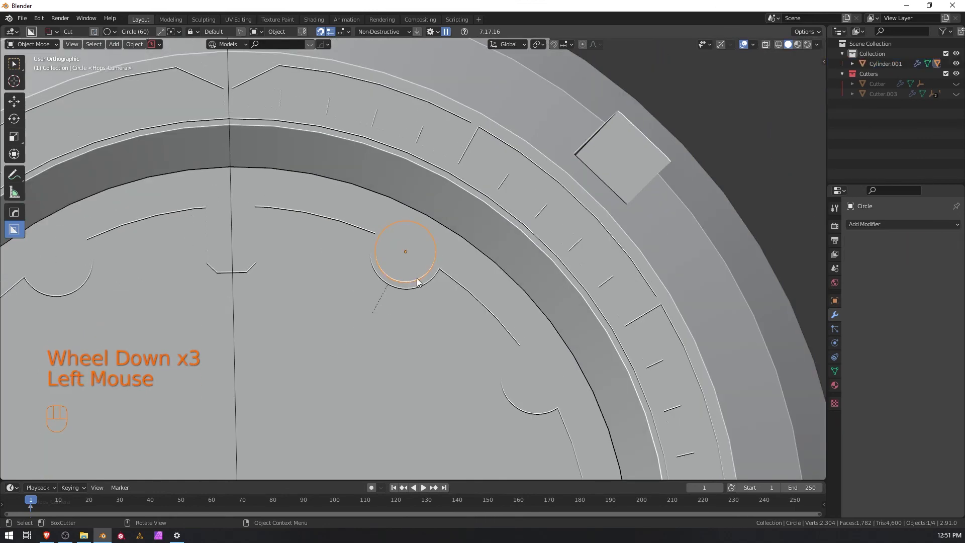
shift+middle_drag(410, 257, 480, 287)
scroll(523, 218, up, 2)
key(Tab)
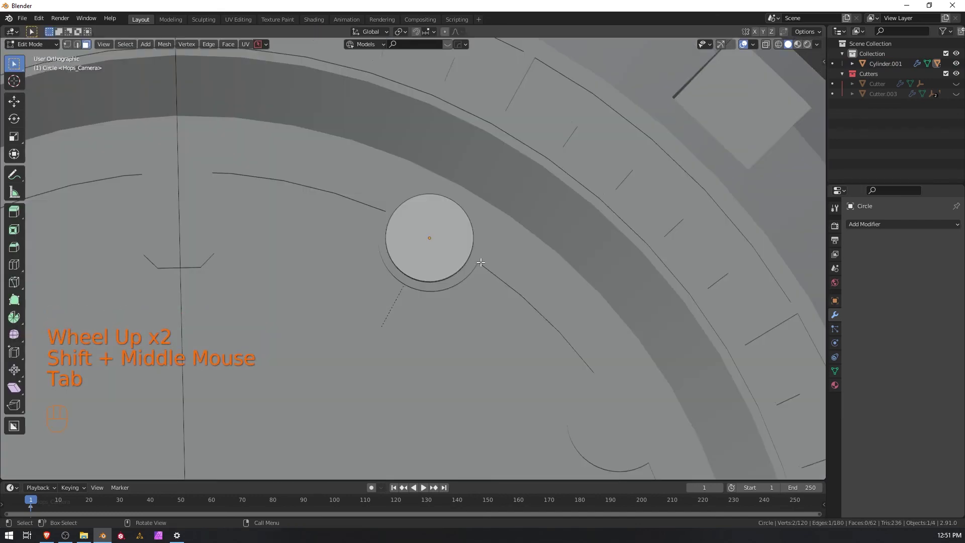
scroll(481, 262, up, 3)
click(466, 224)
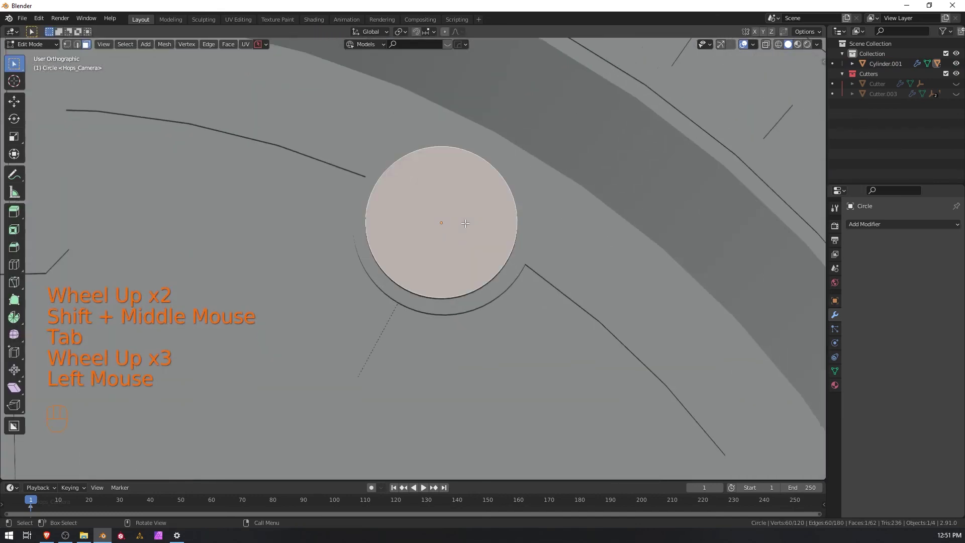
key(i)
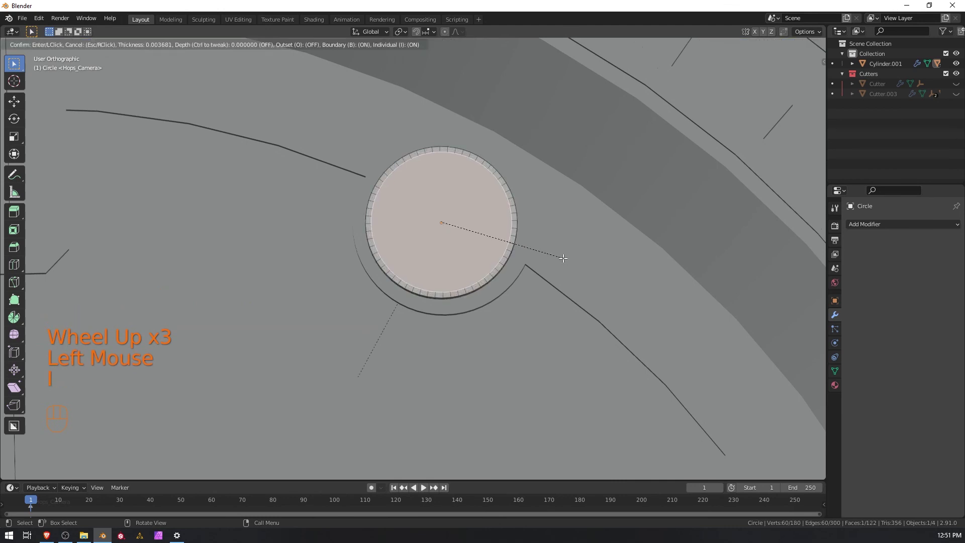
click(563, 258)
Inset the cylinder's inner top face again with negative depth to form a sloped recess inside the rim.
key(i)
key(ctrl)
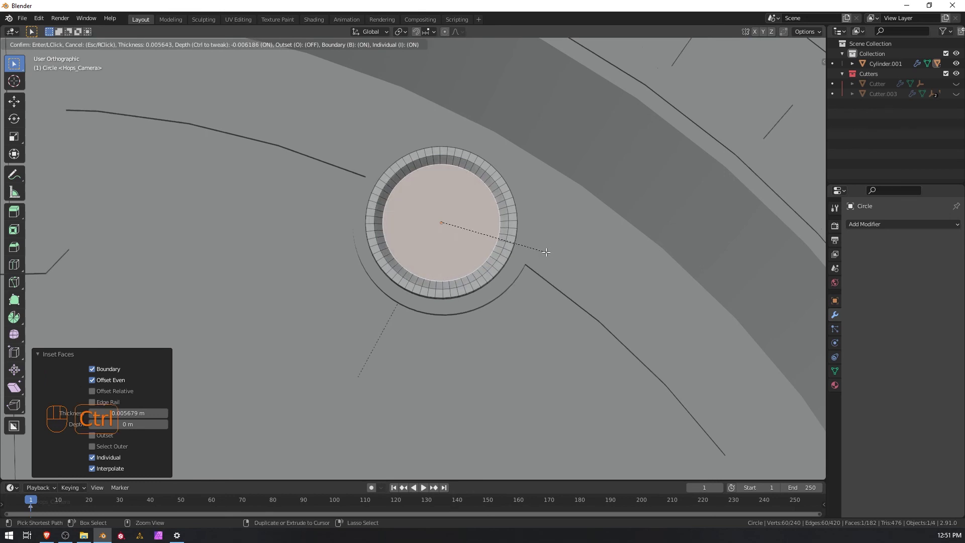
click(528, 274)
middle_drag(513, 295, 509, 237)
Try marking the recessed cylinder's edges as sharp, first on the inner floor loop and then on the whole mesh.
key(Tab)
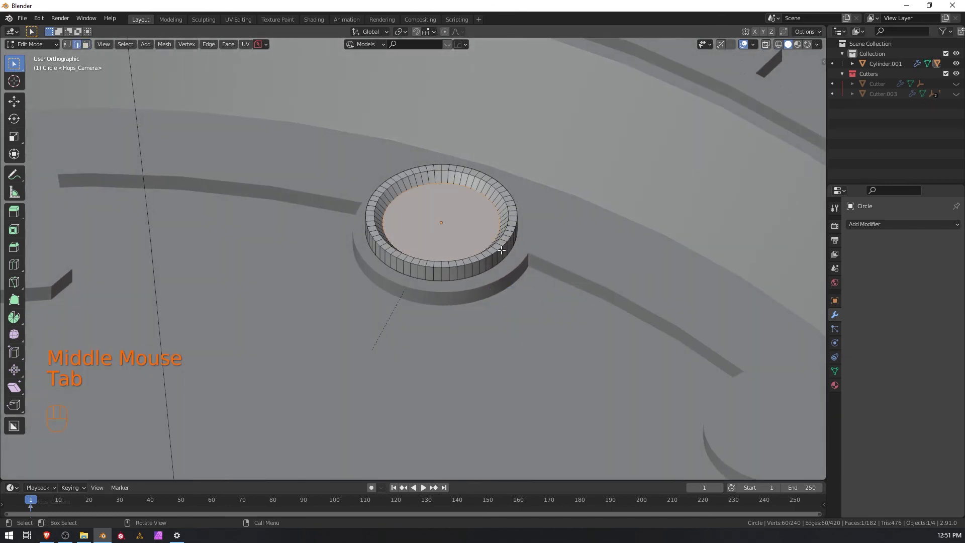
alt+click(498, 231)
key(Tab)
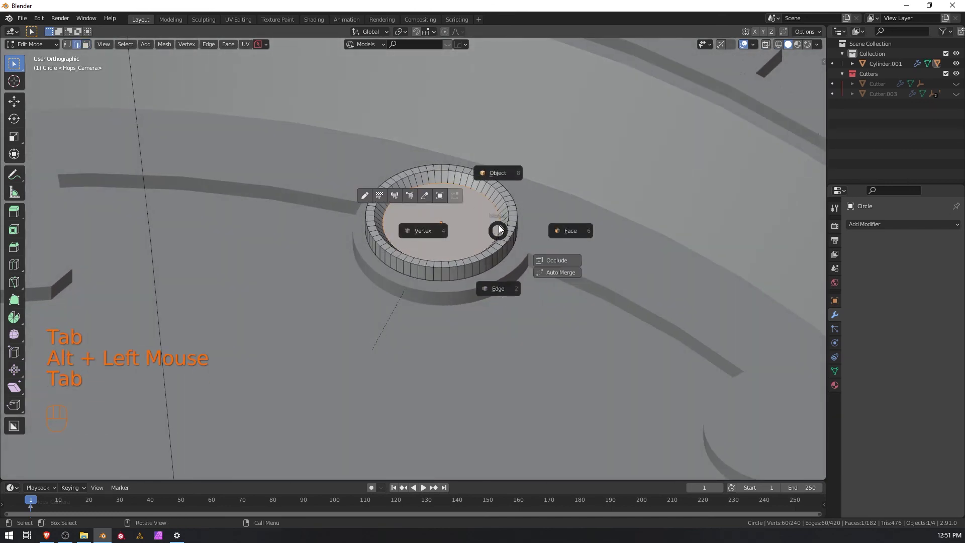
key(q)
click(480, 211)
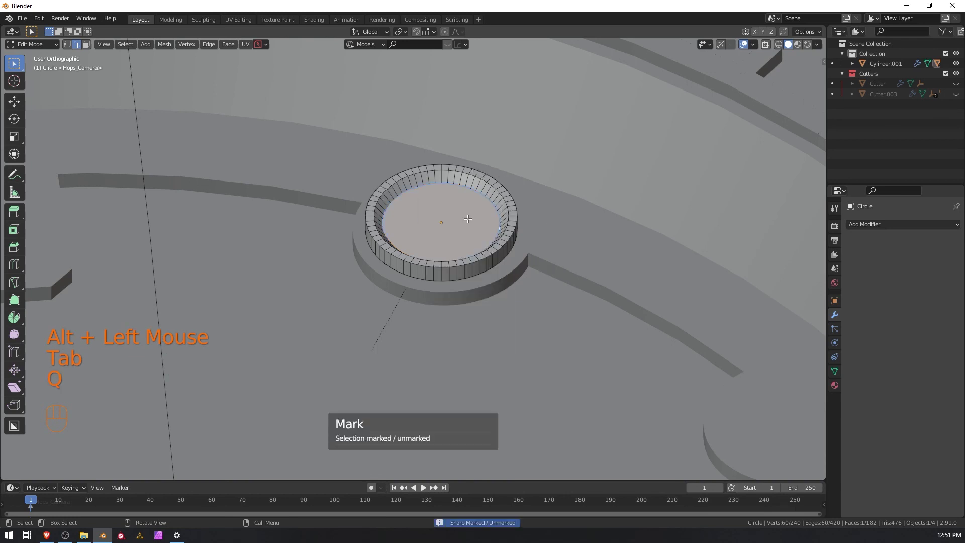
key(a)
key(q)
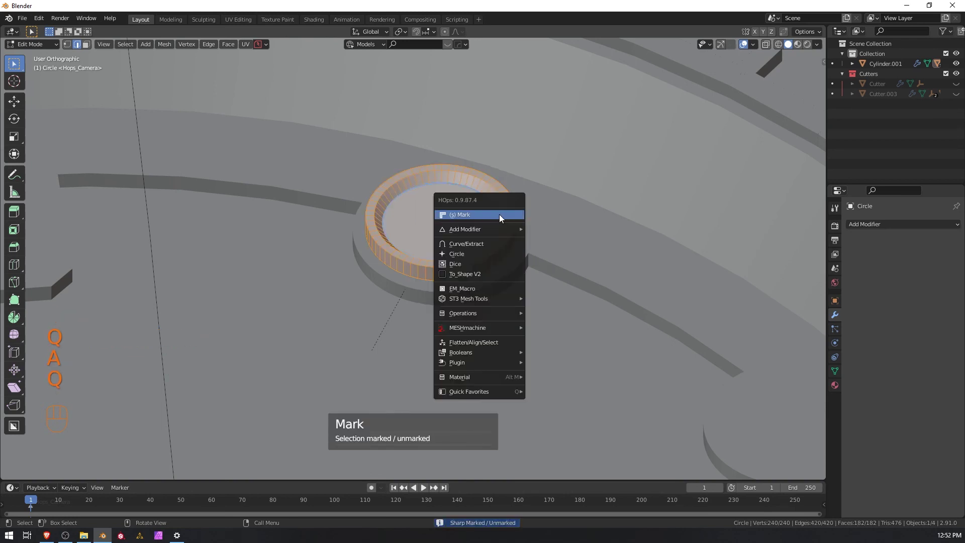
click(503, 216)
click(490, 229)
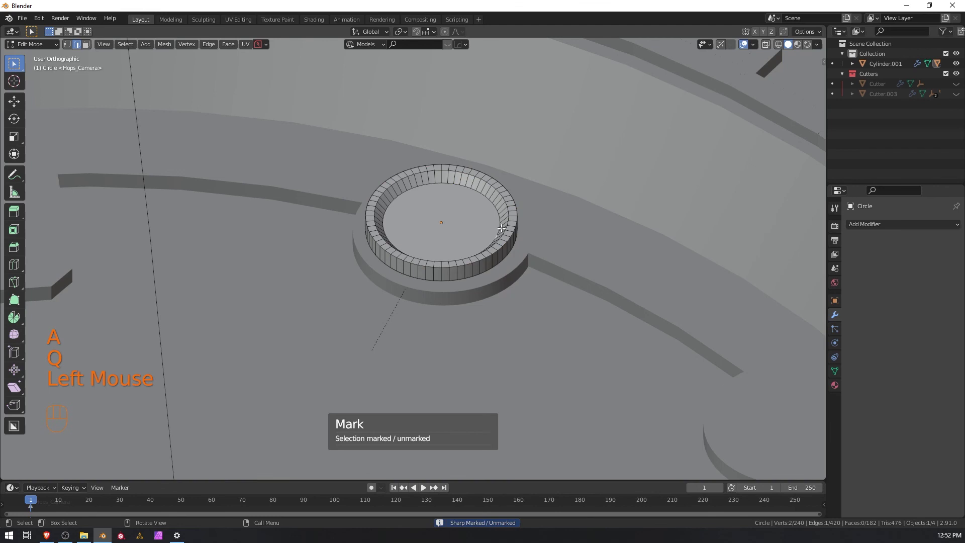
key(q)
key(a)
key(q)
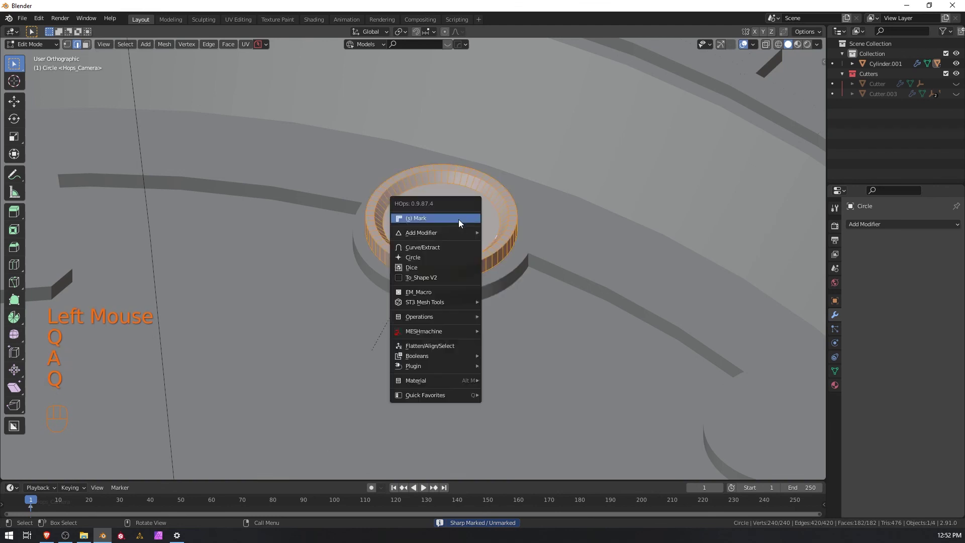
click(459, 218)
key(Tab)
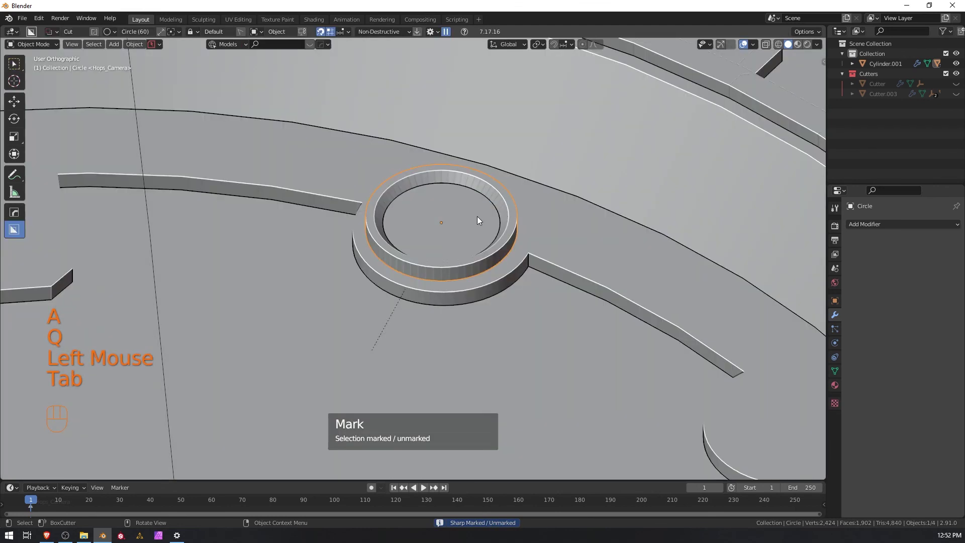
Apply smooth shading to the recessed cylinder insert.
middle_drag(477, 217, 452, 242)
right_click(450, 249)
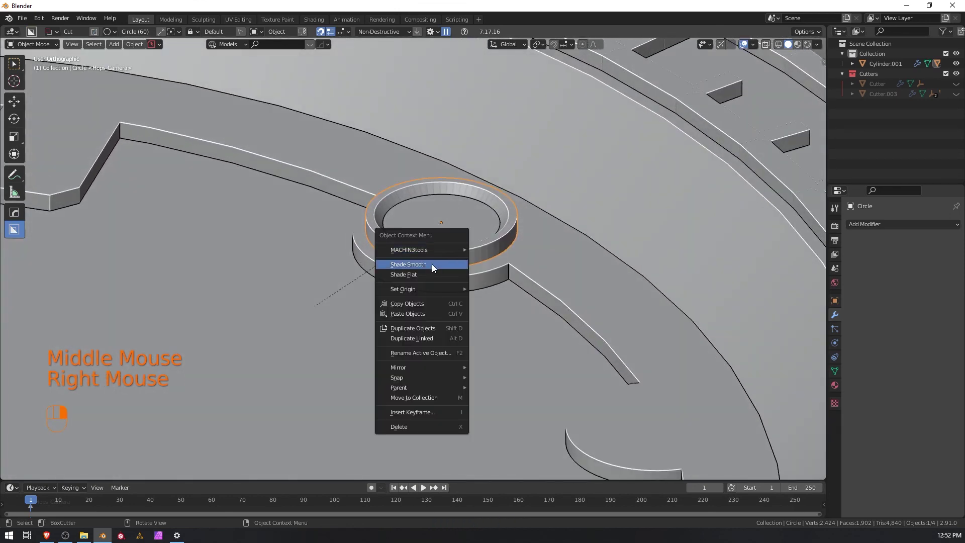
click(432, 264)
Clear the sharp marks from all edges of the recessed cylinder.
key(Tab)
key(Tab)
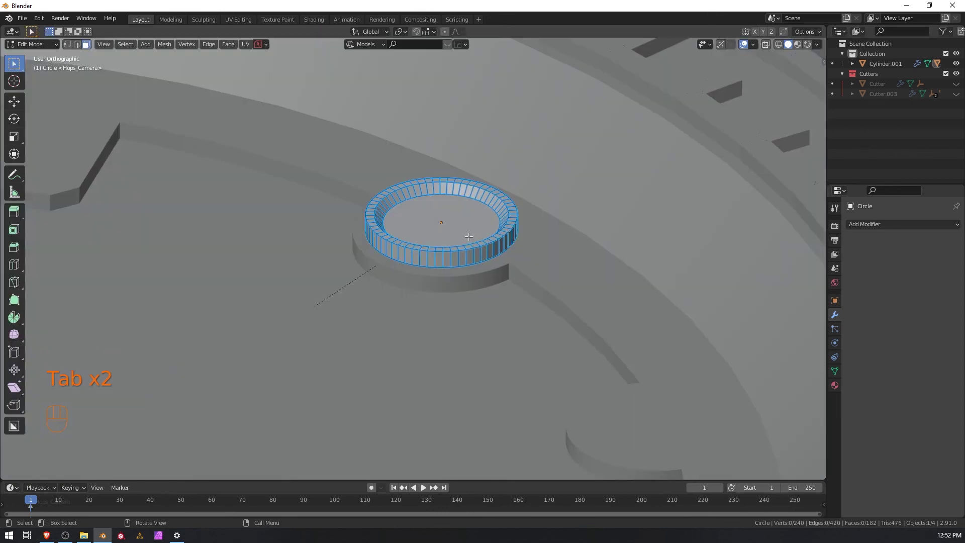
key(a)
key(q)
click(463, 236)
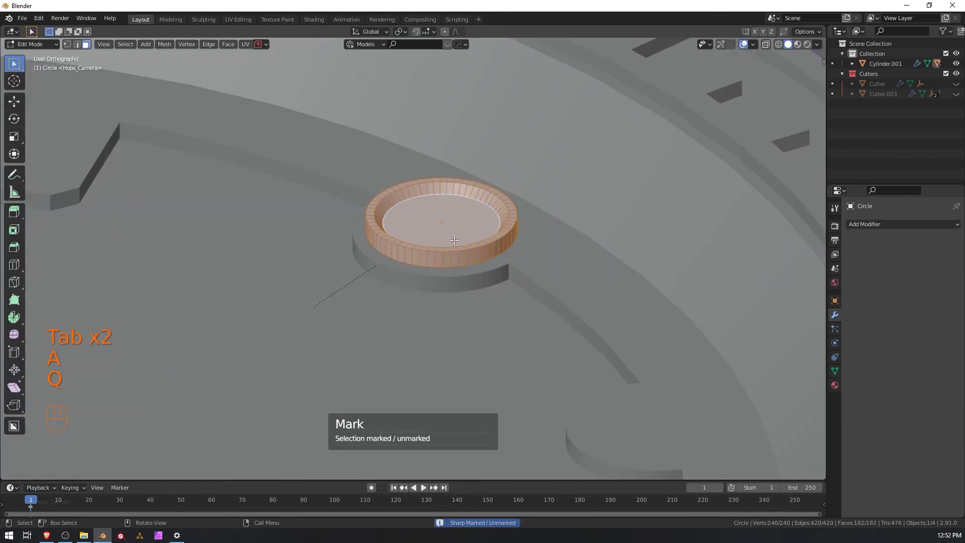
Mark the insert's four circular edge loops as sharp: both top rim loops, the recess floor loop and the outer bottom loop.
alt+click(455, 252)
key(Tab)
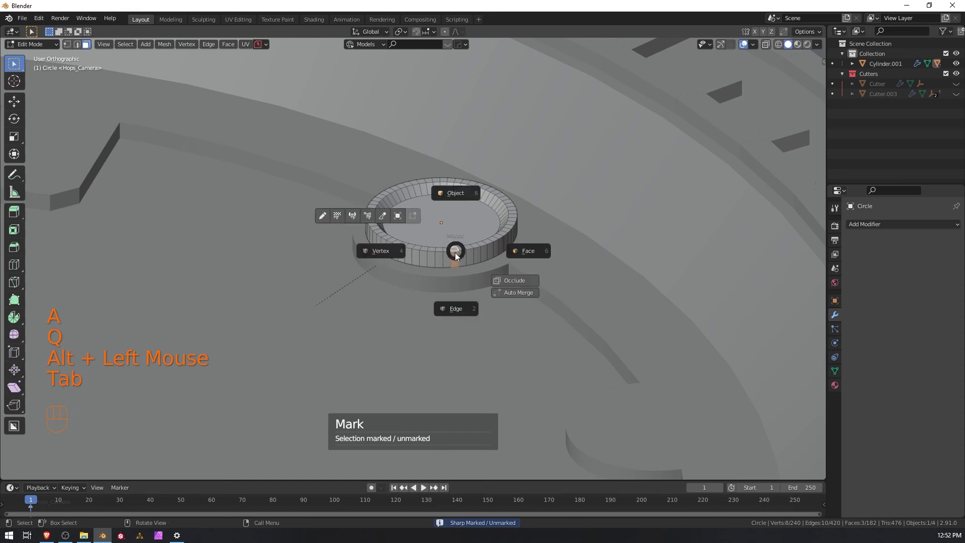
click(454, 307)
alt+click(446, 250)
alt+click(446, 247)
alt+click(446, 246)
alt+shift+click(446, 246)
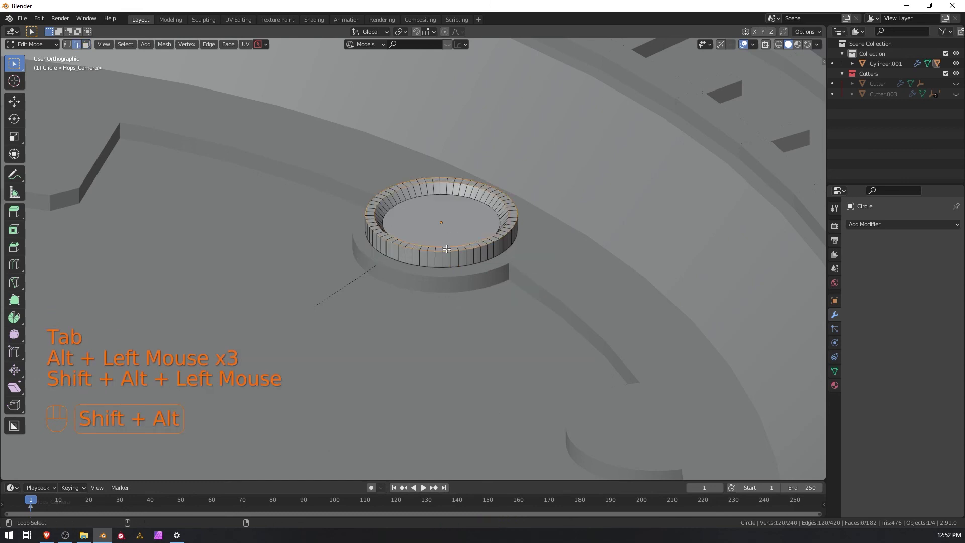
alt+shift+click(444, 193)
alt+shift+click(448, 266)
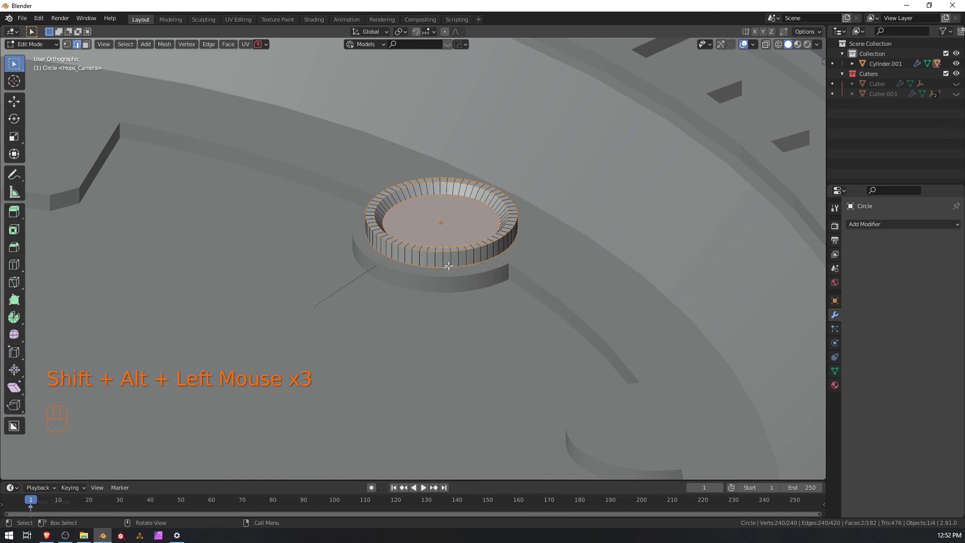
key(q)
click(442, 266)
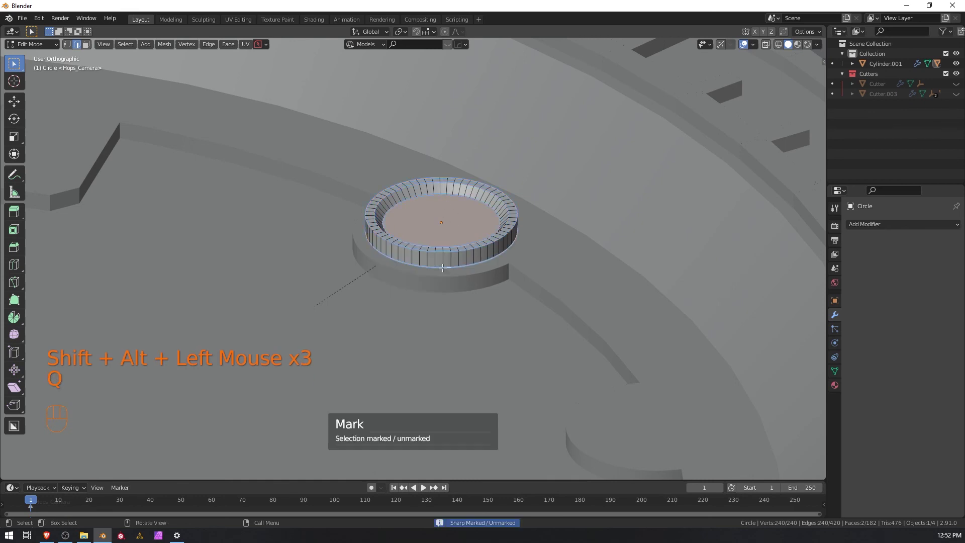
key(Tab)
right_click(448, 249)
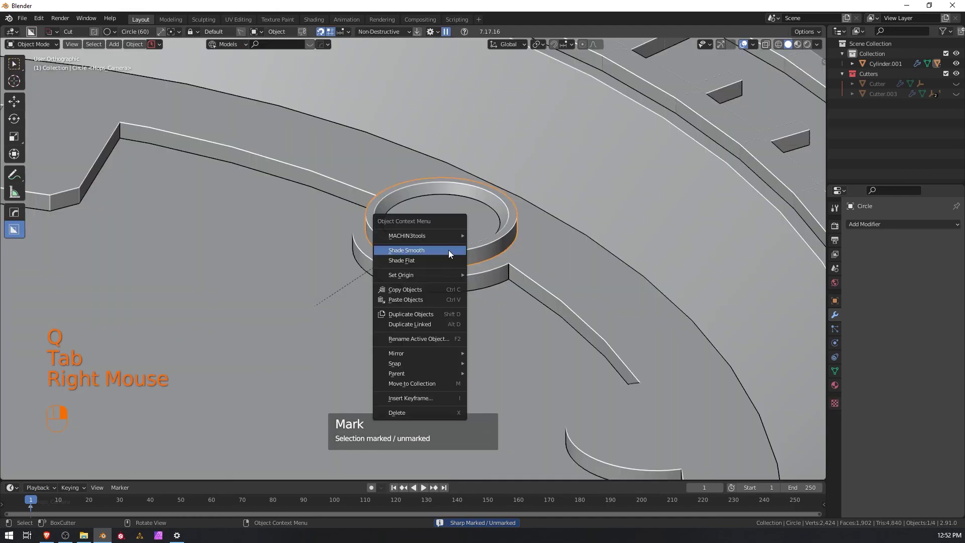
Create a Hard Ops radial array of the insert around the 3D cursor with 12 segments about the Z axis.
scroll(454, 251, down, 3)
middle_drag(446, 273, 466, 304)
scroll(457, 289, down, 4)
scroll(425, 284, up, 1)
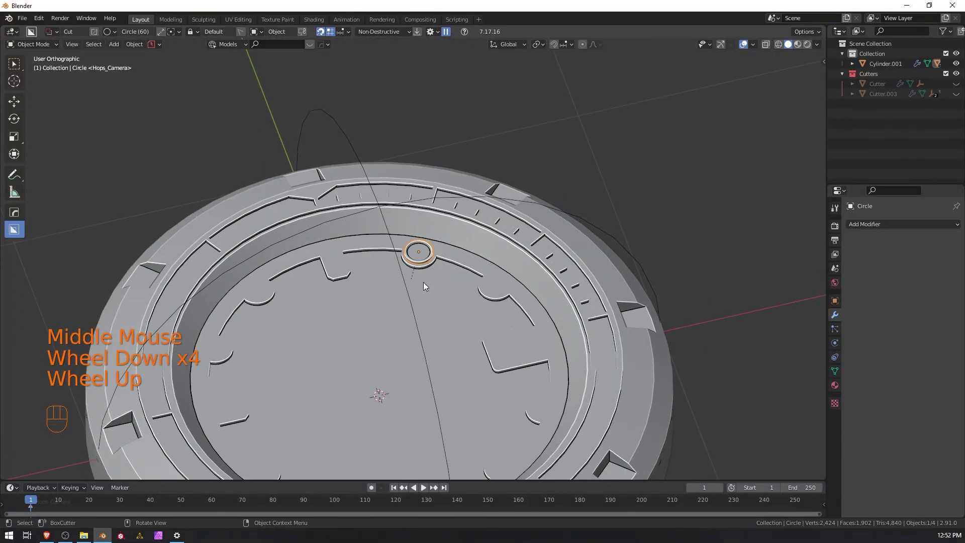
key(Tab)
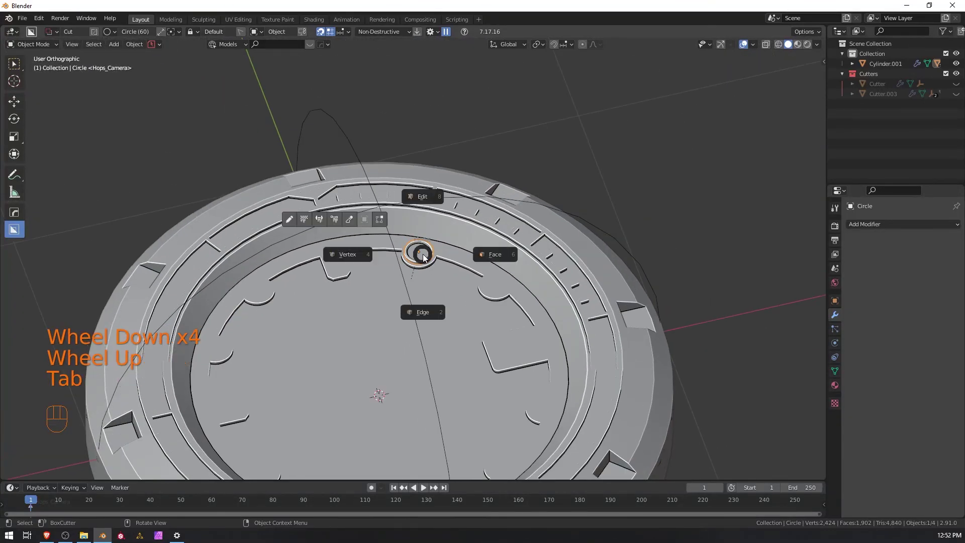
key(q)
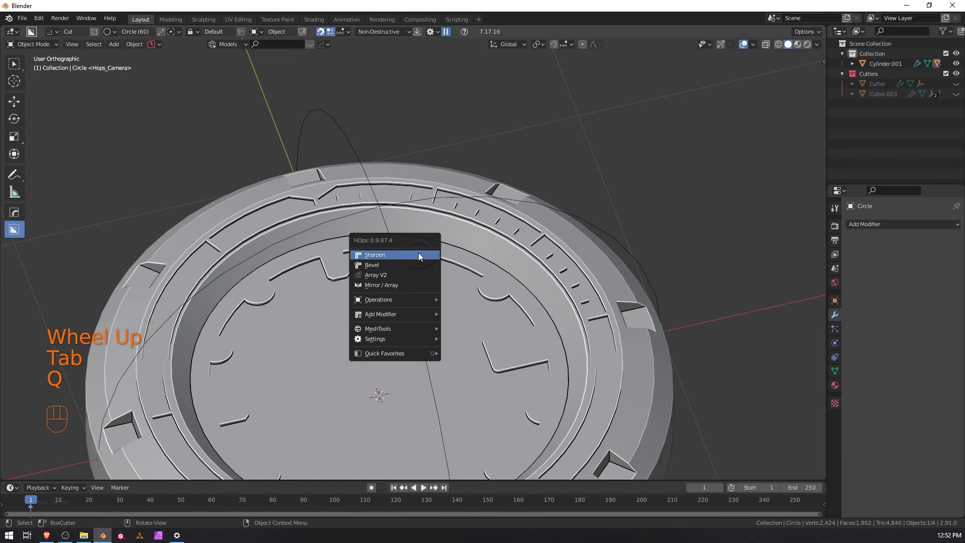
mouse_move(405, 327)
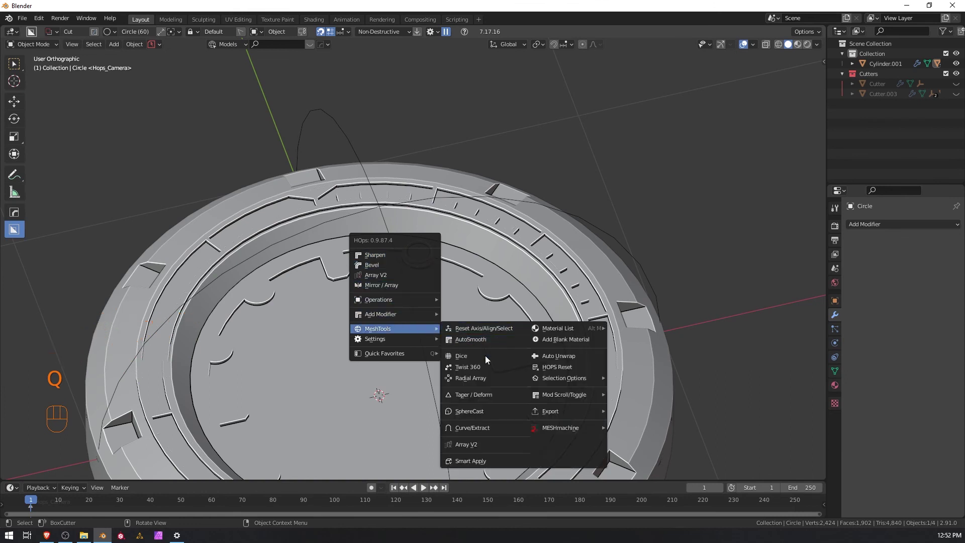
ctrl+click(476, 377)
scroll(462, 367, up, 8)
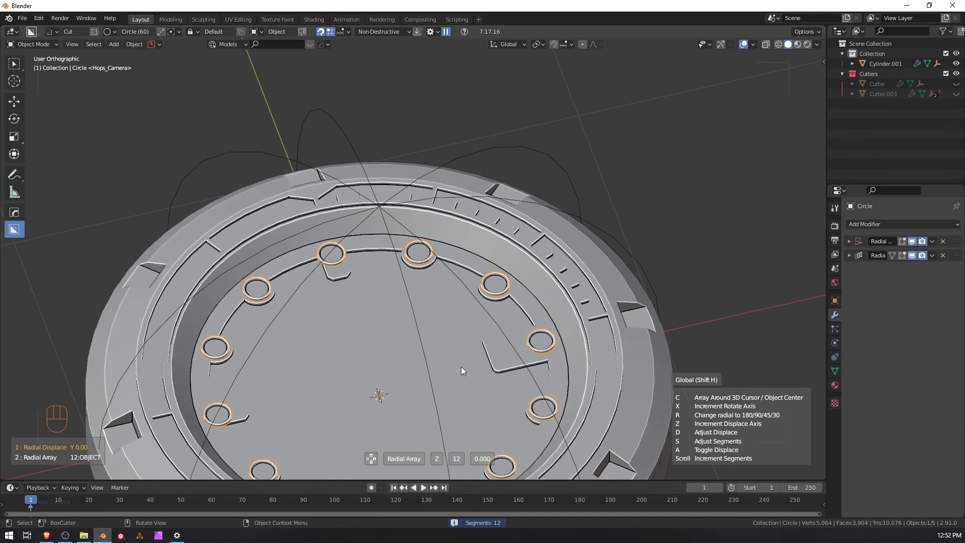
click(461, 366)
Remove the Radial Displace modifier from the inserts and apply the Radial Array modifier.
scroll(460, 369, down, 2)
shift+middle_drag(453, 371, 451, 275)
scroll(445, 285, up, 2)
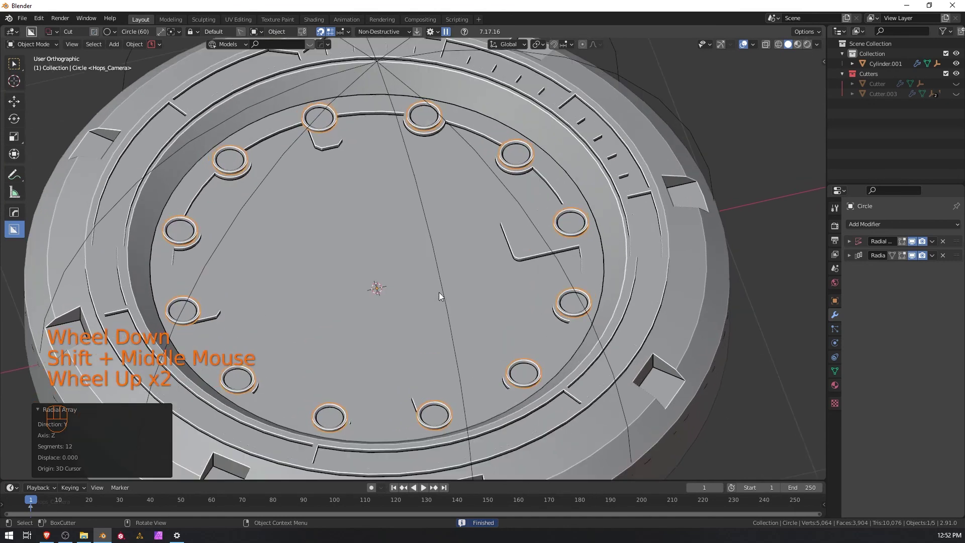
click(943, 242)
key(ctrl+a)
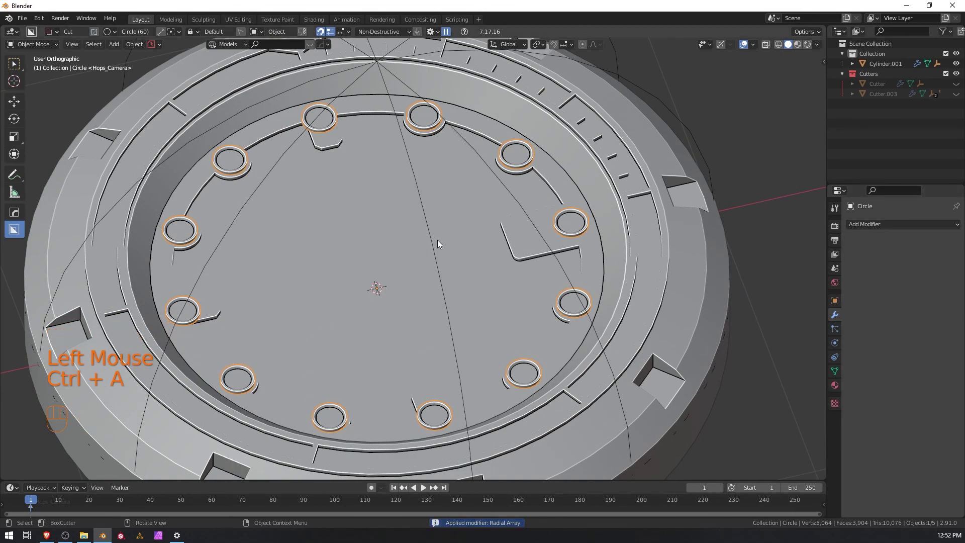
Delete the four arrayed inserts that do not sit in round notches, leaving the other eight in the mesh.
key(Tab)
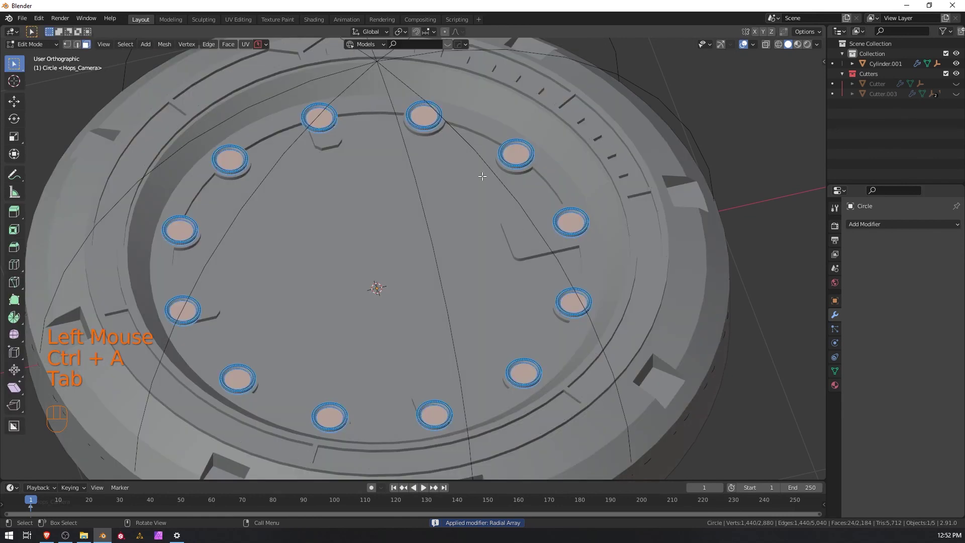
click(436, 163)
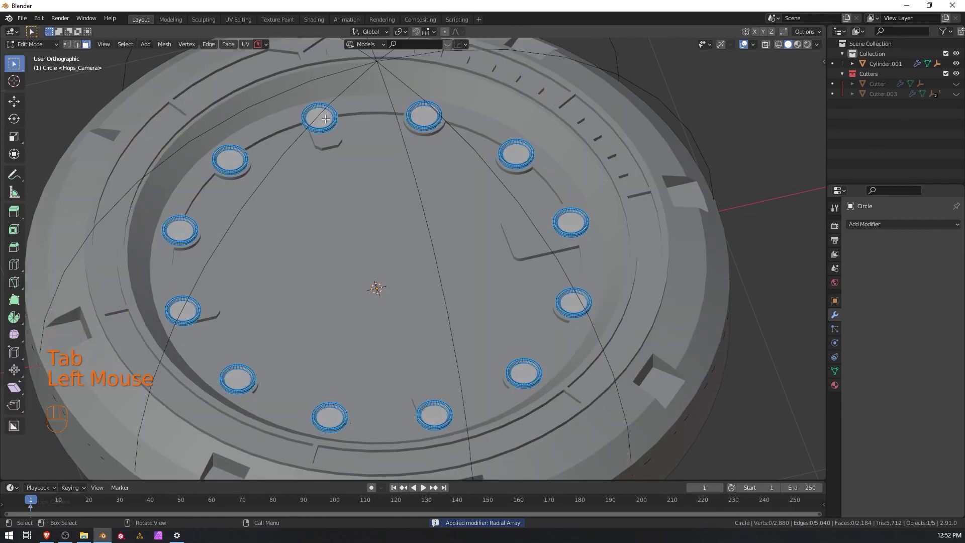
key(l)
key(l)
key(l)
key(l)
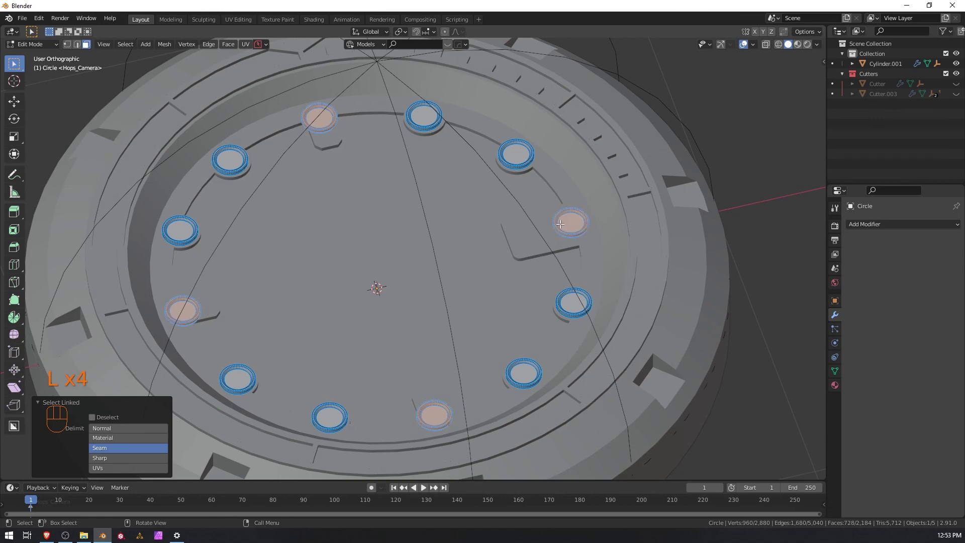
key(x)
click(546, 224)
key(Tab)
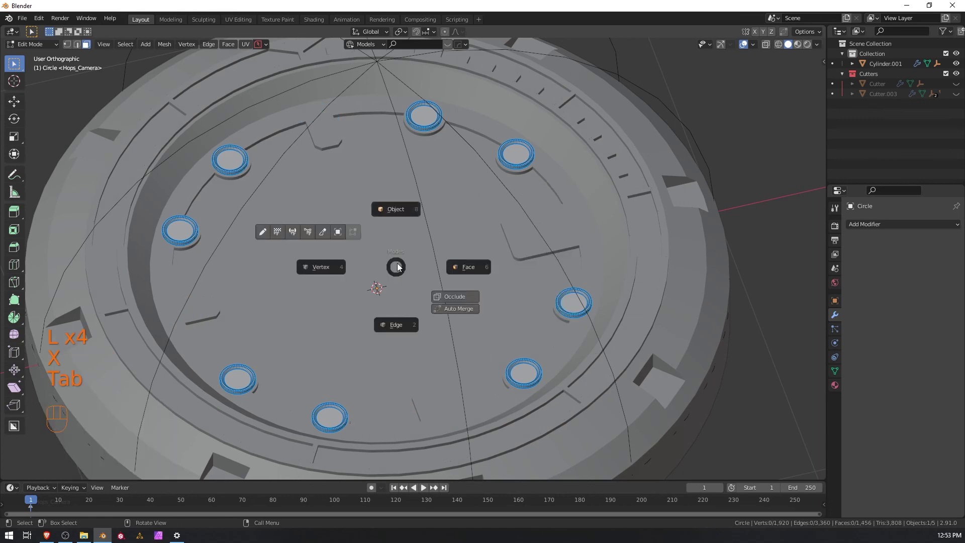
Turn on shadows in the viewport shading options and view the inserts and notches from above and at an angle.
middle_drag(400, 210, 422, 312)
scroll(430, 240, up, 2)
scroll(429, 239, up, 1)
scroll(387, 279, up, 3)
middle_drag(388, 279, 378, 323)
key(KP_7)
scroll(390, 279, down, 3)
mouse_move(411, 247)
shift+middle_down()
mouse_move(425, 253)
mouse_move(442, 370)
shift+middle_up()
click(816, 45)
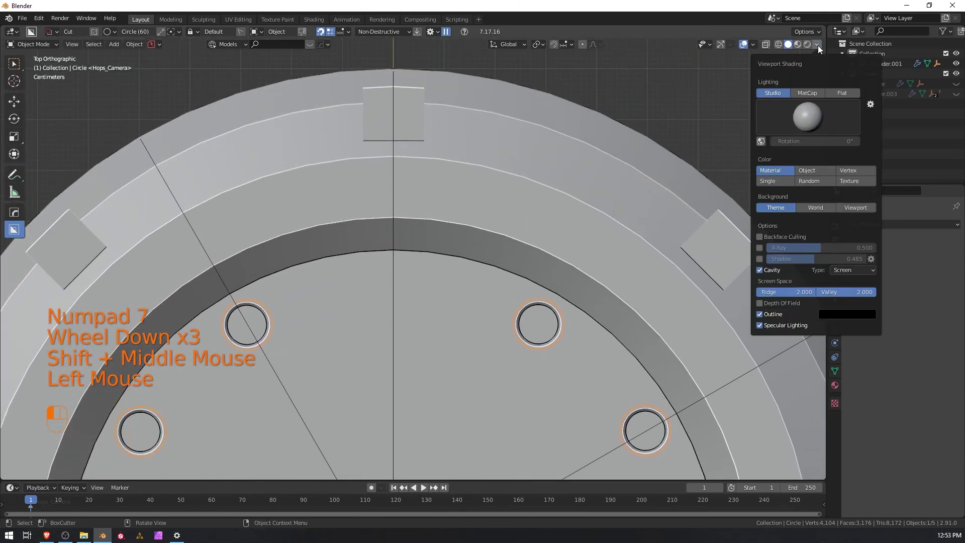
click(759, 259)
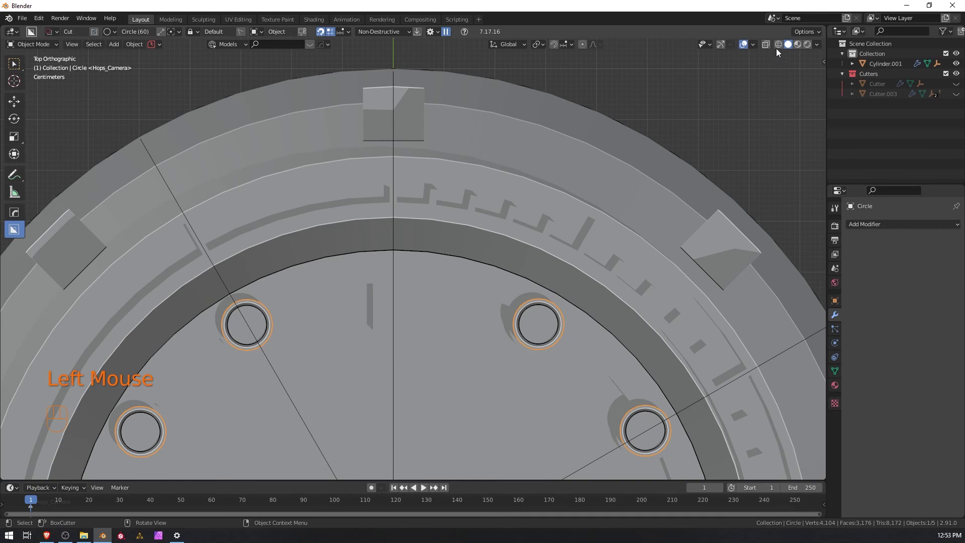
middle_drag(520, 254, 515, 218)
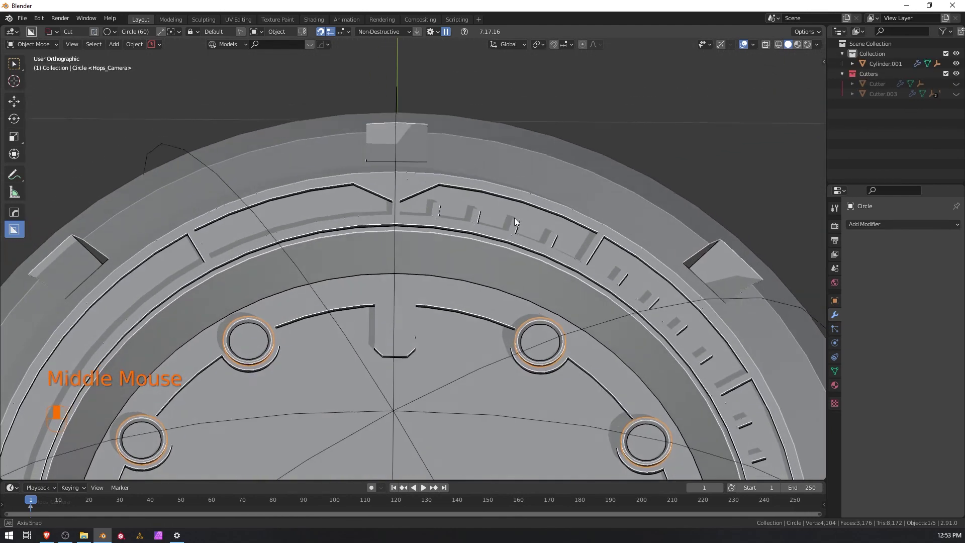
Draw a centred BoxCutter box over the narrow chamfered notch at the recess rim, slightly narrower than the notch.
shift+middle_drag(469, 303, 490, 192)
scroll(450, 217, up, 3)
click(423, 197)
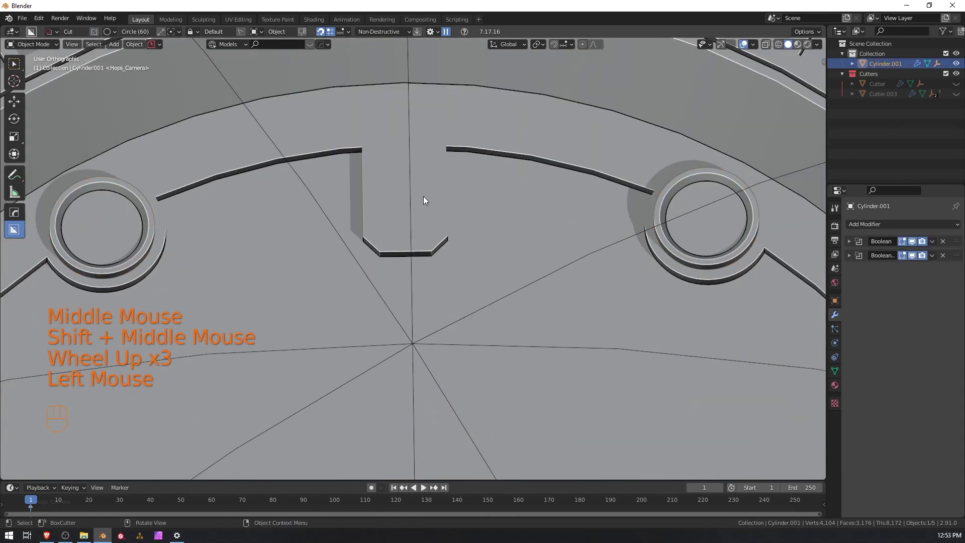
scroll(442, 150, down, 3)
scroll(443, 144, up, 4)
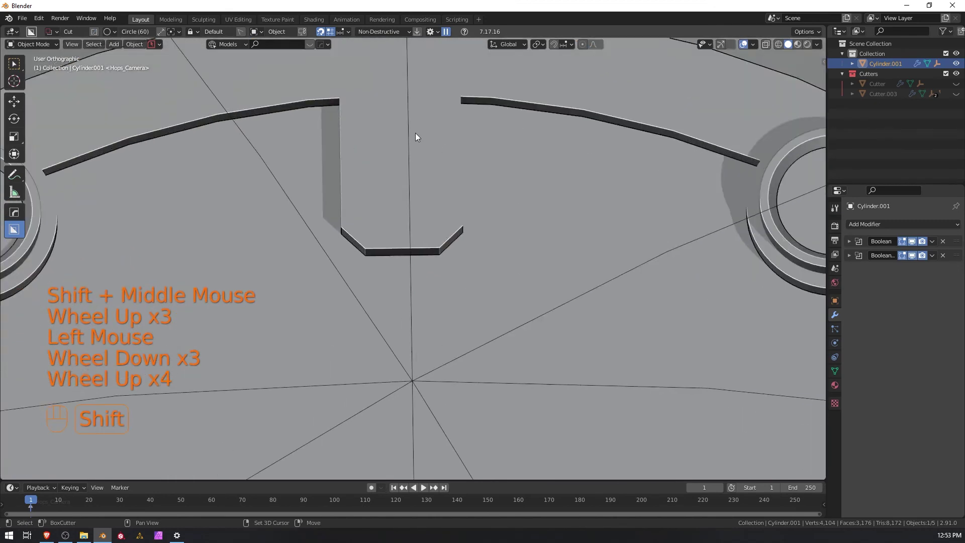
shift+middle_drag(415, 134, 418, 231)
key(d)
click(348, 273)
key(ctrl)
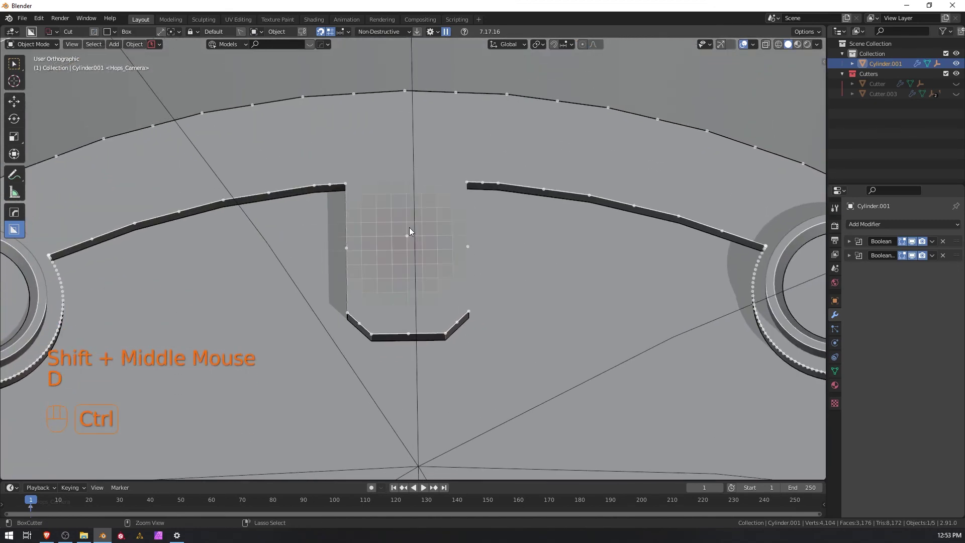
mouse_move(407, 236)
ctrl+mouse_down()
mouse_move(452, 304)
mouse_move(460, 345)
mouse_move(459, 336)
ctrl+mouse_up()
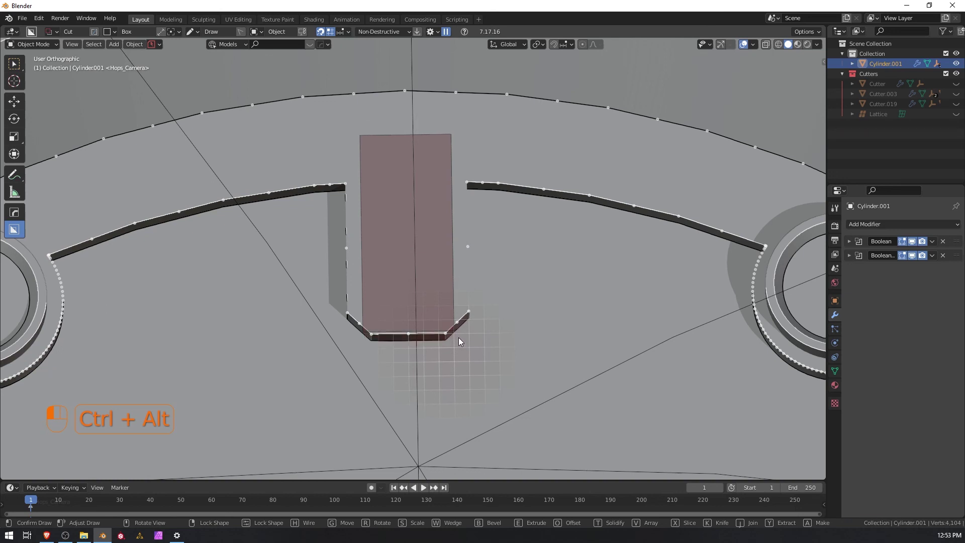
ctrl+alt+drag(458, 337, 458, 337)
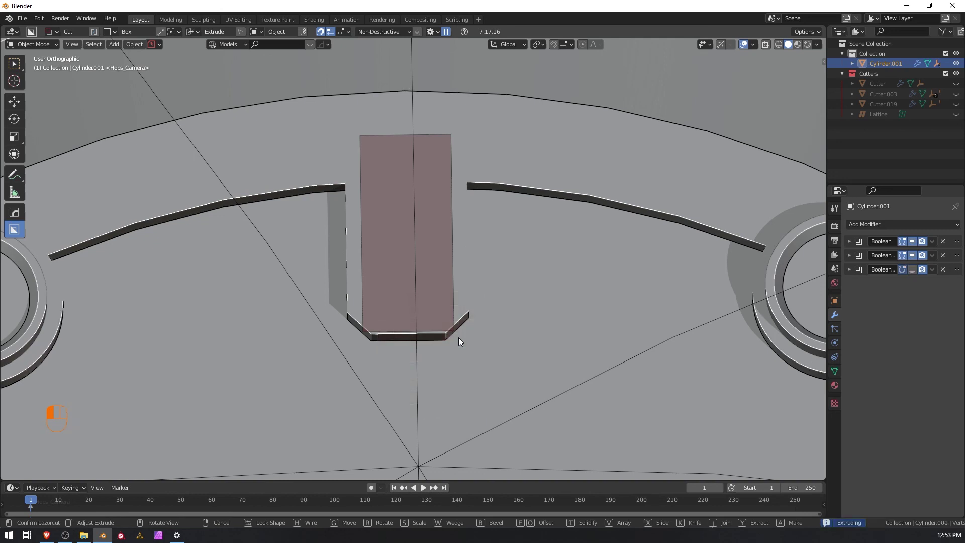
Move the box outward, clear of the notch's chamfered end, and bevel its four corners with a single chamfer.
key(g)
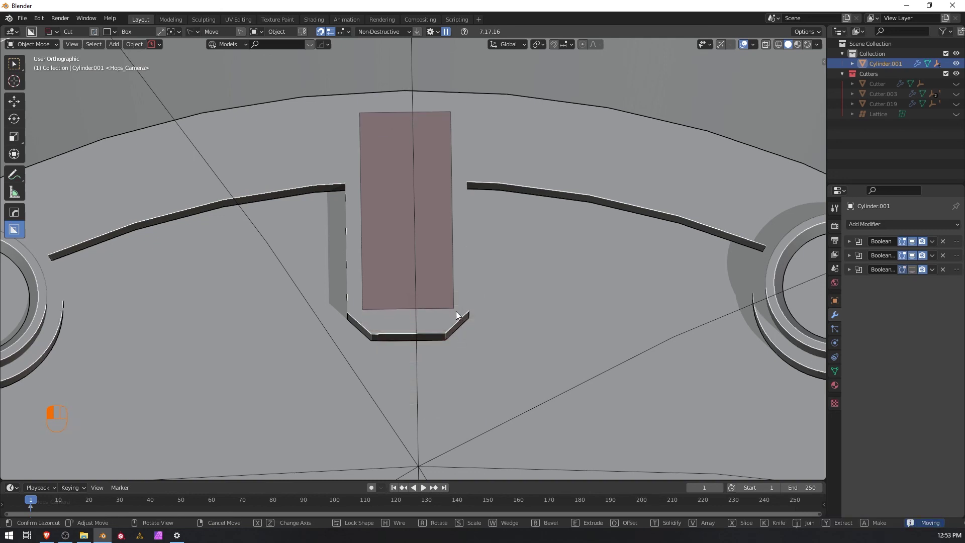
drag(455, 312, 456, 311)
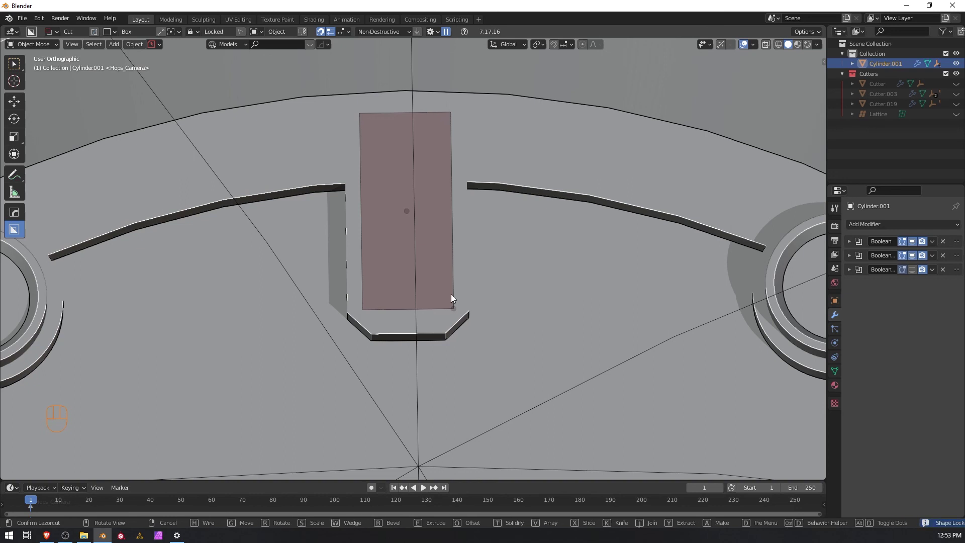
key(b)
scroll(463, 303, down, 5)
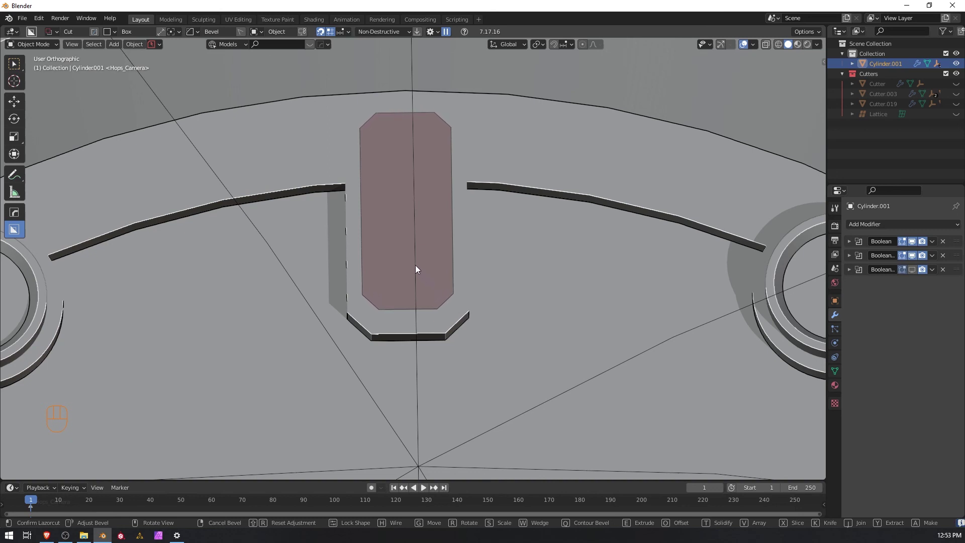
key(Tab)
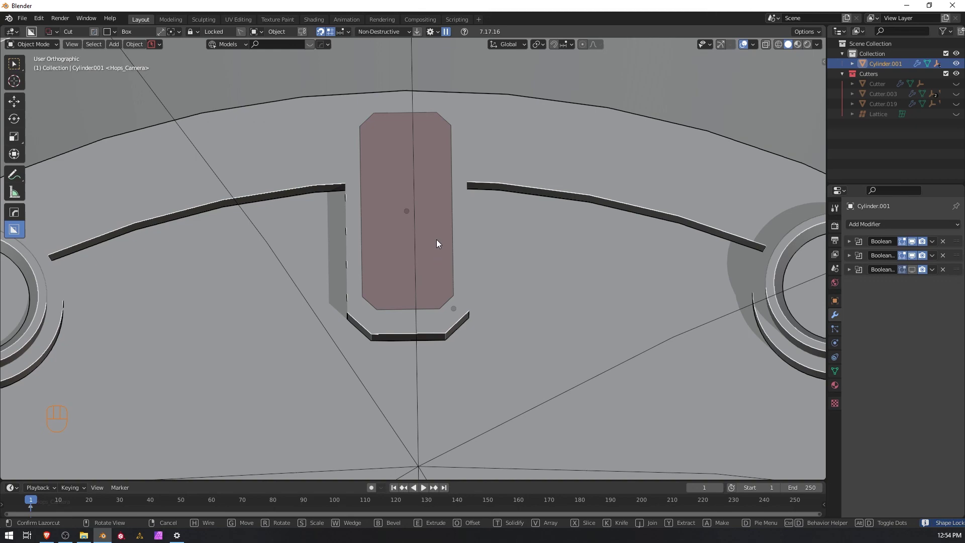
Switch the box shape to Make mode, then extrude and offset it into a separate raised block in the notch.
key(a)
middle_drag(403, 210, 401, 183)
shift+middle_drag(609, 330, 369, 125)
key(e)
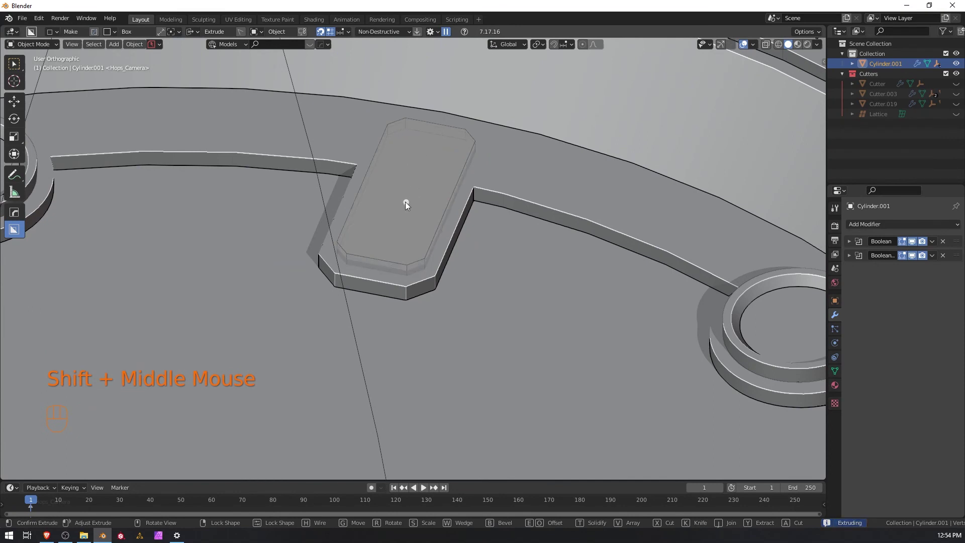
key(e)
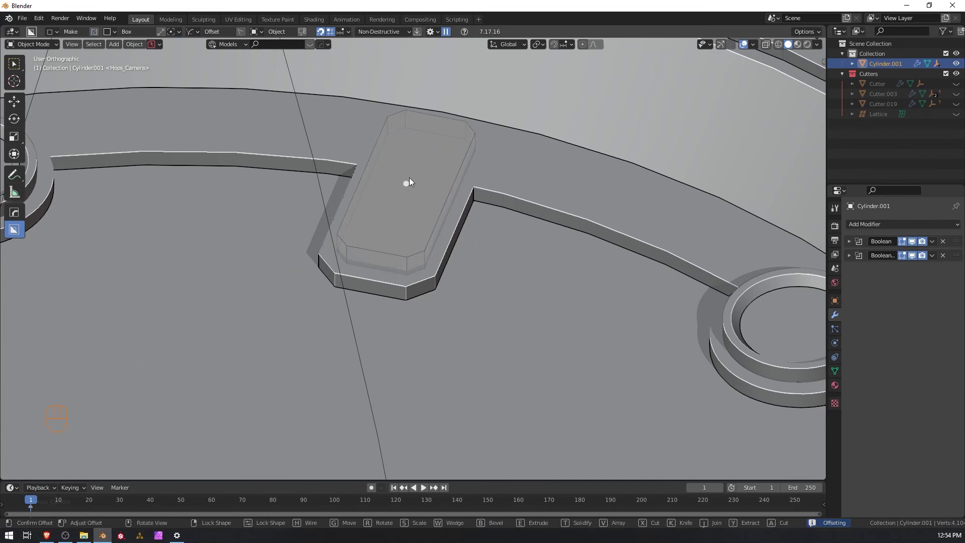
middle_drag(420, 222, 492, 262)
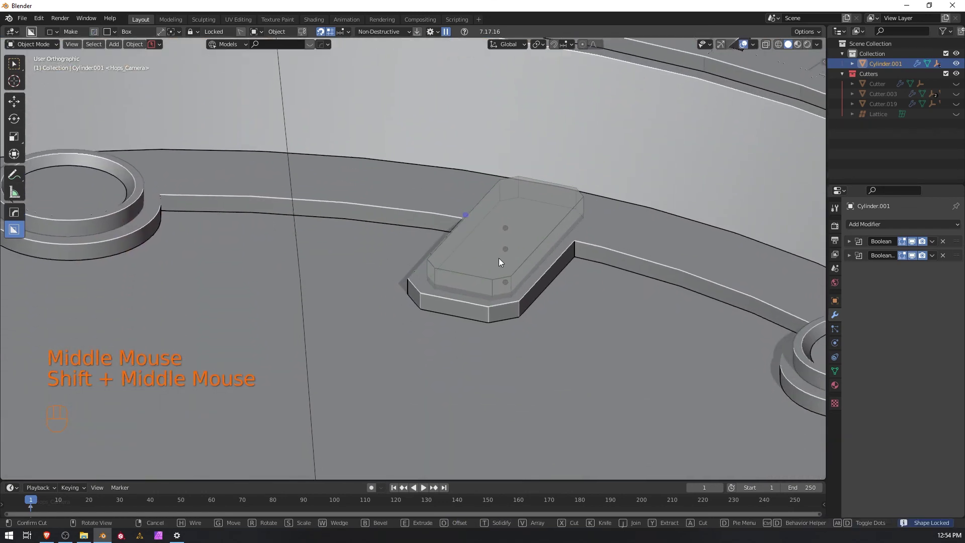
click(478, 249)
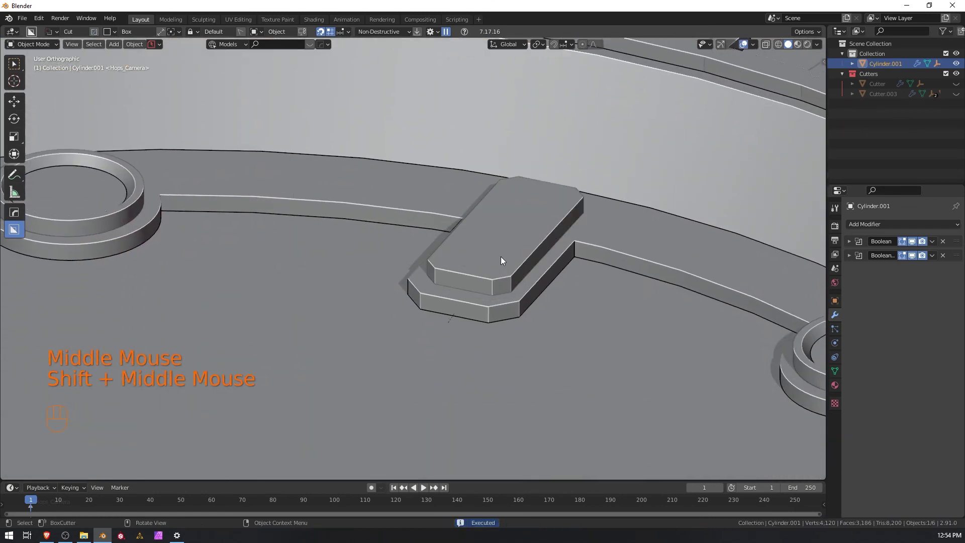
Apply the new block's Bevel modifier and open its mesh for face editing.
click(532, 244)
key(ctrl+a)
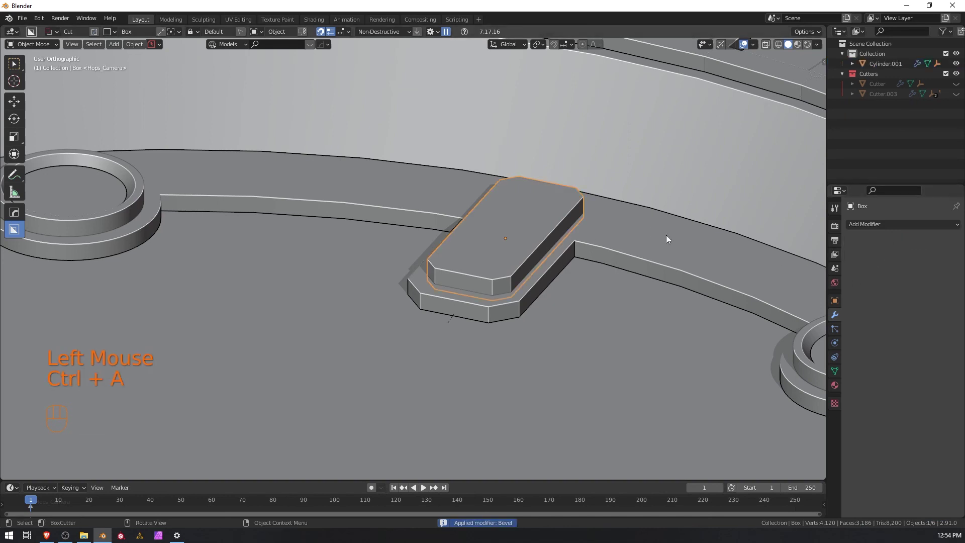
key(Tab)
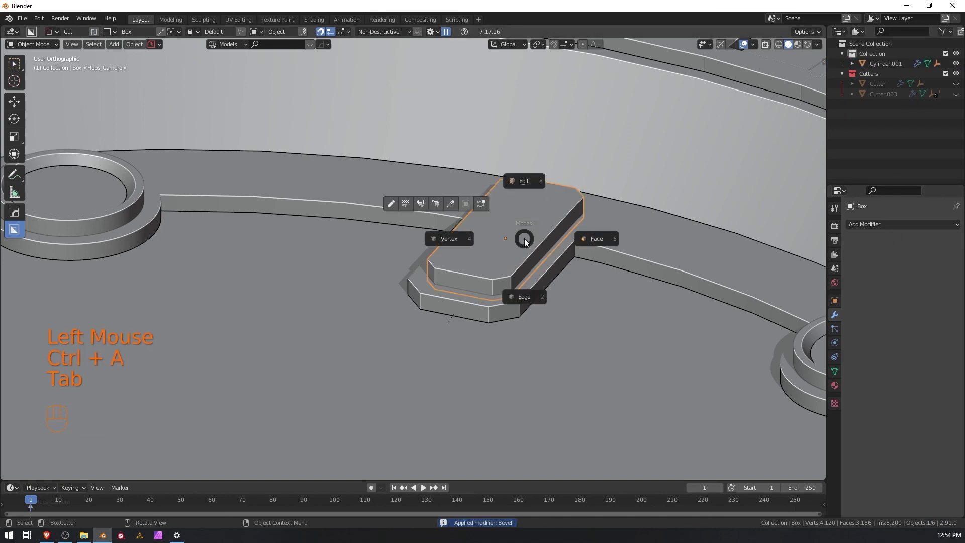
click(598, 240)
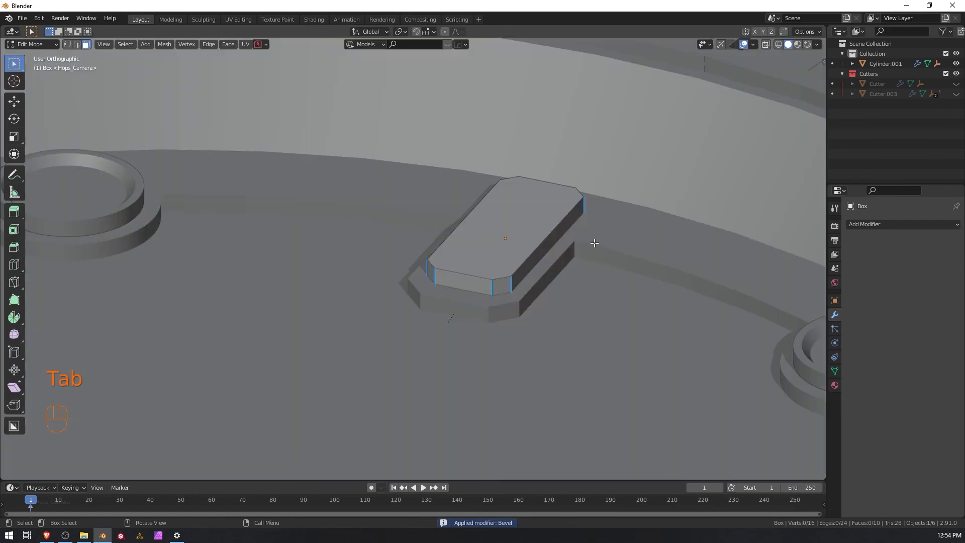
Bevel the block's top edge loop with one segment and a width of 0.00464 m, and return to object mode.
scroll(461, 280, down, 6)
middle_drag(442, 281, 462, 280)
scroll(462, 280, up, 3)
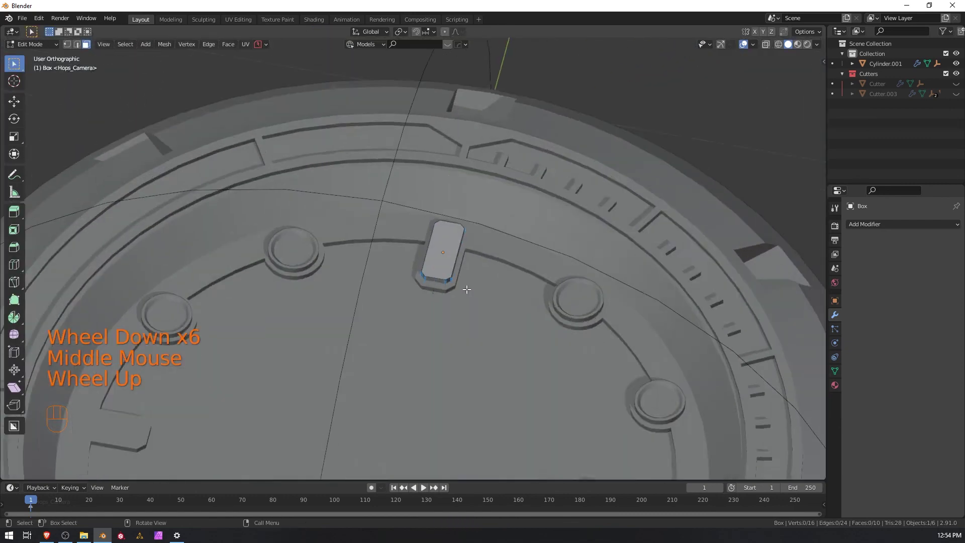
alt+click(457, 294)
key(Tab)
click(455, 350)
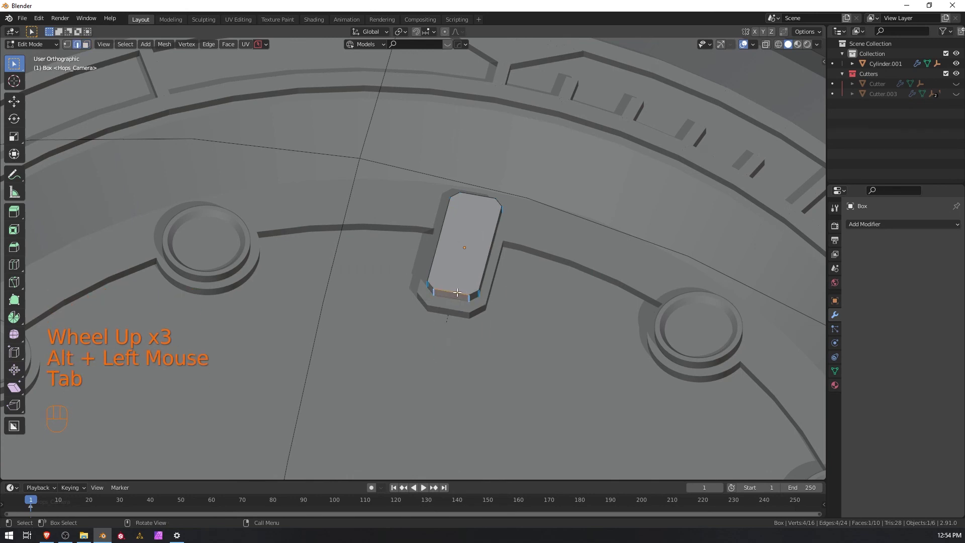
alt+click(466, 290)
key(ctrl+b)
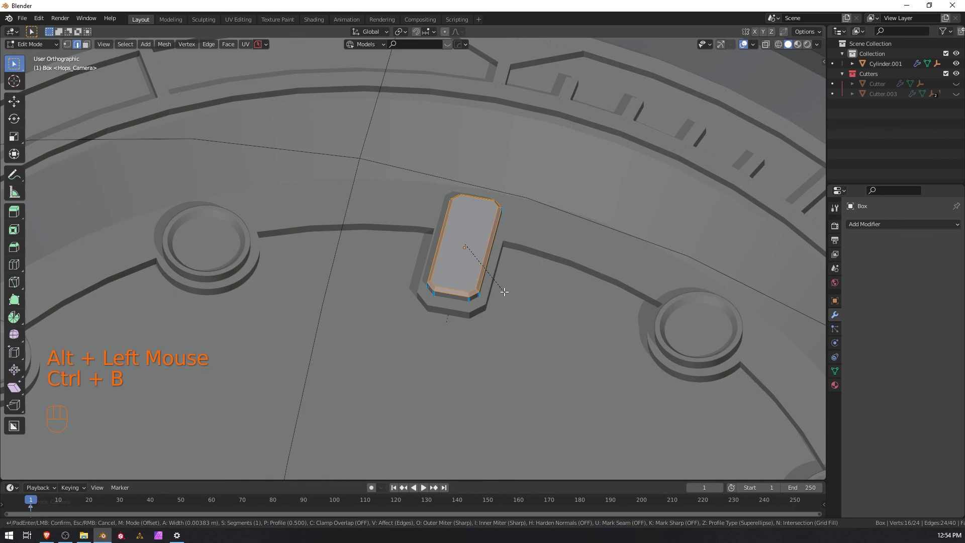
click(505, 292)
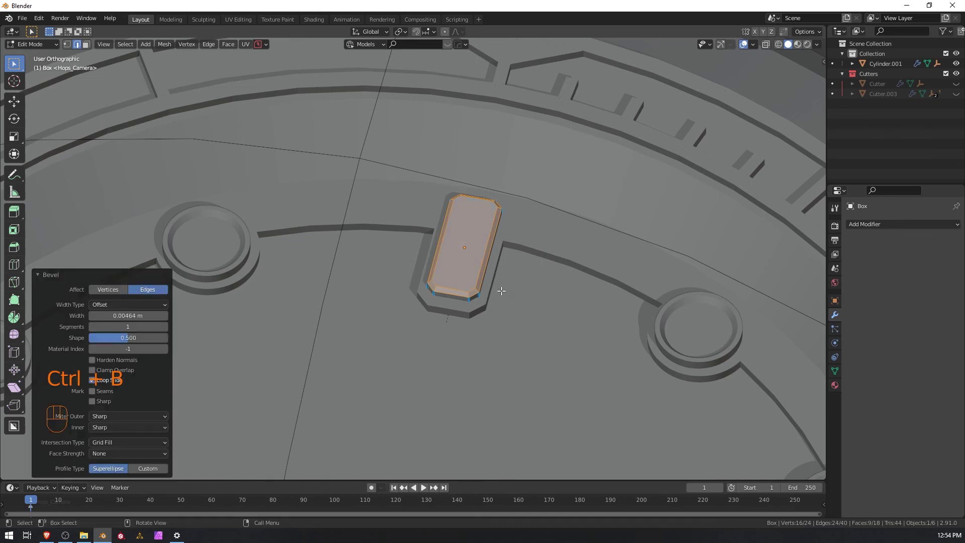
click(467, 261)
scroll(473, 263, up, 3)
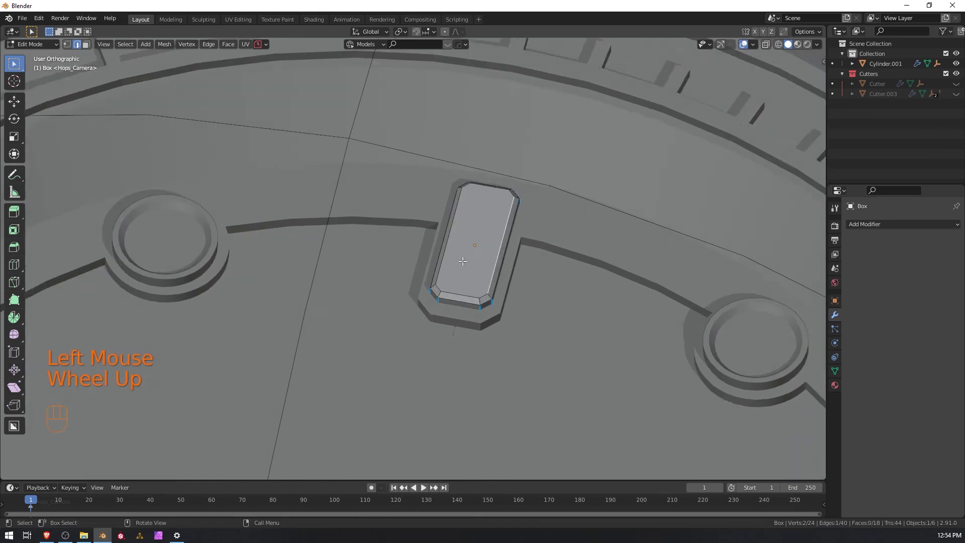
scroll(475, 264, down, 3)
key(Tab)
click(482, 205)
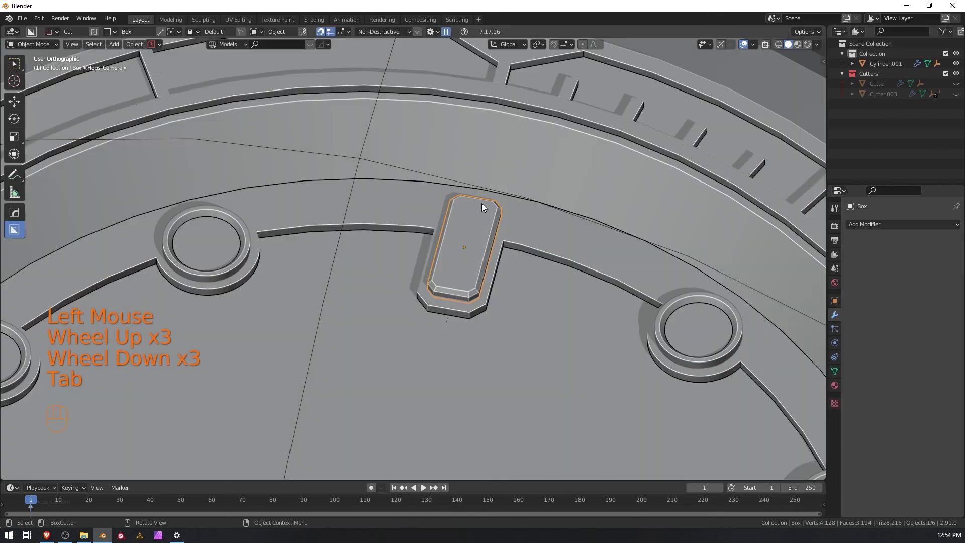
Create a Hard Ops radial array of the block around the 3D cursor with 4 segments about the Z axis.
click(475, 235)
click(472, 240)
scroll(473, 242, down, 1)
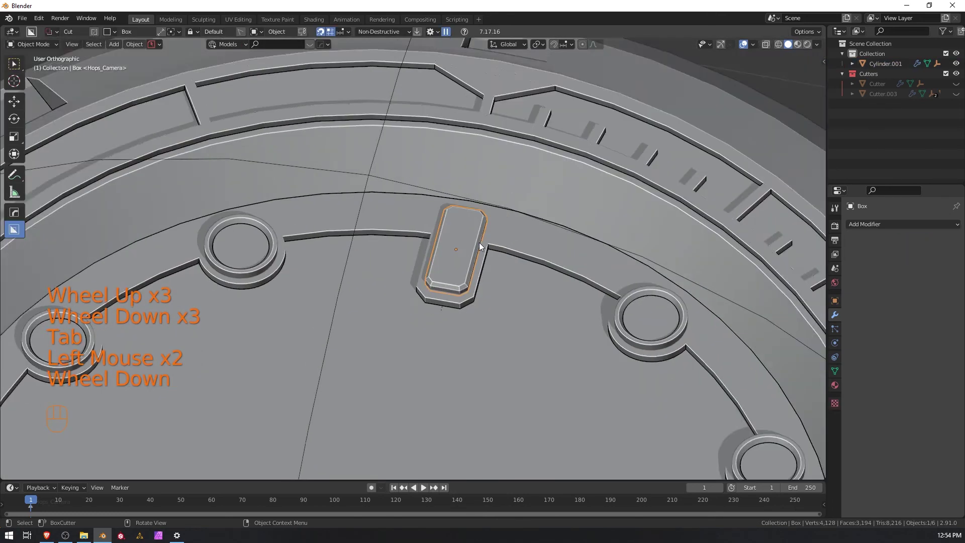
scroll(477, 243, up, 2)
scroll(494, 243, down, 4)
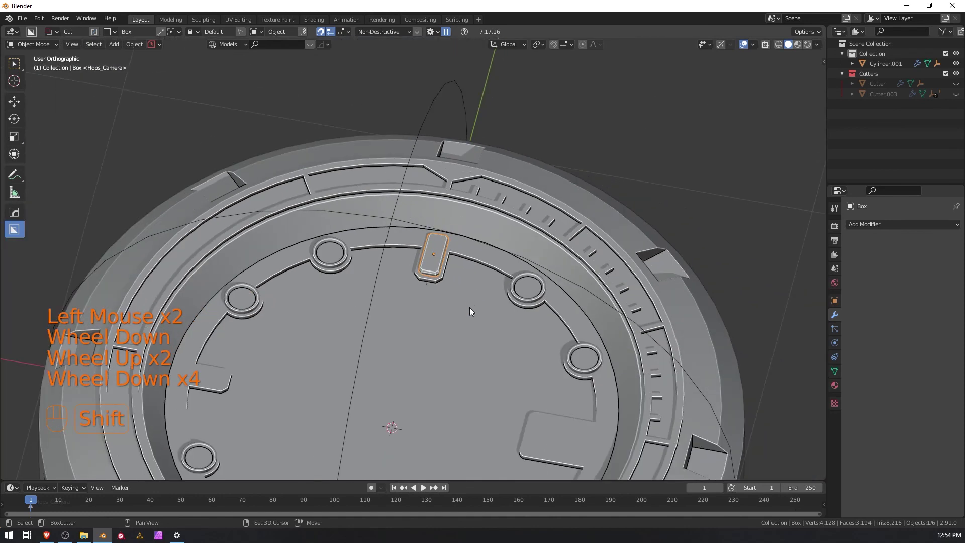
shift+middle_drag(469, 307, 496, 186)
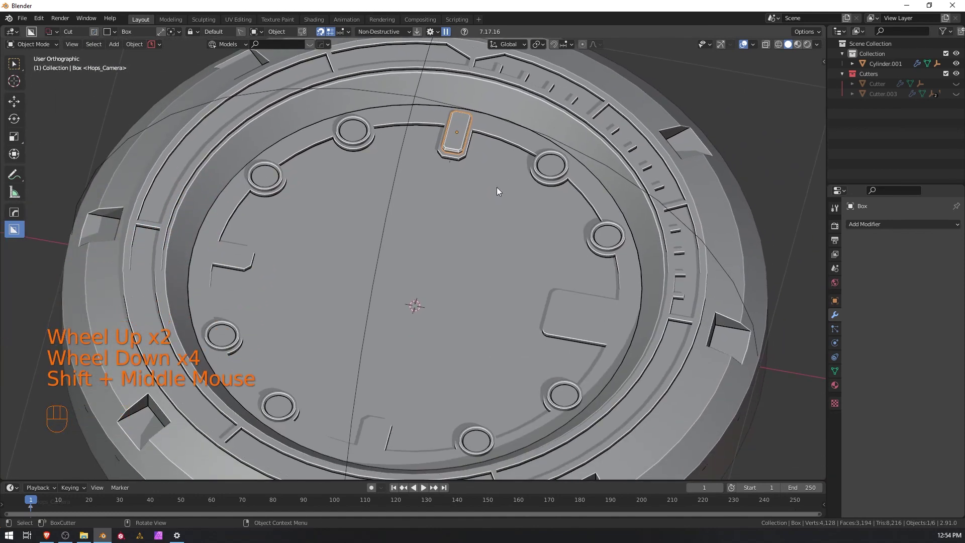
key(q)
mouse_move(488, 190)
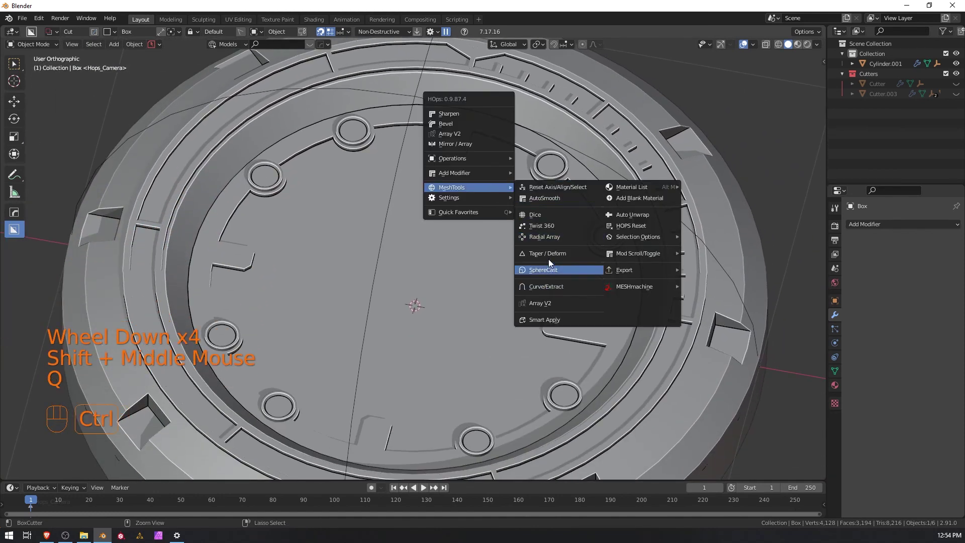
ctrl+click(548, 238)
scroll(548, 238, down, 11)
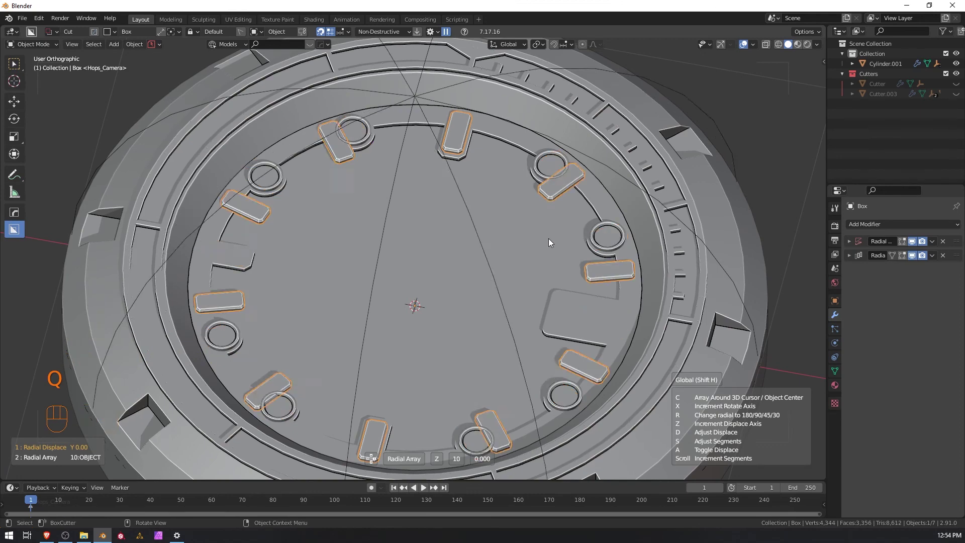
scroll(548, 238, up, 3)
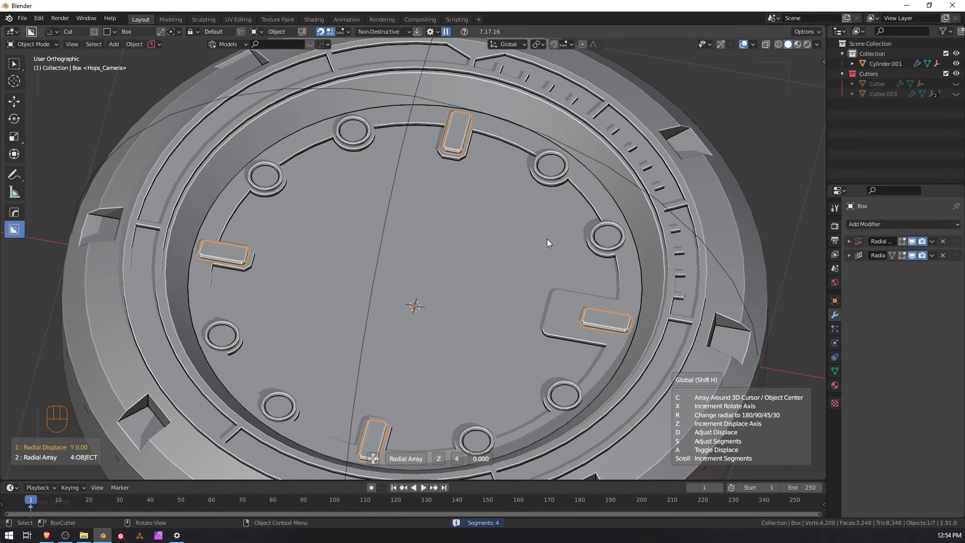
click(548, 240)
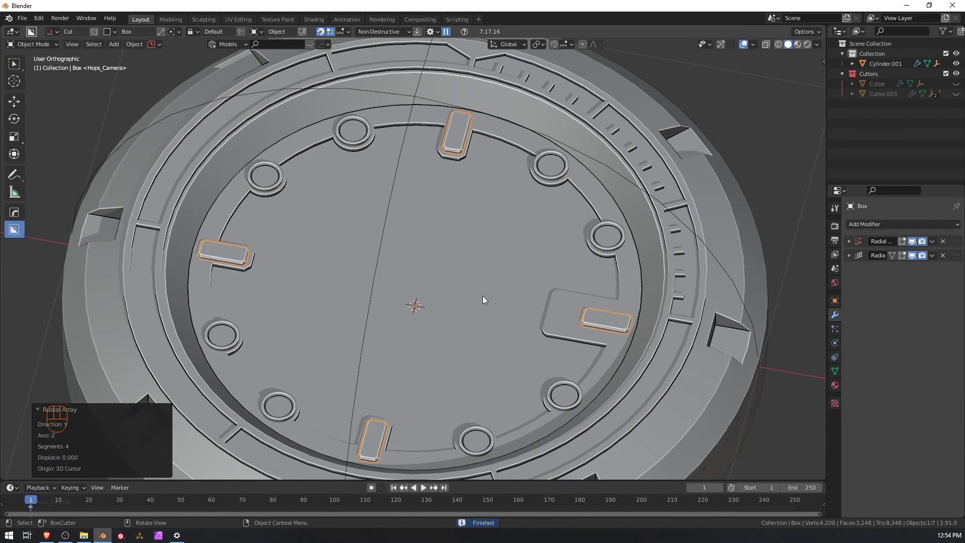
Remove the Radial Displace modifier from the blocks and apply the Radial Array modifier.
key(Tab)
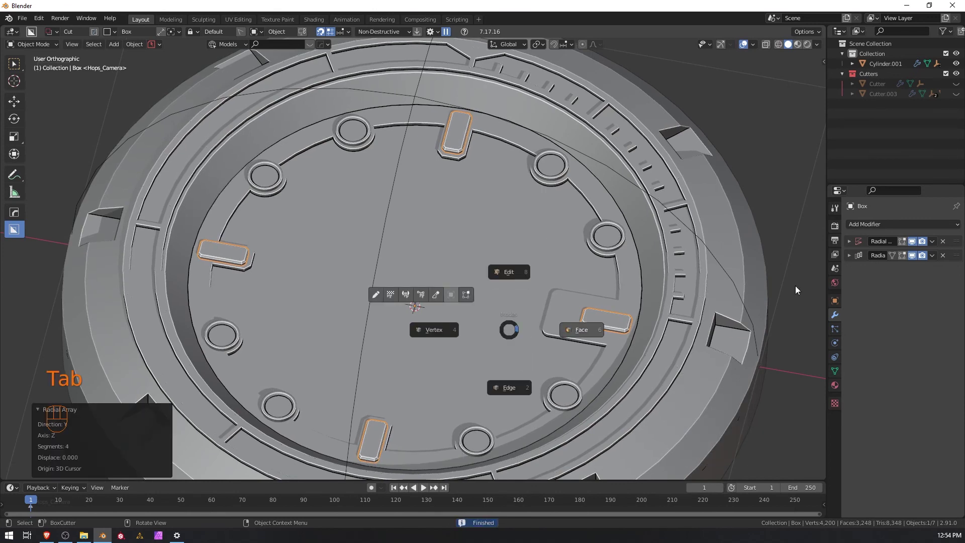
click(944, 242)
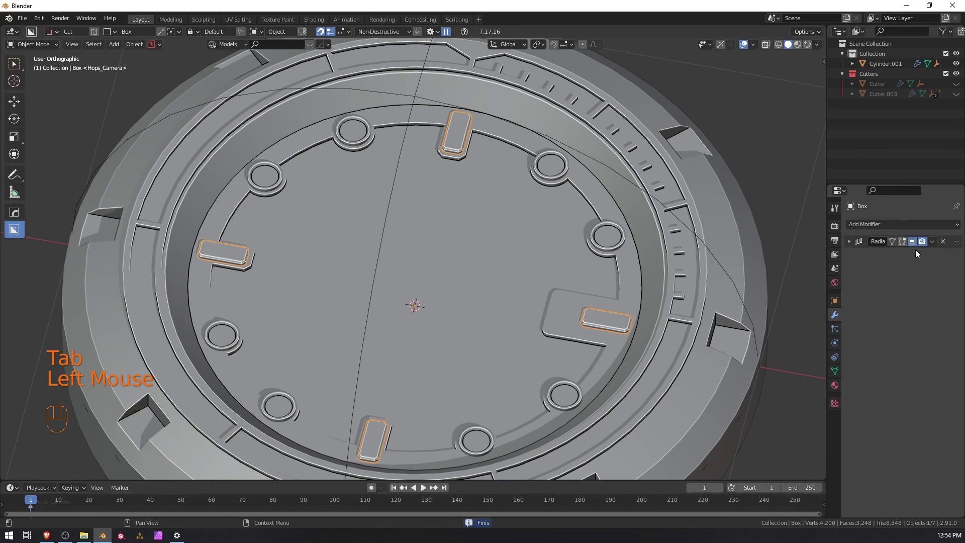
key(ctrl+a)
Delete the arrayed block that sits in the wide notch, keeping the other three, and leave edit mode.
key(Tab)
key(Tab)
key(Tab)
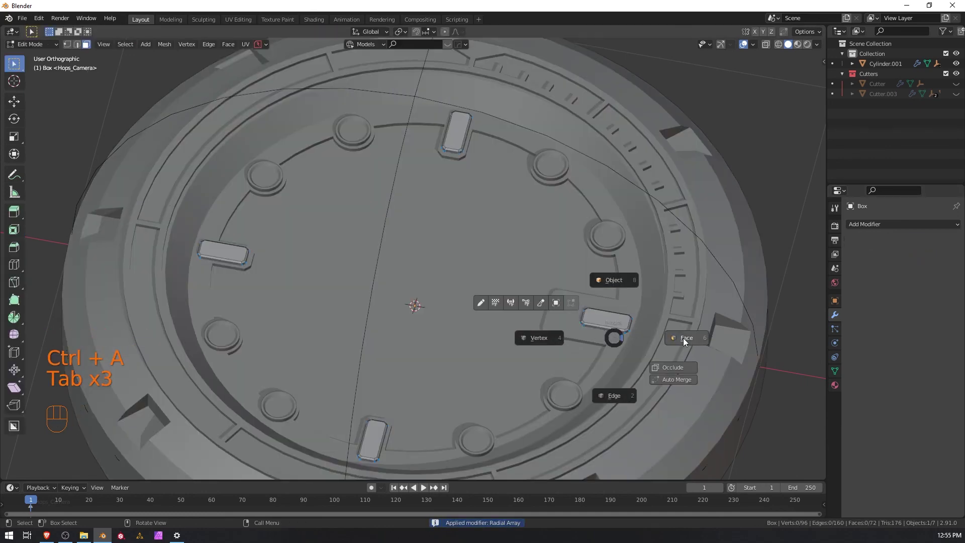
click(683, 338)
key(l)
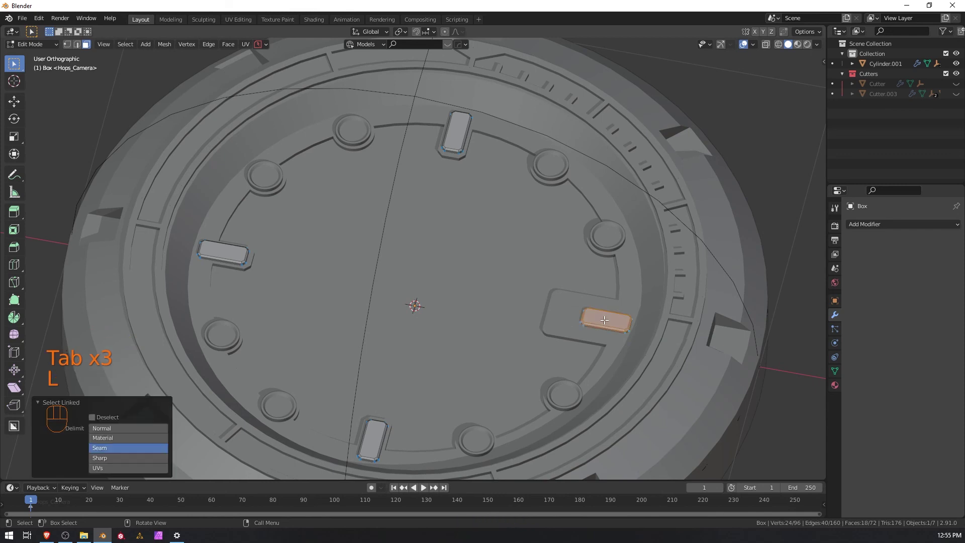
key(x)
click(584, 321)
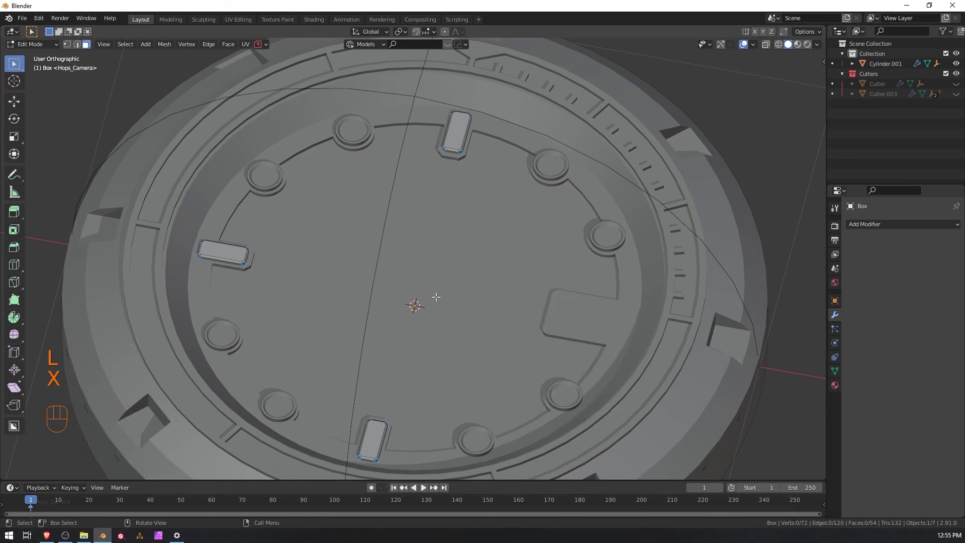
key(Tab)
click(462, 306)
Knife-cut the top face of the block in the upper rim notch lengthwise, from midpoint to midpoint of its short edges.
shift+middle_drag(494, 177, 486, 229)
key(Tab)
click(541, 316)
scroll(464, 239, up, 4)
scroll(464, 239, up, 2)
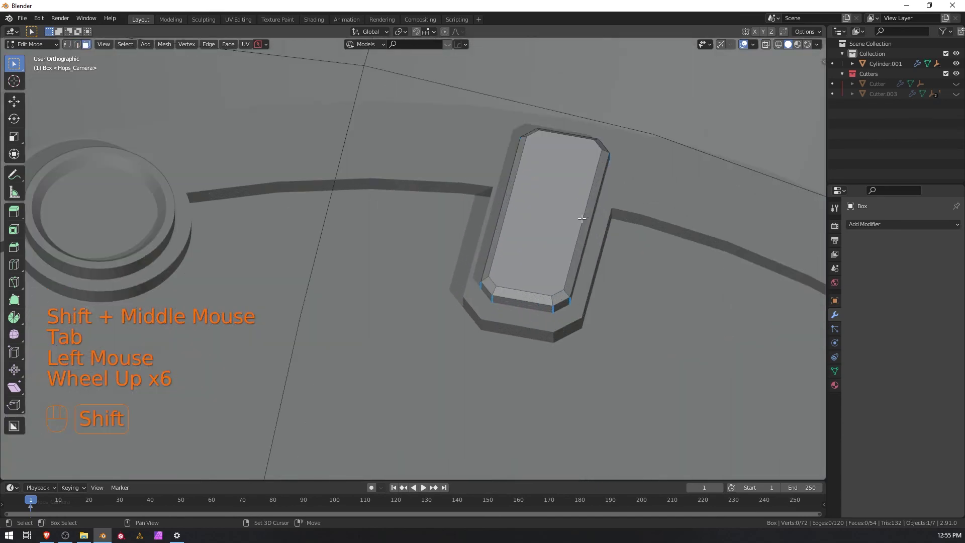
shift+middle_drag(591, 186, 407, 281)
scroll(408, 281, up, 2)
key(k)
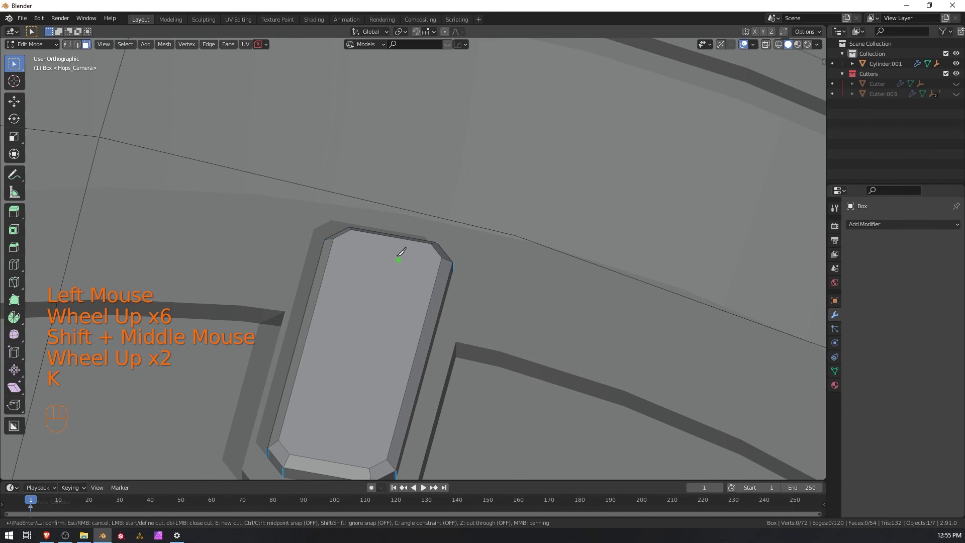
key(ctrl)
click(392, 235)
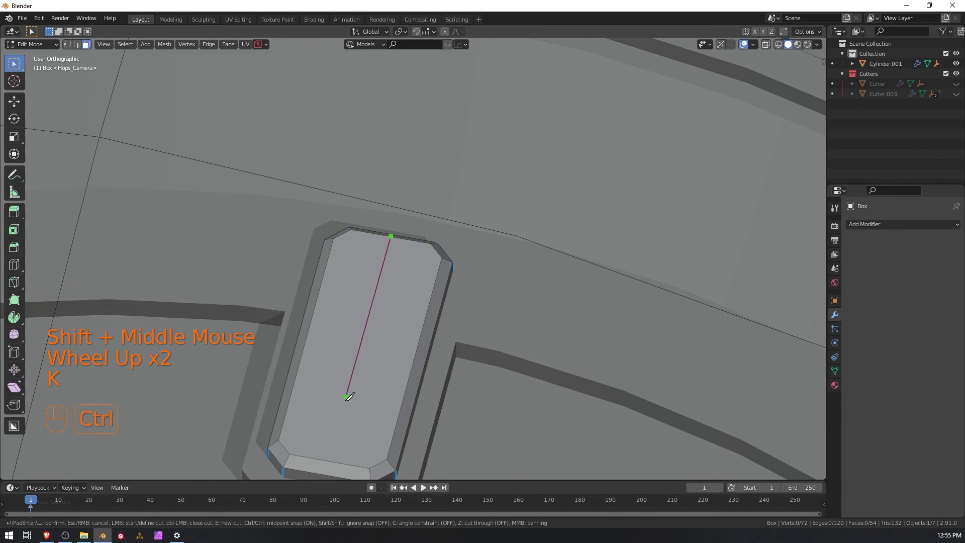
click(324, 459)
key(Return)
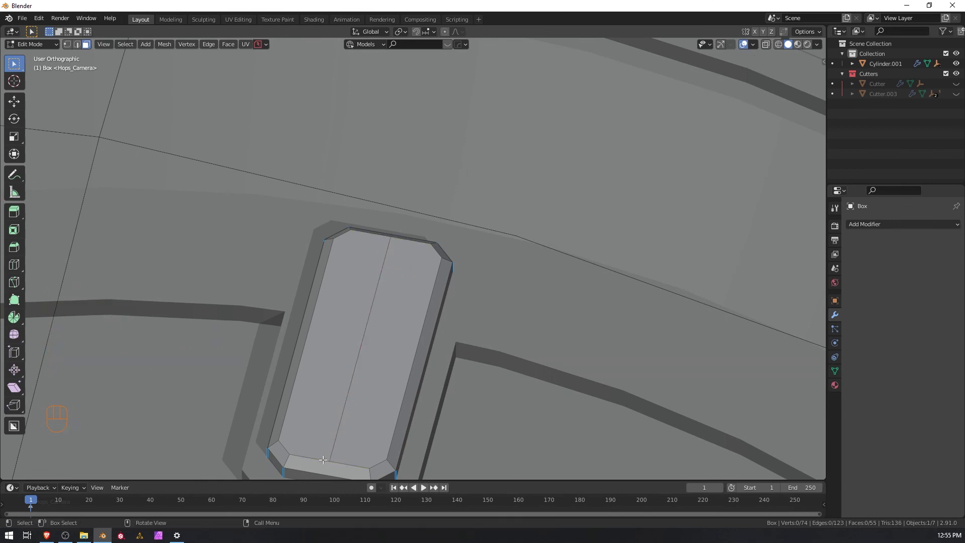
Select the top faces of all three blocks, including both halves of the split face.
scroll(350, 388, down, 3)
key(Tab)
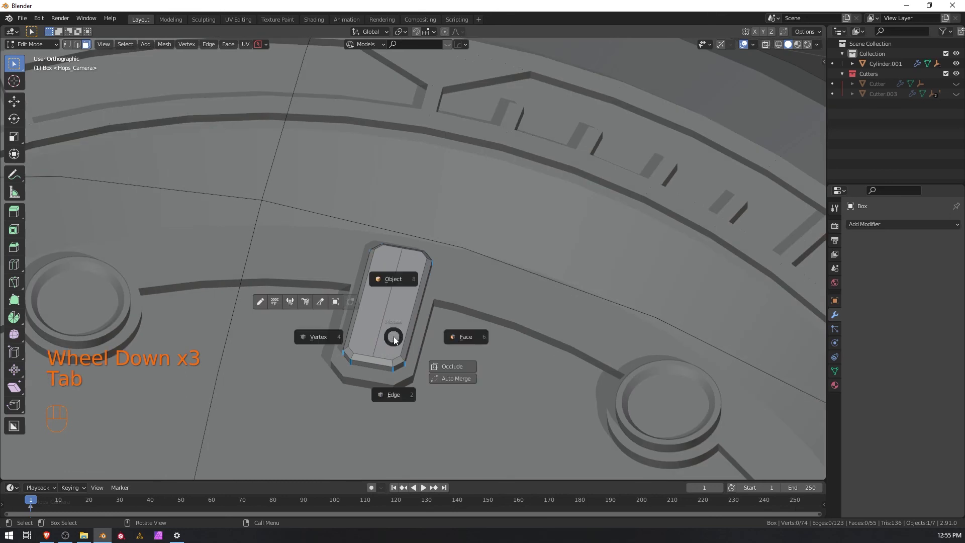
click(408, 302)
shift+click(374, 301)
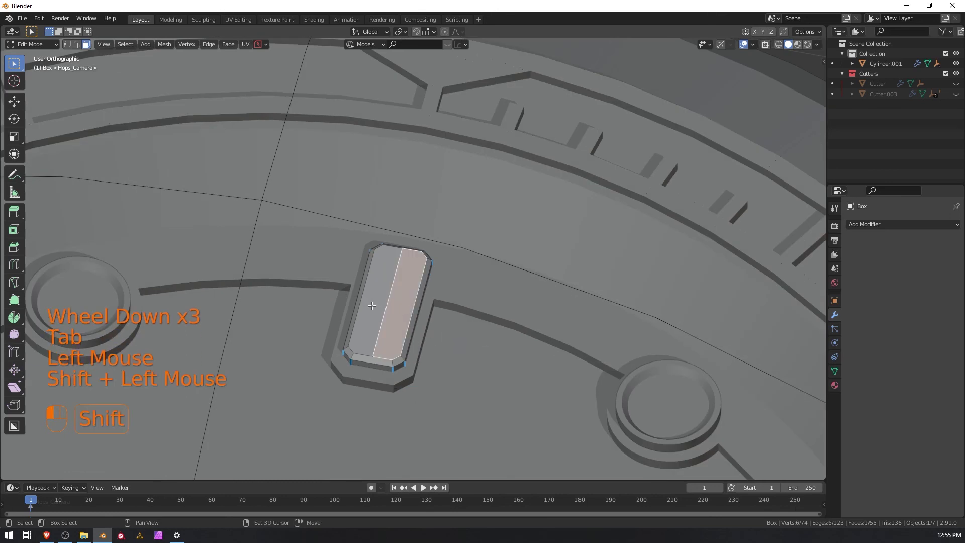
shift+middle_drag(368, 404, 733, 100)
shift+middle_drag(338, 255, 633, 142)
shift+click(411, 252)
shift+middle_drag(577, 328, 353, 95)
shift+scroll(644, 412, down, 1)
shift+click(650, 415)
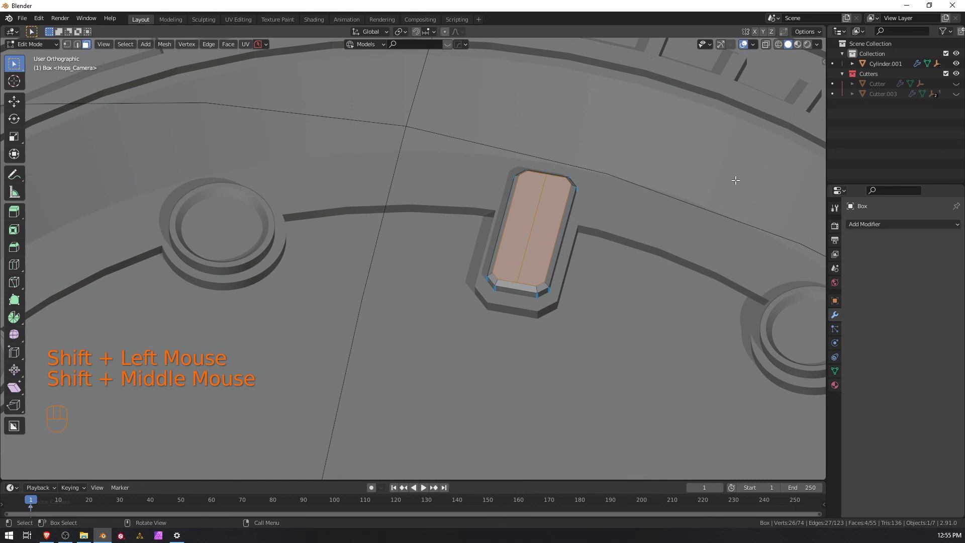
Inset the marker's selected top faces individually by about 0.0043 m, and recess a second inset about 0.0038 m thick and 0.0035 m deep.
key(i)
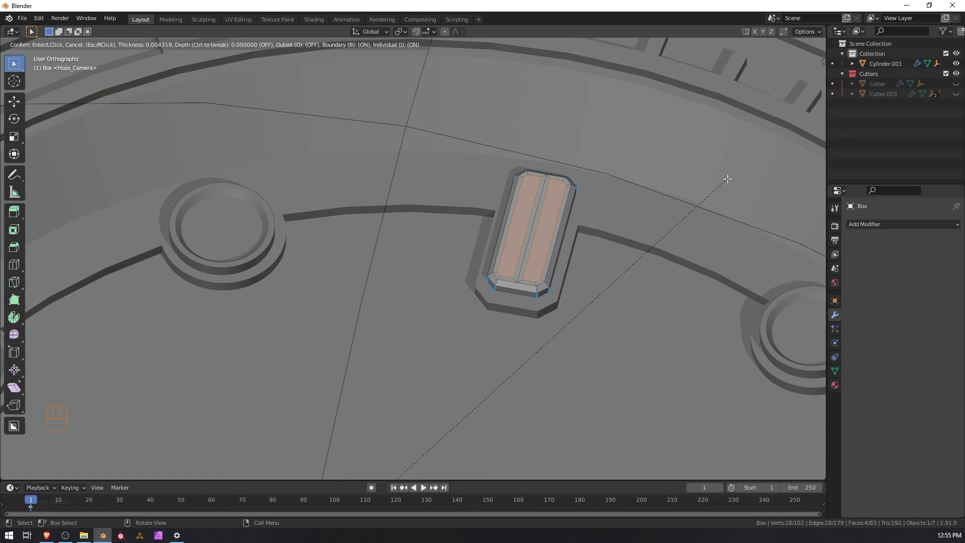
click(727, 178)
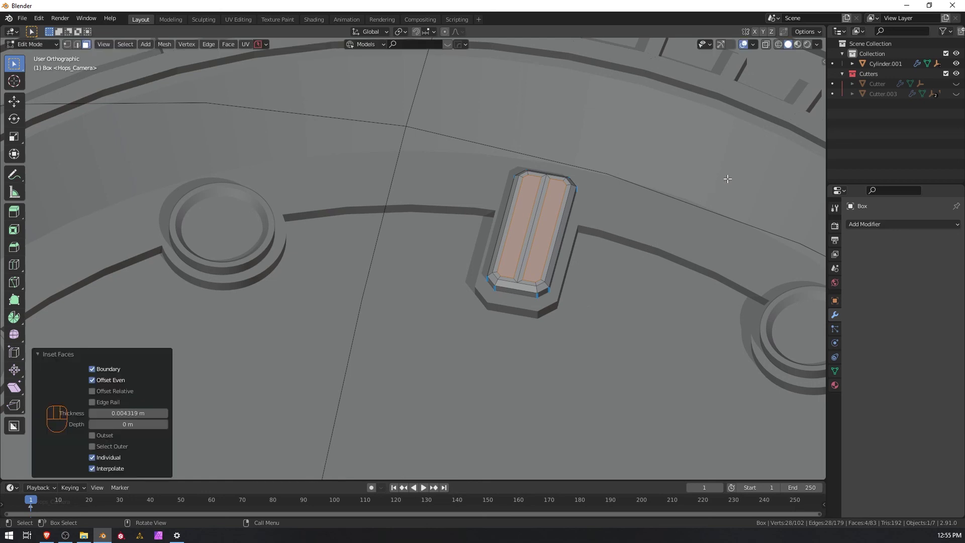
key(i)
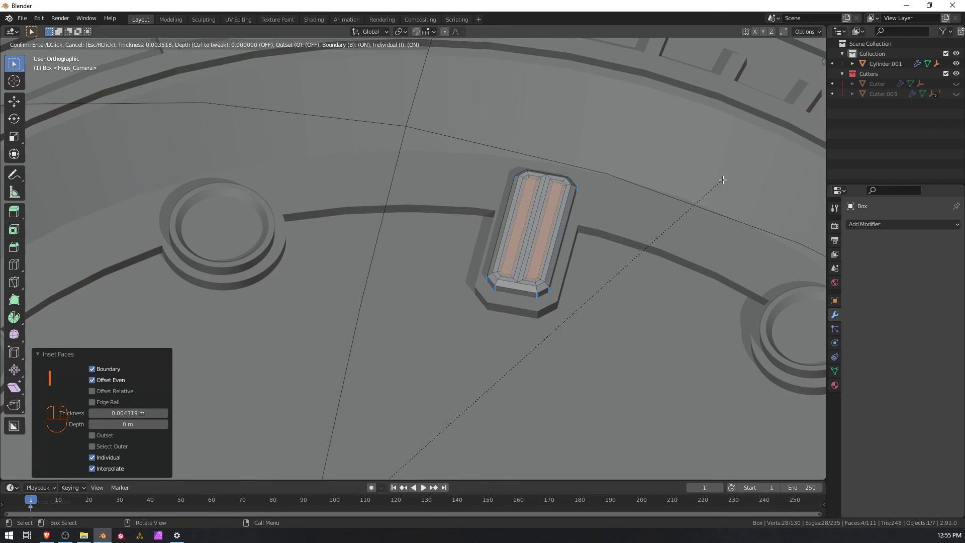
key(ctrl)
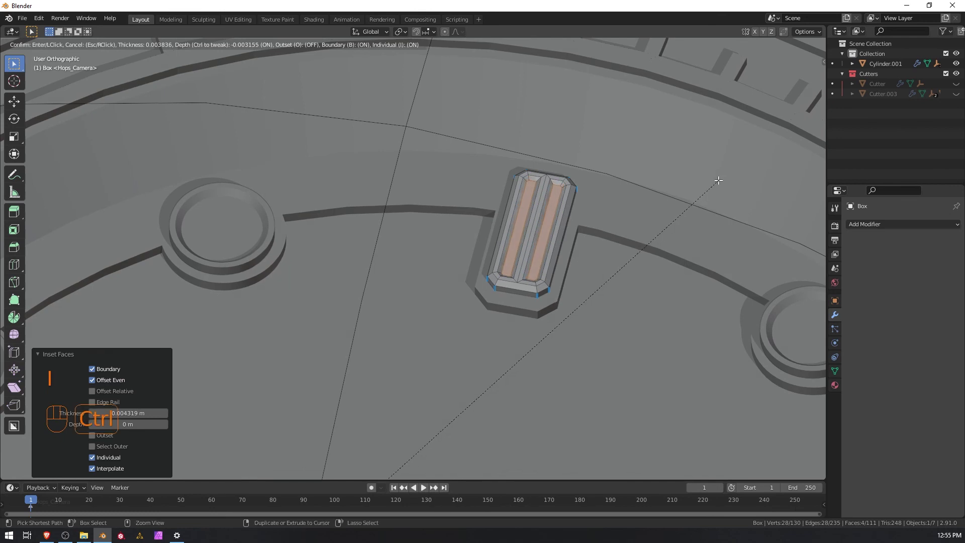
click(718, 181)
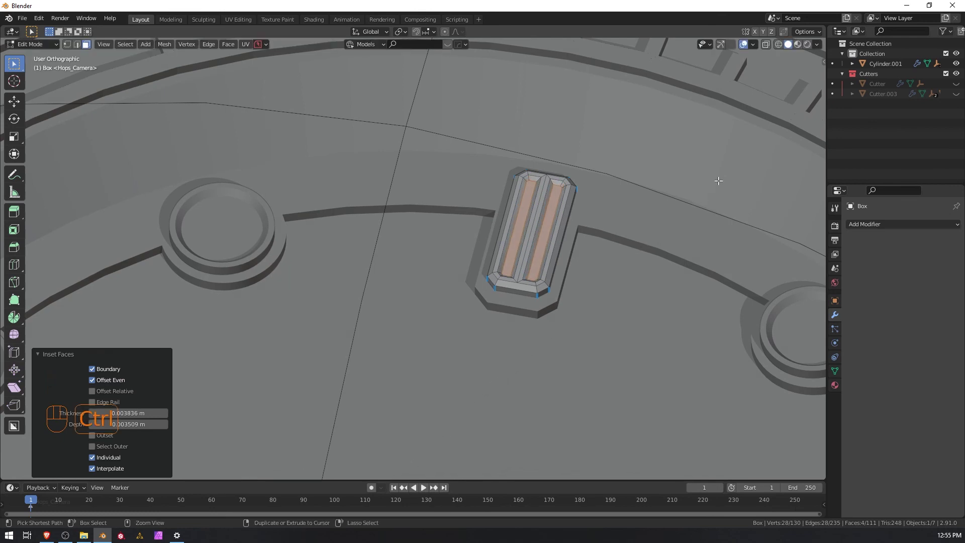
scroll(573, 257, down, 3)
scroll(534, 255, up, 5)
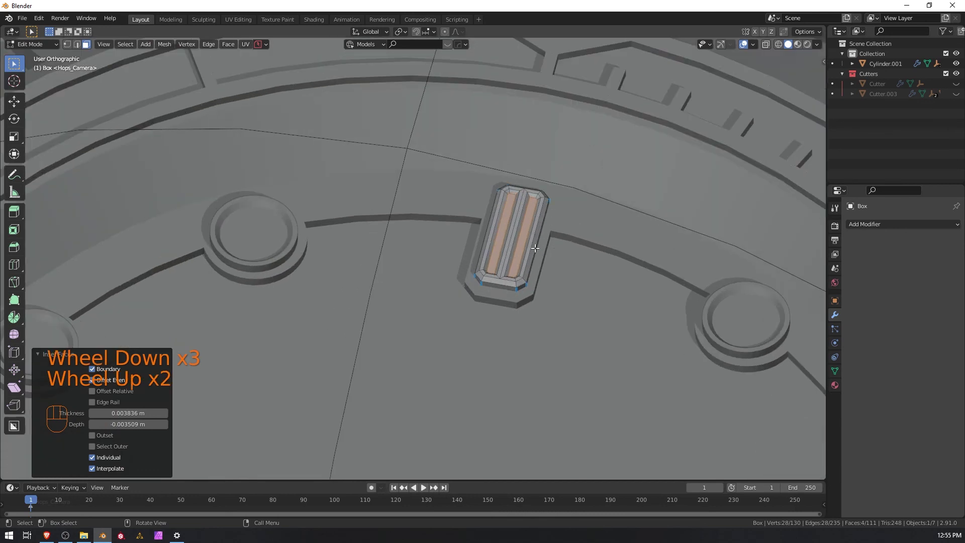
shift+middle_drag(569, 242, 463, 227)
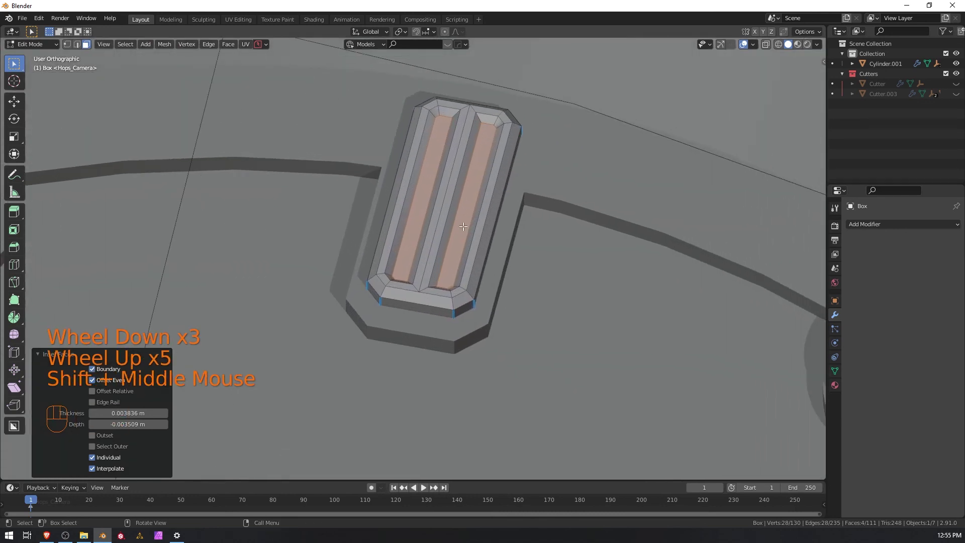
key(Tab)
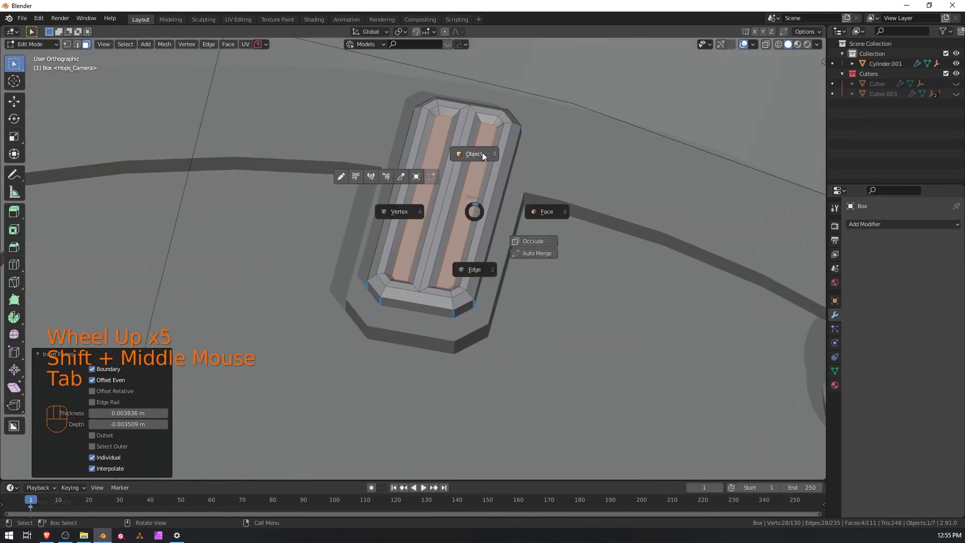
click(480, 154)
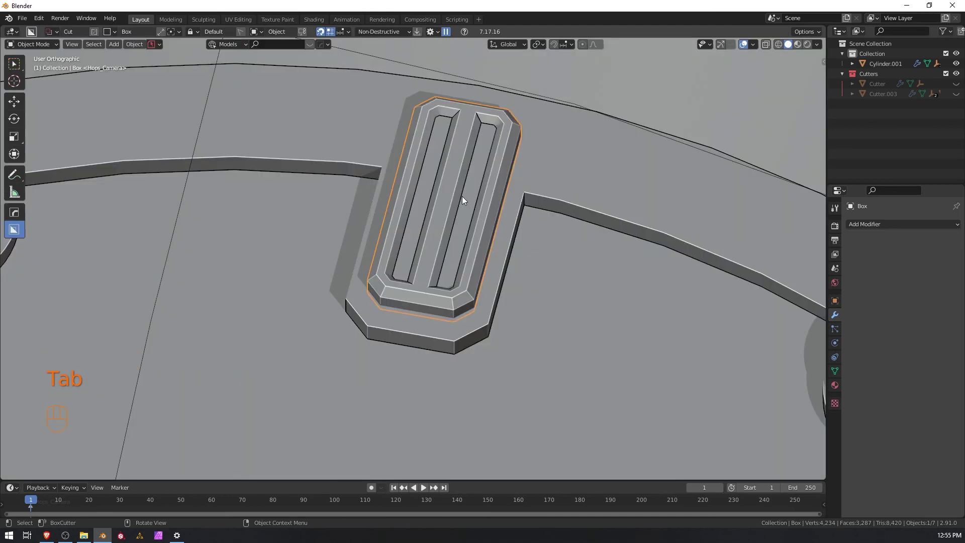
Examine the grooved marker and compare it with the other markers around the dial.
key(q)
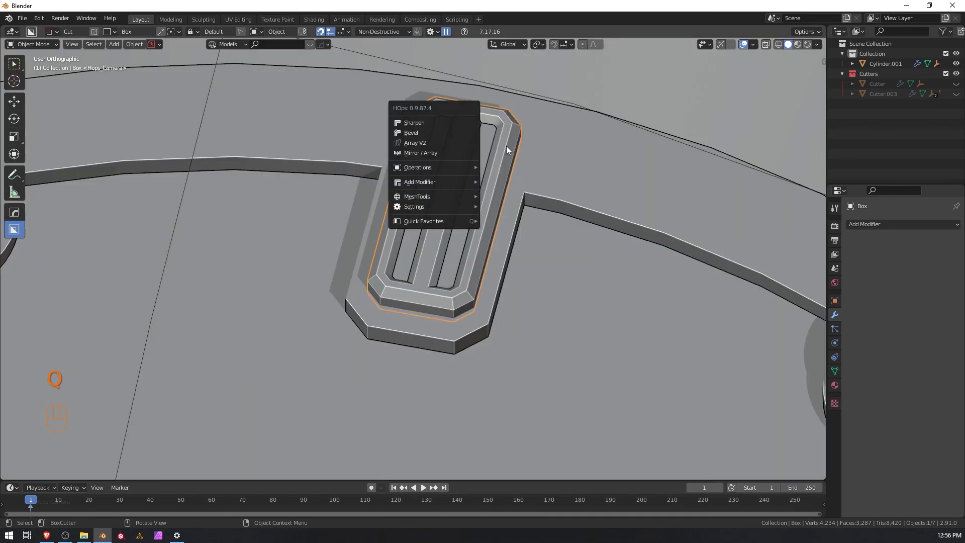
scroll(485, 163, down, 2)
middle_drag(480, 186, 460, 200)
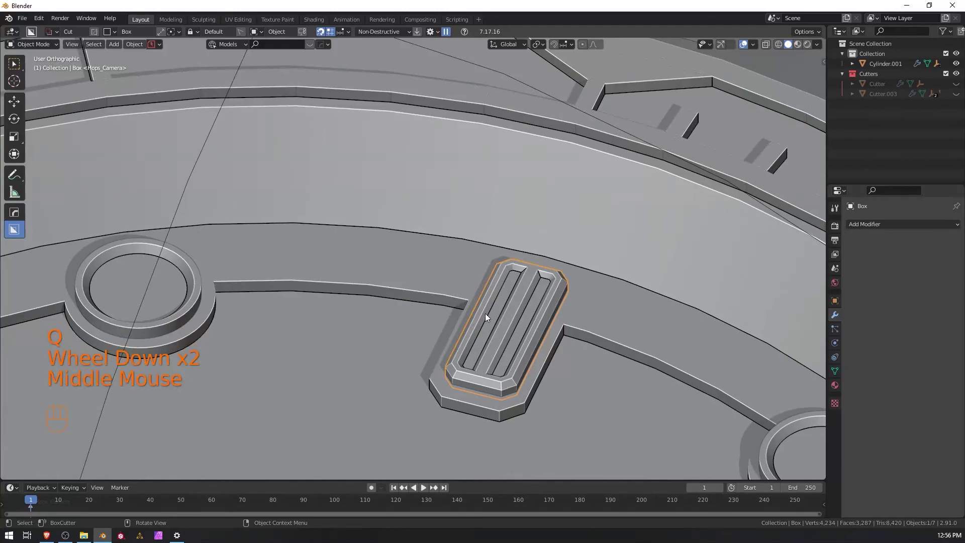
scroll(449, 337, down, 3)
scroll(447, 338, down, 1)
shift+middle_drag(447, 338, 429, 360)
shift+middle_drag(584, 141, 560, 159)
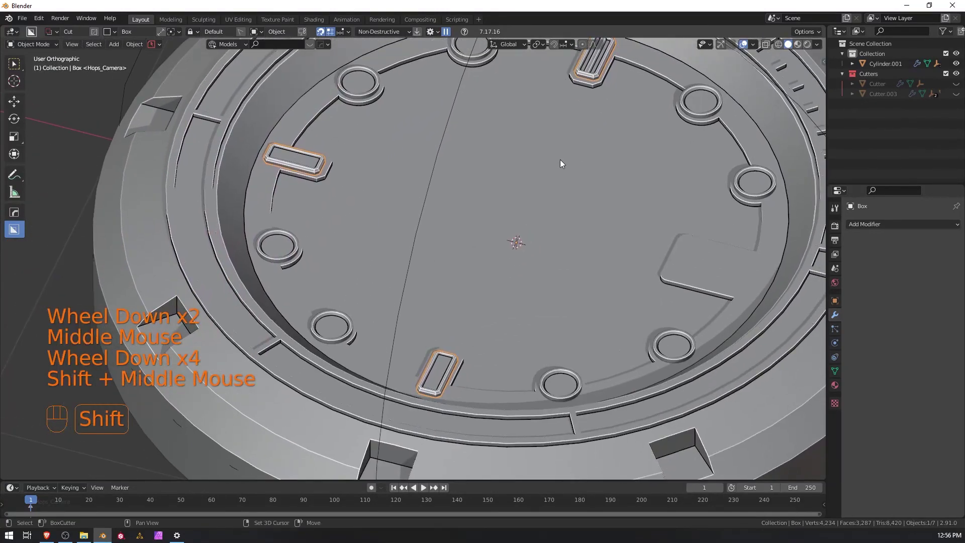
scroll(505, 354, up, 2)
scroll(484, 405, down, 3)
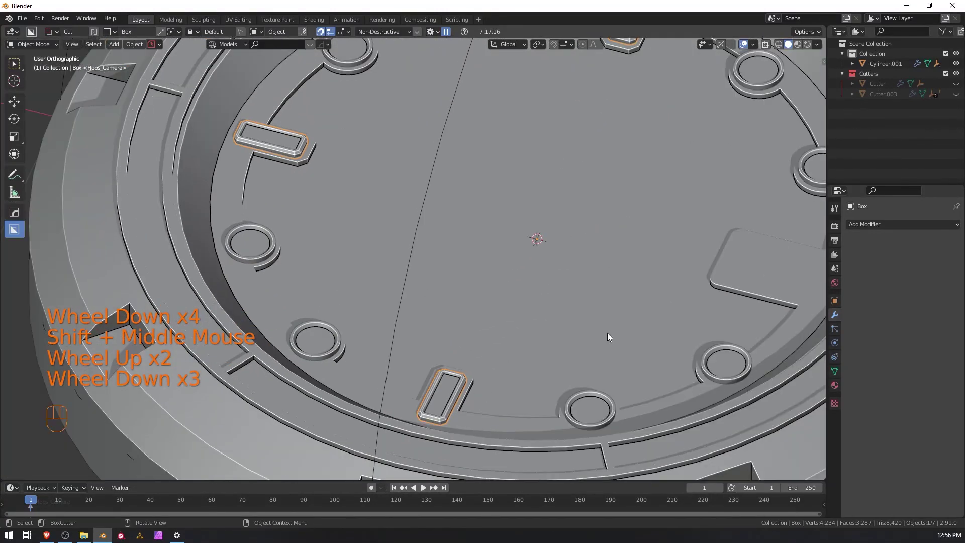
From the top view with the dial body active, draw a centred BoxCutter box inside the rounded rectangular frame and set it to Make.
key(KP_7)
shift+middle_drag(770, 244, 382, 241)
scroll(409, 183, up, 3)
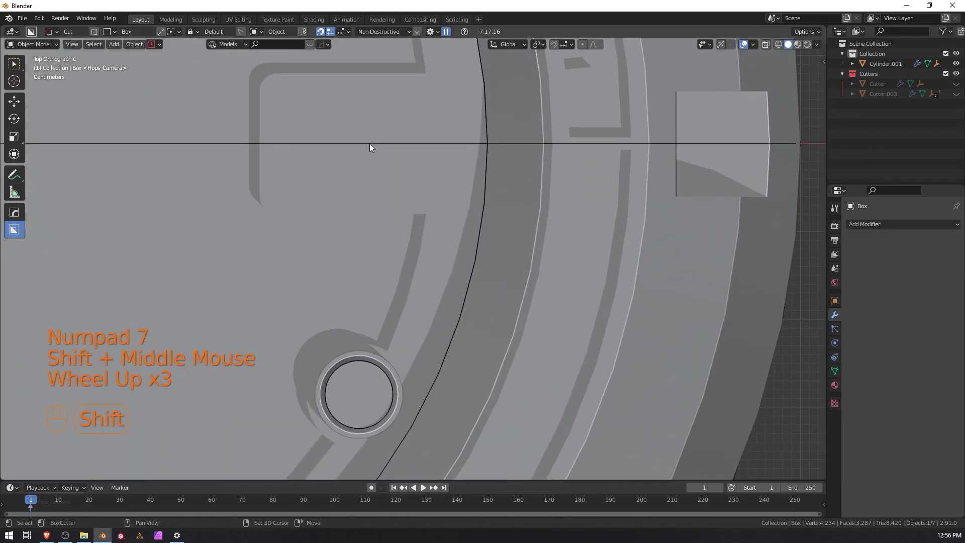
shift+middle_drag(370, 144, 421, 240)
click(432, 213)
scroll(433, 213, down, 4)
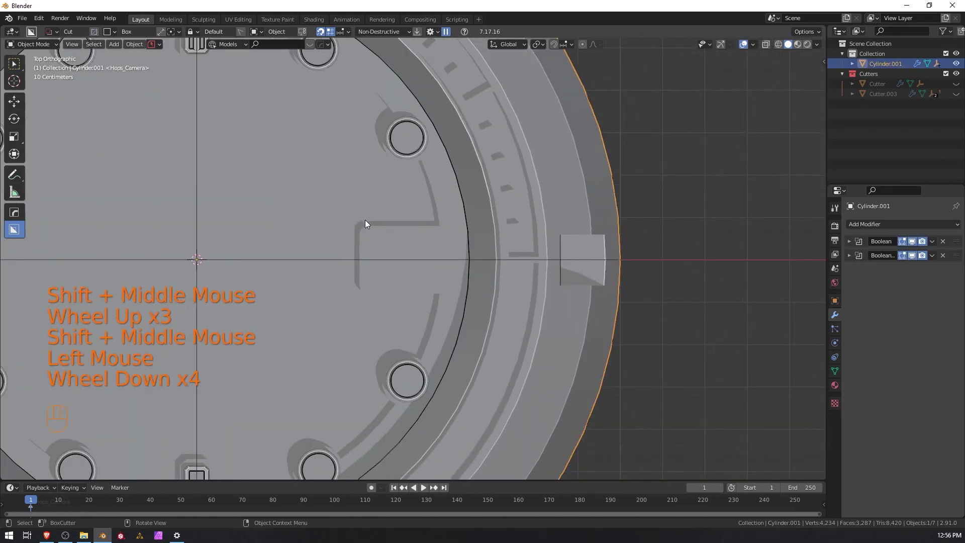
scroll(401, 261, up, 3)
key(d)
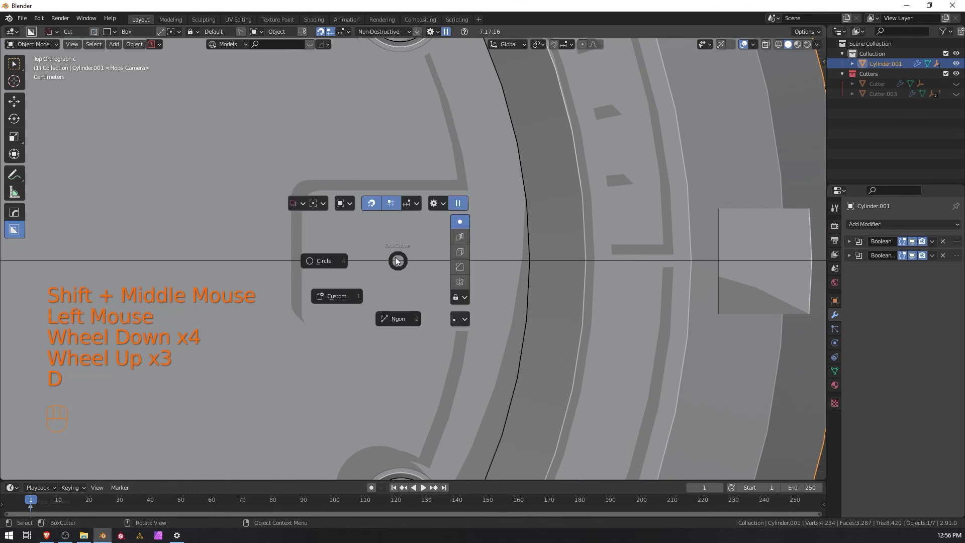
key(ctrl)
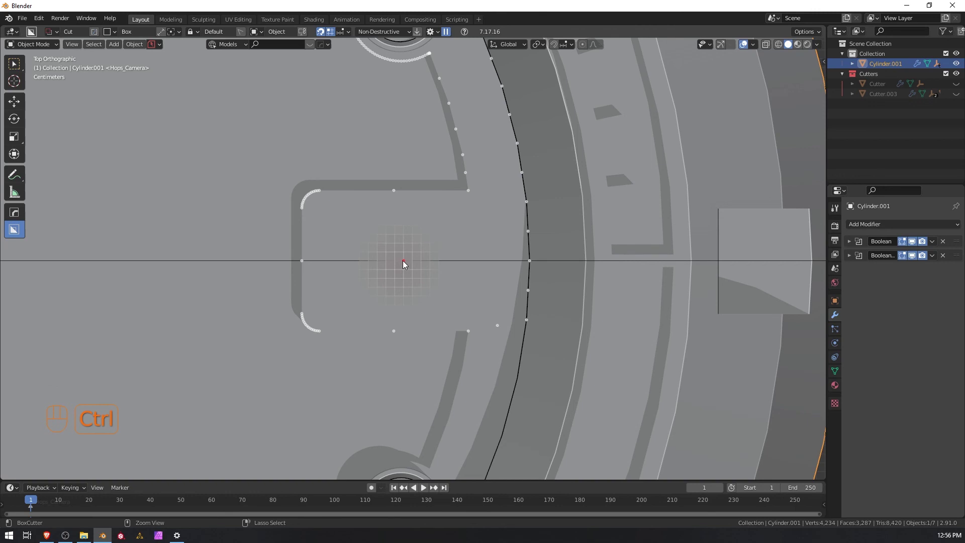
ctrl+drag(403, 260, 488, 317)
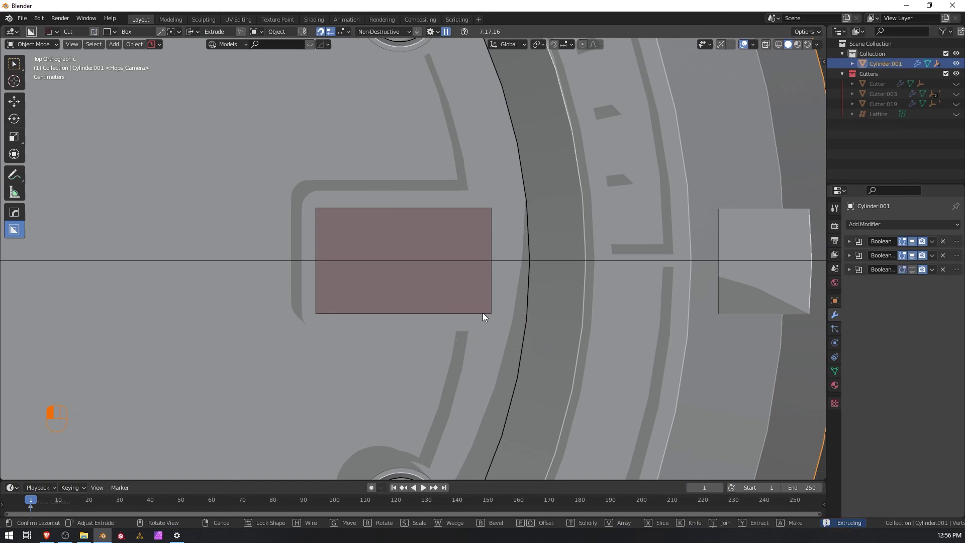
key(a)
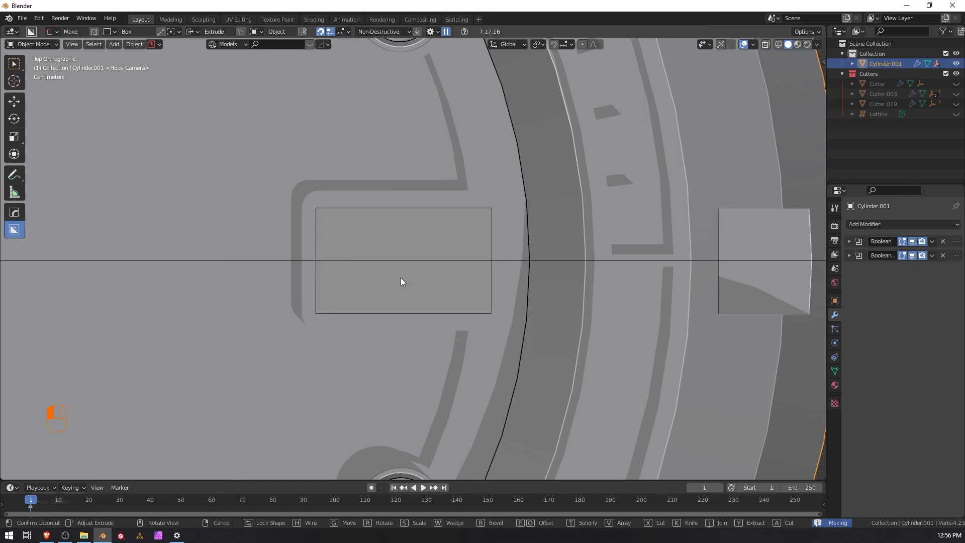
Offset the box slightly above the dial surface and lock its shape.
scroll(401, 279, up, 1)
middle_drag(400, 279, 401, 222)
mouse_move(401, 219)
mouse_down()
mouse_move(369, 194)
mouse_move(400, 200)
mouse_up()
scroll(399, 201, up, 1)
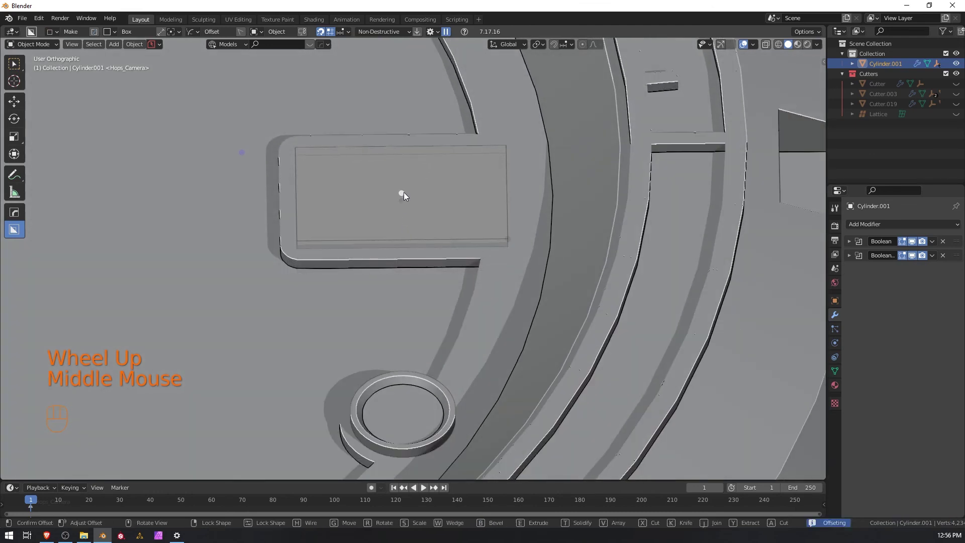
click(400, 201)
Bevel the box's vertical corners to match the surrounding frame and create it as a separate object.
middle_drag(400, 200, 436, 288)
scroll(407, 143, down, 3)
scroll(399, 147, up, 3)
scroll(436, 292, up, 2)
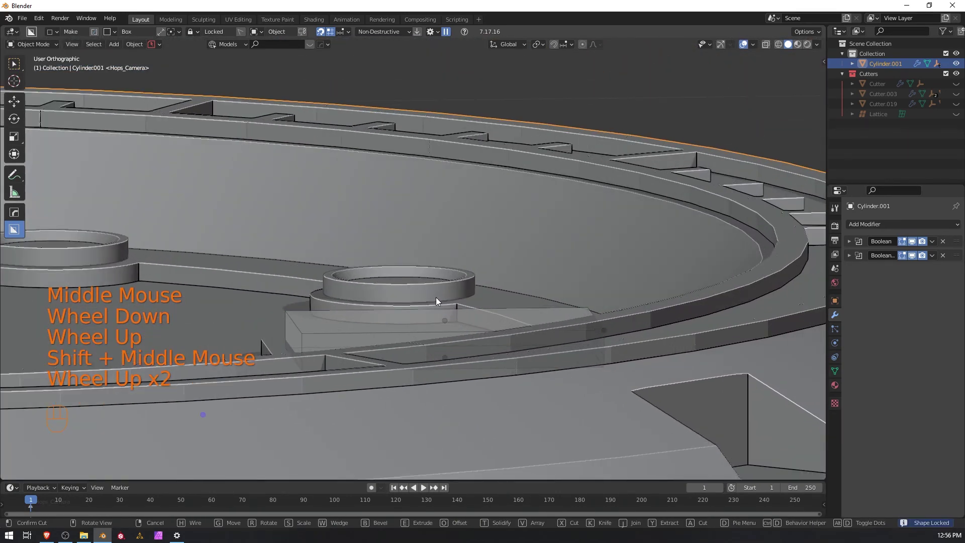
mouse_move(444, 318)
middle_down()
mouse_move(440, 265)
mouse_move(439, 312)
middle_up()
scroll(472, 339, up, 1)
shift+middle_drag(471, 340, 456, 182)
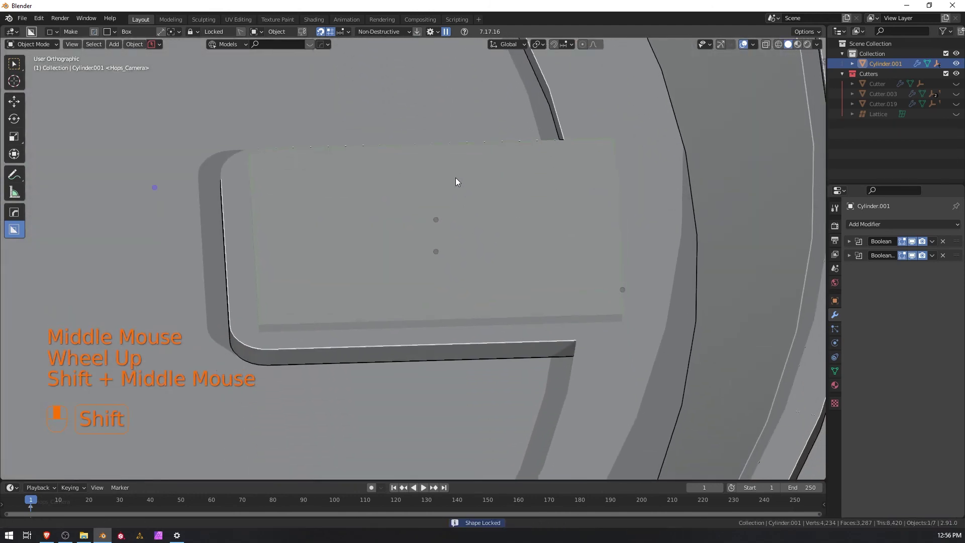
key(b)
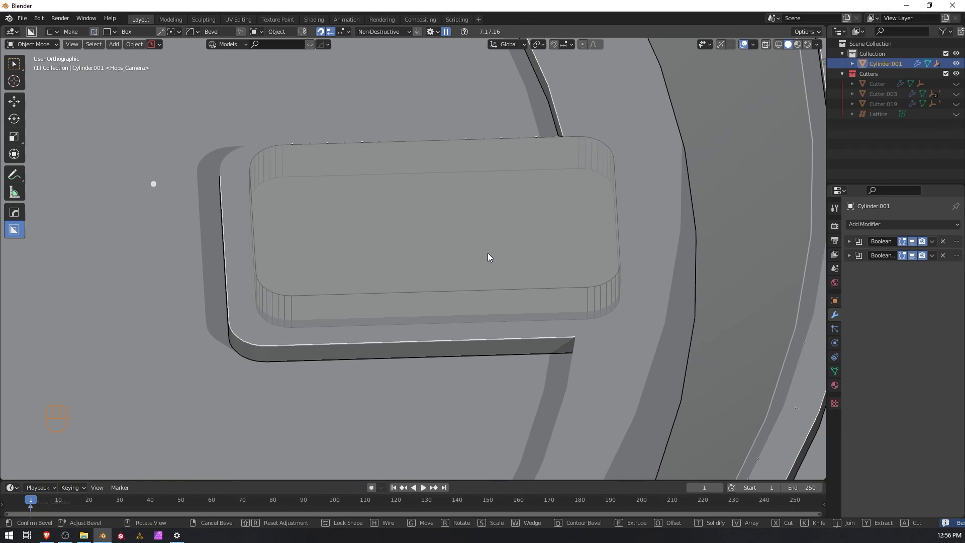
click(485, 253)
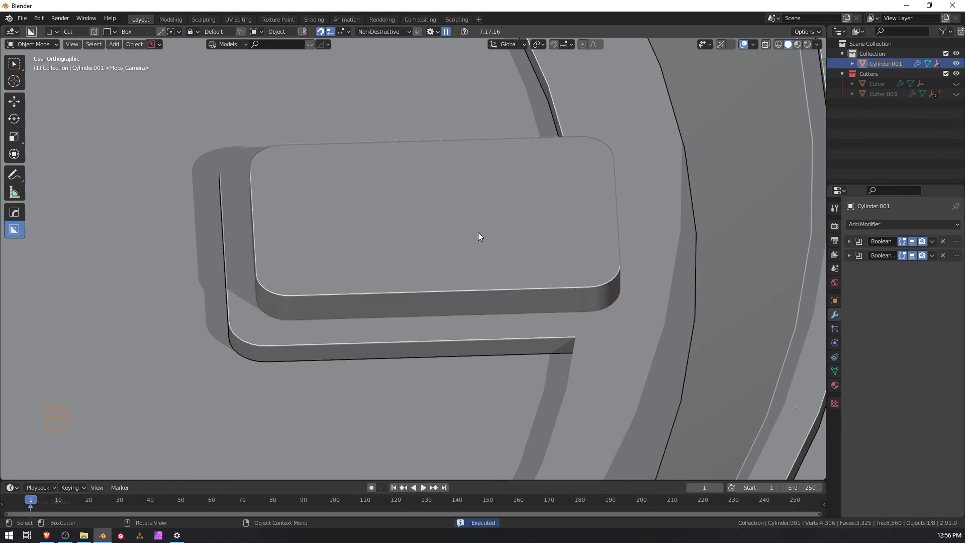
Apply the Bevel modifier on the new rounded box and open its mesh for editing.
click(555, 223)
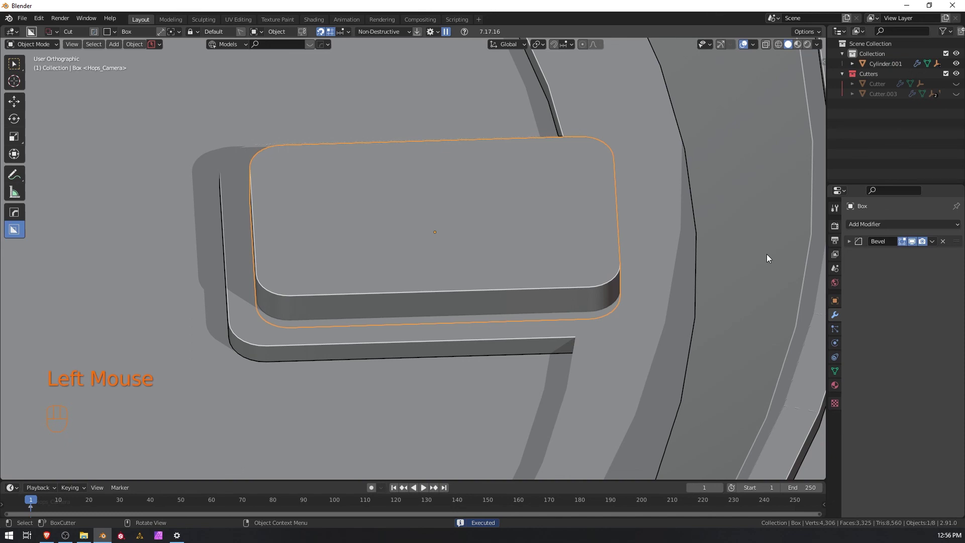
key(ctrl+a)
key(Tab)
Inset the rounded box's top face by about 0.0097 m.
click(536, 230)
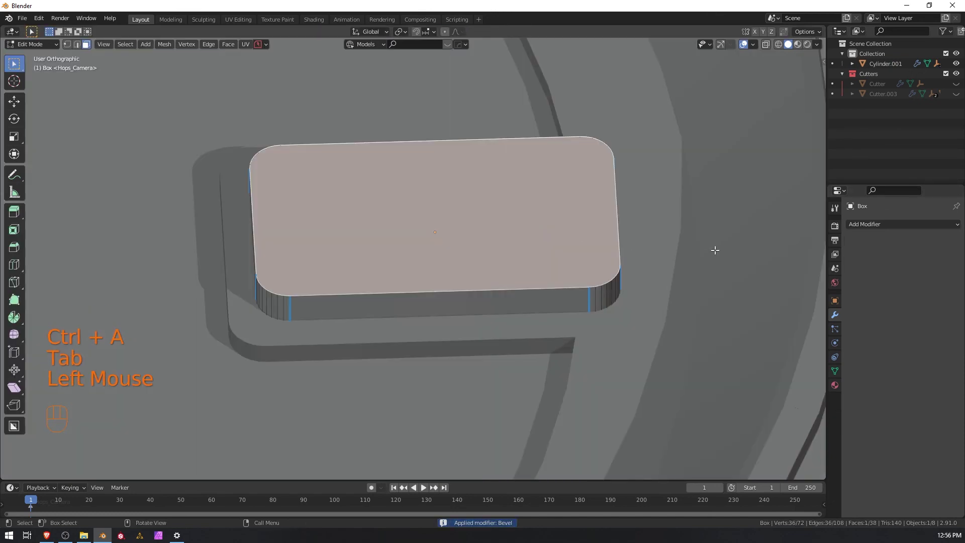
key(i)
right_click(698, 245)
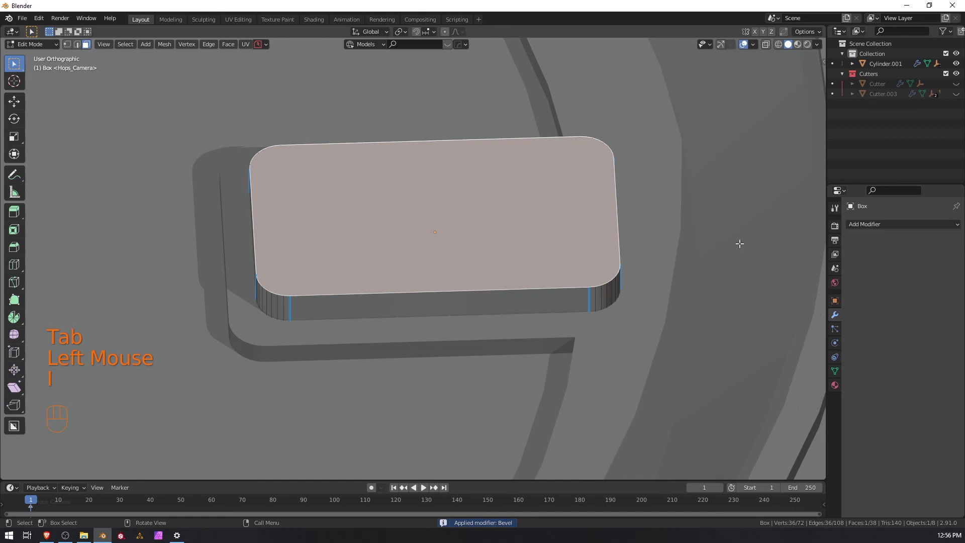
key(i)
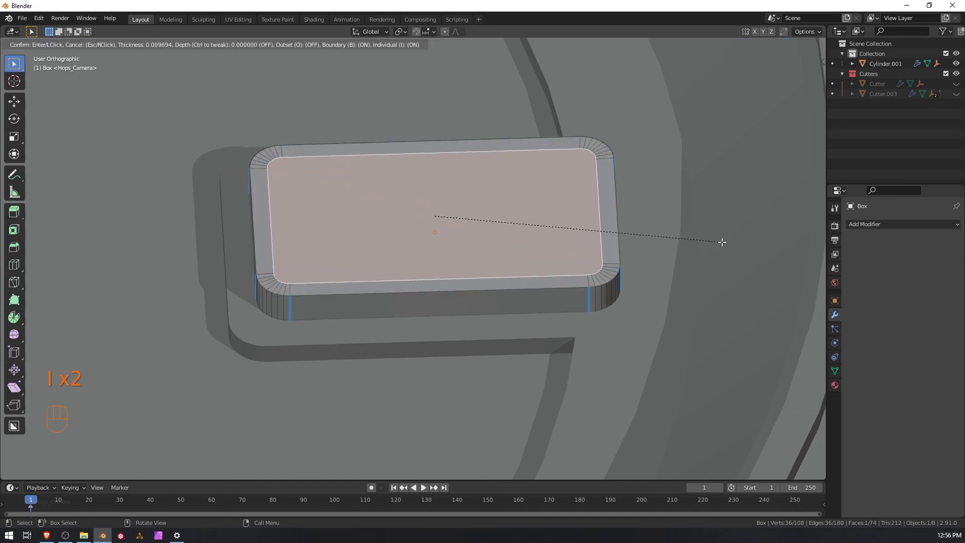
click(721, 242)
Sink the inset face about 0.0103 m with zero thickness to form a straight-walled recess, and return to Object Mode.
key(i)
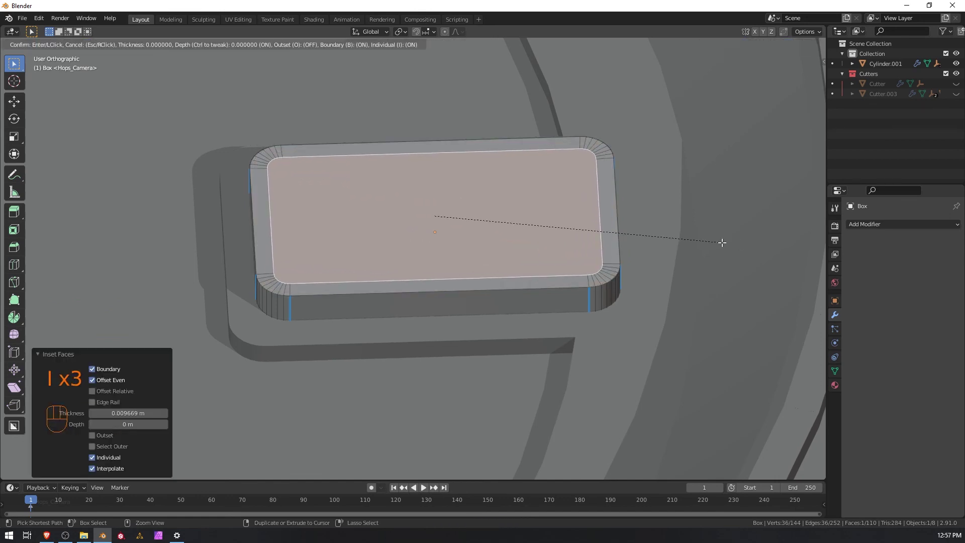
key(ctrl)
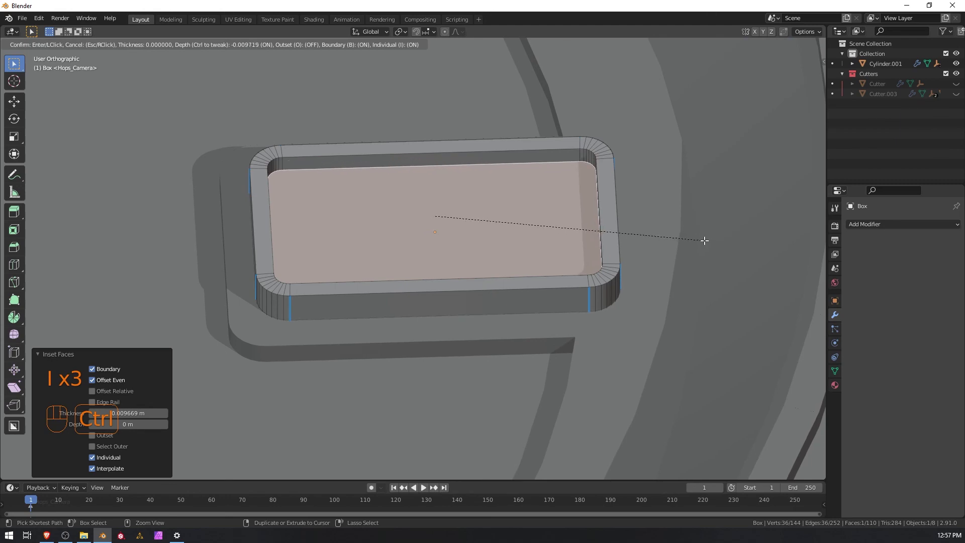
click(703, 241)
scroll(457, 230, down, 2)
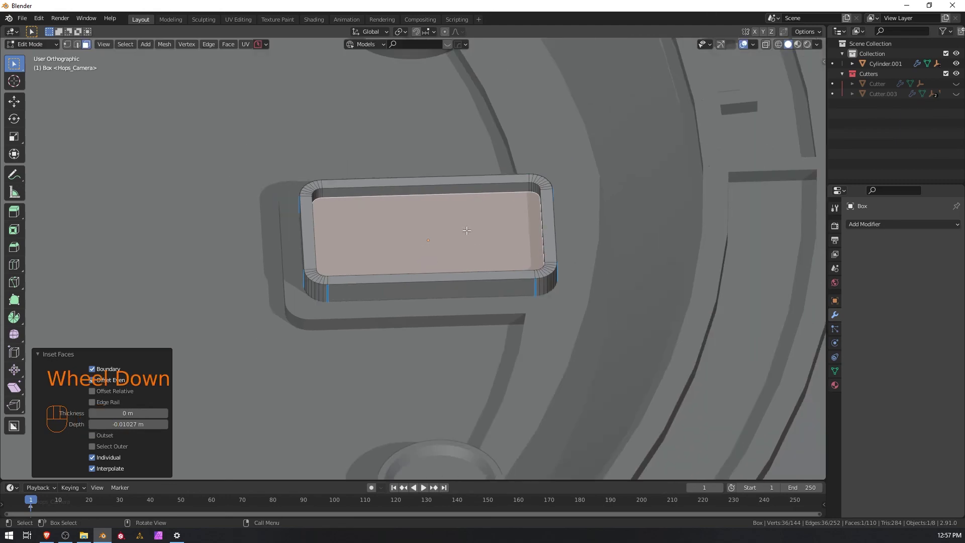
key(Tab)
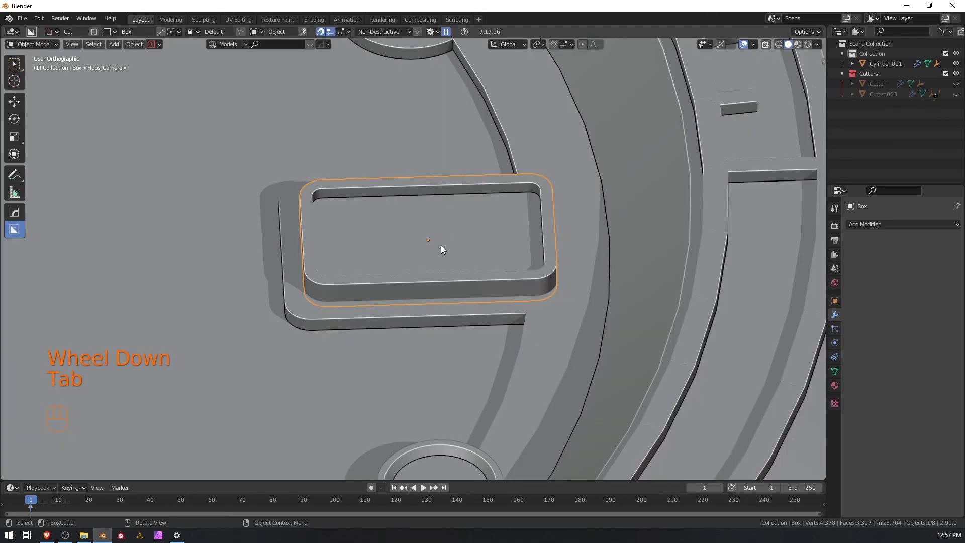
Examine the recessed rounded box up close and within the whole dial, finishing with the dial body selected.
scroll(442, 246, down, 3)
middle_drag(441, 245, 477, 225)
scroll(435, 239, down, 2)
scroll(477, 225, up, 10)
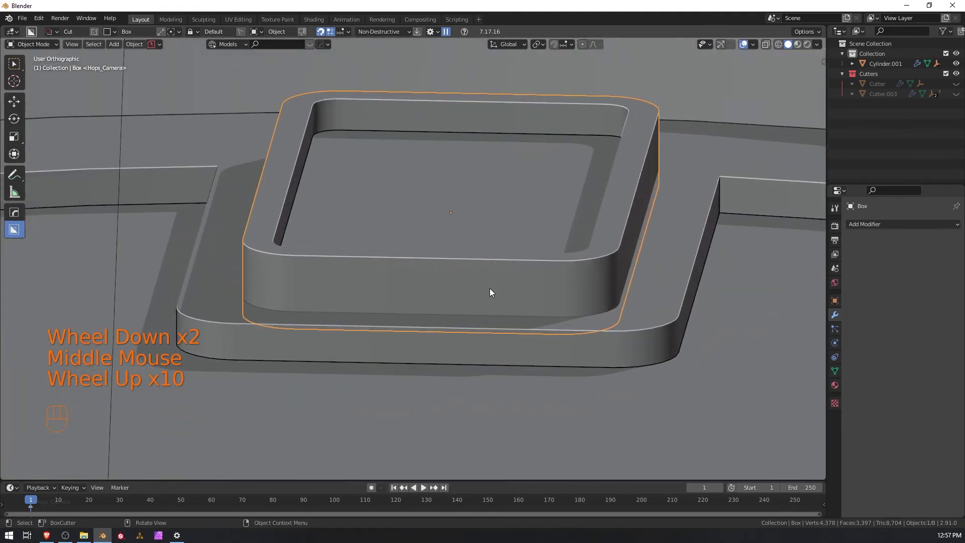
middle_drag(490, 291, 375, 296)
scroll(447, 325, down, 5)
scroll(375, 296, down, 2)
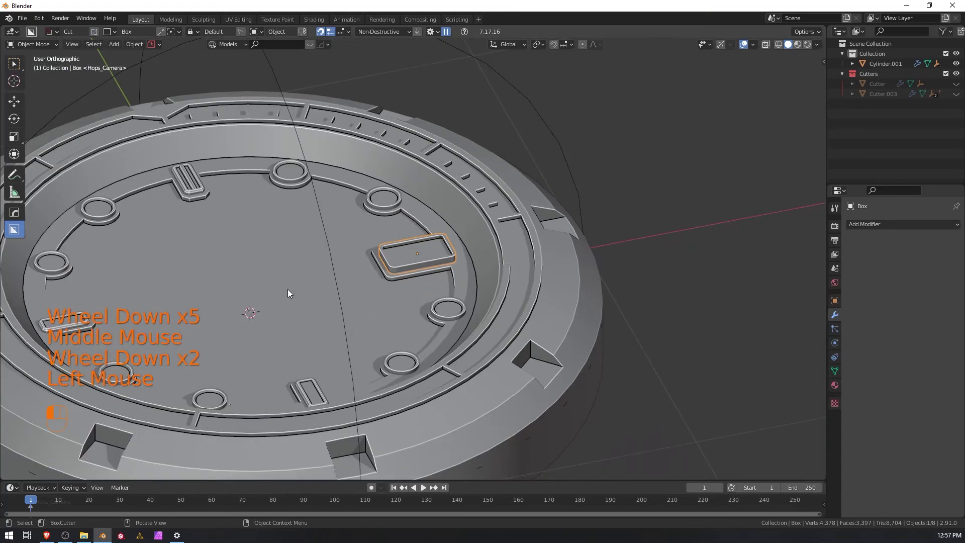
click(355, 253)
scroll(354, 253, down, 1)
middle_drag(355, 254, 466, 251)
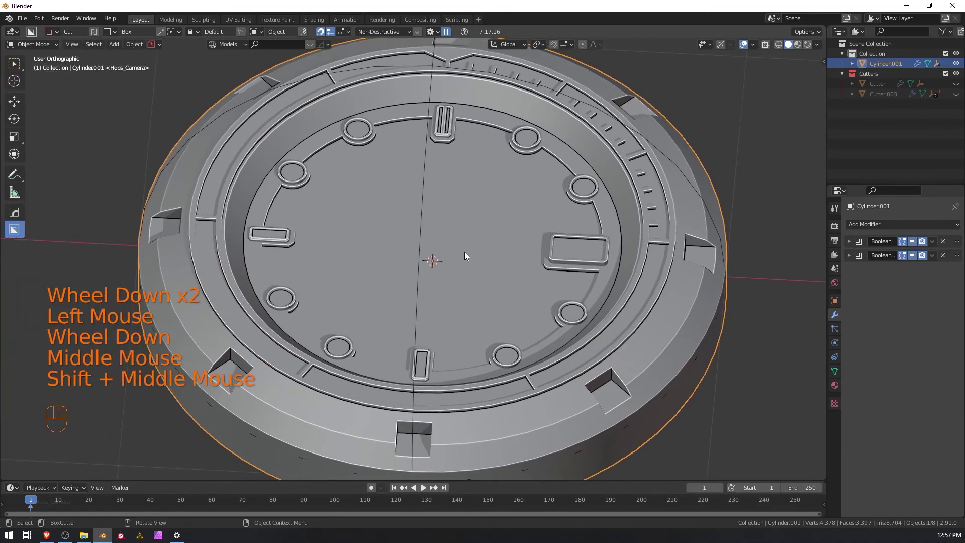
Open the dial body's mesh for editing and add one loop cut near the base of the inner wall, slid by a factor of about -0.707.
scroll(502, 196, up, 2)
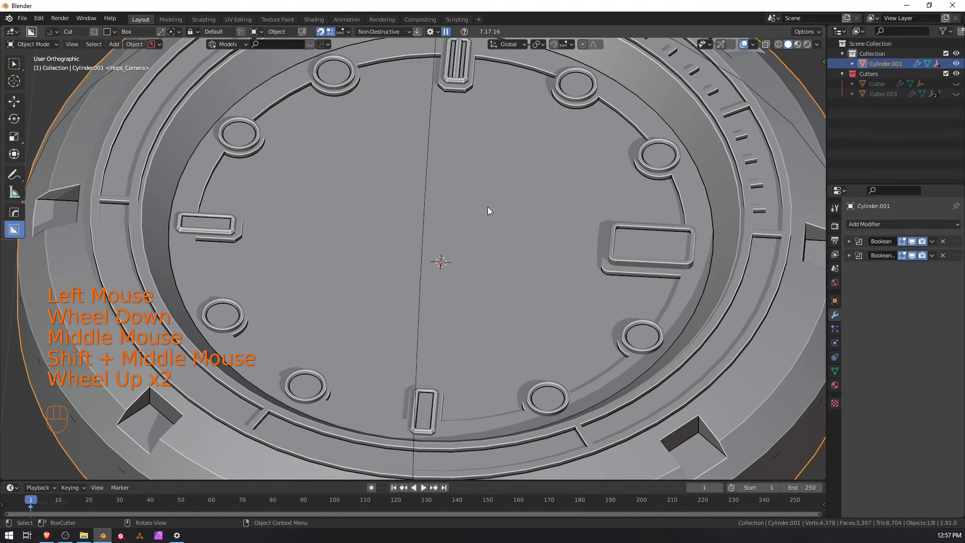
key(Tab)
shift+middle_drag(500, 200, 370, 452)
scroll(372, 164, up, 3)
key(ctrl+r)
click(372, 164)
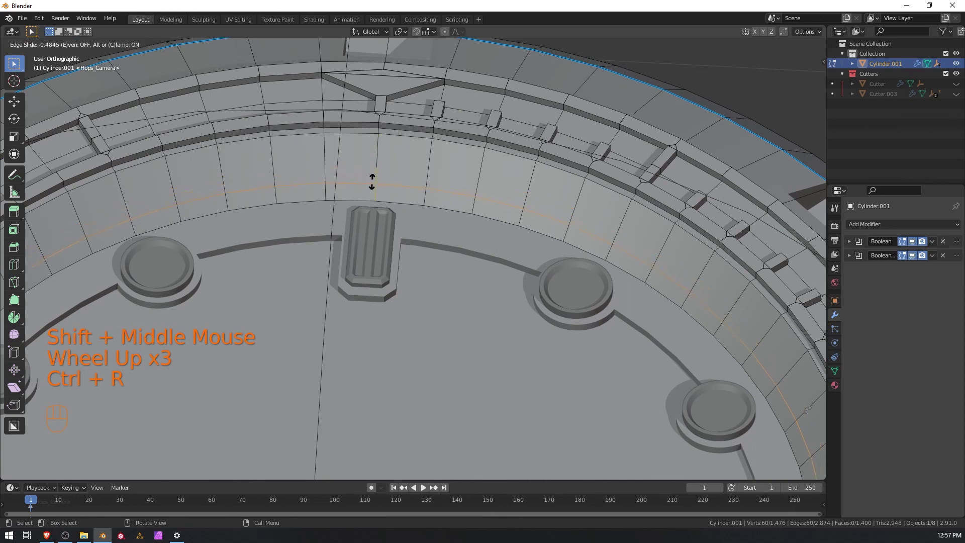
click(372, 186)
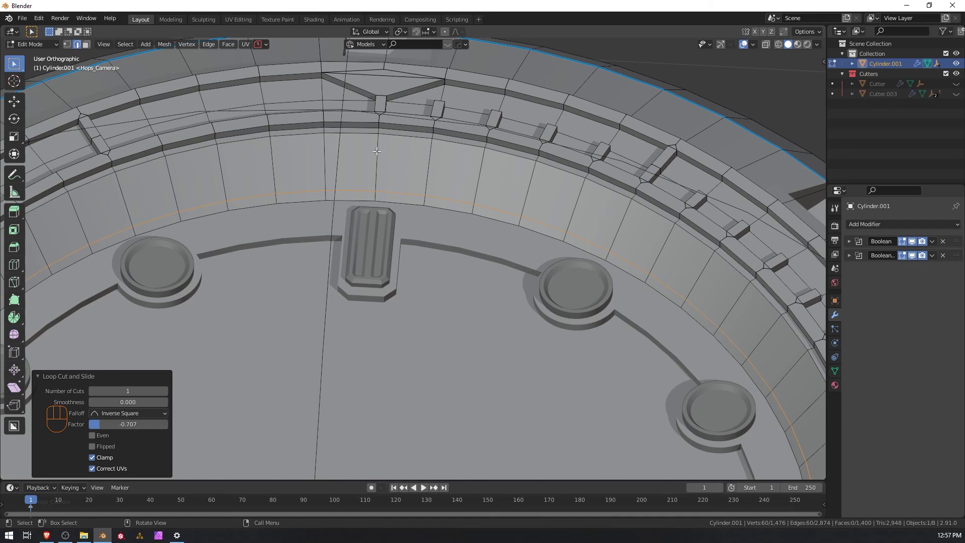
Select the twelve vertical inner-wall edges aligned with the hour markers, above the new loop, and bevel them about 0.00587 m with one segment.
click(377, 150)
scroll(384, 160, down, 3)
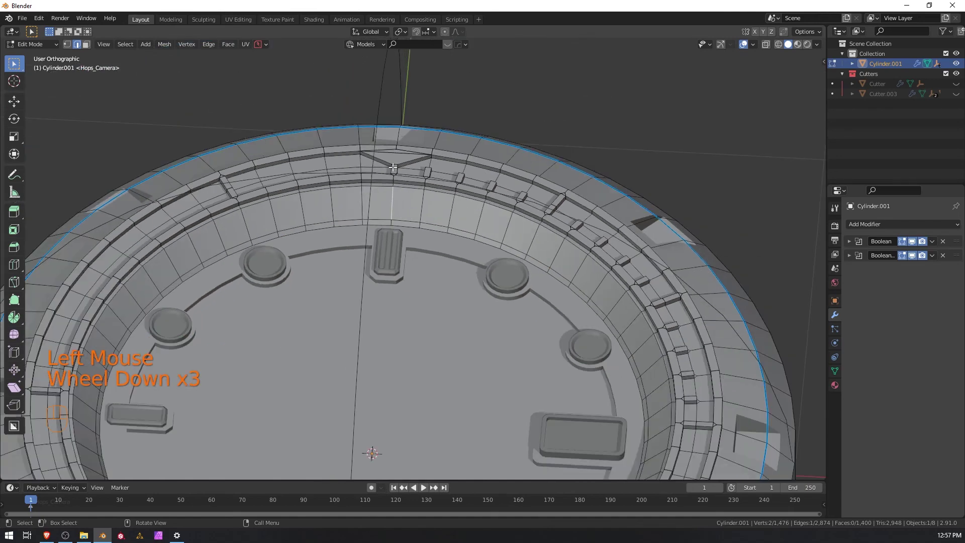
middle_drag(472, 245, 538, 245)
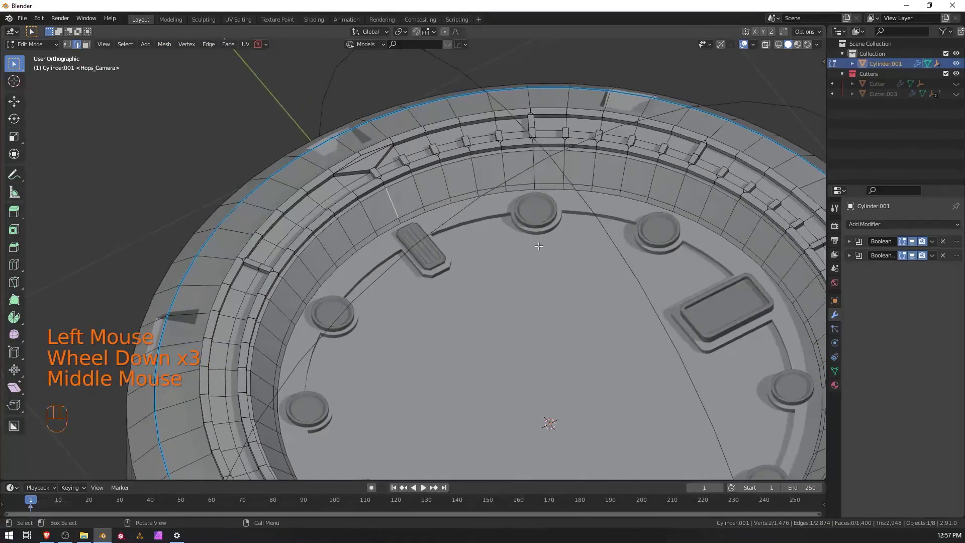
shift+click(534, 169)
shift+click(680, 190)
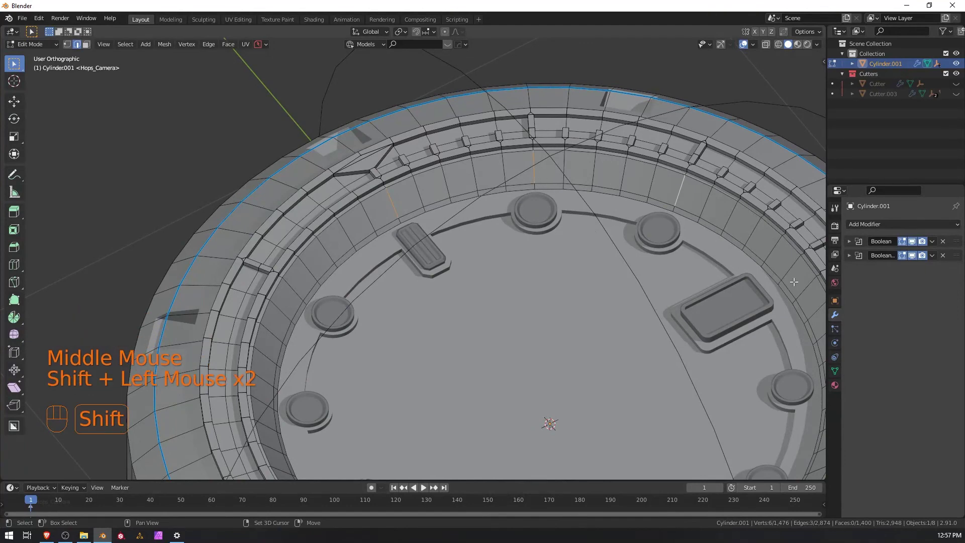
shift+middle_drag(794, 282, 544, 184)
shift+click(540, 170)
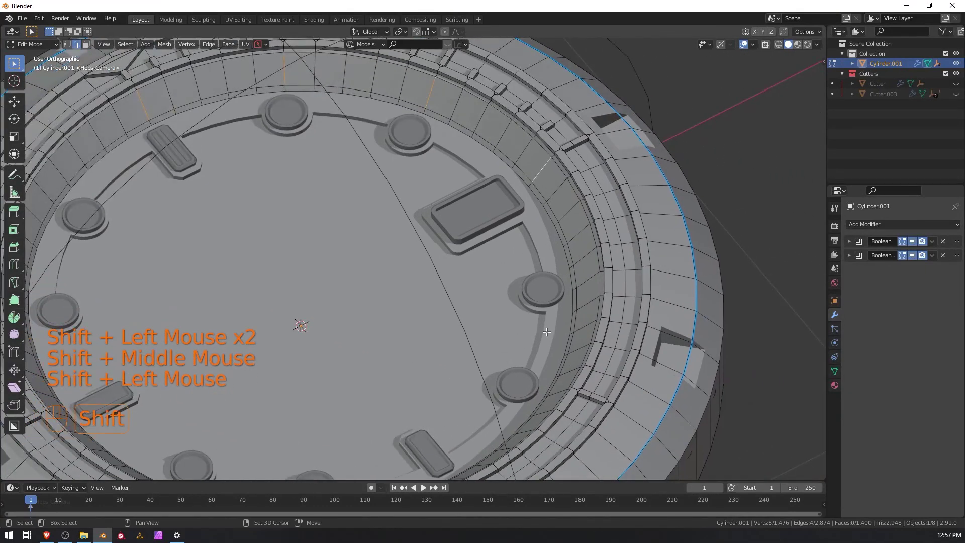
shift+click(557, 391)
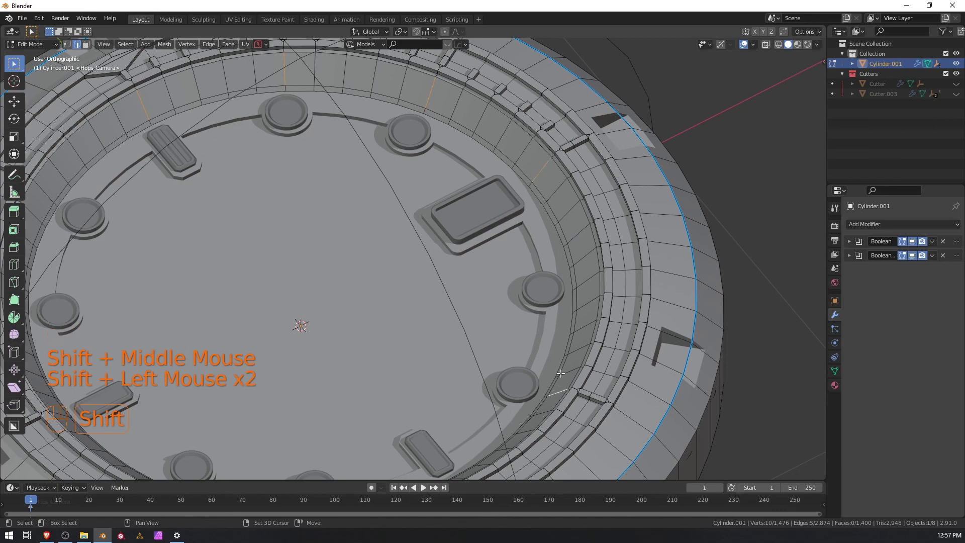
shift+middle_drag(528, 313, 630, 265)
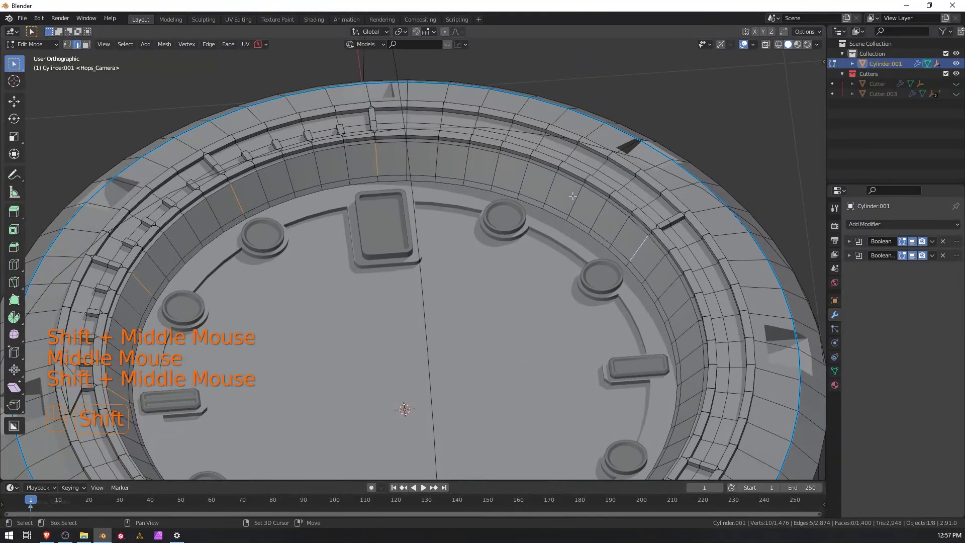
shift+click(522, 178)
middle_drag(522, 179, 484, 285)
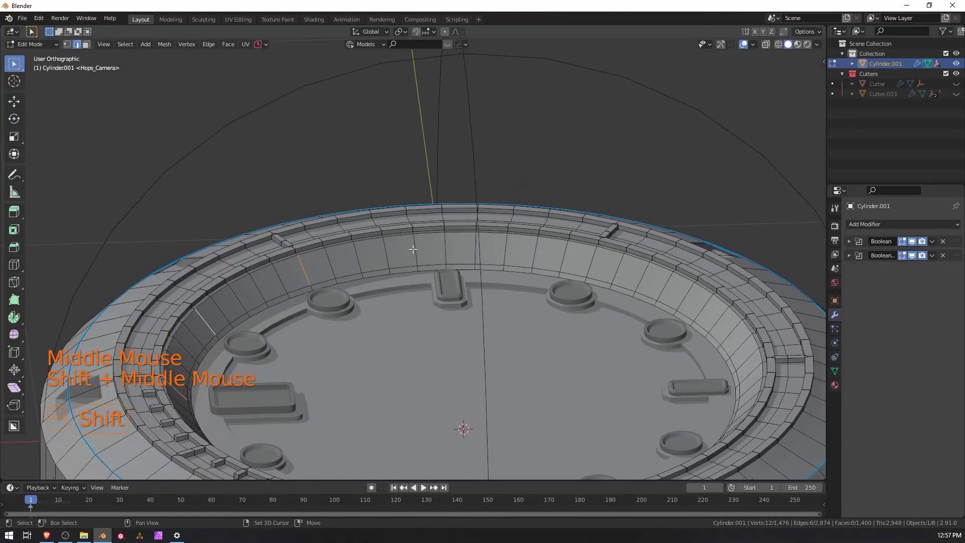
shift+click(445, 248)
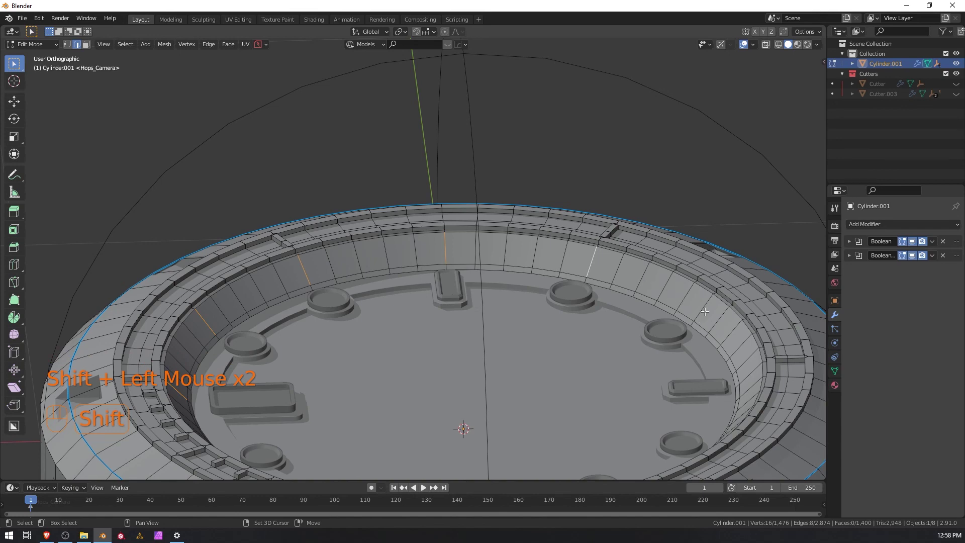
middle_drag(689, 323, 517, 226)
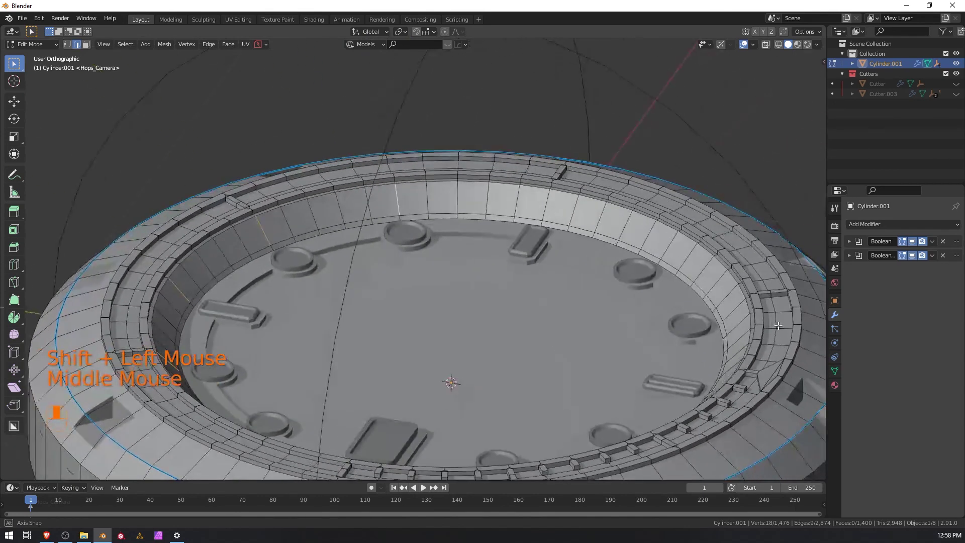
shift+click(546, 210)
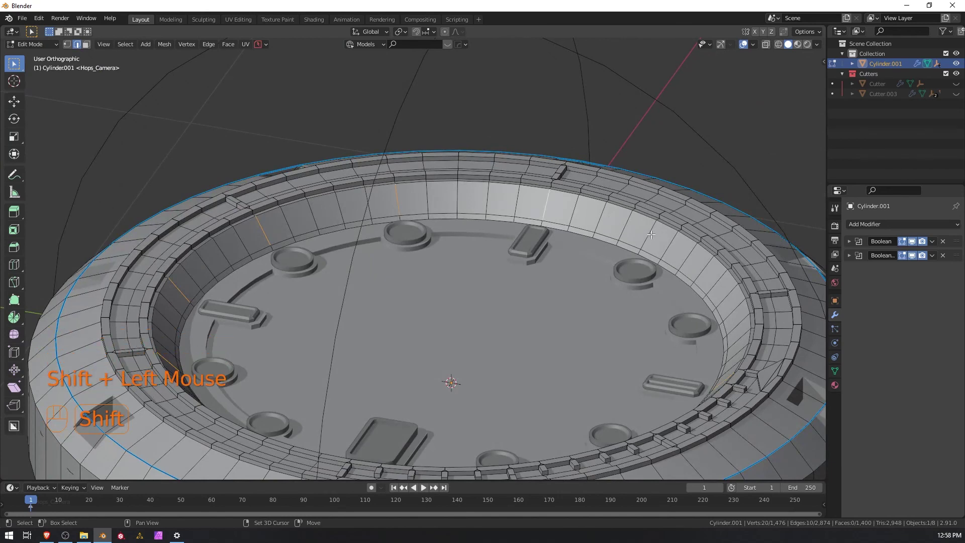
middle_drag(666, 249, 502, 167)
shift+click(486, 150)
middle_drag(525, 199, 543, 187)
scroll(543, 187, up, 2)
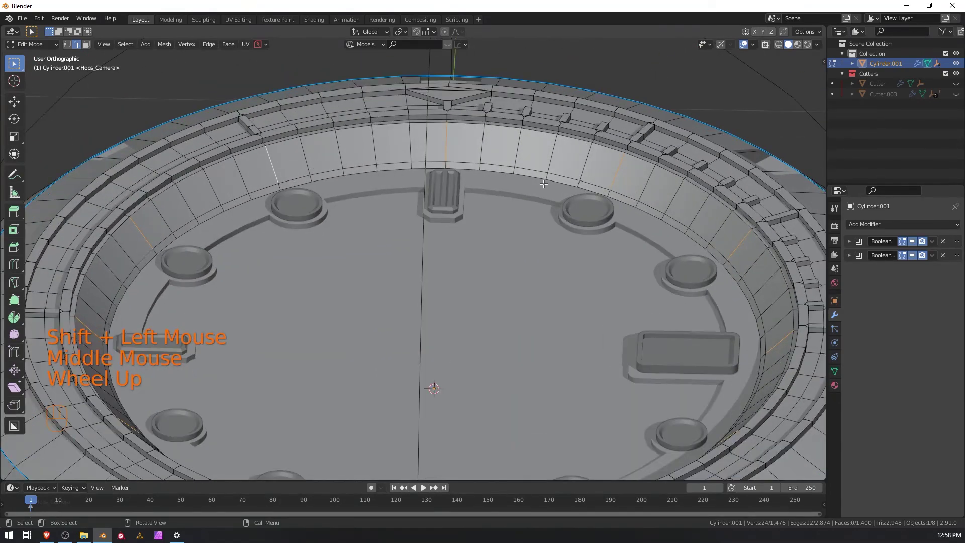
key(ctrl+b)
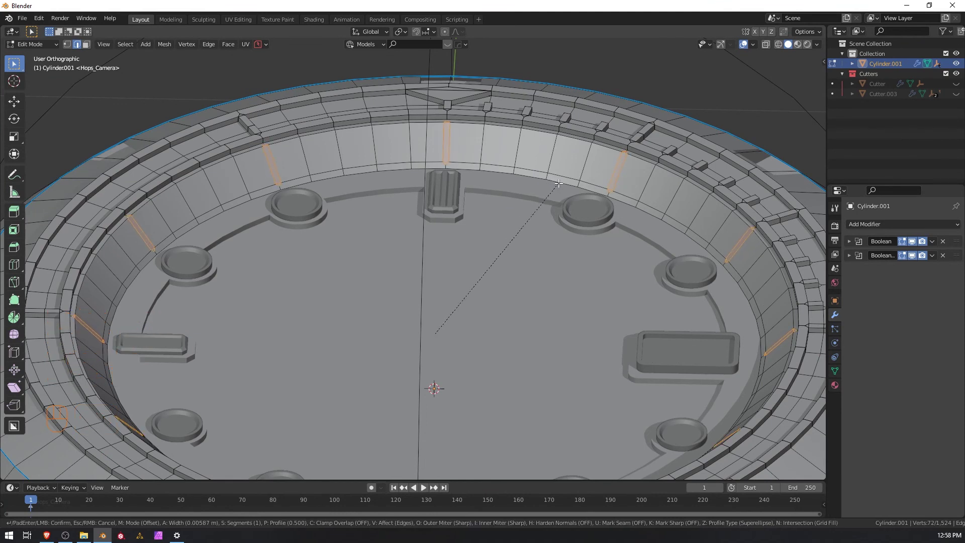
click(558, 184)
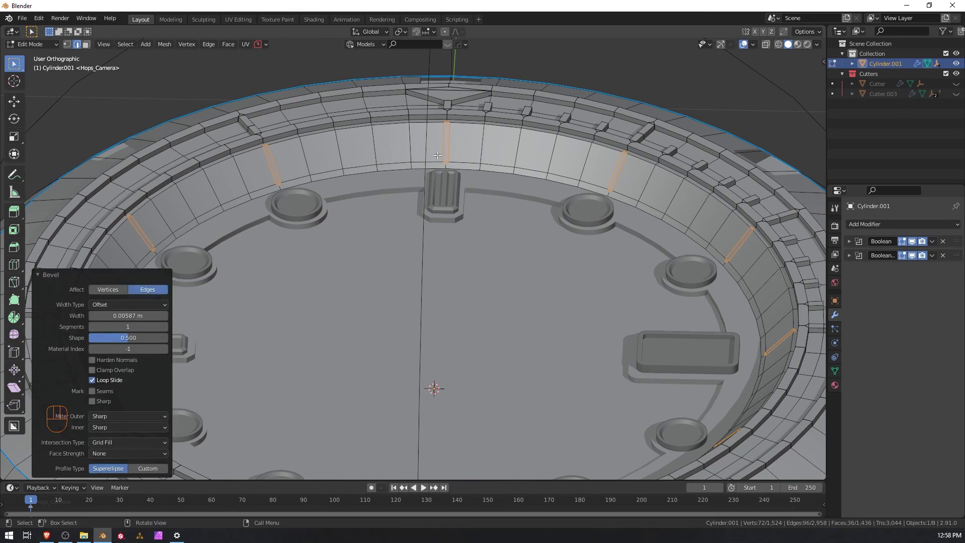
Select the 48 vertical inner-wall edges between the hour strips, four per gap, and bevel them about 0.00304 m with one segment.
scroll(437, 155, up, 3)
scroll(383, 149, down, 2)
middle_drag(462, 157, 452, 239)
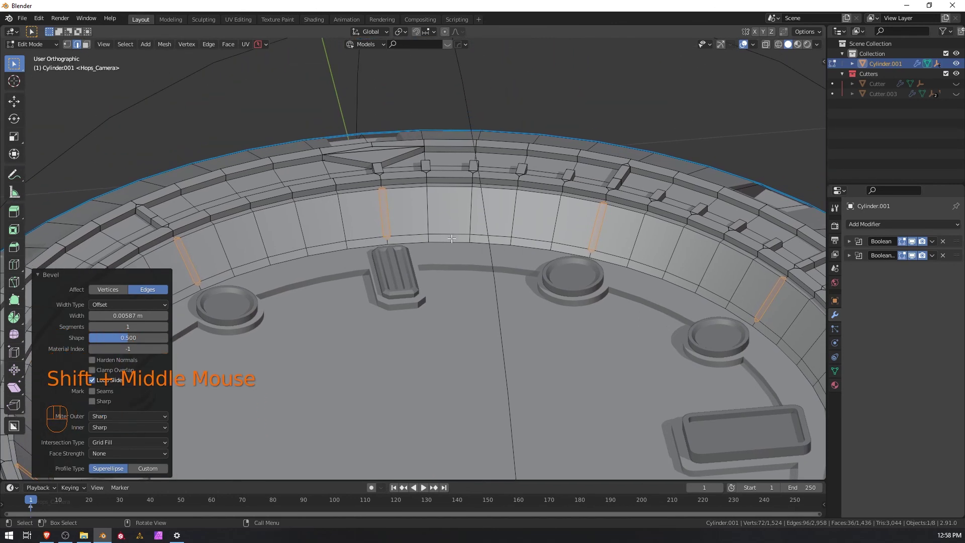
click(346, 215)
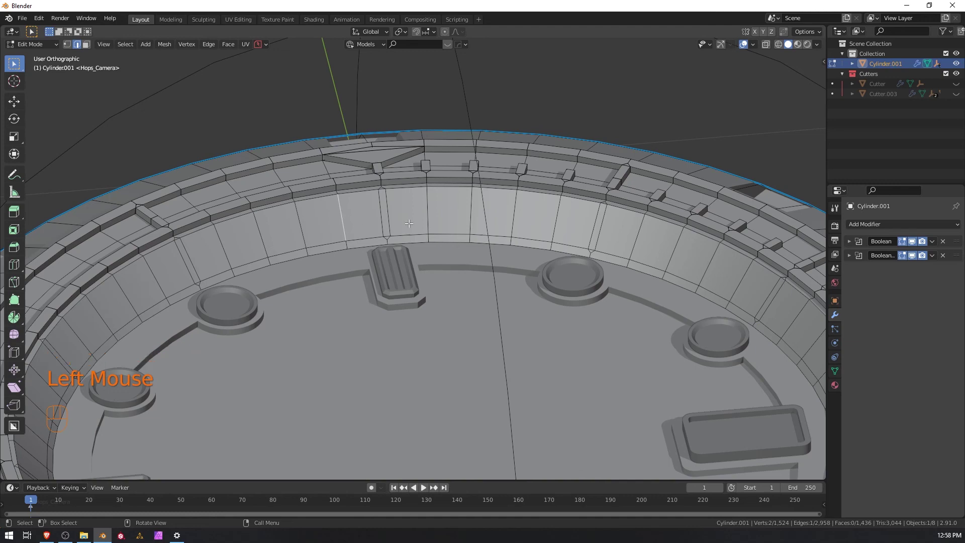
click(429, 216)
shift+click(469, 215)
shift+click(523, 215)
shift+click(559, 219)
middle_drag(564, 218, 608, 213)
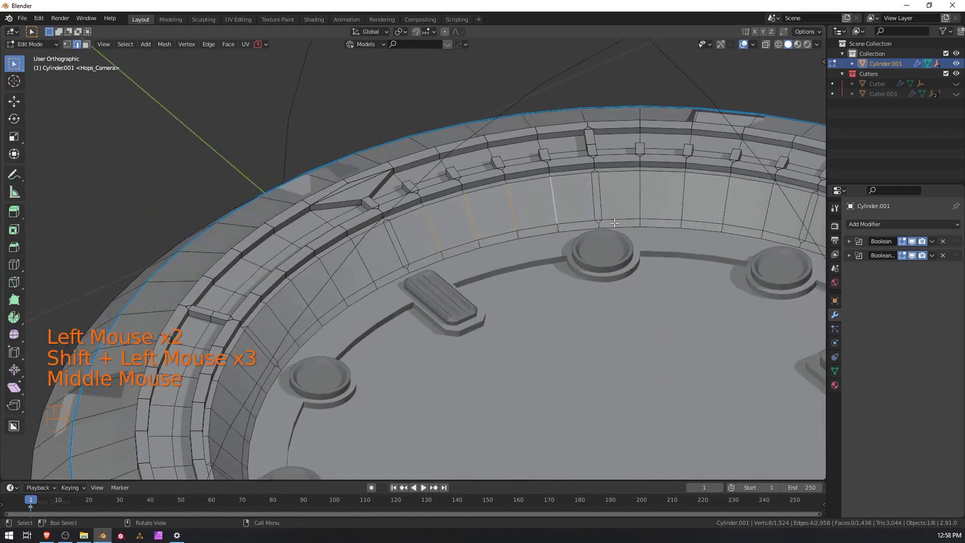
shift+click(643, 195)
shift+click(682, 195)
shift+click(778, 206)
shift+middle_drag(779, 206, 422, 122)
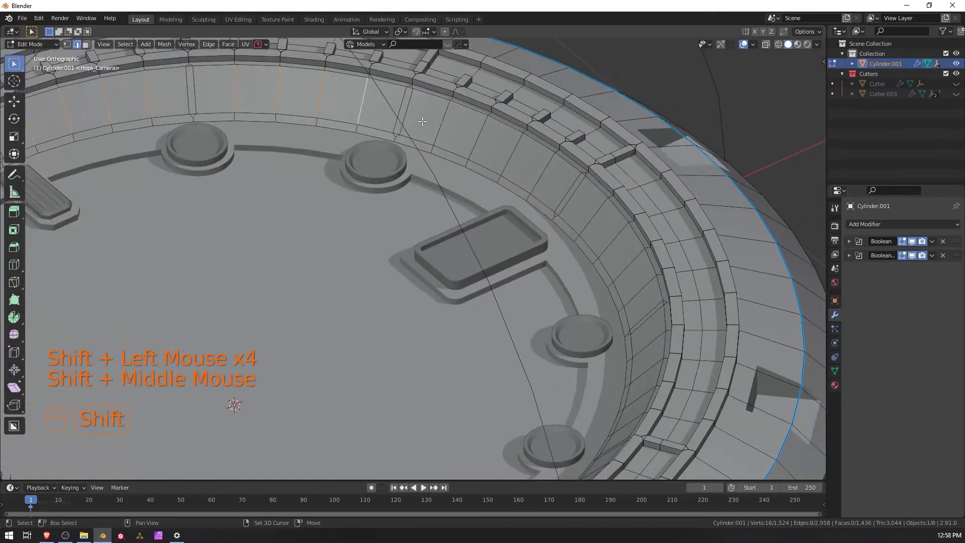
shift+click(444, 121)
shift+click(481, 139)
shift+click(518, 159)
shift+click(549, 169)
shift+click(601, 231)
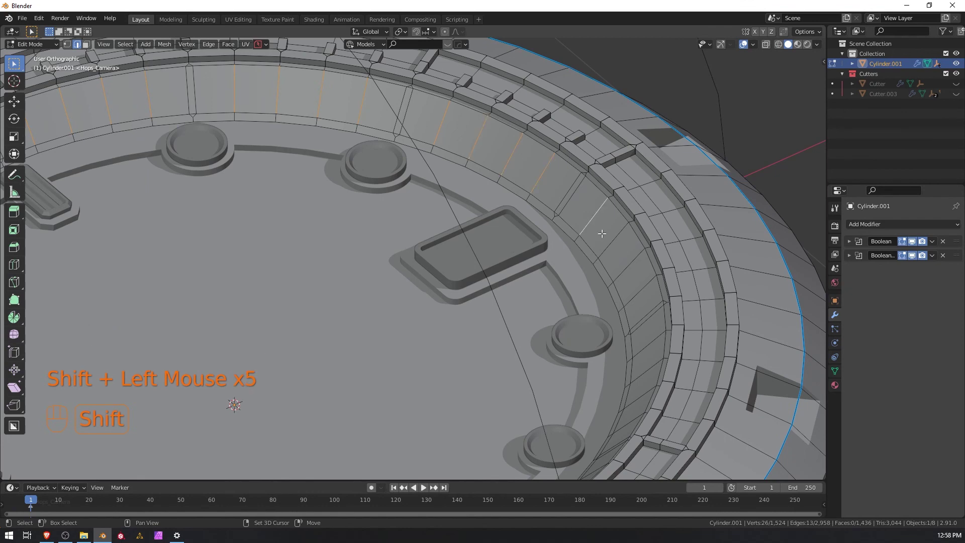
shift+click(628, 284)
shift+click(639, 294)
middle_drag(616, 296, 664, 301)
shift+middle_drag(688, 256, 328, 294)
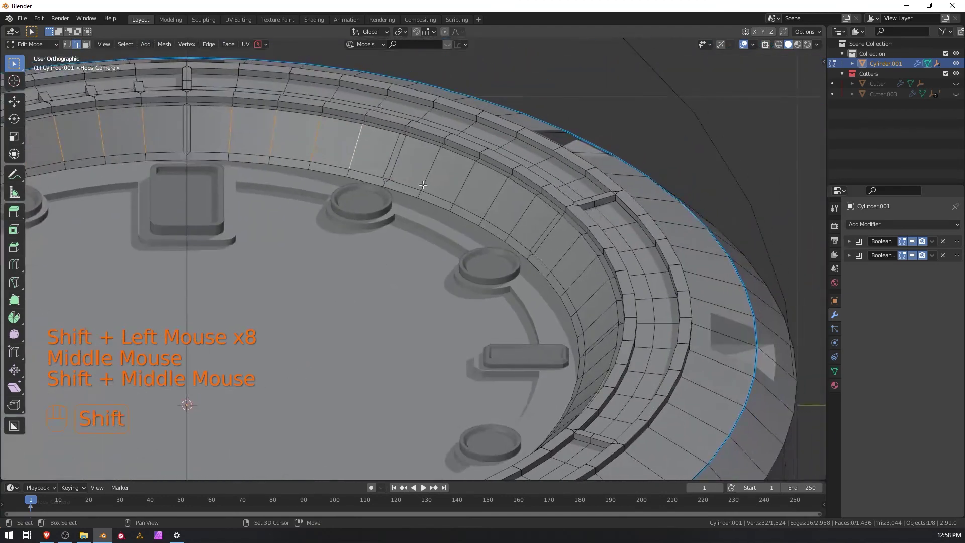
shift+click(431, 165)
shift+click(466, 181)
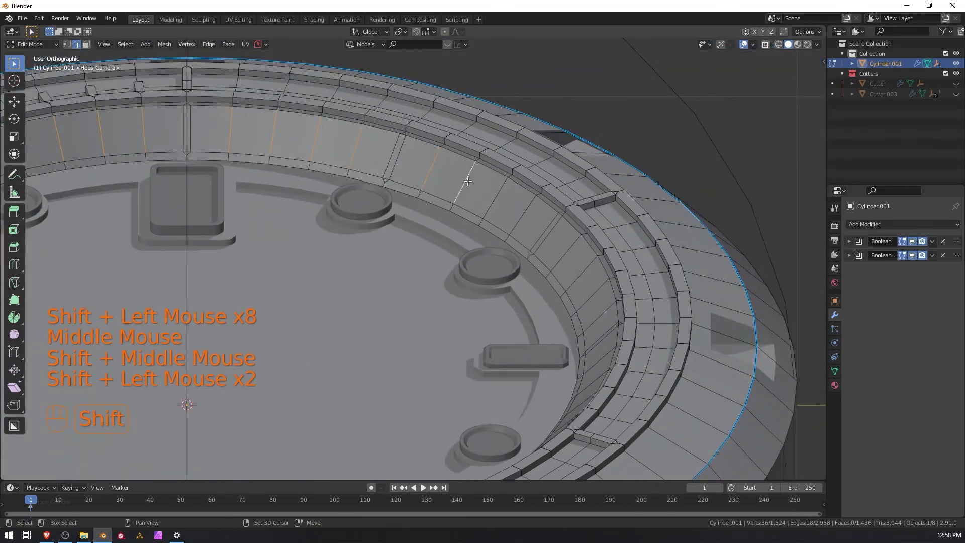
shift+click(494, 197)
shift+click(522, 214)
shift+click(570, 256)
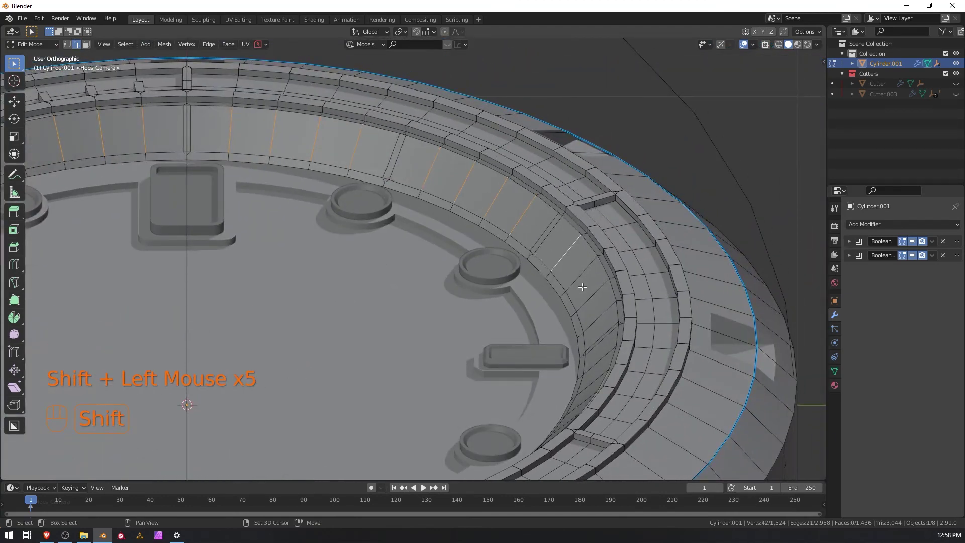
shift+click(590, 307)
shift+click(606, 317)
middle_drag(605, 318, 400, 297)
shift+click(429, 215)
shift+click(471, 220)
shift+click(501, 229)
shift+click(536, 243)
shift+click(589, 257)
shift+click(612, 274)
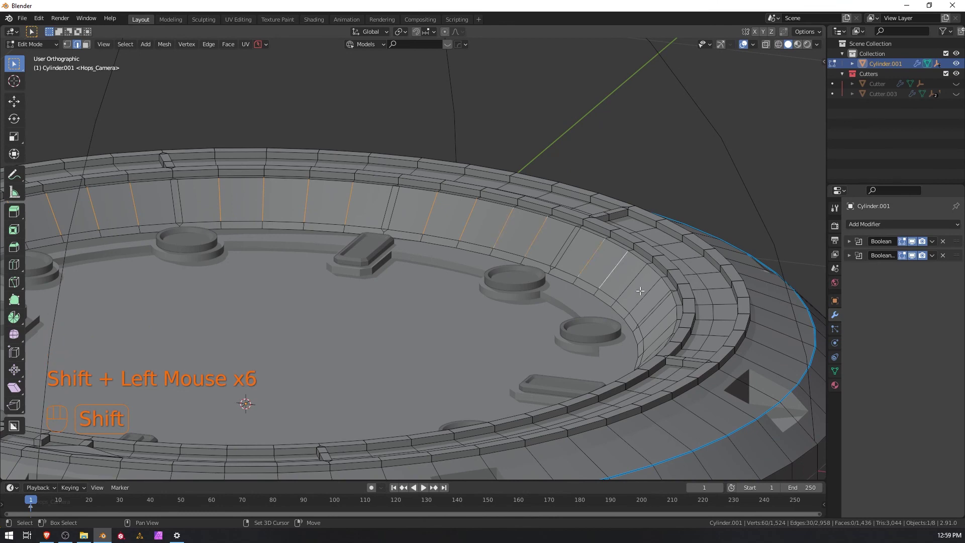
shift+click(636, 293)
scroll(567, 295, down, 2)
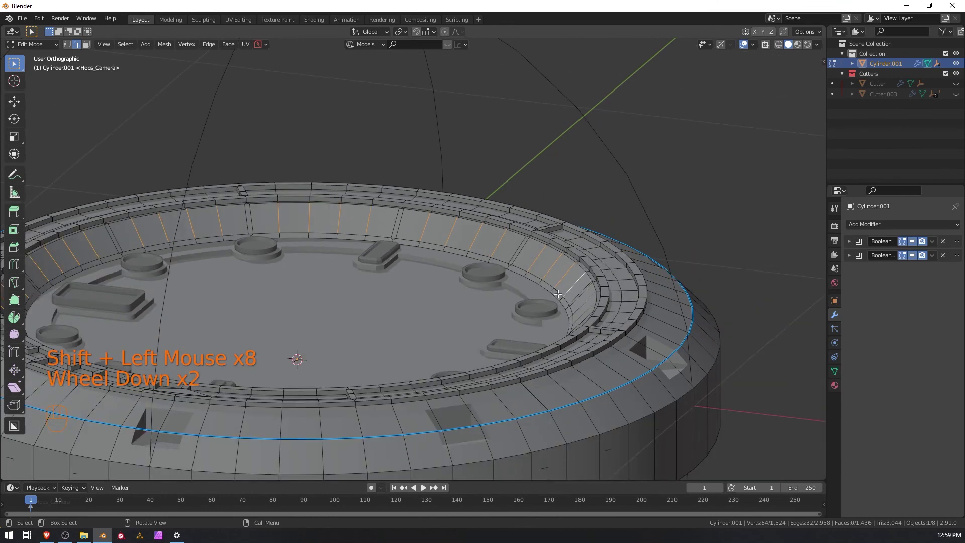
key(KP_7)
scroll(551, 288, down, 3)
shift+middle_drag(385, 262, 550, 241)
scroll(542, 241, up, 3)
shift+middle_drag(288, 287, 421, 305)
shift+click(362, 334)
shift+click(368, 306)
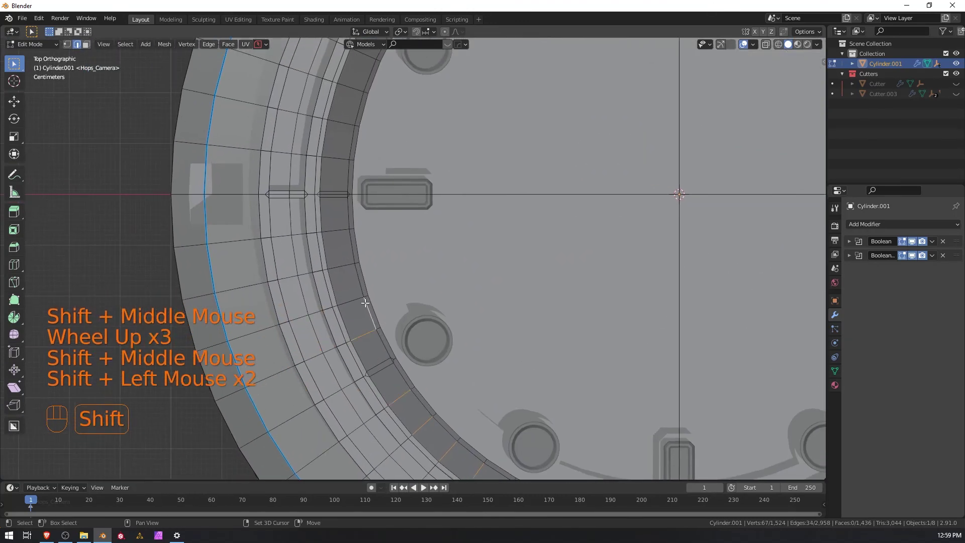
shift+click(335, 262)
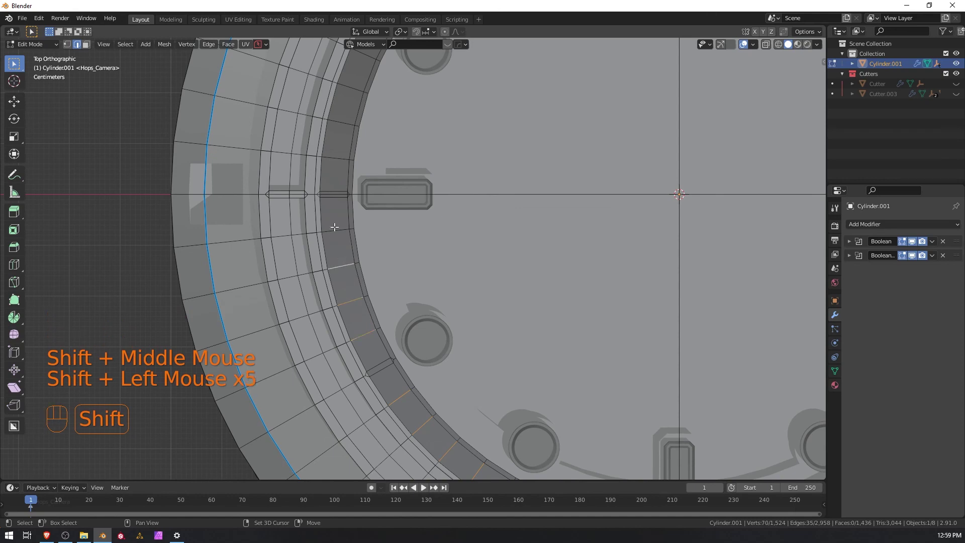
shift+click(334, 229)
shift+click(336, 156)
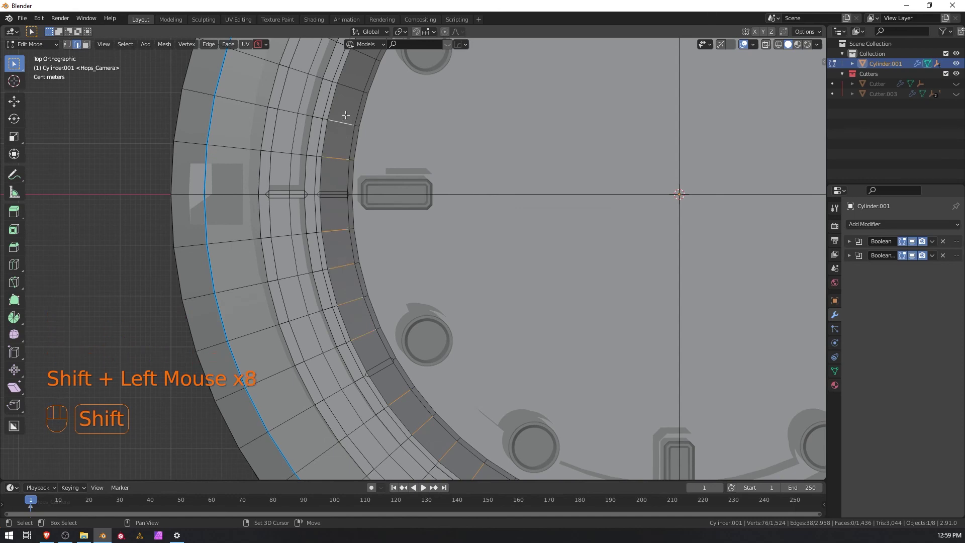
shift+middle_drag(365, 81, 195, 332)
shift+click(189, 303)
shift+click(275, 191)
shift+click(304, 165)
shift+click(408, 118)
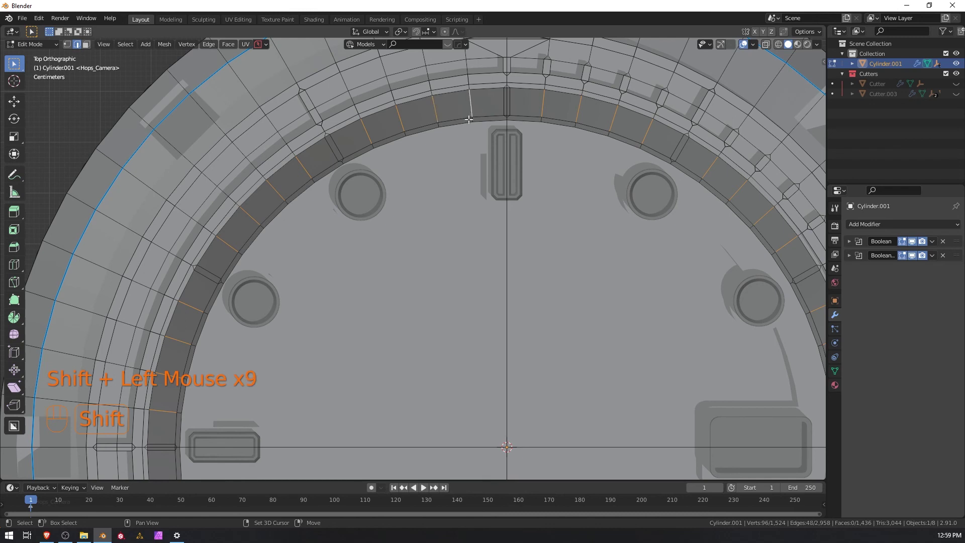
key(ctrl+b)
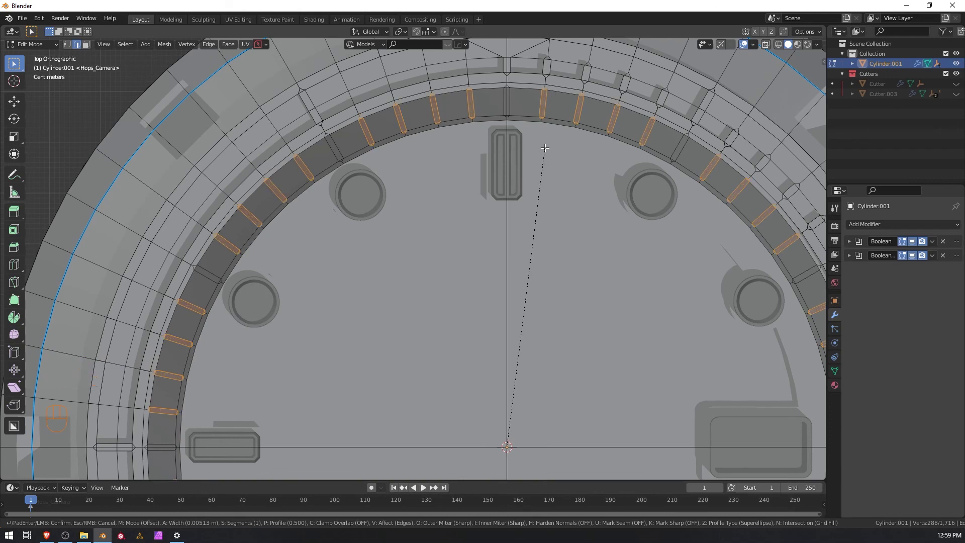
click(544, 149)
Select the 60 narrow strip faces around the inner wall and inset them individually with zero thickness and a depth of about 0.001424.
scroll(526, 167, up, 2)
middle_drag(526, 167, 509, 108)
scroll(483, 146, down, 2)
scroll(478, 156, up, 3)
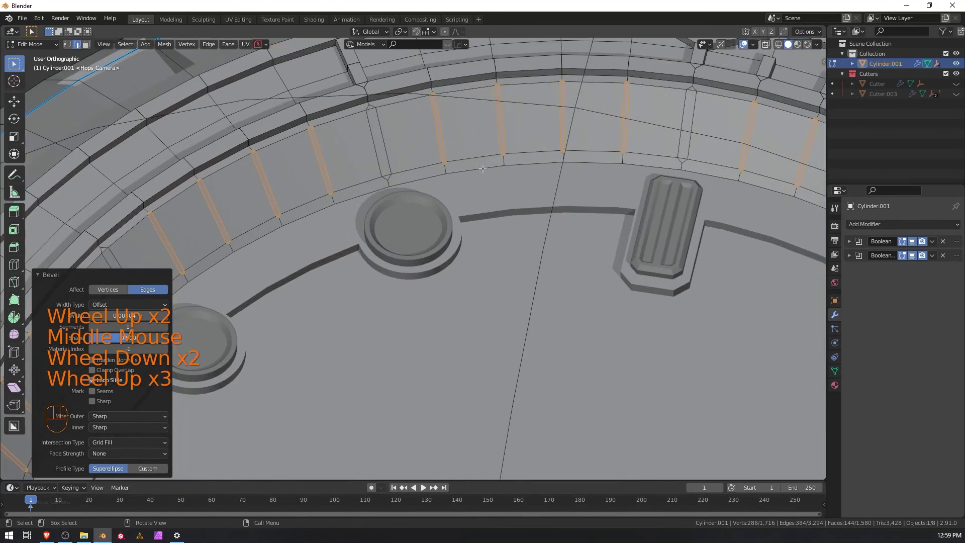
scroll(482, 159, up, 1)
scroll(468, 159, down, 1)
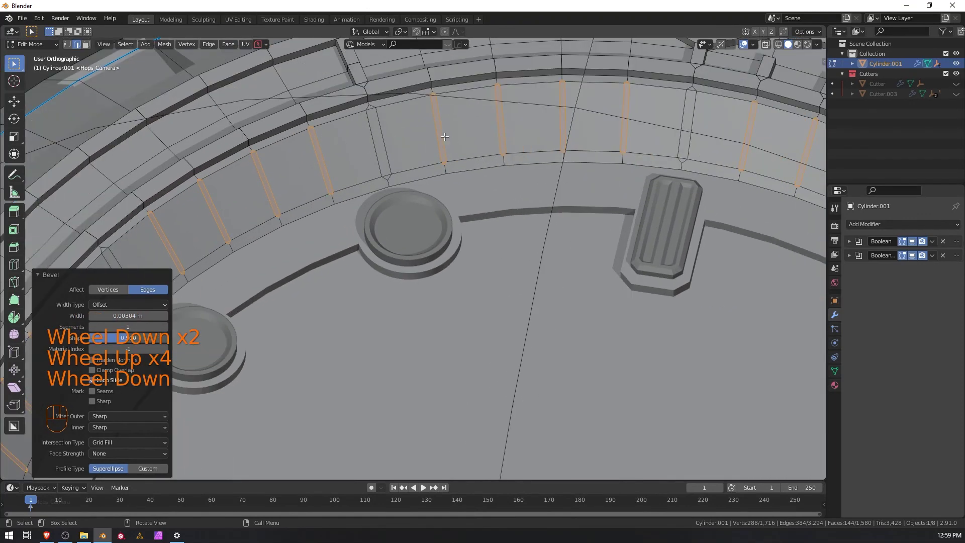
key(Tab)
scroll(500, 142, down, 2)
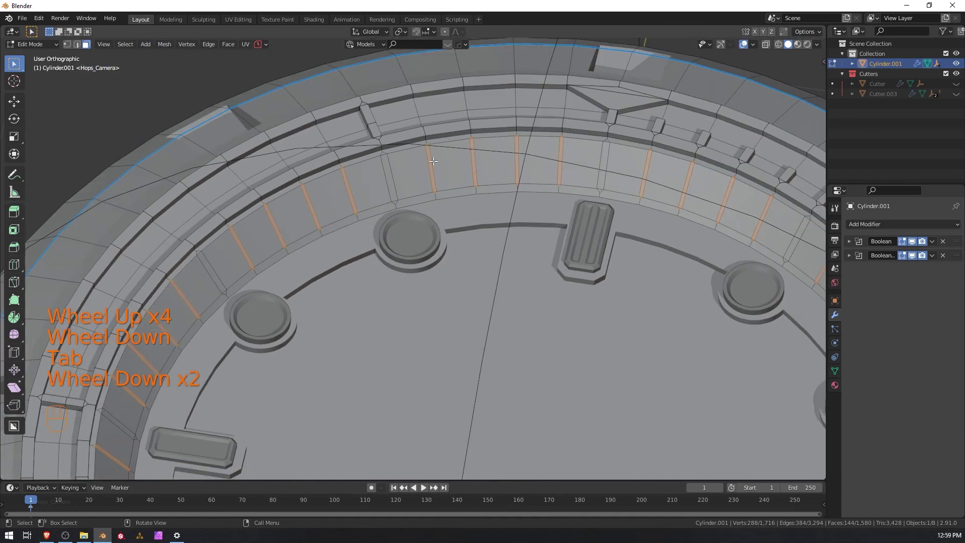
click(432, 163)
click(431, 165)
click(431, 166)
shift+click(389, 177)
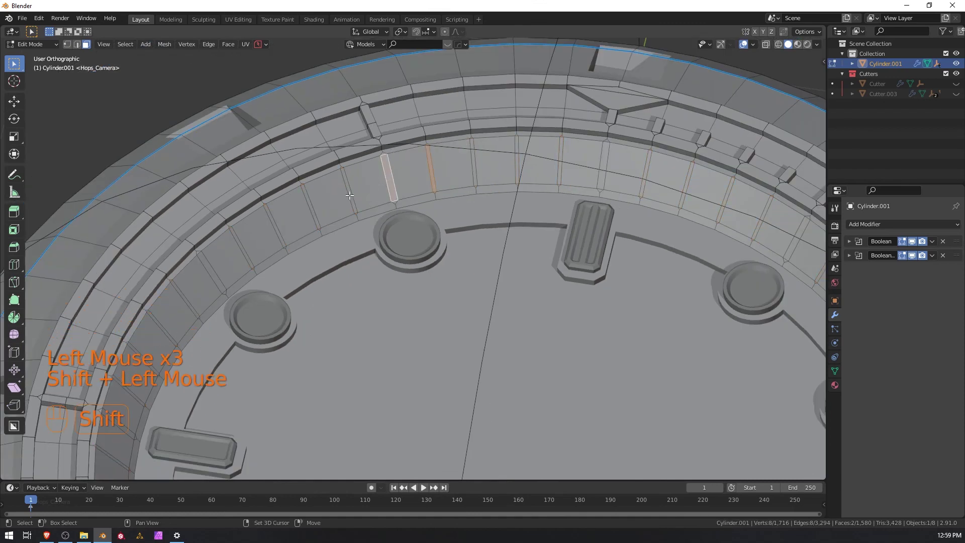
shift+click(351, 193)
shift+click(311, 207)
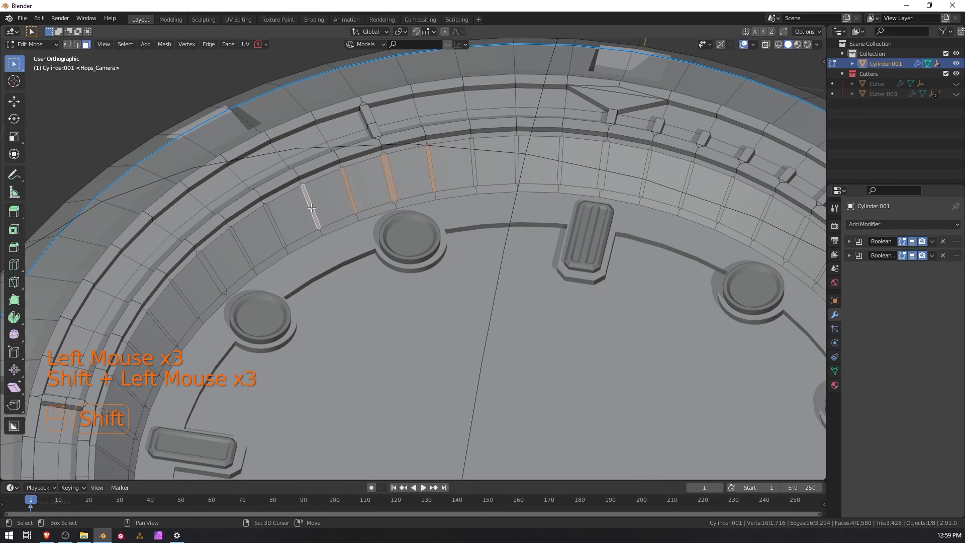
shift+click(277, 230)
shift+click(242, 247)
shift+click(216, 280)
shift+click(184, 299)
shift+click(160, 329)
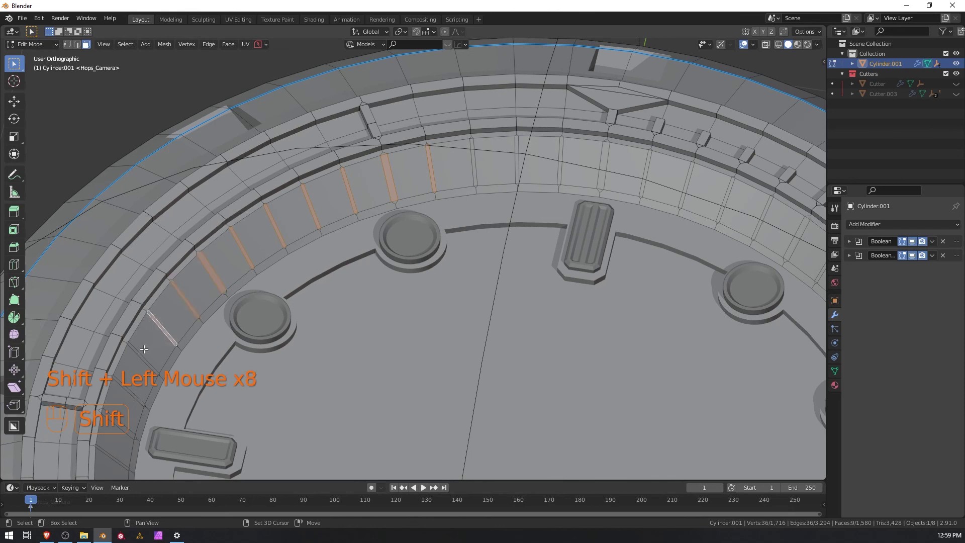
shift+click(139, 357)
shift+click(139, 358)
key(KP_7)
shift+middle_drag(333, 336, 323, 100)
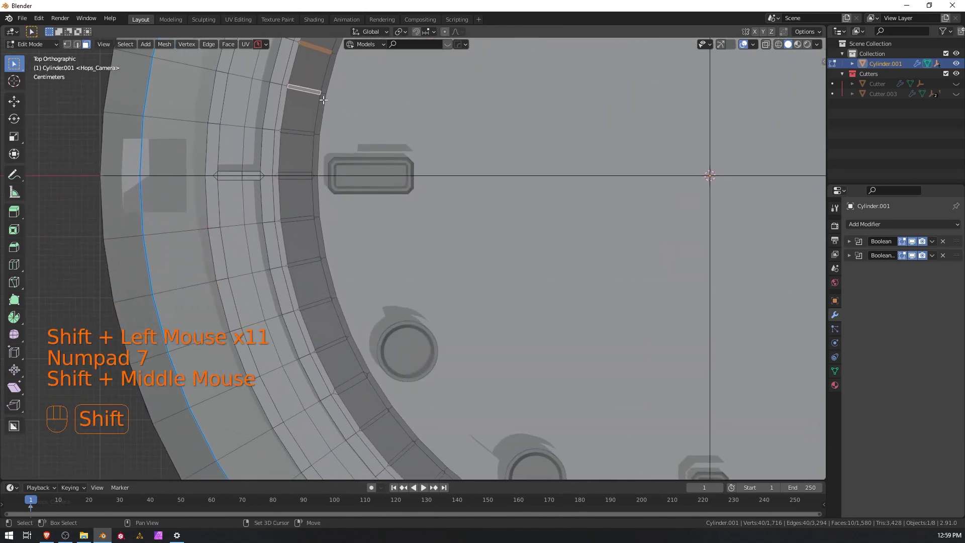
shift+click(294, 132)
shift+click(293, 173)
shift+click(296, 219)
shift+click(320, 303)
shift+click(351, 383)
shift+middle_drag(351, 383, 302, 213)
shift+click(287, 218)
shift+click(312, 251)
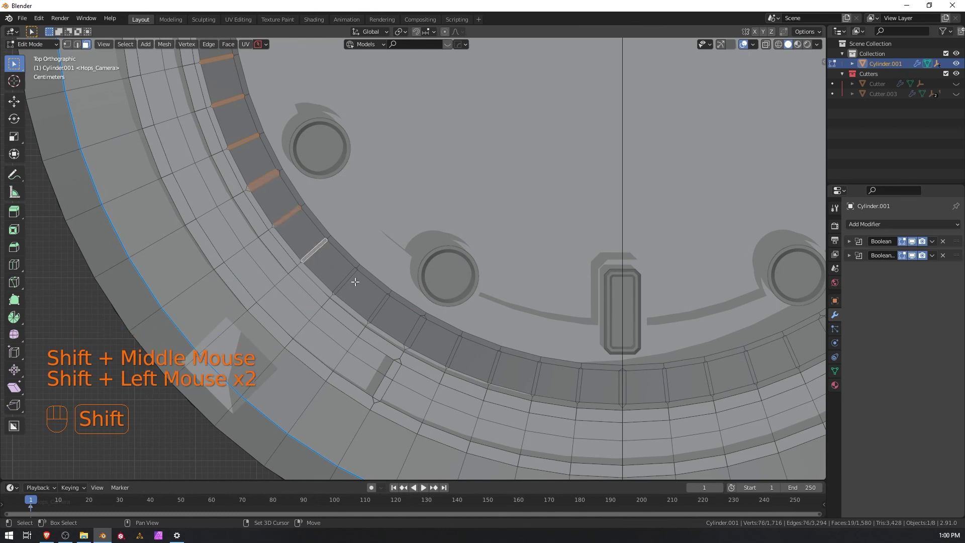
shift+click(387, 316)
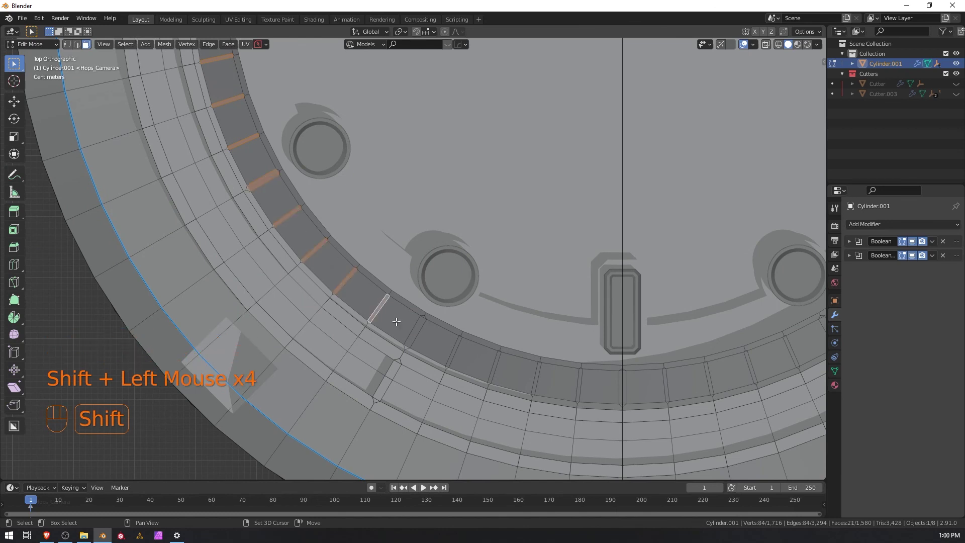
shift+click(413, 332)
shift+click(454, 351)
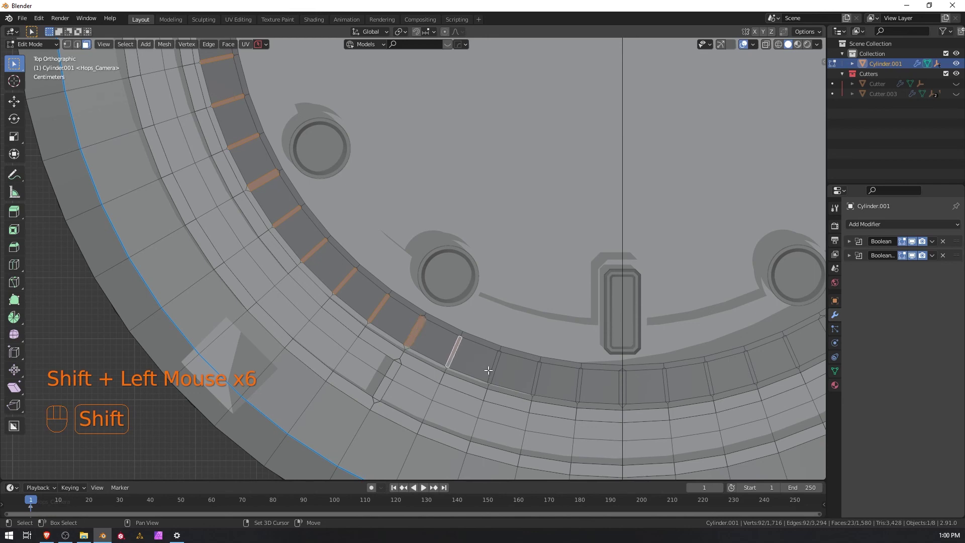
shift+click(493, 371)
shift+click(537, 380)
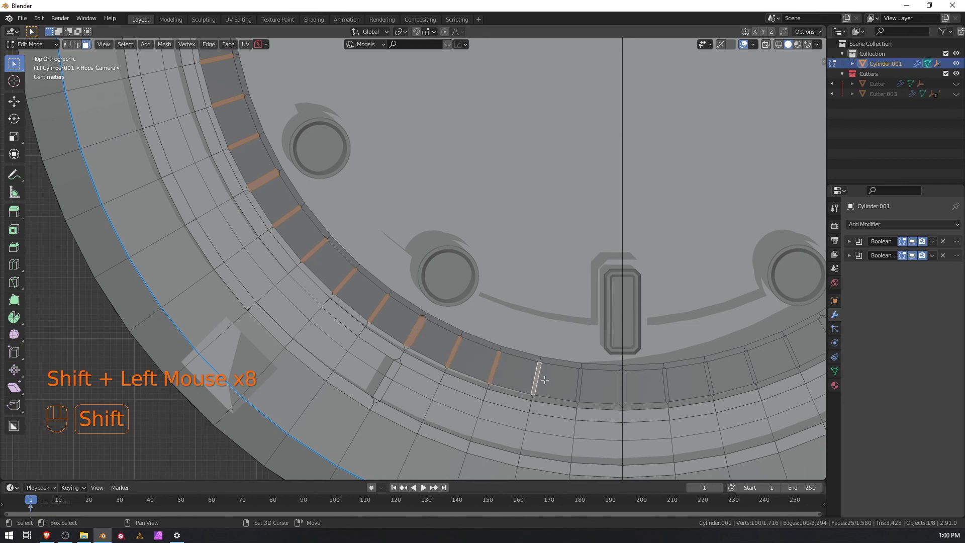
shift+click(622, 387)
shift+middle_drag(622, 394, 402, 318)
shift+click(392, 322)
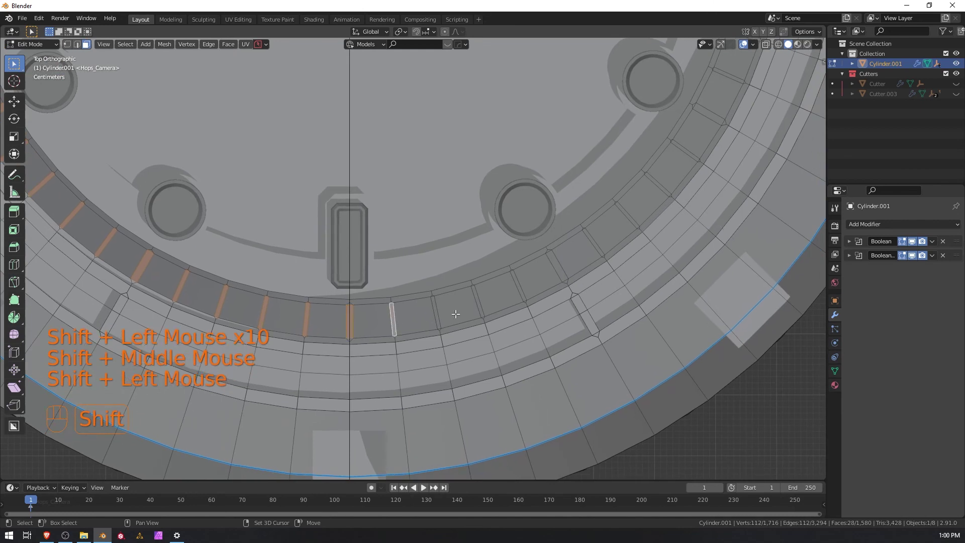
shift+click(478, 301)
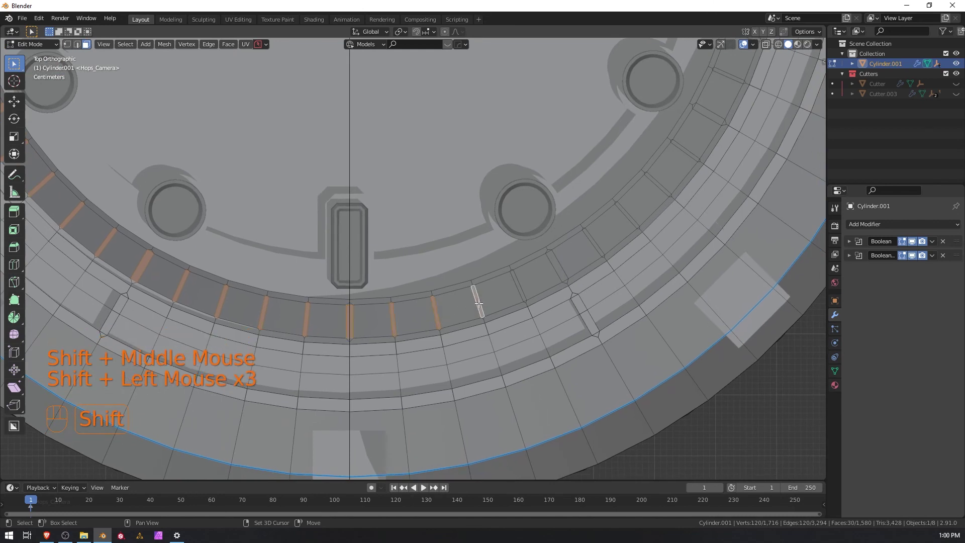
shift+click(518, 287)
shift+click(563, 267)
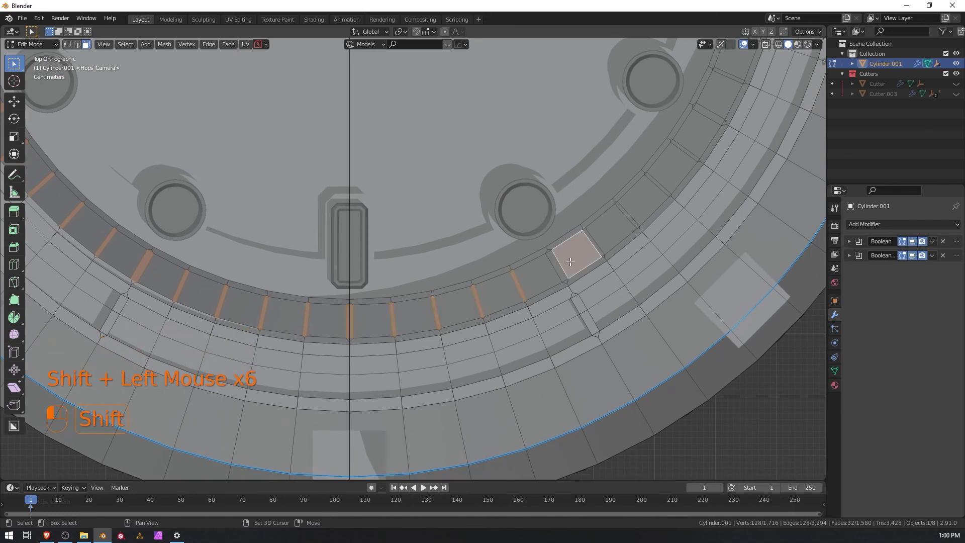
shift+click(570, 262)
key(shift+a)
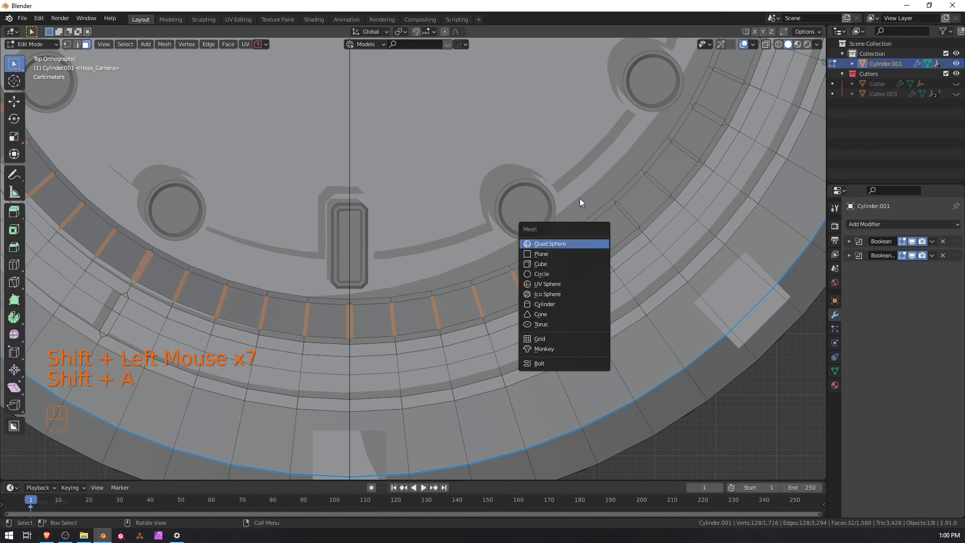
shift+click(589, 239)
shift+click(627, 215)
shift+click(658, 185)
shift+middle_drag(693, 148, 409, 297)
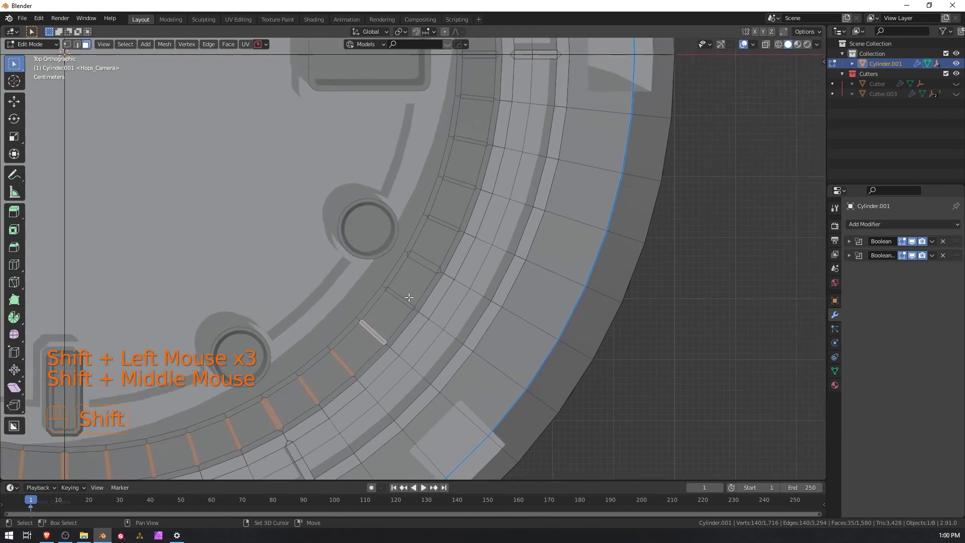
shift+click(405, 300)
shift+click(426, 265)
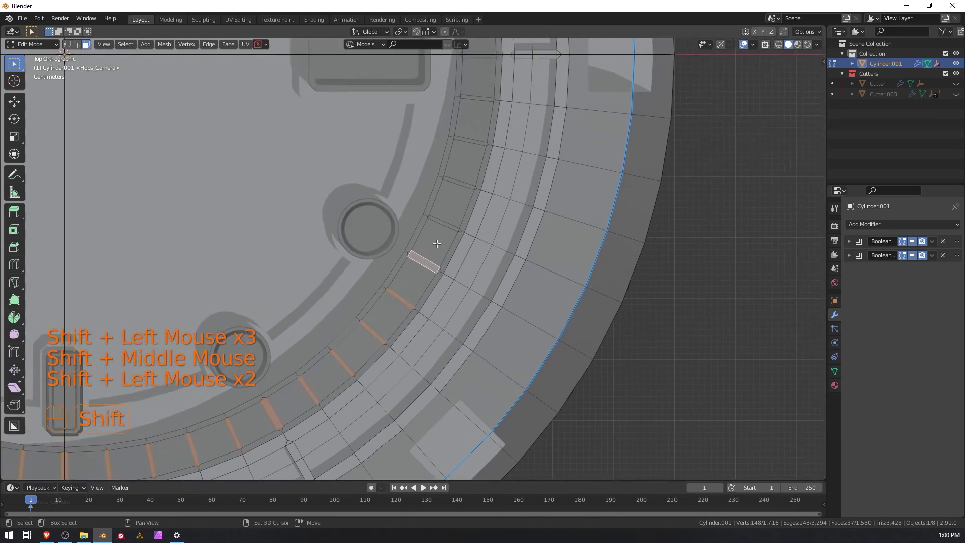
shift+click(441, 223)
shift+click(465, 169)
shift+click(473, 142)
shift+middle_drag(473, 141, 438, 299)
shift+click(434, 300)
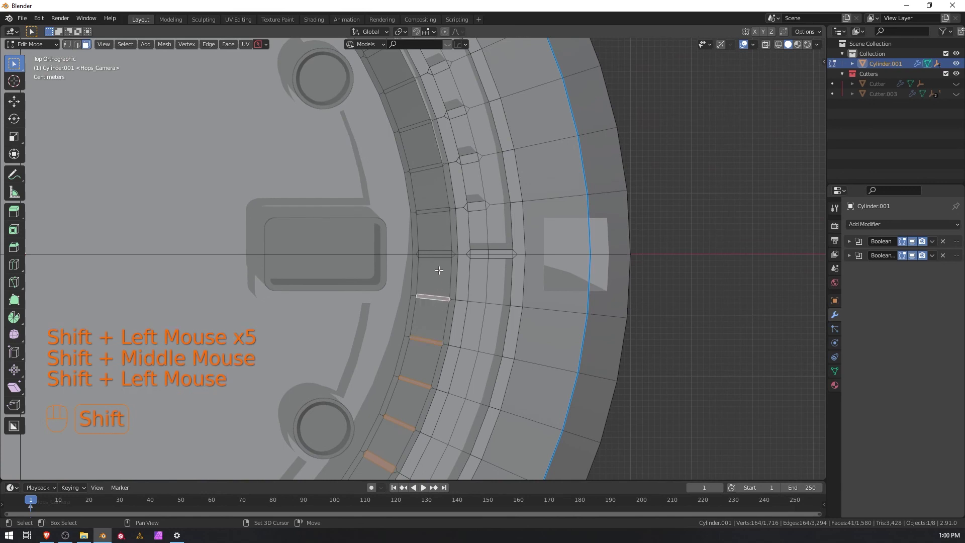
shift+click(440, 252)
shift+click(435, 208)
shift+click(427, 169)
shift+middle_drag(426, 168, 478, 282)
shift+click(477, 289)
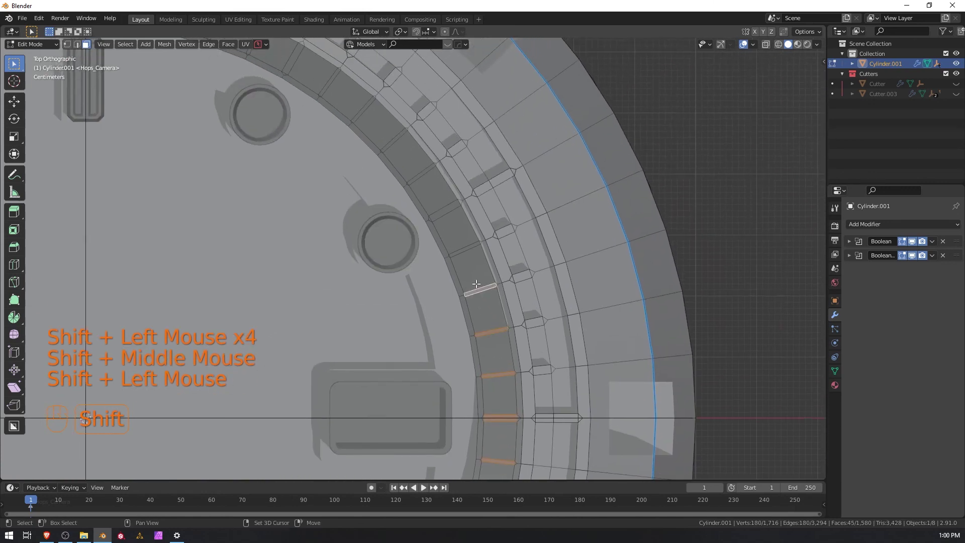
shift+click(446, 215)
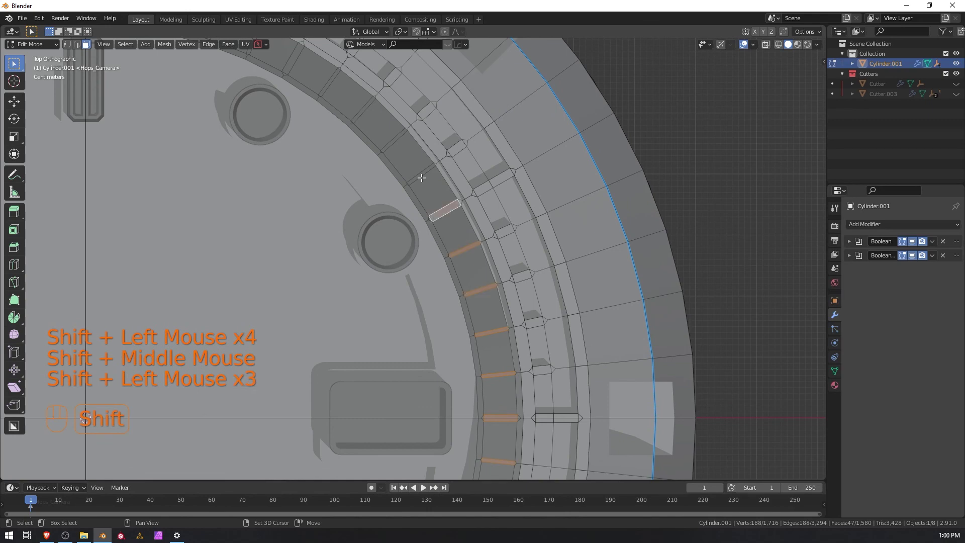
shift+click(420, 174)
shift+click(395, 142)
shift+middle_drag(395, 142, 506, 271)
shift+click(511, 274)
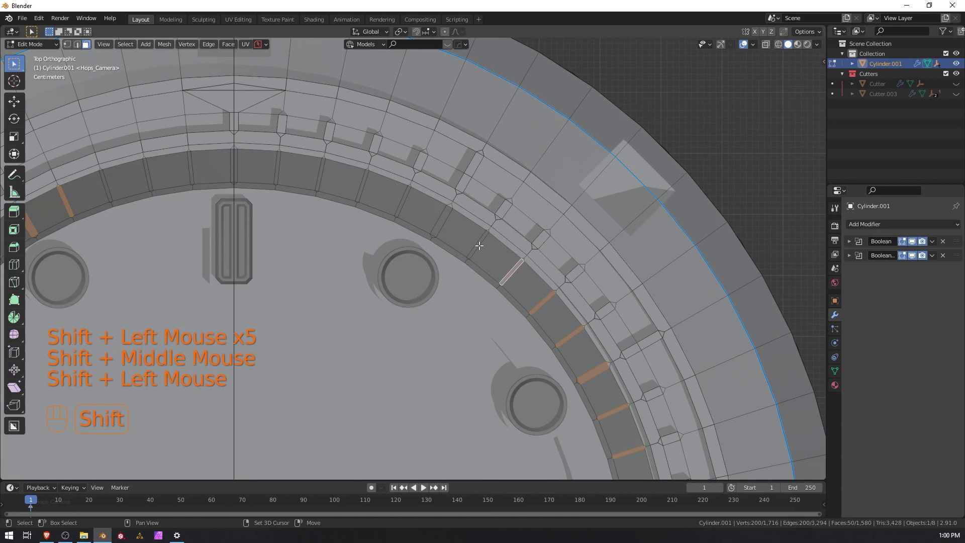
shift+click(440, 223)
shift+click(402, 202)
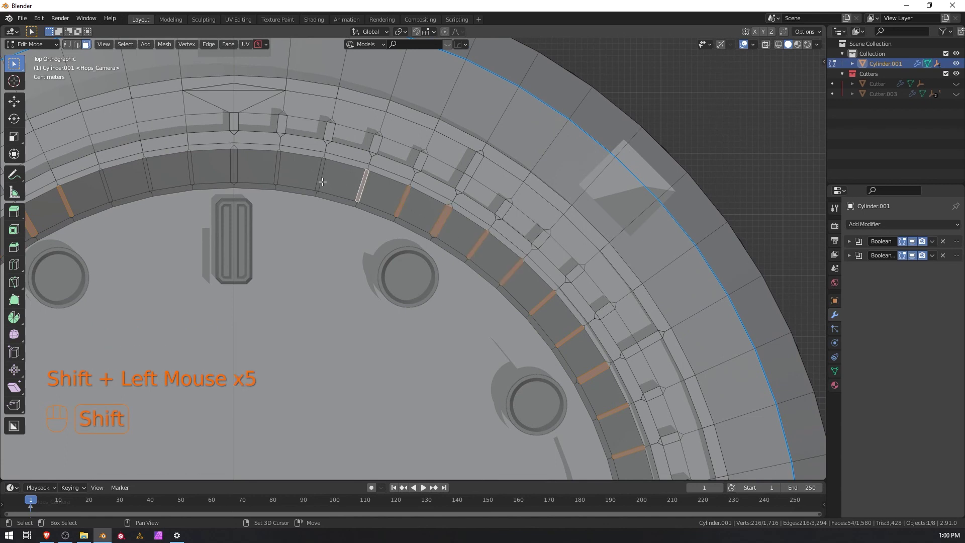
shift+click(235, 170)
shift+click(190, 168)
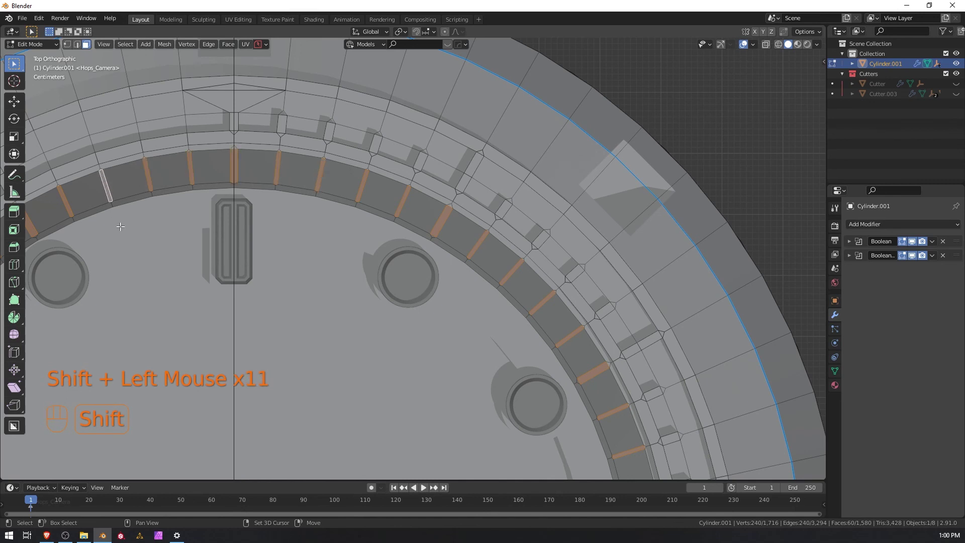
scroll(121, 227, down, 3)
middle_drag(121, 226, 414, 226)
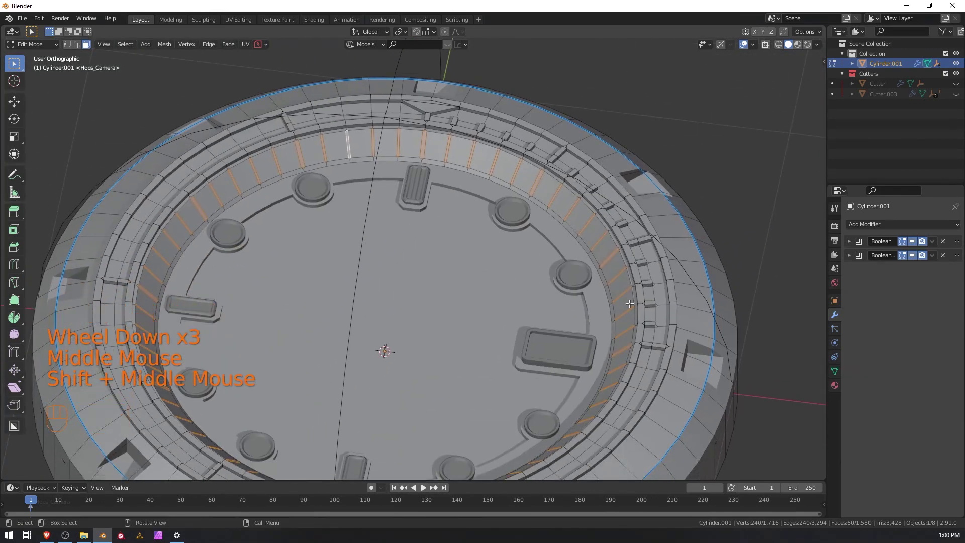
key(i)
key(ctrl)
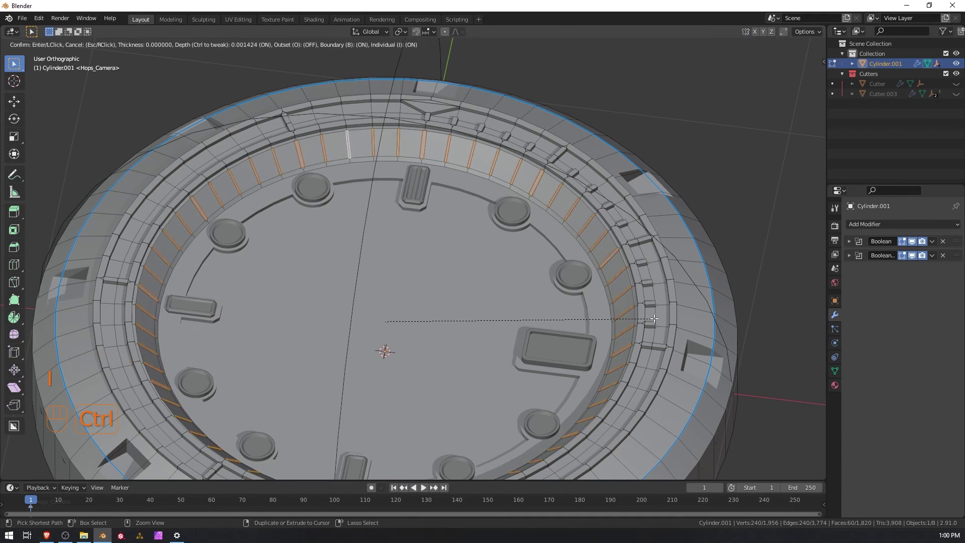
click(654, 319)
Leave mesh editing and examine the inner-wall tick strips up close and across the whole dial.
scroll(628, 321, up, 4)
shift+middle_drag(610, 323, 569, 308)
scroll(468, 366, up, 3)
key(Tab)
scroll(550, 281, down, 2)
scroll(569, 315, down, 6)
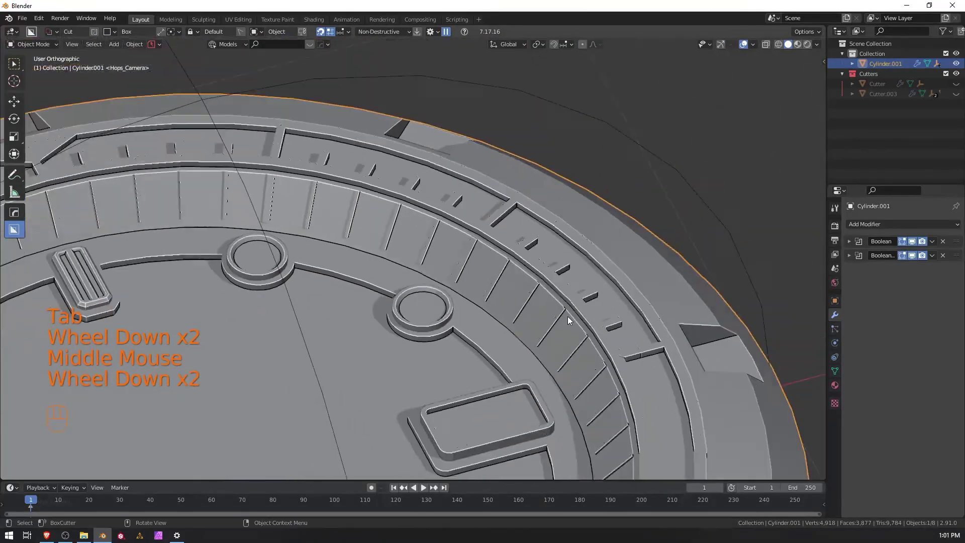
middle_drag(515, 341, 639, 339)
scroll(454, 303, up, 4)
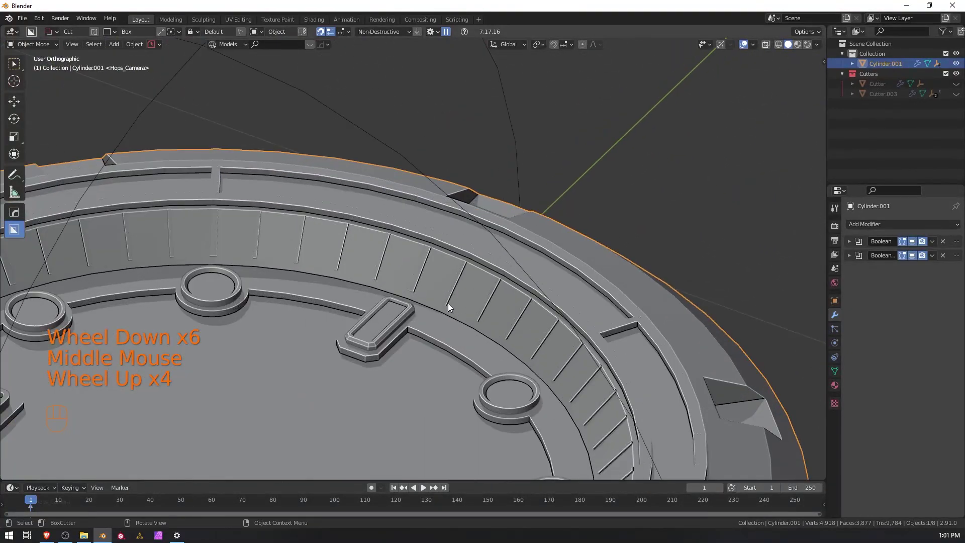
middle_drag(408, 300, 493, 257)
scroll(323, 333, down, 1)
scroll(323, 332, down, 3)
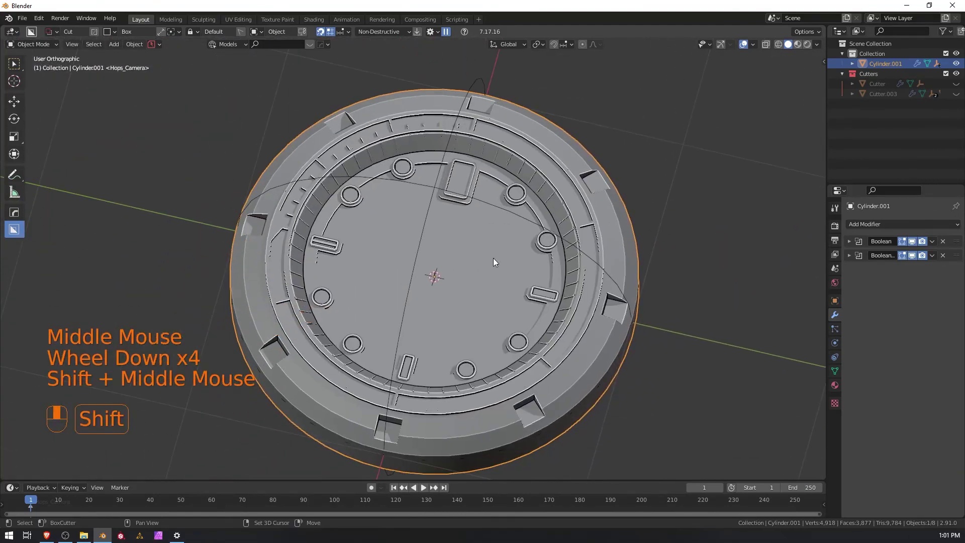
scroll(478, 267, up, 2)
scroll(480, 288, down, 1)
Add a 32-vertex cylinder at the dial's centre and scale it uniformly to about 0.087.
key(shift+a)
mouse_move(475, 287)
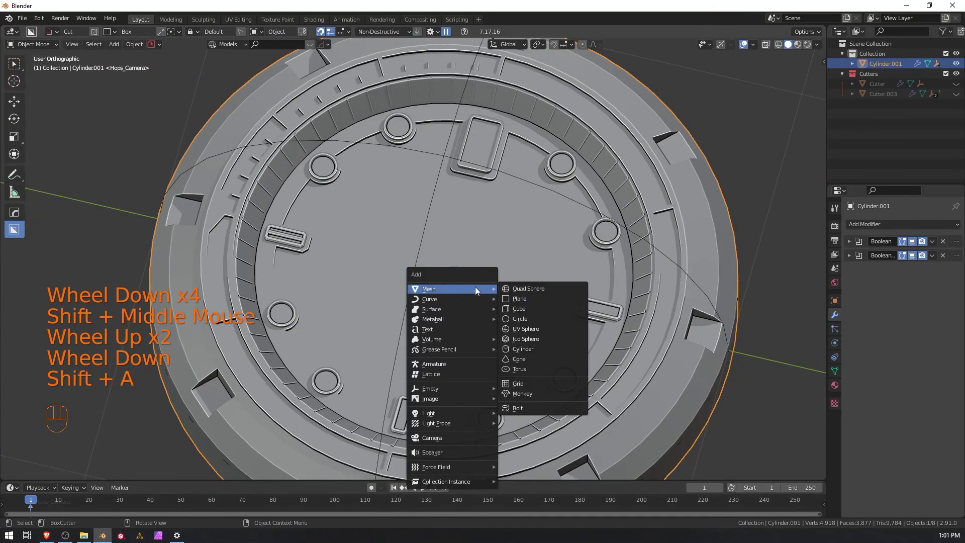
click(541, 350)
scroll(544, 347, down, 2)
scroll(547, 336, down, 1)
click(132, 350)
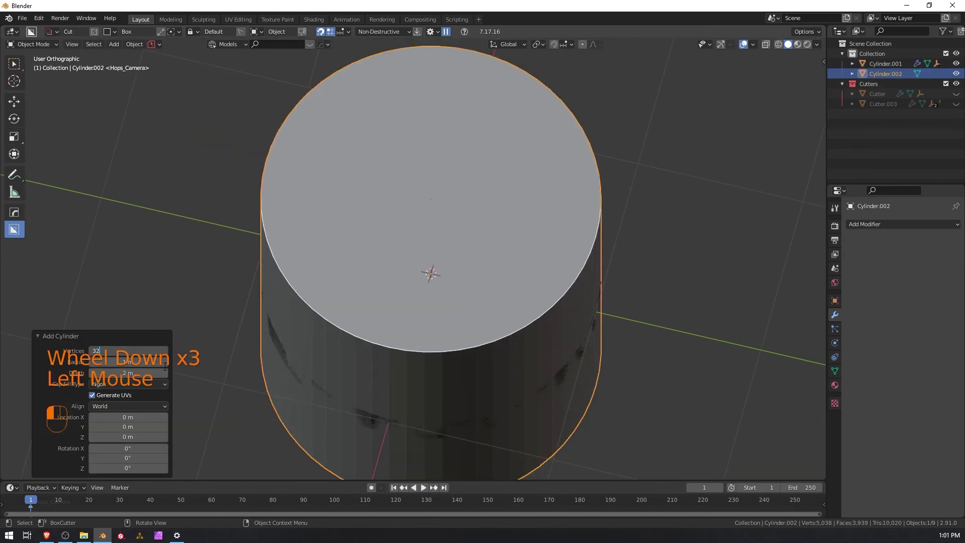
key(Return)
key(s)
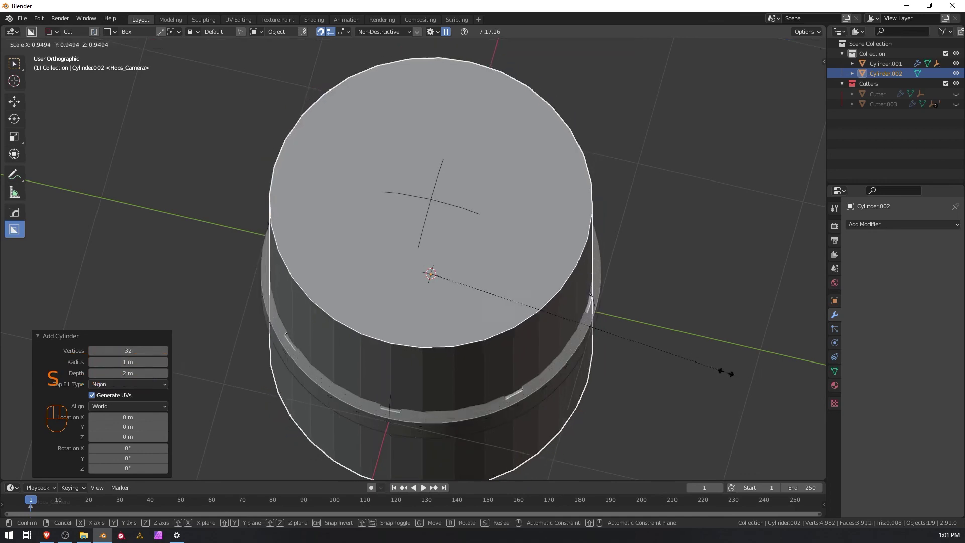
click(456, 287)
Narrow the centre cylinder into a thin pin by scaling it about 0.109 in X and Y, keeping its height.
scroll(457, 288, up, 3)
scroll(483, 289, up, 1)
shift+middle_drag(624, 339, 416, 197)
scroll(409, 194, up, 3)
shift+middle_drag(247, 113, 472, 361)
scroll(454, 324, down, 2)
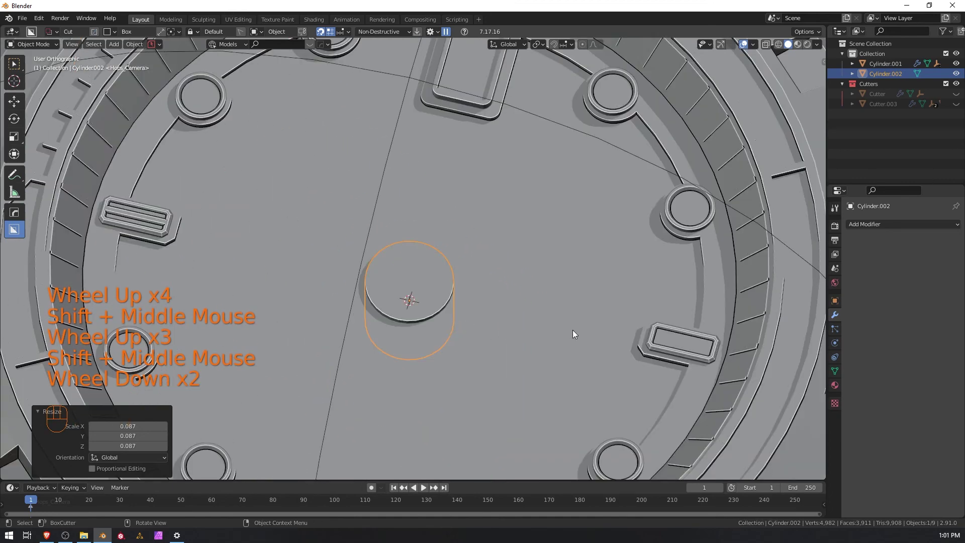
key(s)
key(shift+z)
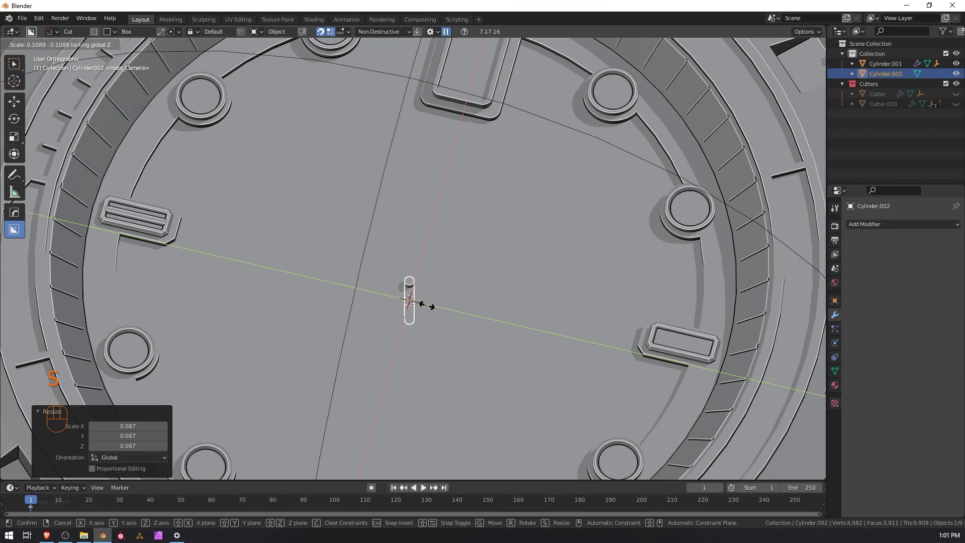
click(428, 306)
Raise the thin centre pin about 0.068 m along Z so it stands above the dial face.
scroll(460, 336, up, 2)
middle_drag(460, 336, 478, 297)
scroll(463, 300, up, 1)
scroll(462, 302, down, 1)
key(t)
key(z)
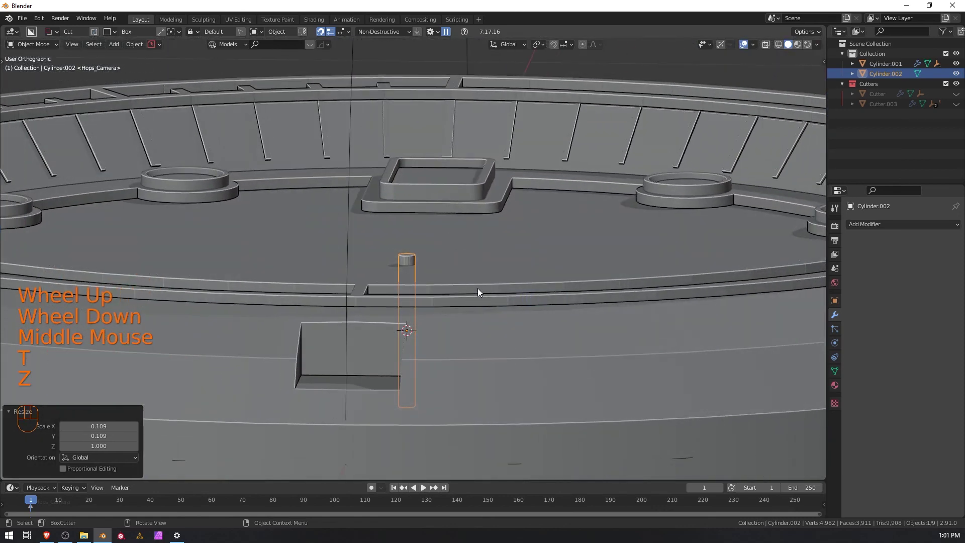
key(z)
right_click(463, 243)
key(g)
key(z)
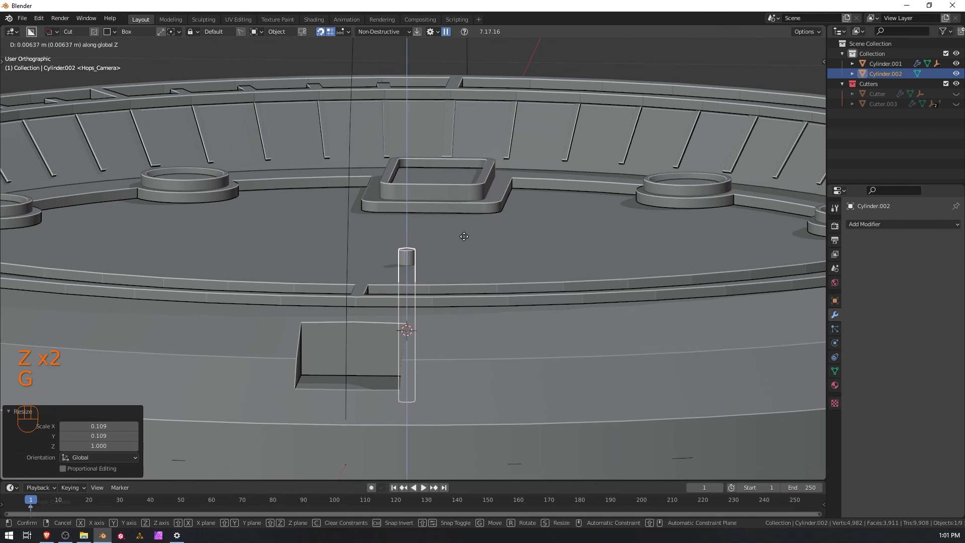
click(466, 184)
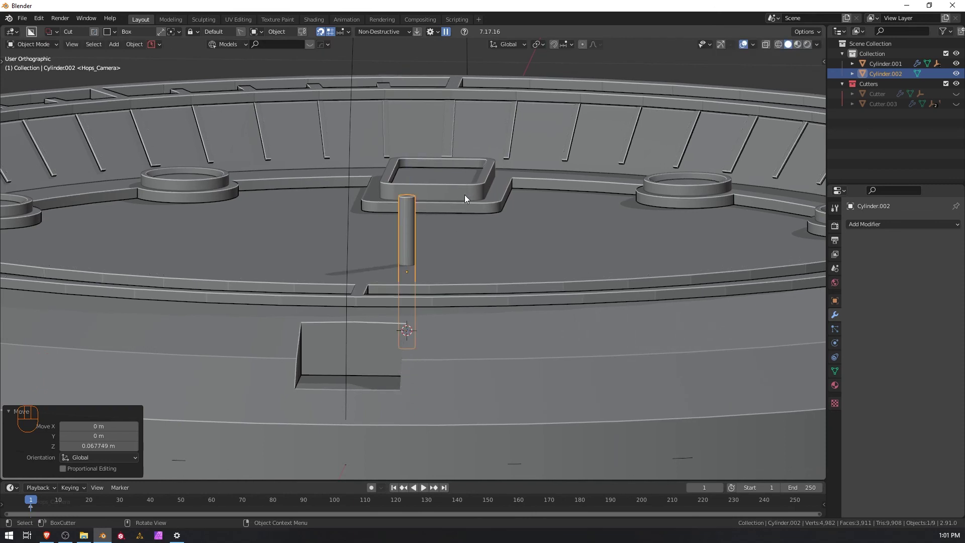
Add a second 32-vertex cylinder at the dial's centre and scale it uniformly to about 0.092.
scroll(466, 201, up, 3)
middle_drag(466, 212, 415, 254)
scroll(434, 226, down, 4)
scroll(384, 260, down, 3)
scroll(418, 267, up, 2)
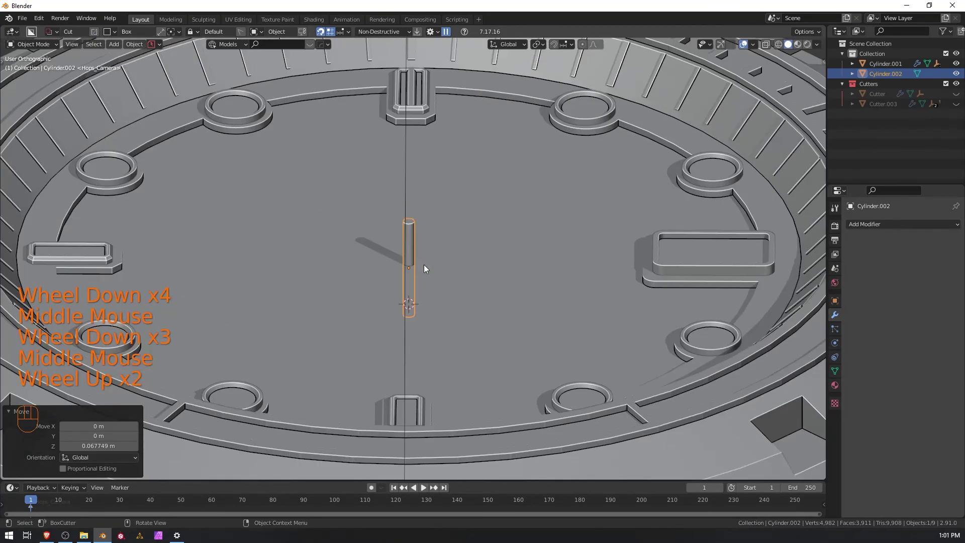
scroll(424, 265, down, 1)
scroll(417, 271, up, 1)
key(shift+a)
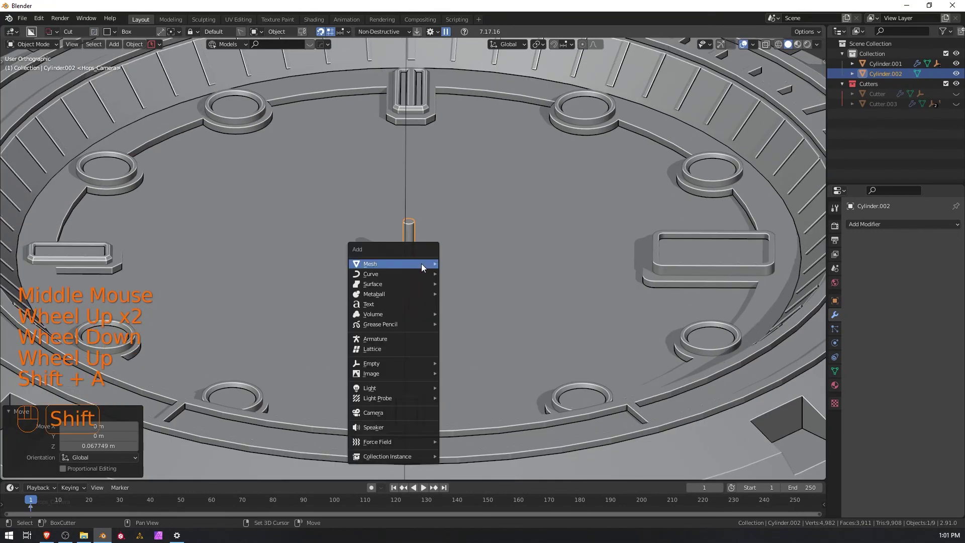
mouse_move(421, 263)
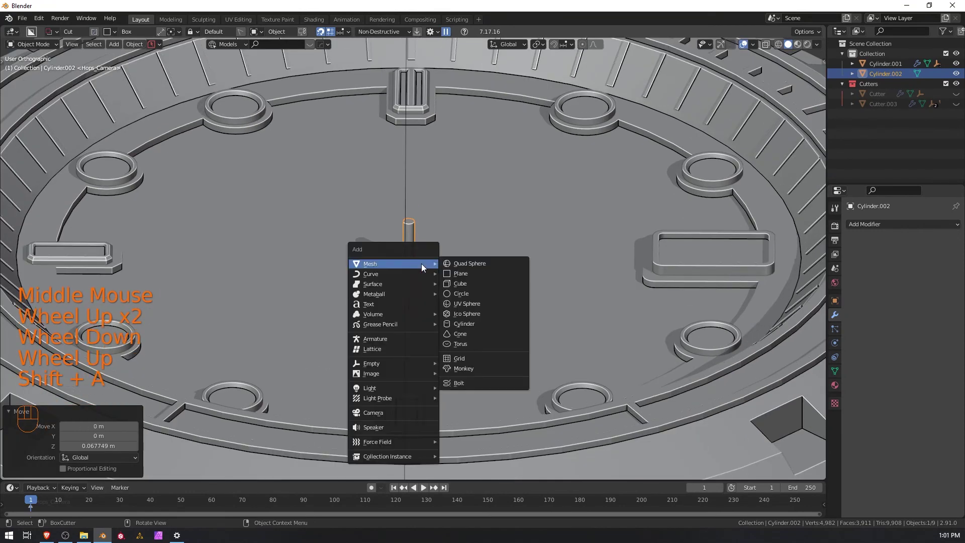
click(487, 322)
key(s)
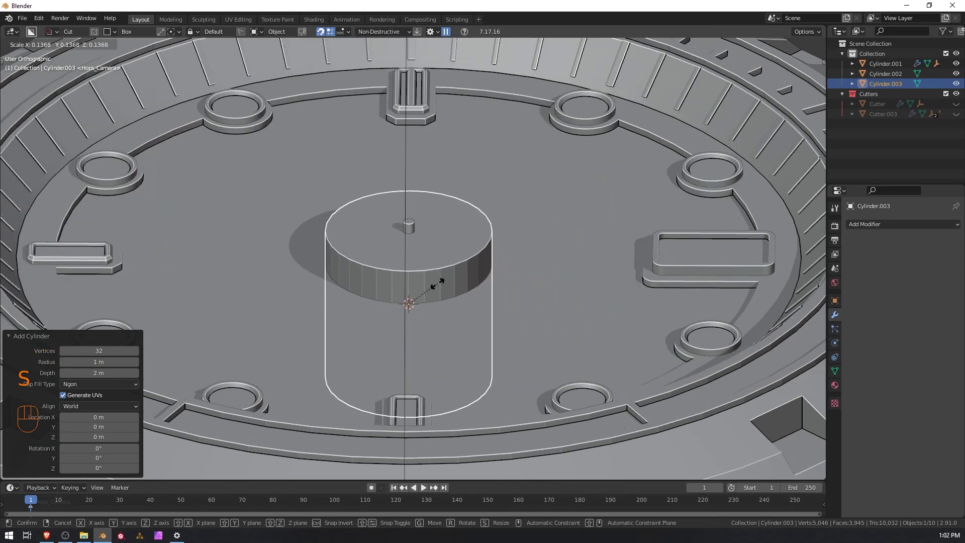
click(415, 282)
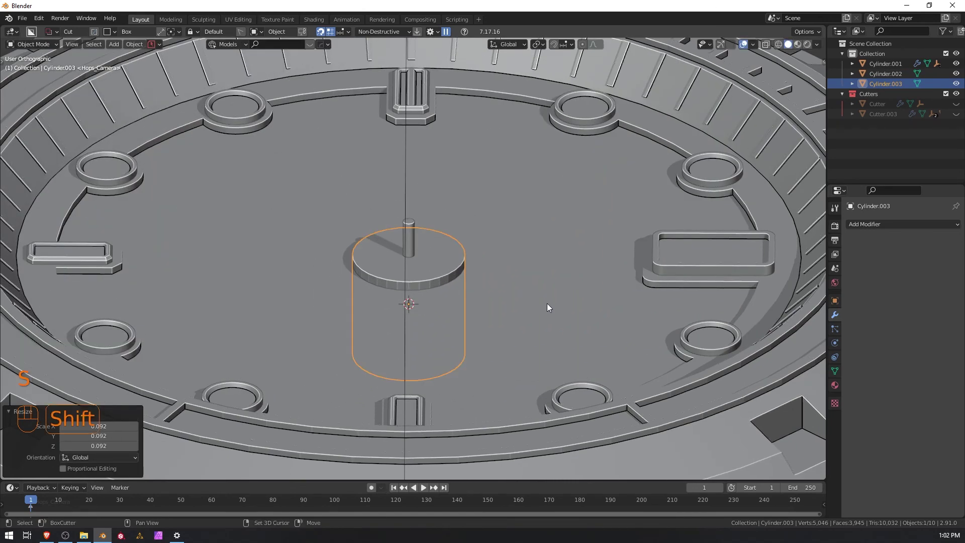
Flatten the new cylinder along Z into a thin disc and raise it about 0.125 m around the pin.
key(shift+z)
right_click(540, 302)
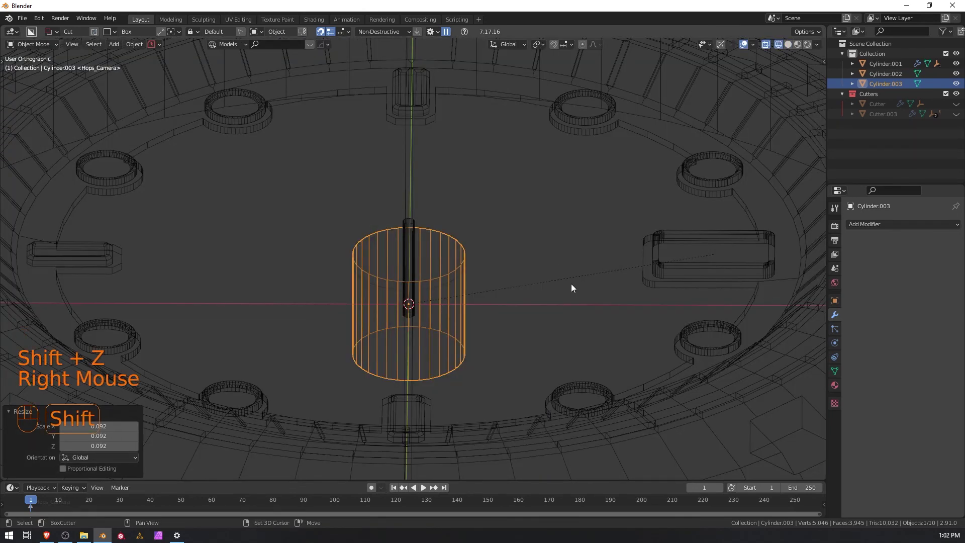
key(shift+z)
key(s)
key(z)
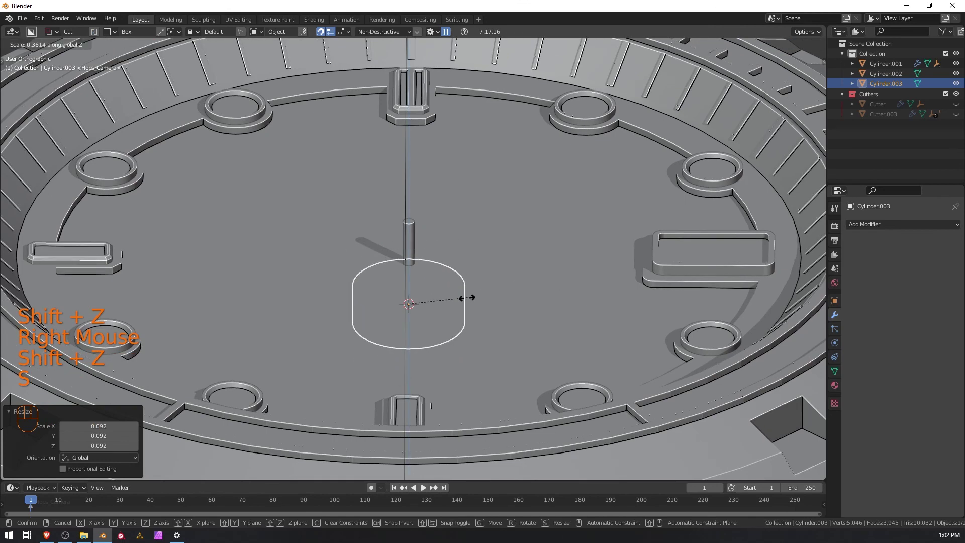
click(427, 310)
key(g)
key(z)
click(447, 250)
Scale the disc uniformly to about 0.397 and lower it about 0.025 m along the pin.
key(s)
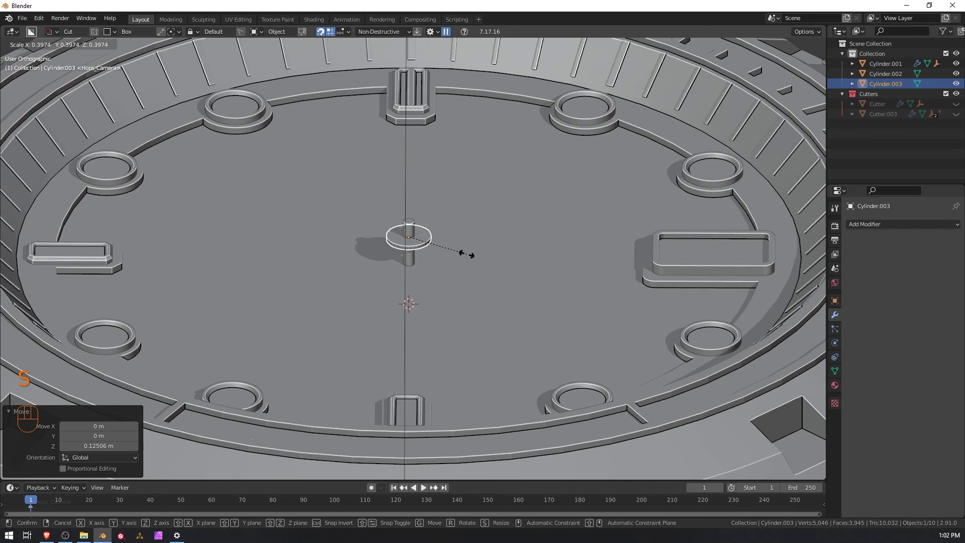
click(466, 255)
scroll(466, 255, up, 4)
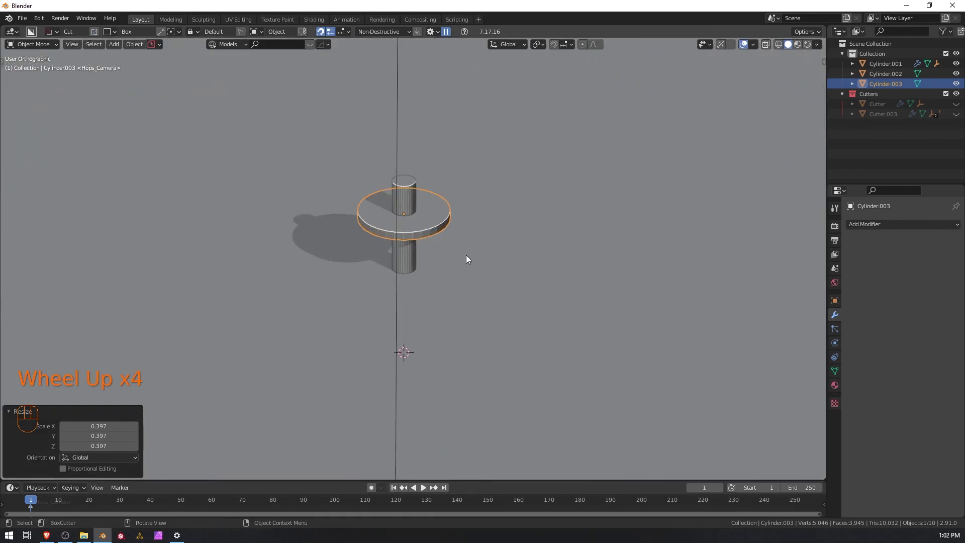
scroll(466, 257, up, 2)
middle_drag(489, 264, 423, 247)
key(g)
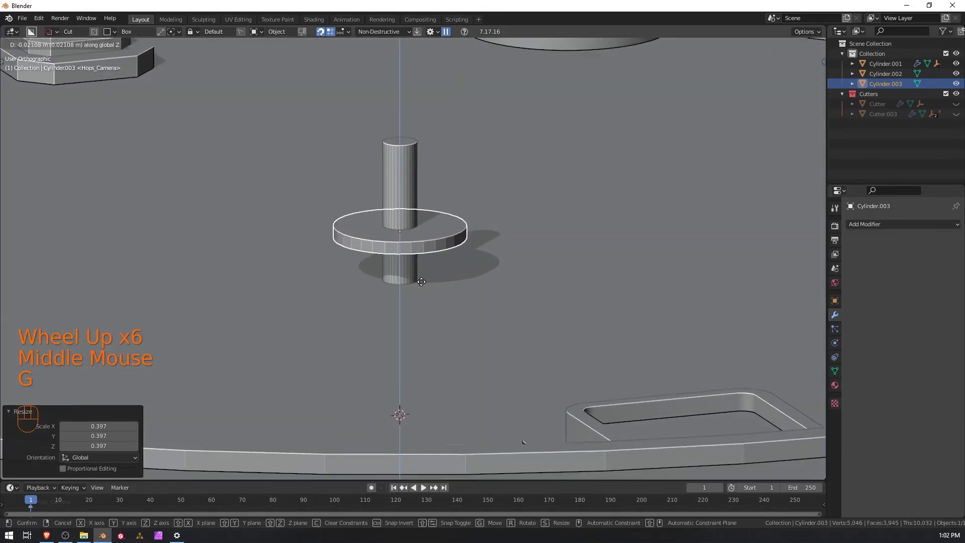
click(420, 287)
Isolate the disc in local view and look at it from the right side.
scroll(423, 276, up, 1)
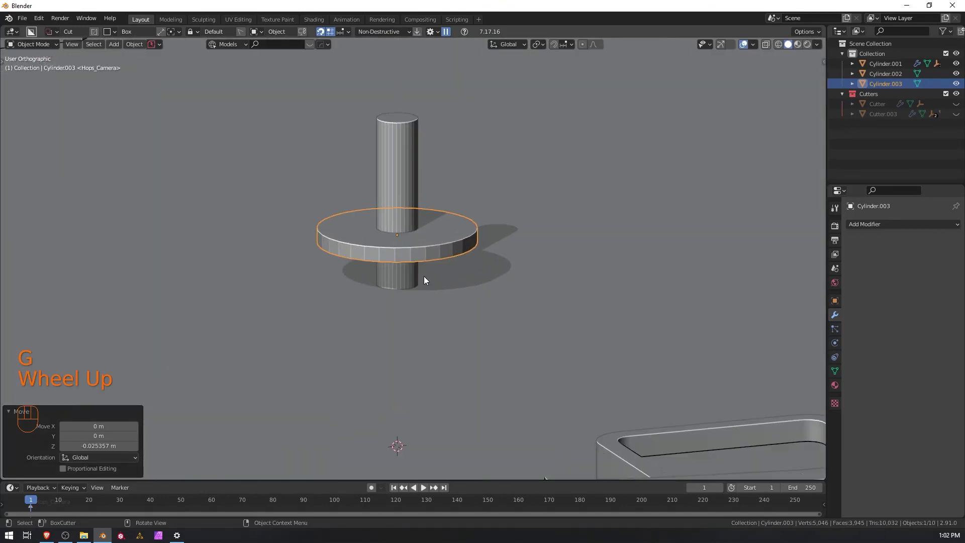
scroll(423, 276, down, 1)
middle_drag(427, 276, 491, 291)
scroll(461, 282, down, 3)
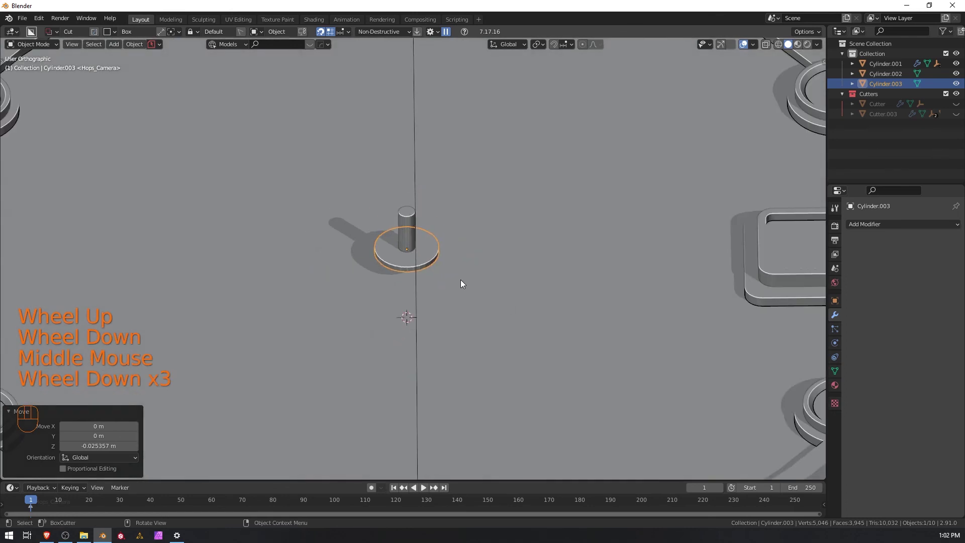
key(Tab)
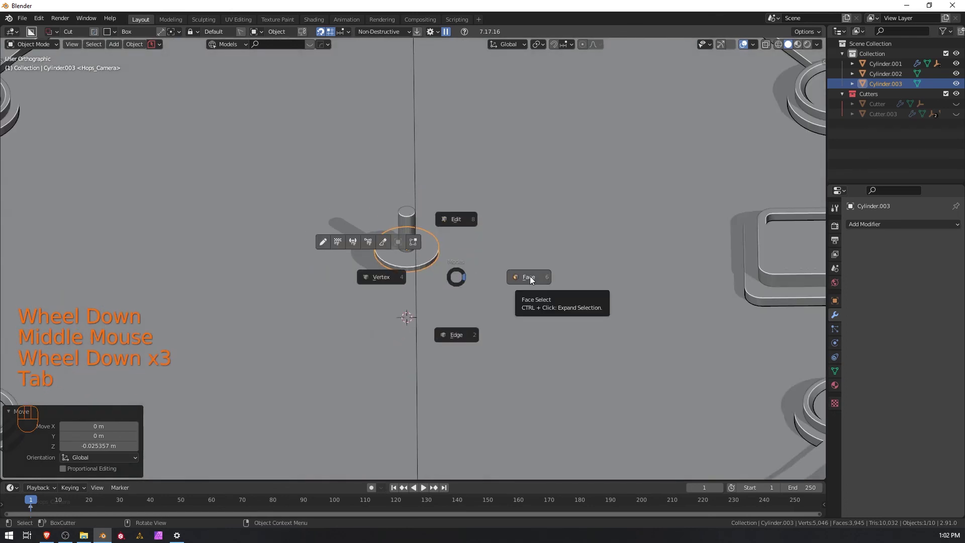
key(Escape)
key(slash)
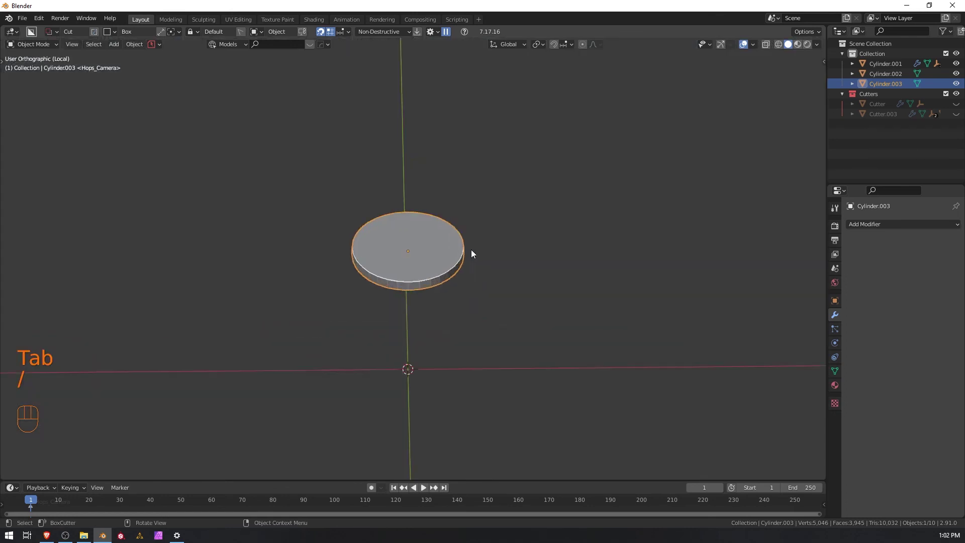
scroll(527, 316, down, 1)
key(KP_3)
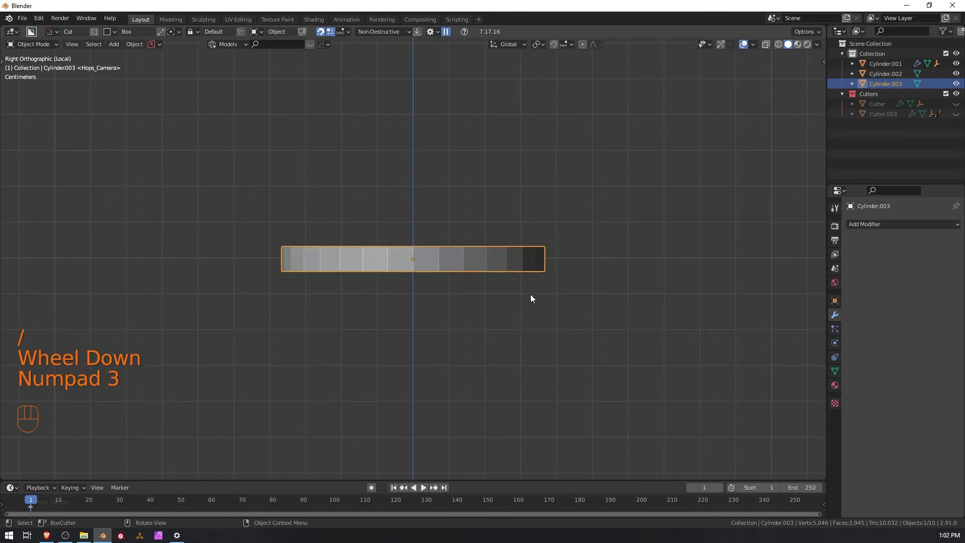
Select the four adjacent faces at the middle of the disc's side and flatten them with an X scale of 0.
key(Tab)
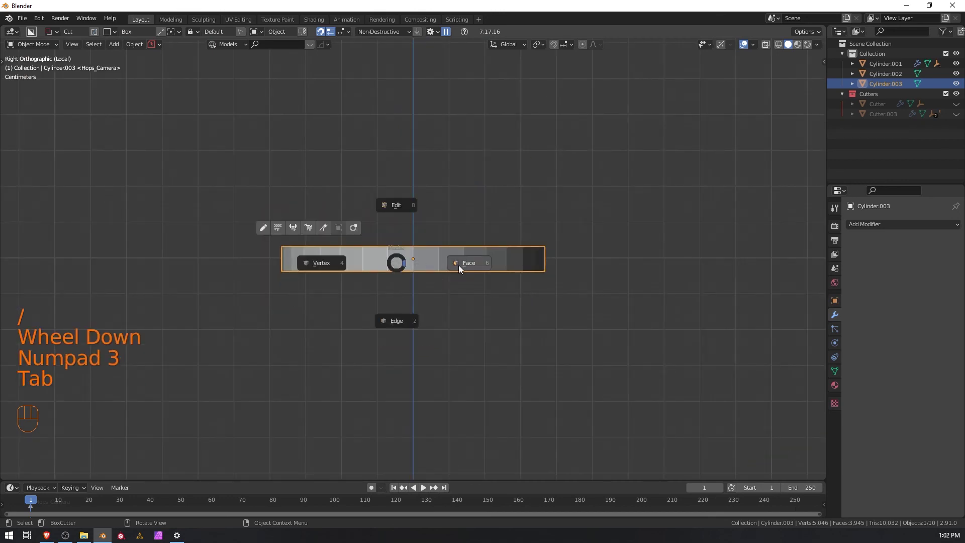
click(385, 266)
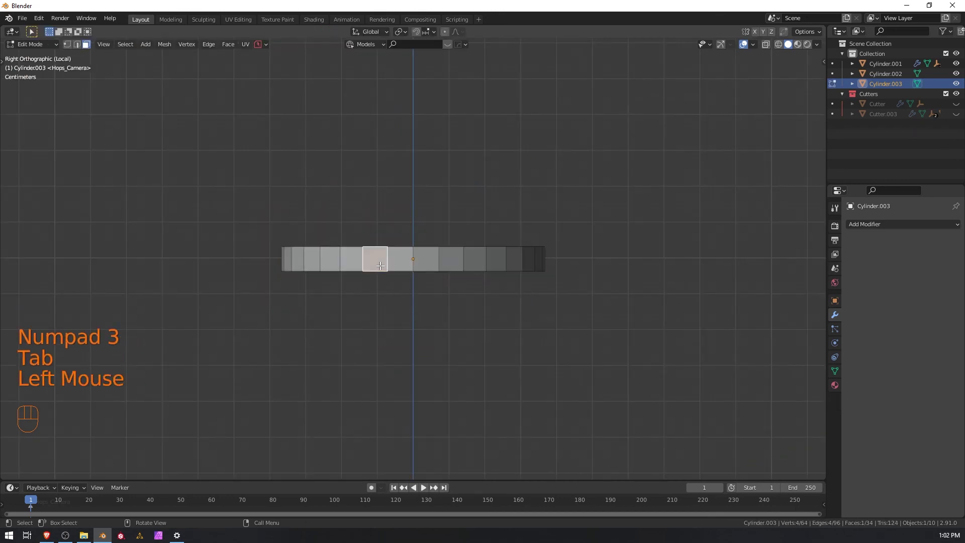
ctrl+click(451, 259)
key(s)
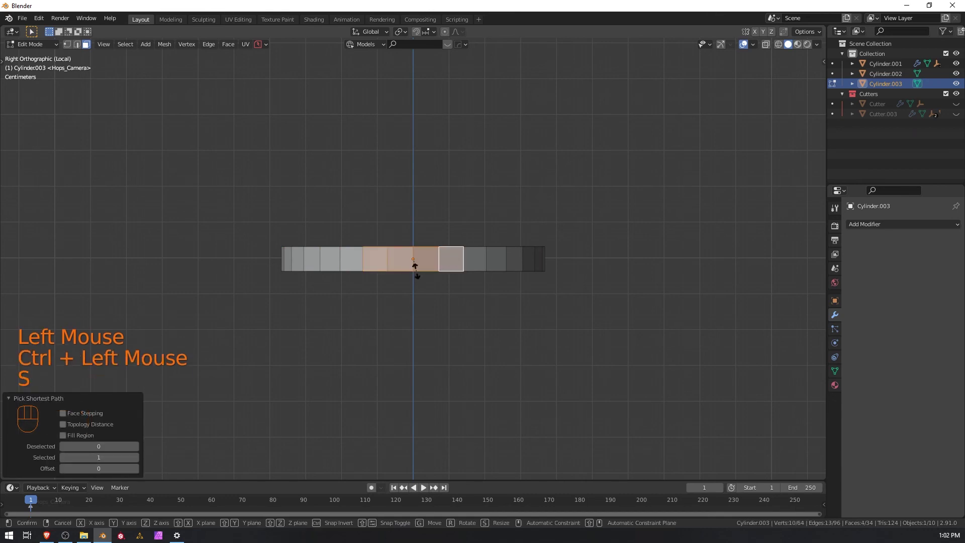
key(x)
key(0)
key(Return)
Leave local view and extrude the flattened side faces about 0.037 m outward to begin the watch hand.
middle_drag(416, 272, 498, 315)
scroll(498, 315, down, 4)
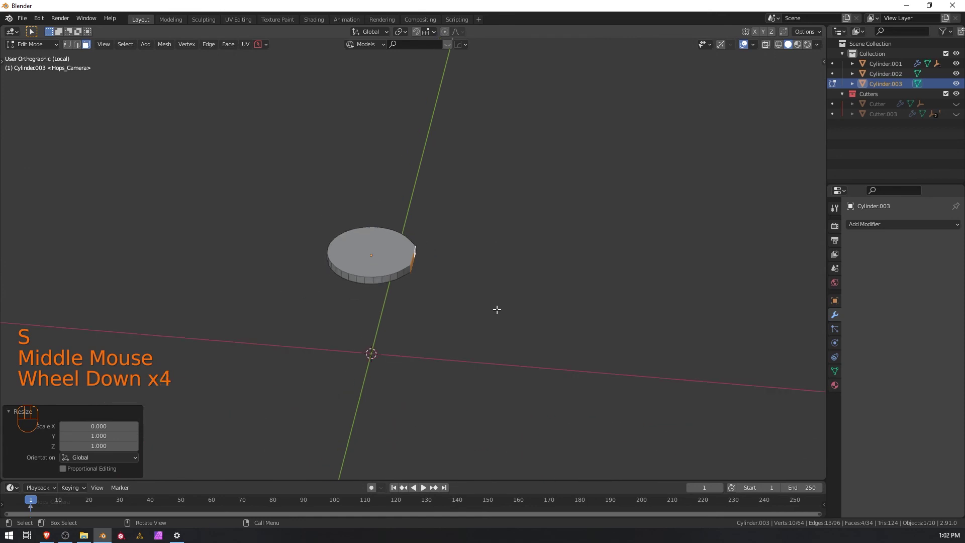
key(slash)
middle_drag(509, 281, 407, 269)
key(e)
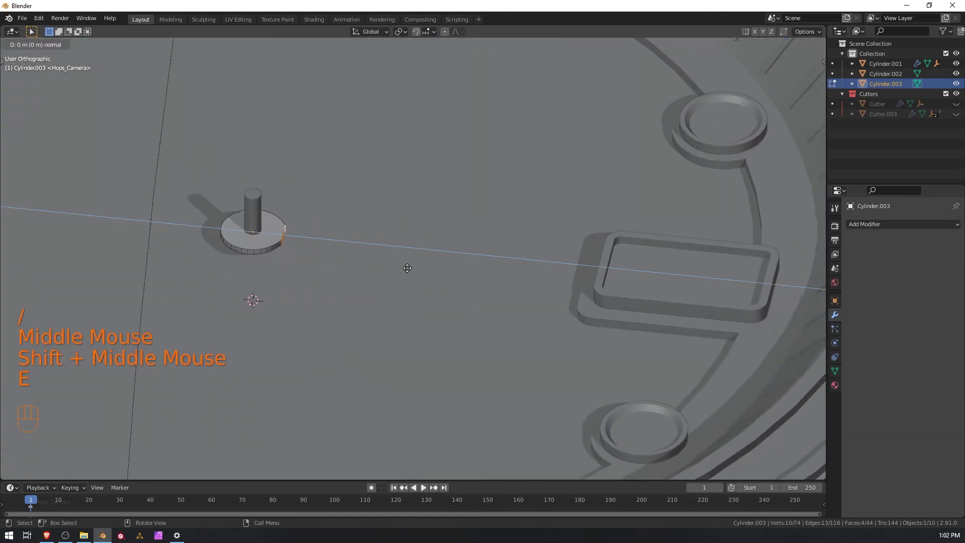
click(441, 268)
Extrude the hand's end about 0.07 m further along X and widen it by scaling about 2.291 in X and Y.
key(e)
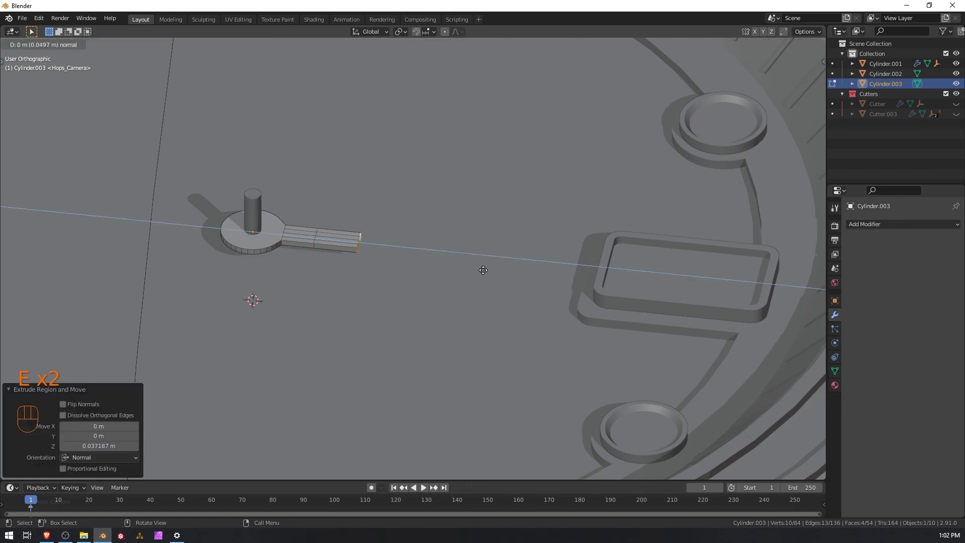
key(s)
key(shift+z)
right_click(488, 271)
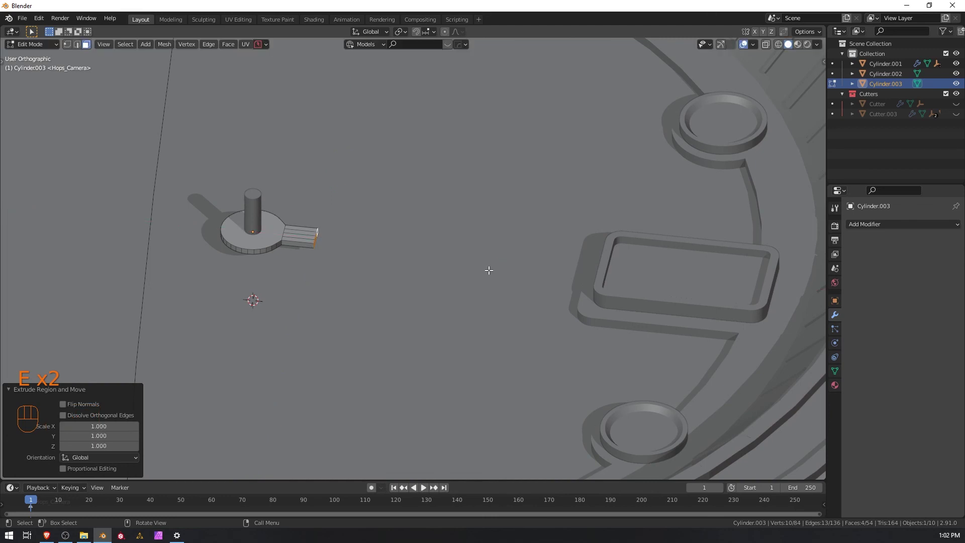
key(g)
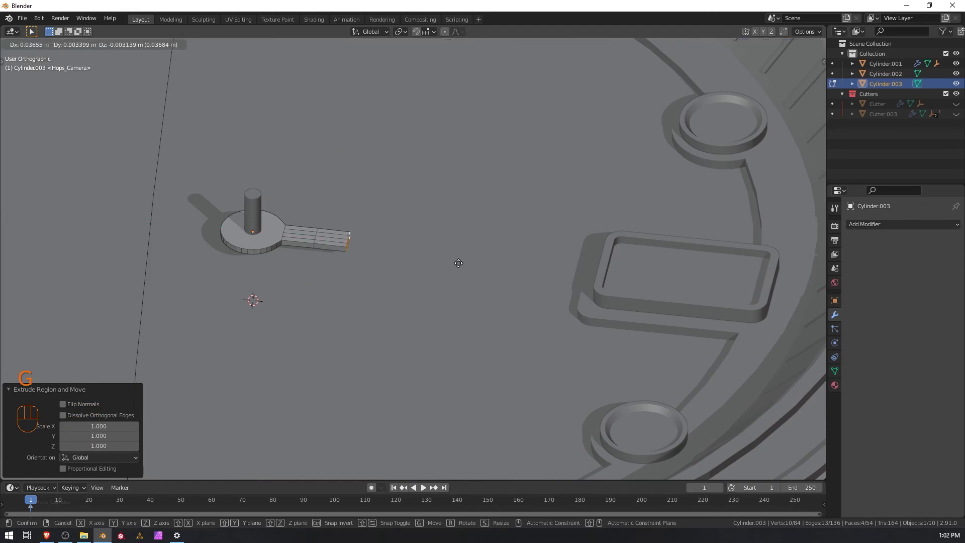
key(x)
key(x)
click(485, 272)
key(s)
key(shift+z)
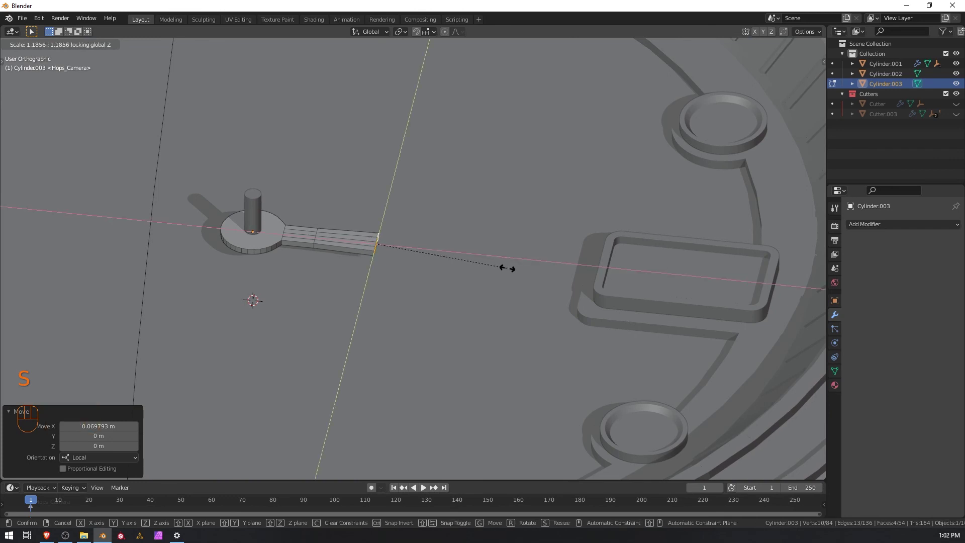
click(630, 267)
Extrude the widened end outward in two segments, the second about 0.055 m, and taper the tip to about 0.445 in X and Y.
key(e)
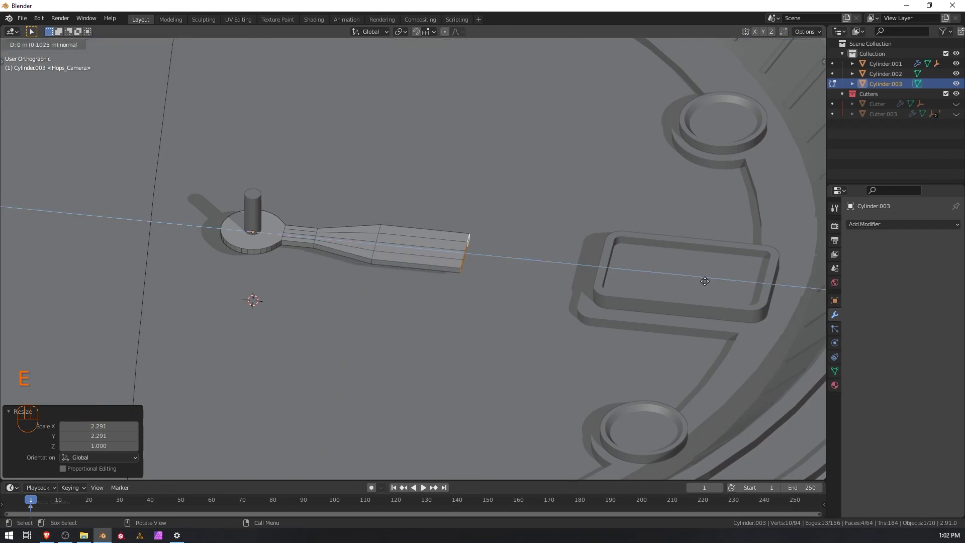
click(742, 281)
key(e)
click(789, 286)
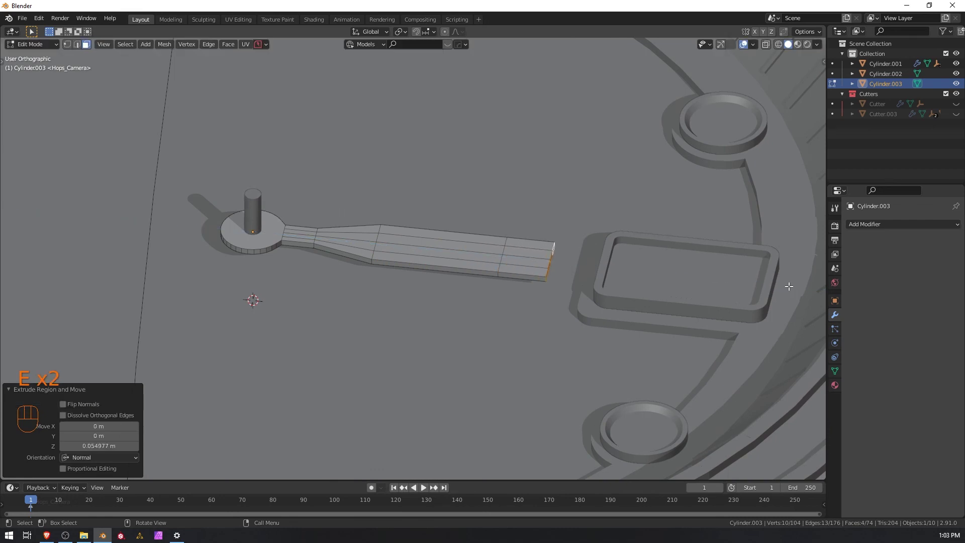
key(s)
key(shift+z)
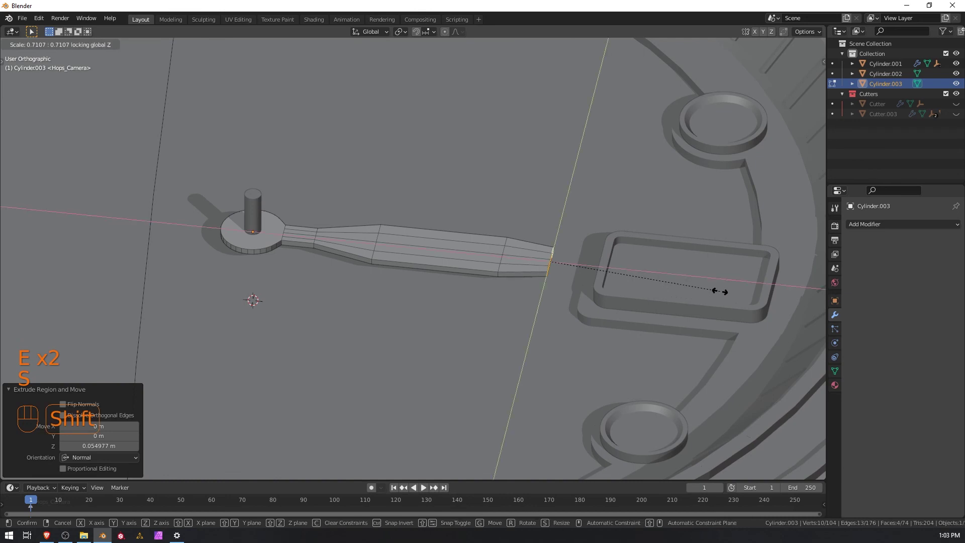
click(656, 287)
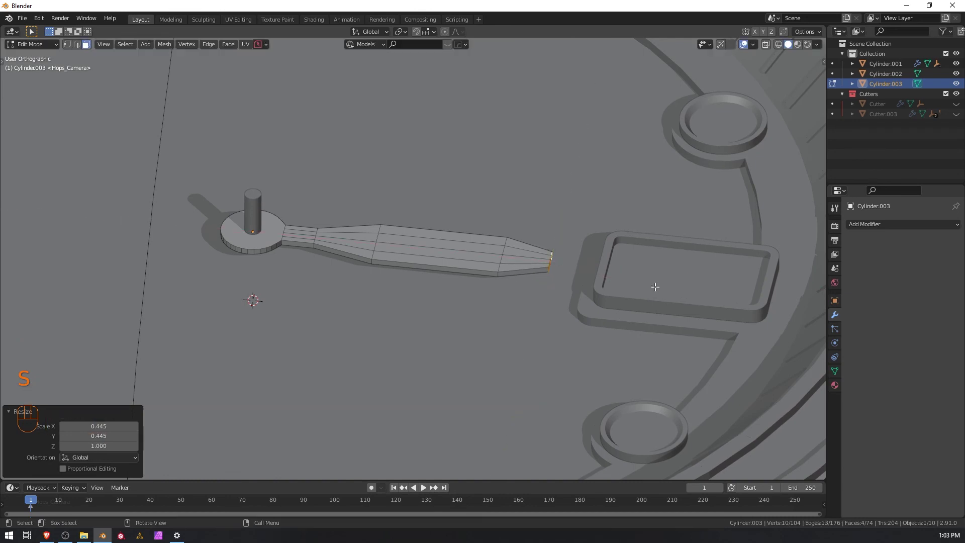
Select the two middle top faces of the hand's wide section and raise them about 0.008 m along Z.
key(Tab)
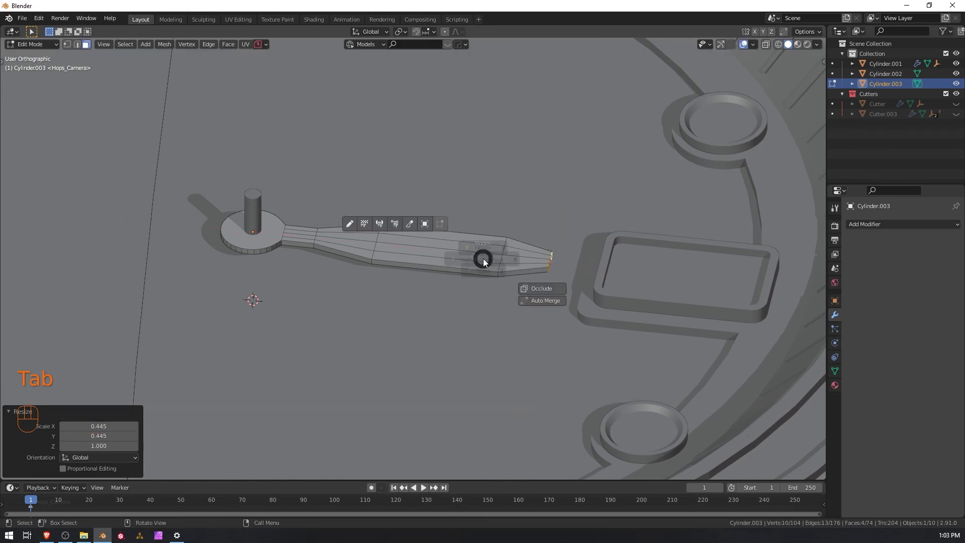
click(462, 247)
shift+click(454, 241)
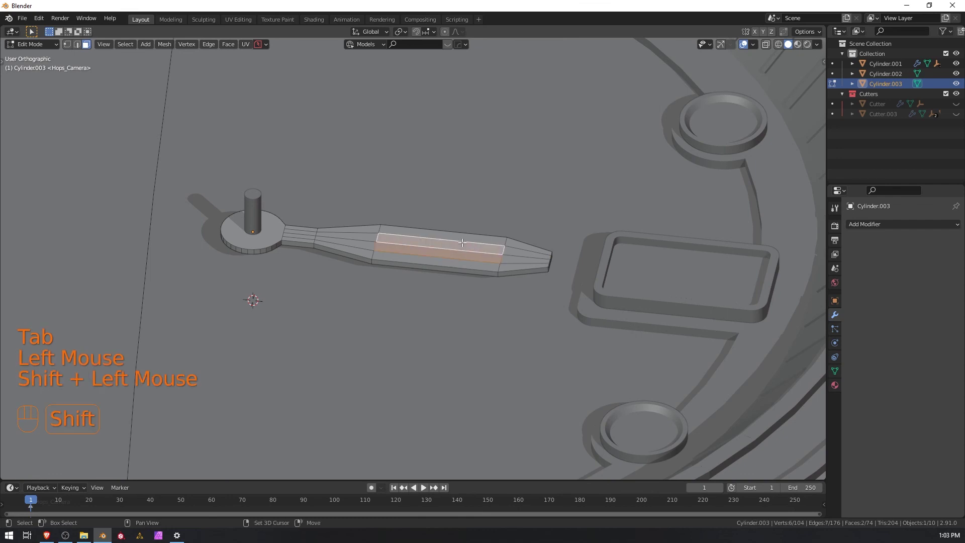
key(g)
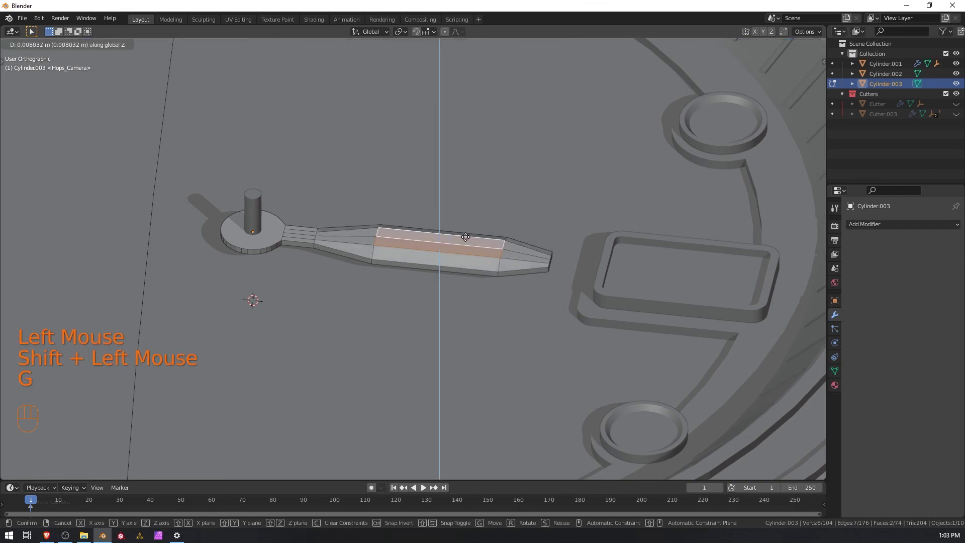
click(465, 237)
Inset the hand's two raised top faces together about 0.133 m, and inset them again about 0.112 m with a depth of about -0.786 m.
key(i)
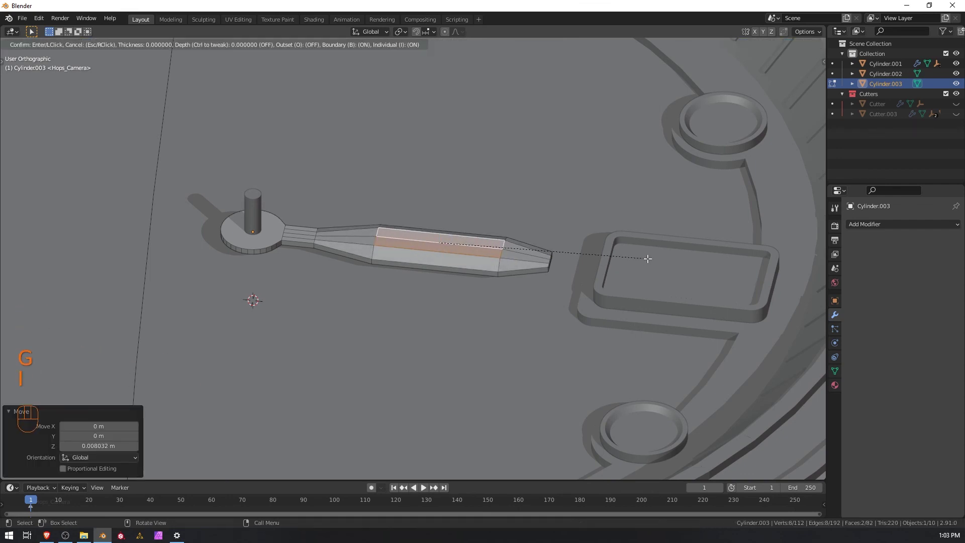
key(i)
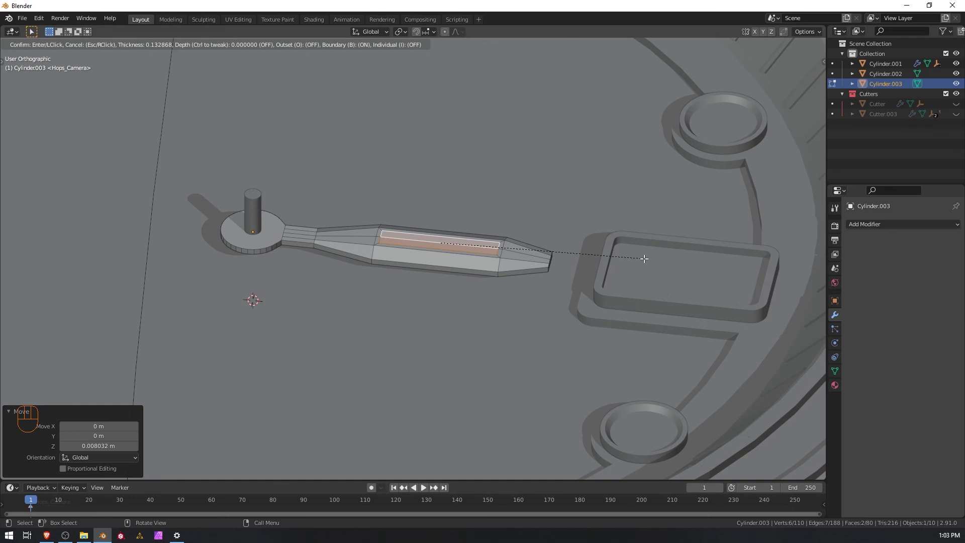
click(644, 258)
key(i)
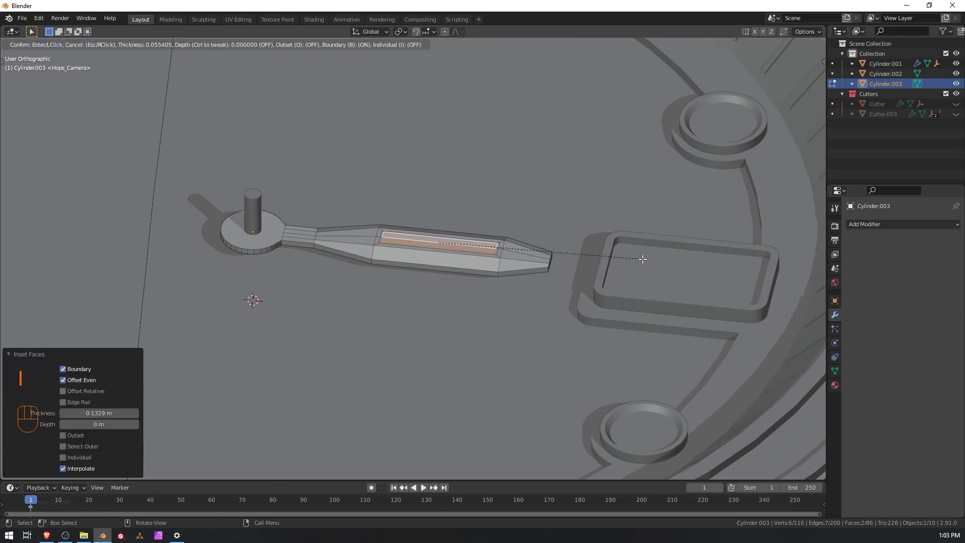
key(ctrl)
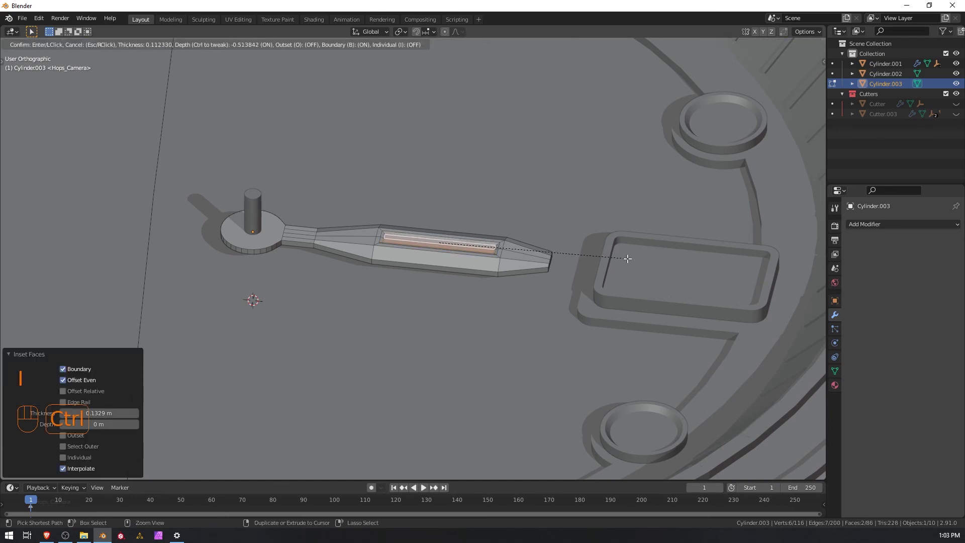
click(620, 256)
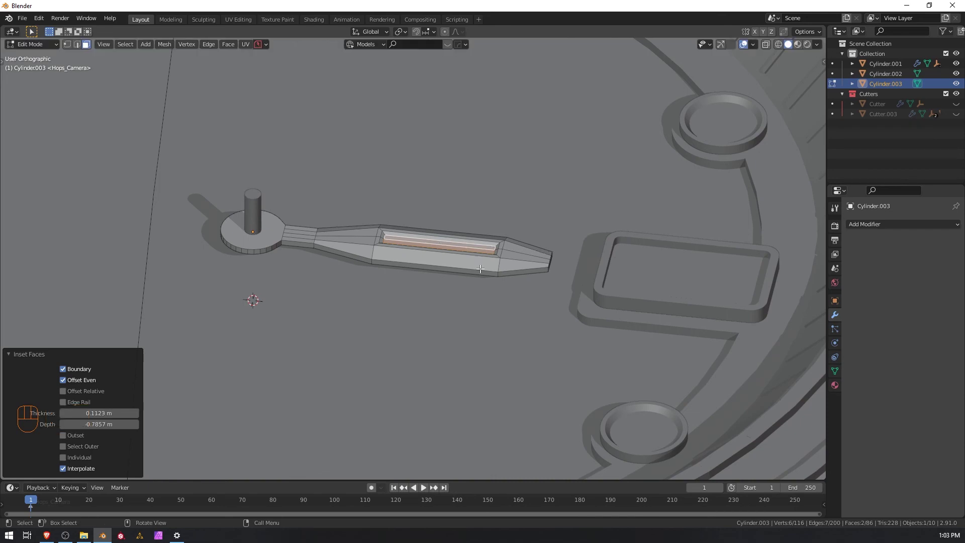
scroll(470, 267, up, 1)
middle_drag(473, 264, 491, 279)
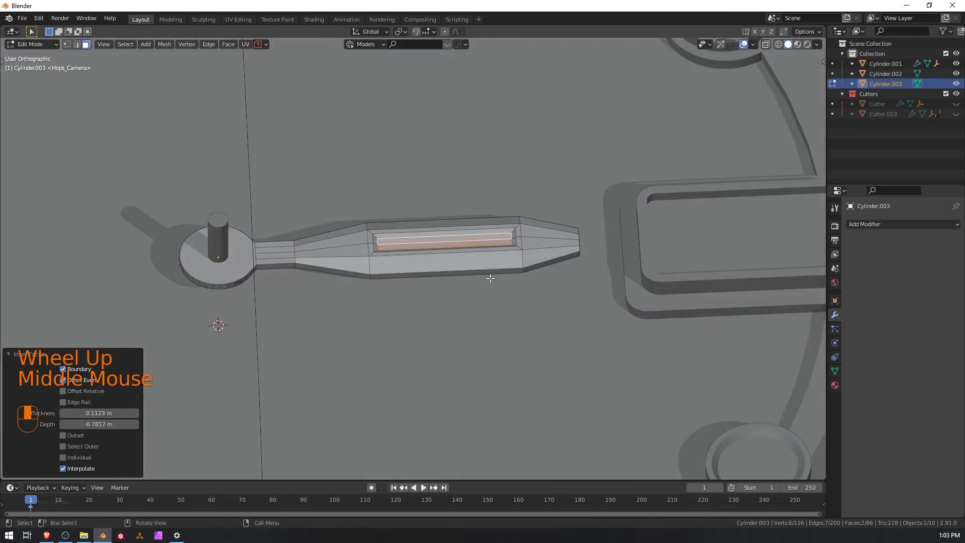
key(Tab)
Examine the recessed hand's shape and proportions against the surrounding dial.
scroll(413, 278, down, 6)
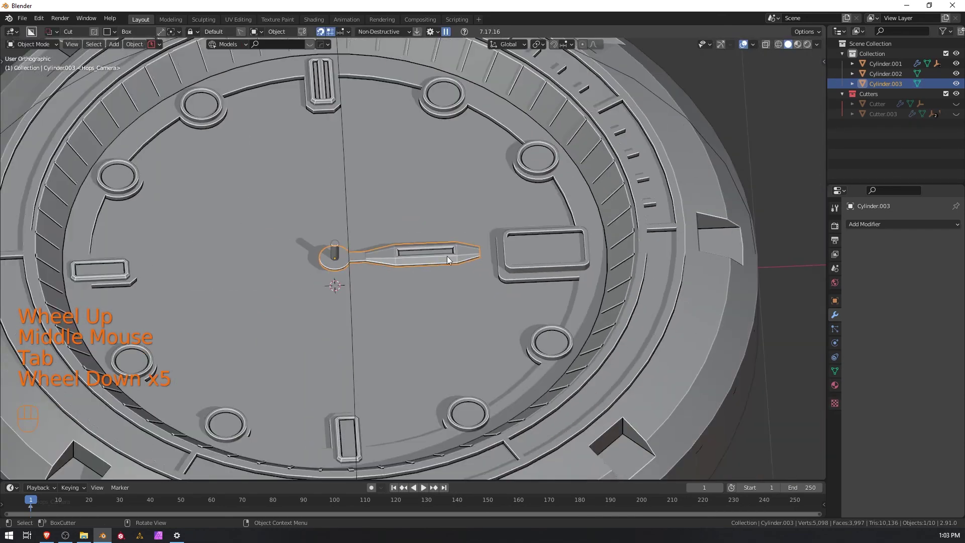
middle_drag(413, 279, 399, 300)
scroll(403, 285, up, 4)
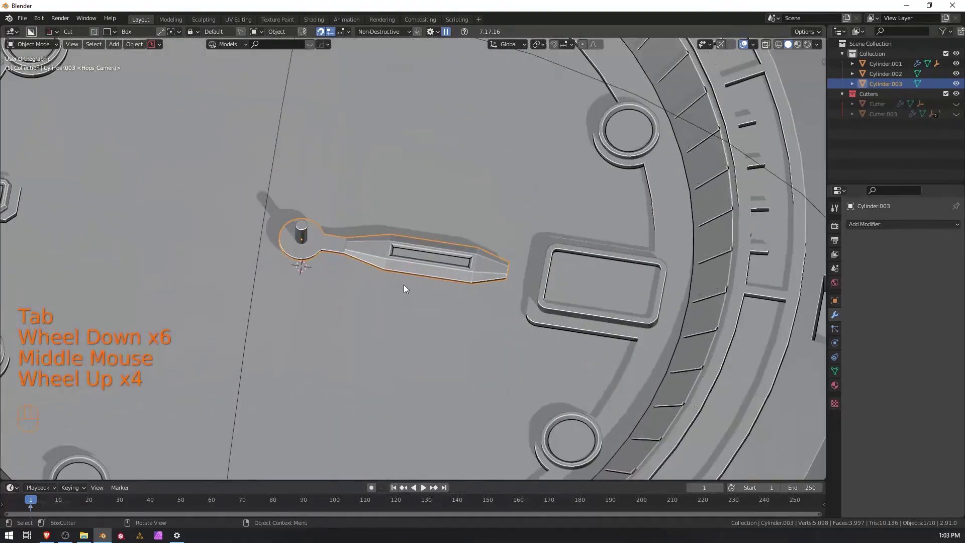
scroll(380, 268, up, 1)
scroll(372, 265, down, 1)
scroll(367, 263, up, 1)
scroll(360, 266, down, 1)
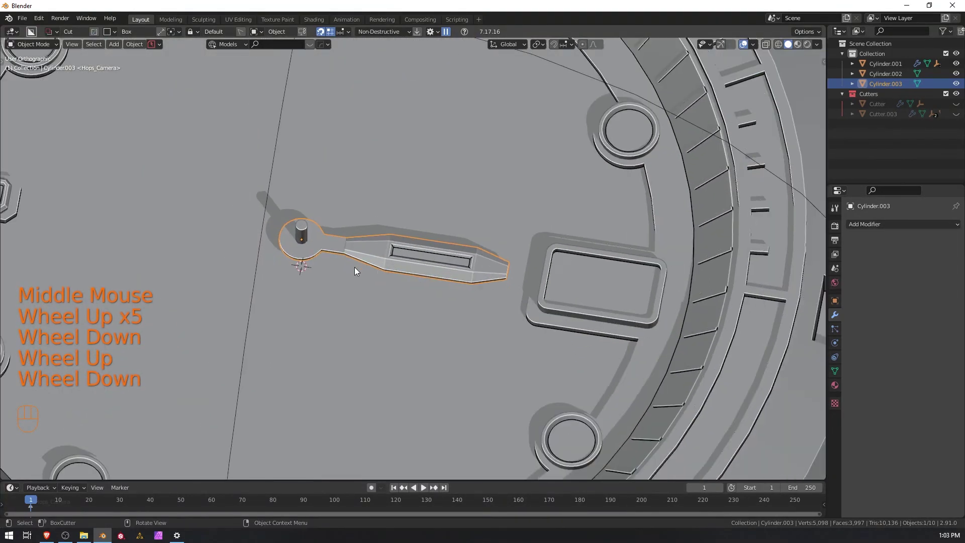
scroll(358, 267, up, 2)
Duplicate the watch hand and raise the copy about 0.017 m along Z on the central pin.
click(277, 235)
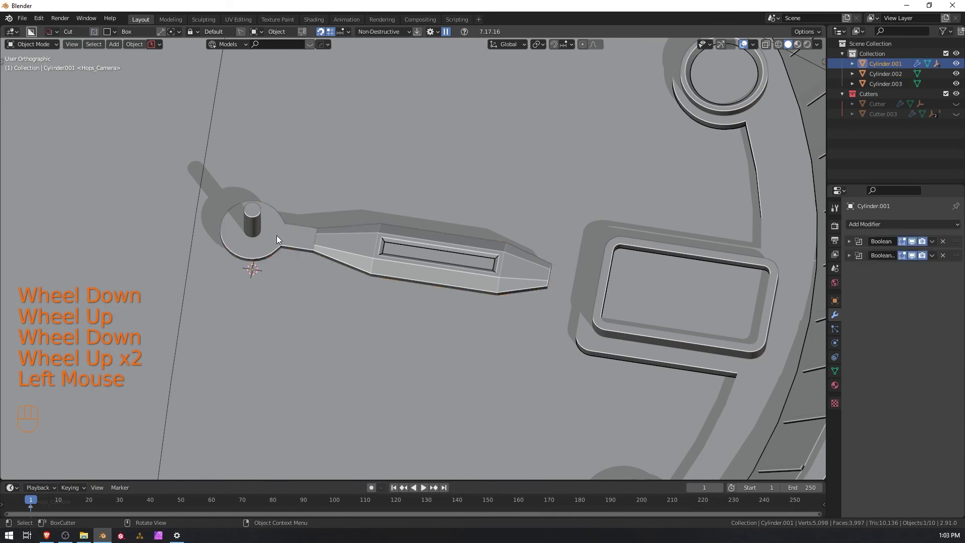
click(276, 236)
middle_drag(325, 268, 332, 203)
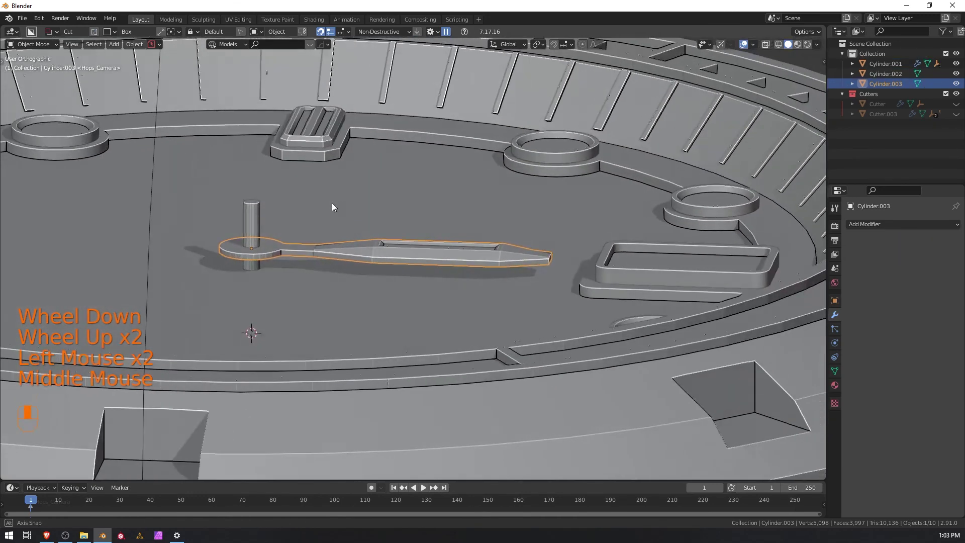
key(shift+d)
key(z)
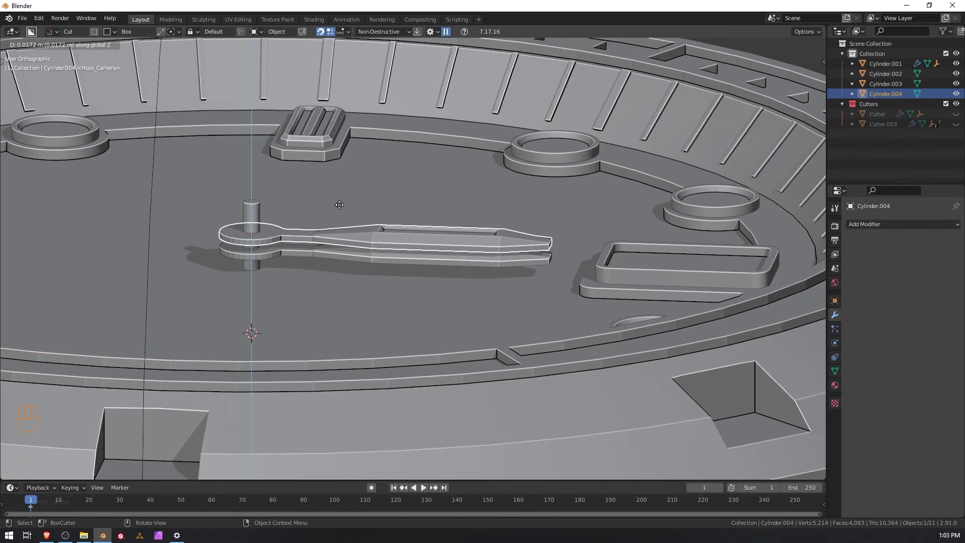
click(339, 204)
Isolate the upper duplicate hand in local view, enable X-ray in Object Mode, and open its mesh for editing.
key(slash)
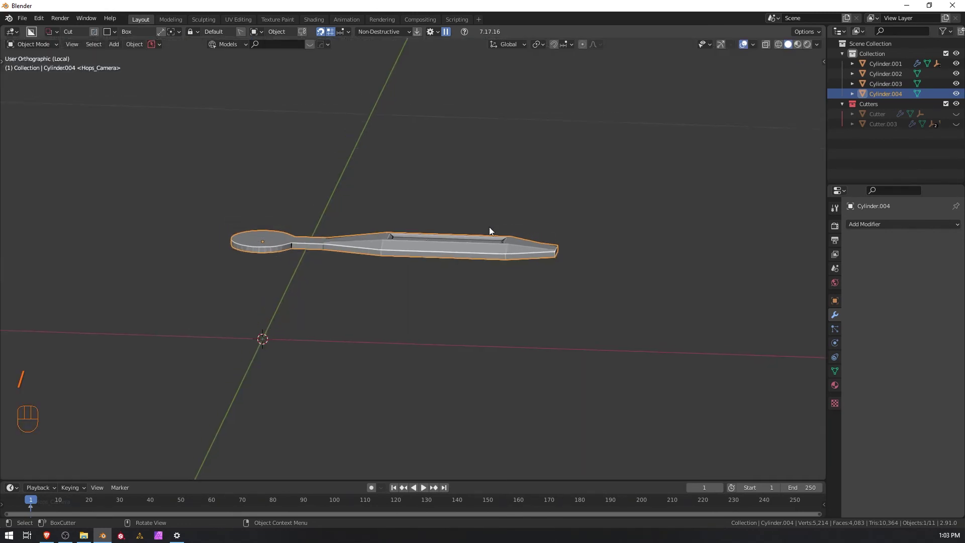
middle_drag(490, 227, 509, 304)
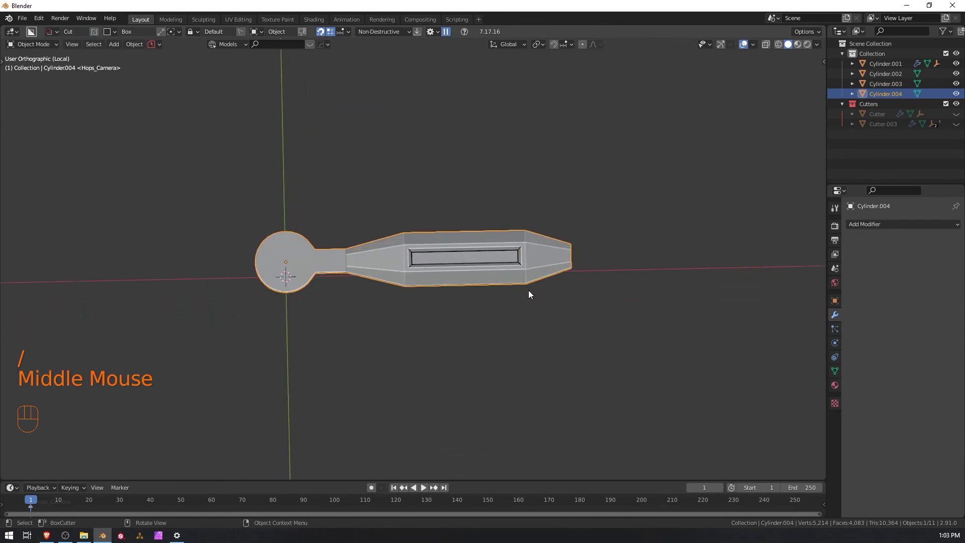
key(Tab)
key(Tab)
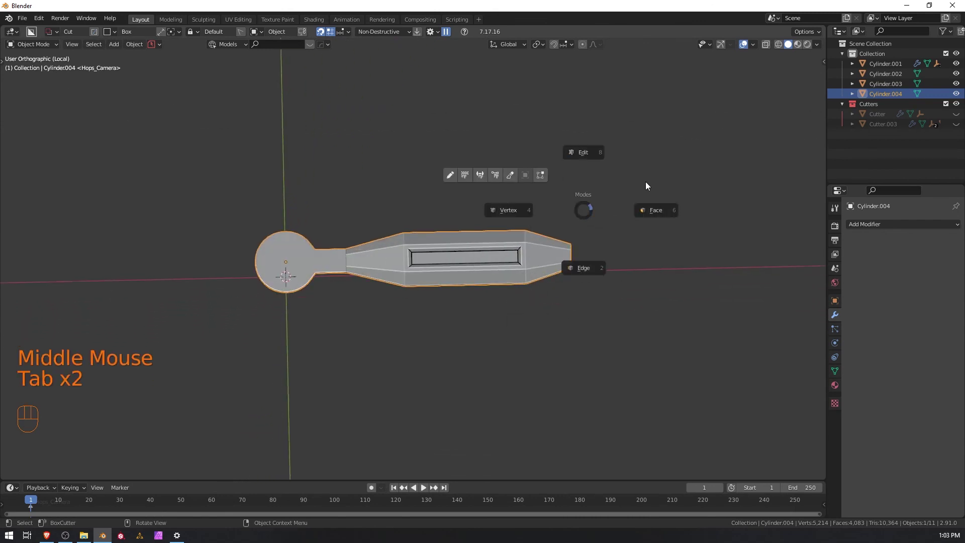
click(765, 44)
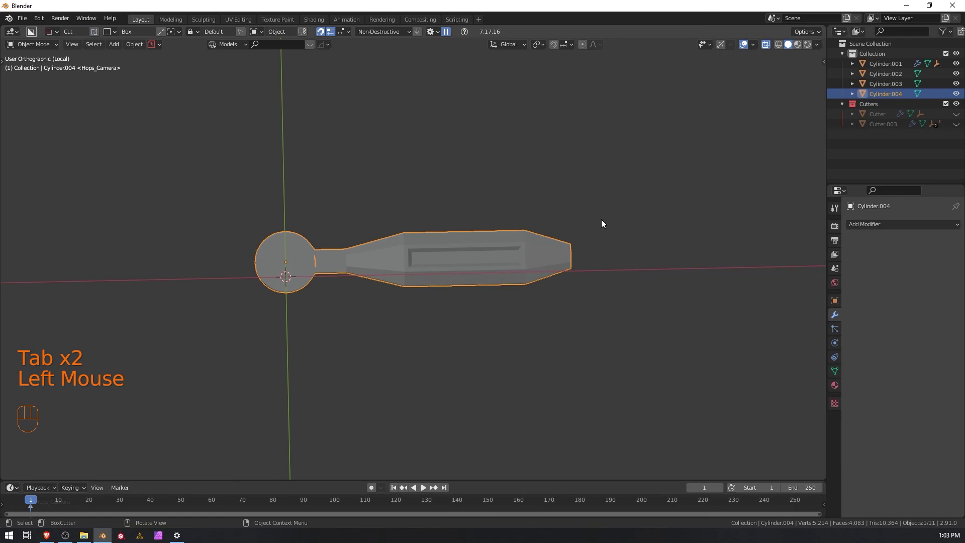
key(Tab)
Select all vertices of the copied hand's outer end with X-ray, move them about 0.285 m along X, and leave local view.
click(518, 217)
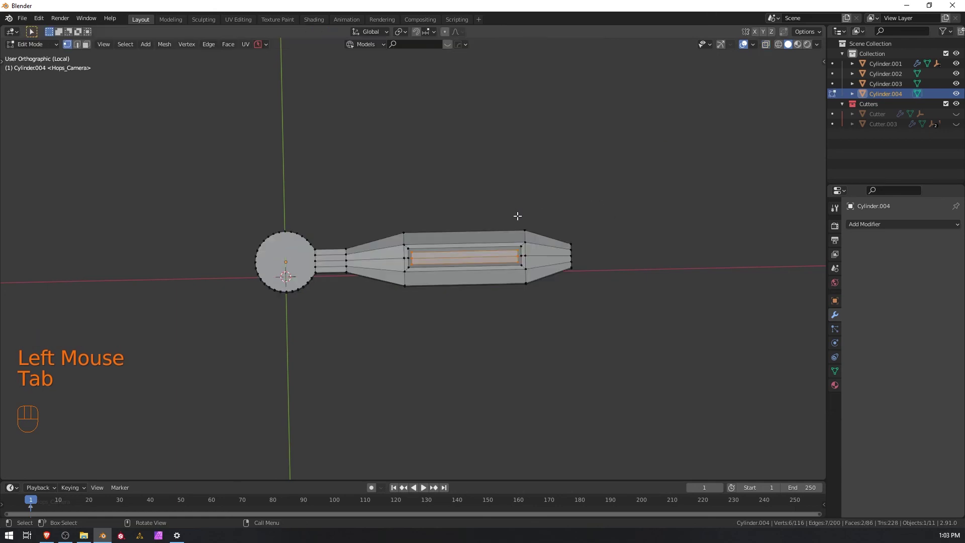
drag(637, 189, 481, 335)
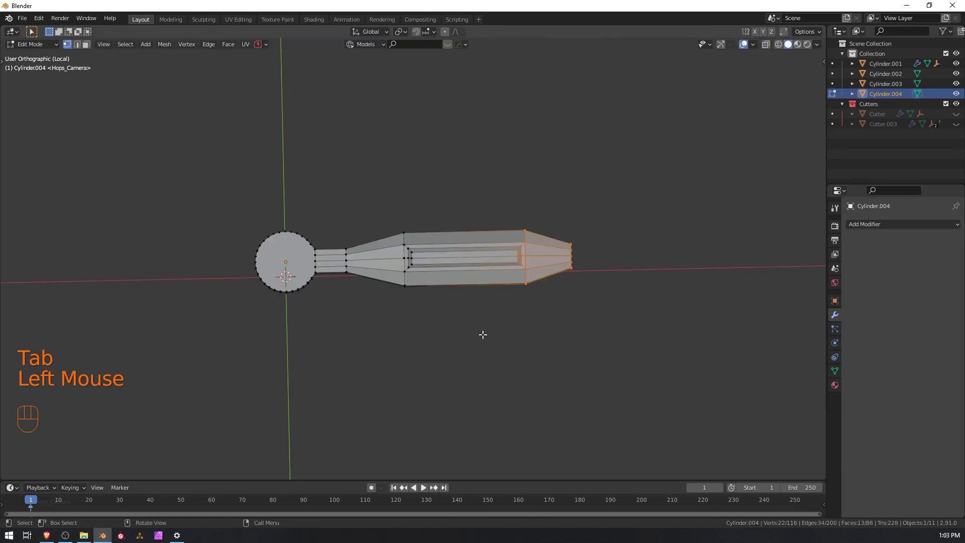
click(767, 45)
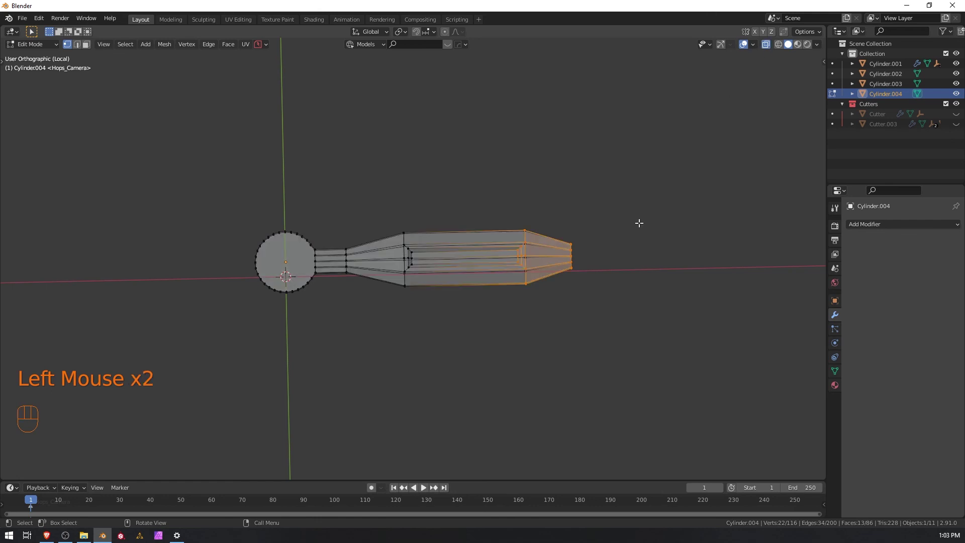
drag(635, 189, 483, 354)
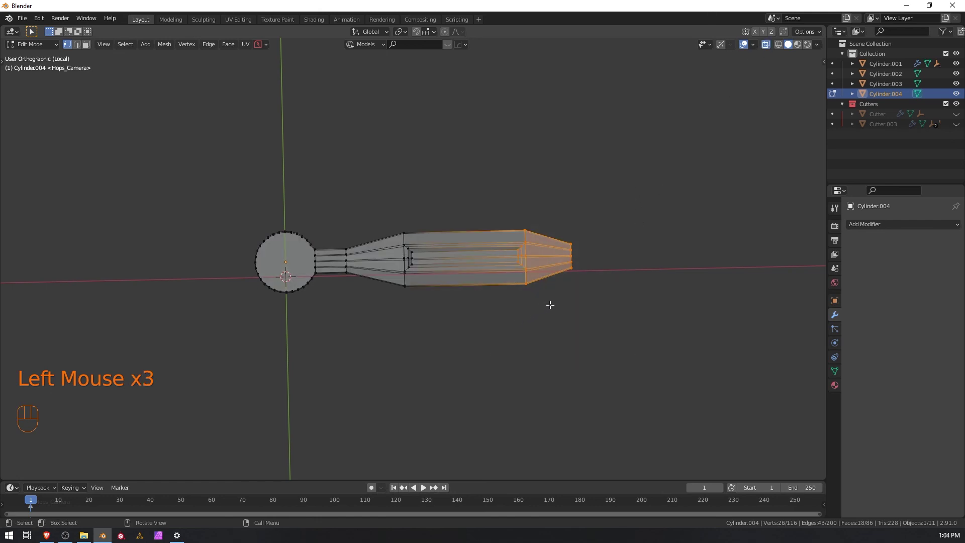
key(g)
key(x)
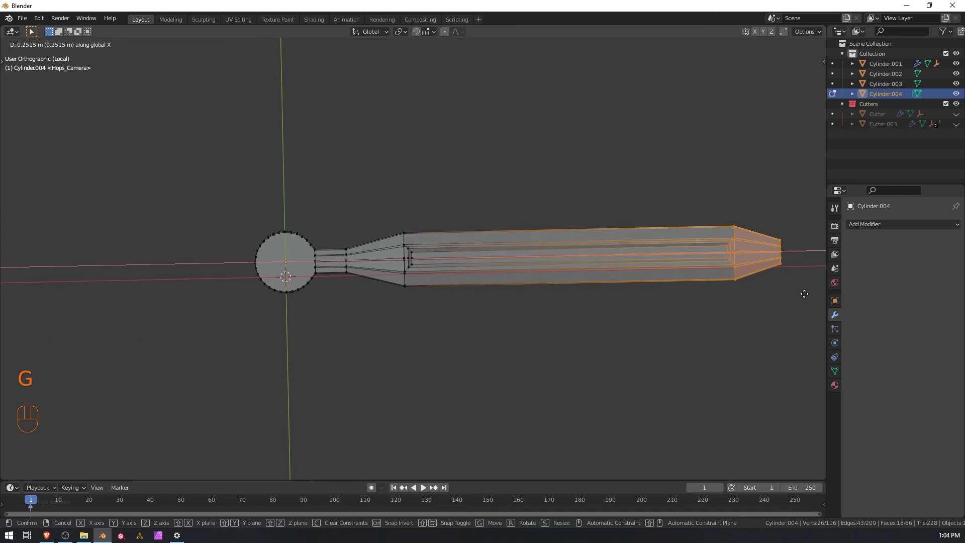
click(5, 288)
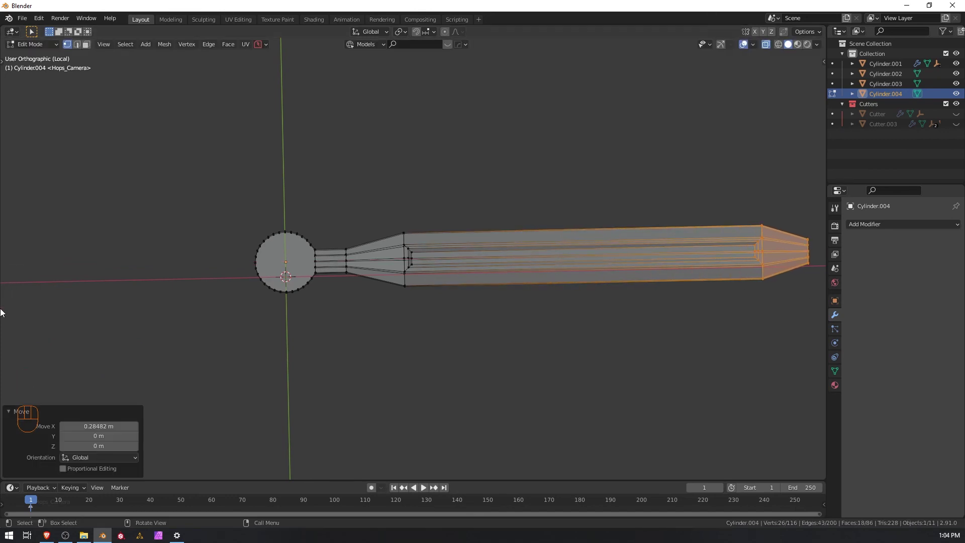
key(Tab)
key(slash)
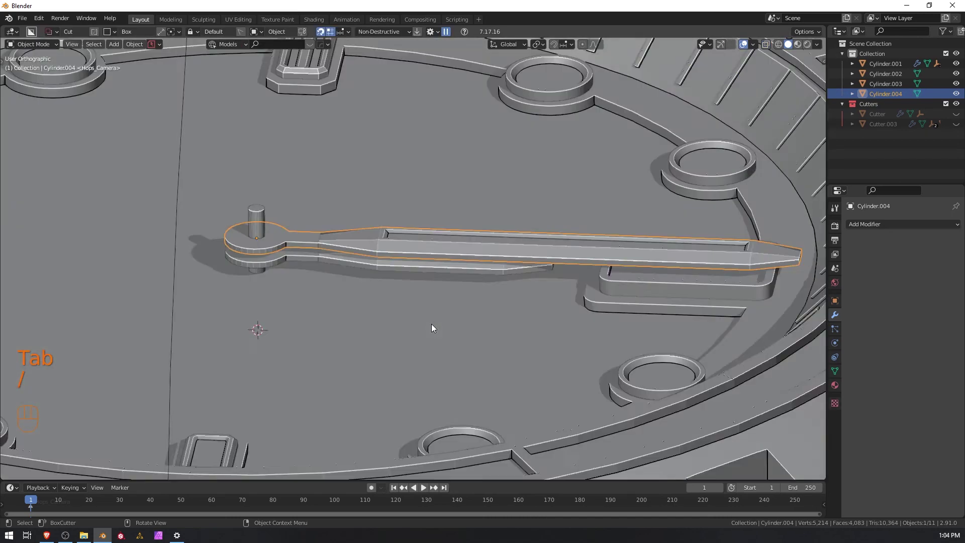
Shorten the long upper hand by moving its outer end vertices about -0.106 m along X, and return to Object Mode.
middle_drag(466, 302, 478, 334)
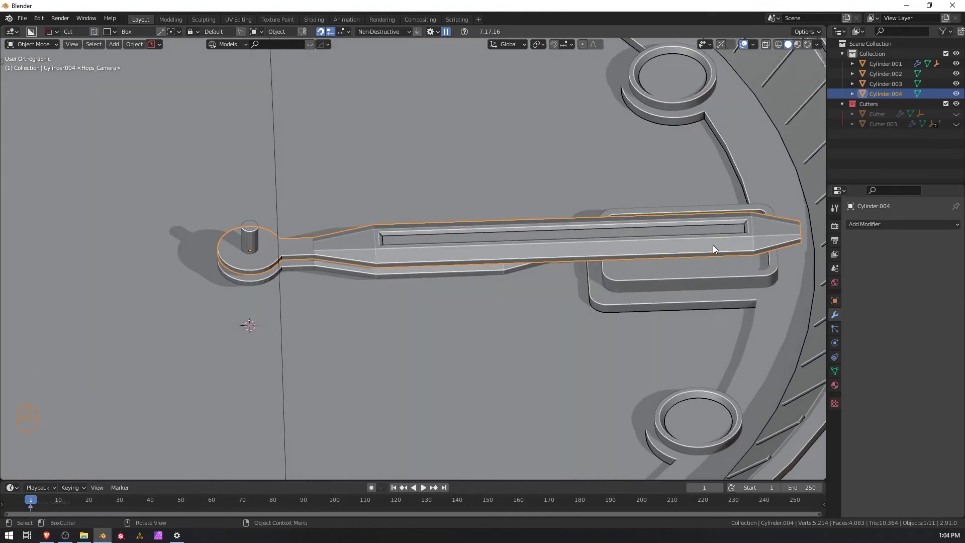
key(Tab)
click(643, 245)
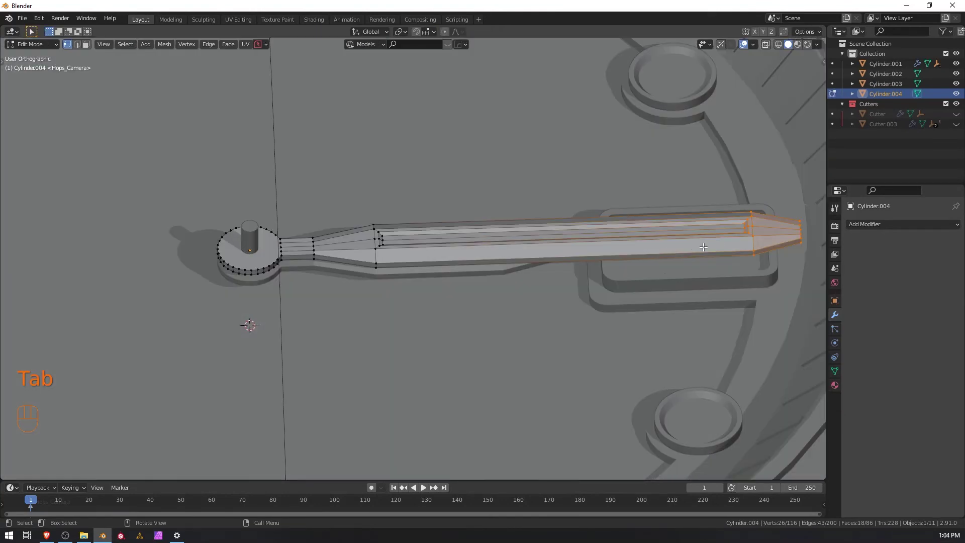
key(g)
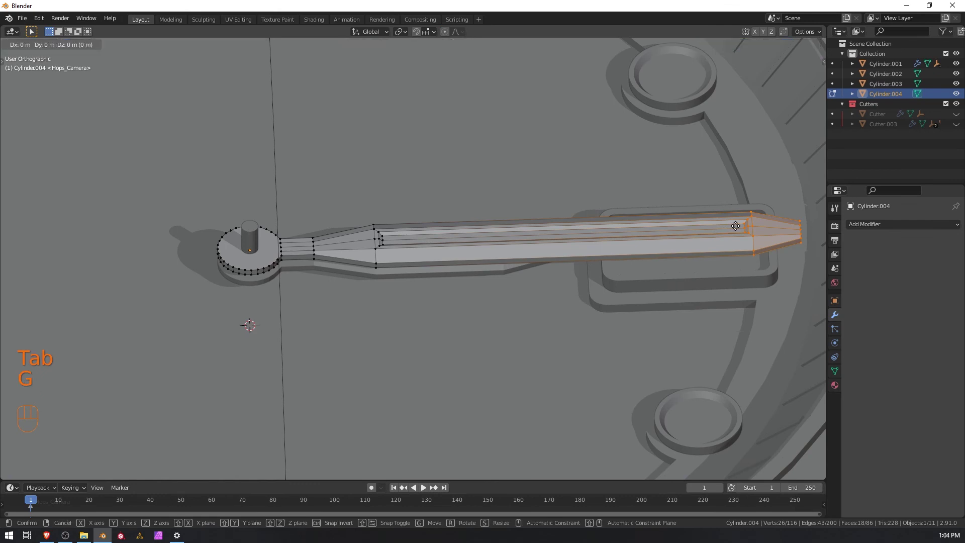
key(x)
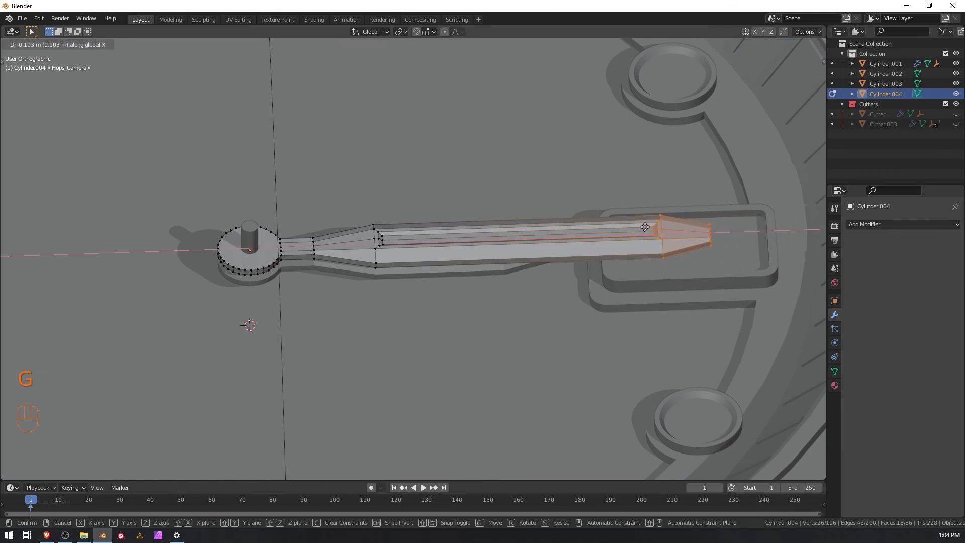
click(642, 227)
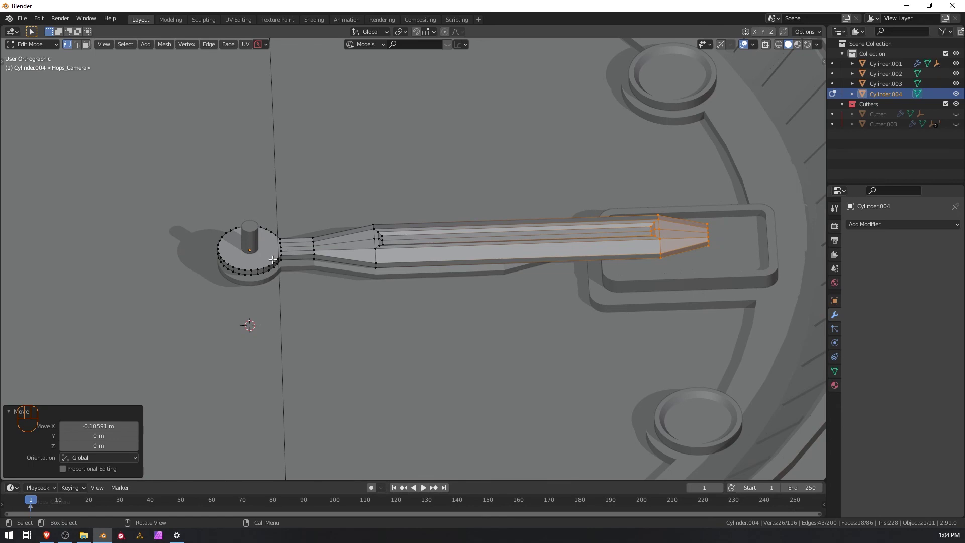
scroll(273, 259, down, 2)
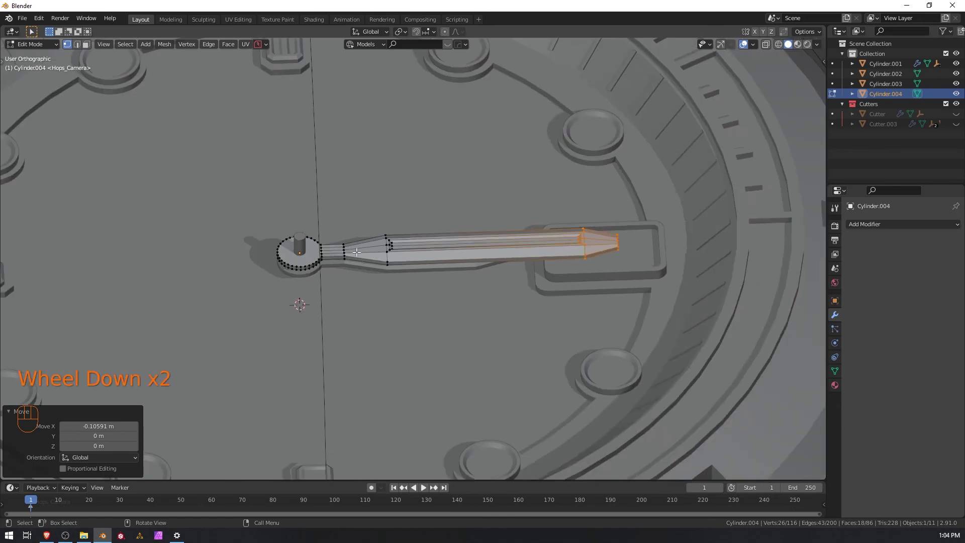
key(Tab)
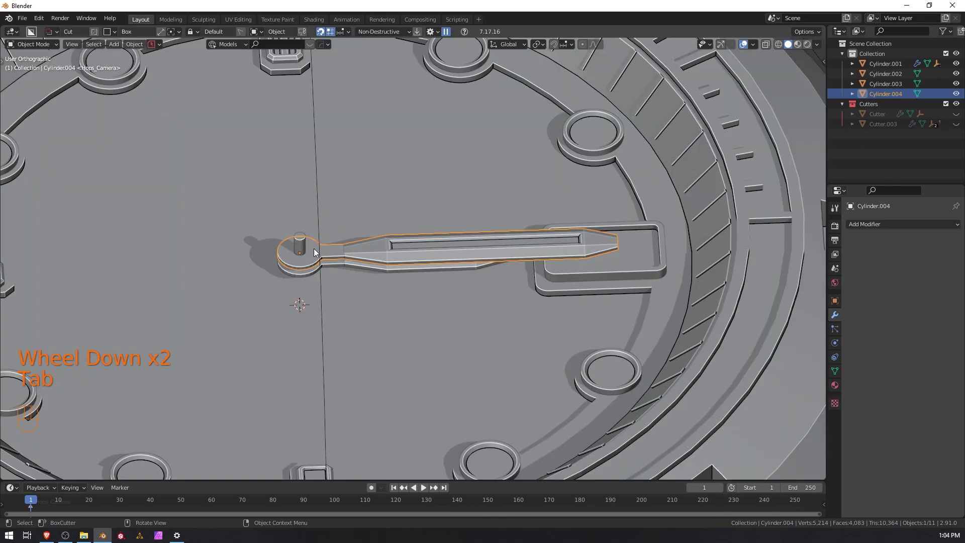
Rotate the long upper hand about -91° around Z and the short lower hand about 88.5° around Z.
click(315, 253)
click(315, 252)
key(r)
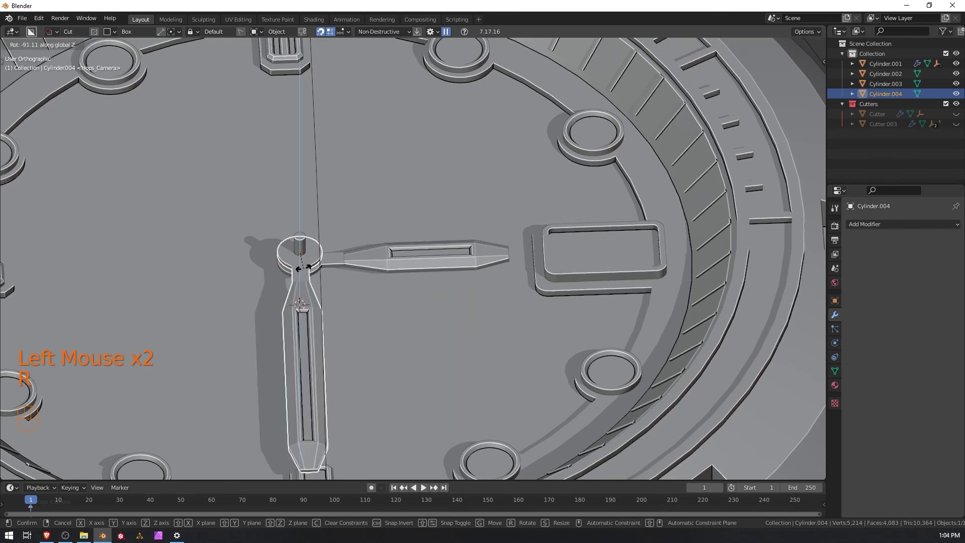
click(303, 265)
click(336, 258)
key(r)
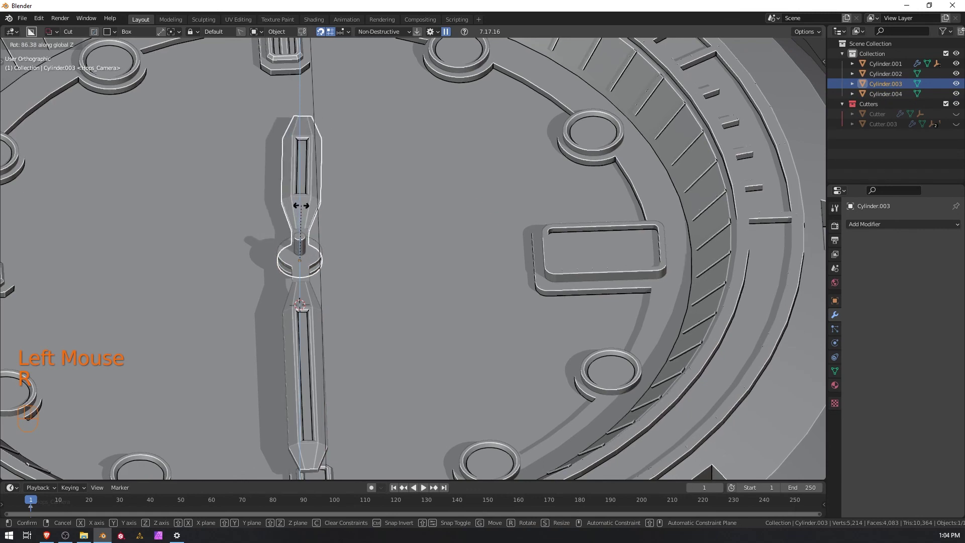
click(317, 268)
Add a mesh cylinder, raise it about 0.109 m along Z to the watch hands' hub, and scale it down to about the hub's width.
click(309, 254)
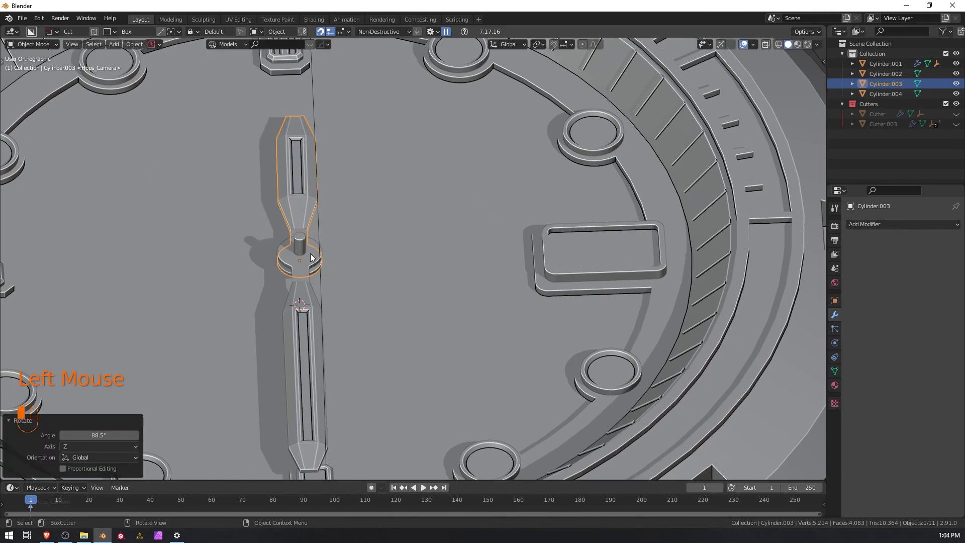
key(shift+a)
mouse_move(300, 255)
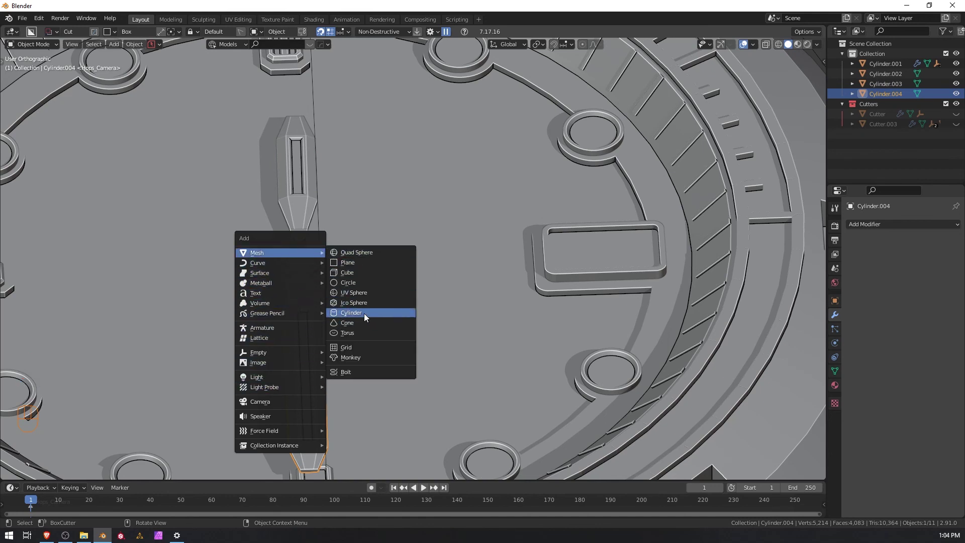
click(363, 313)
key(s)
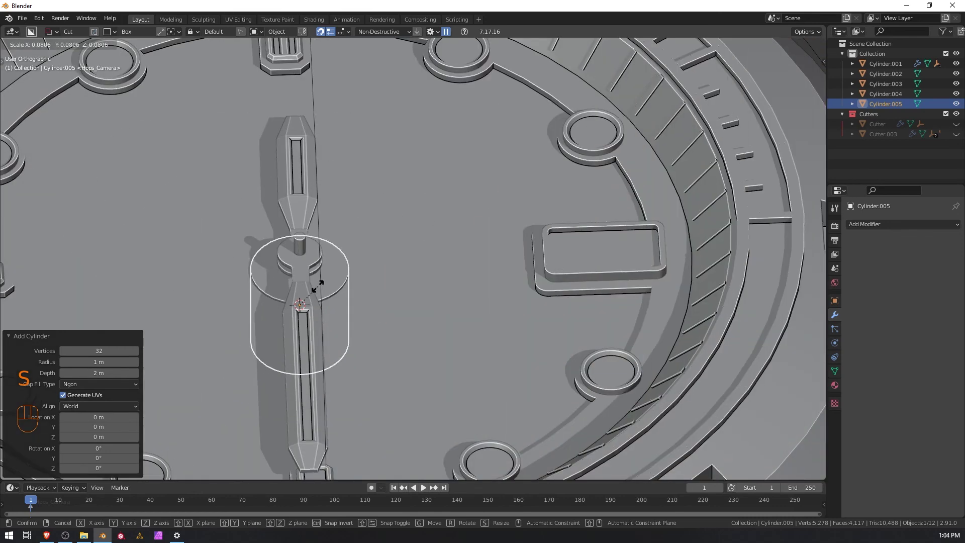
click(317, 285)
key(g)
click(403, 242)
key(s)
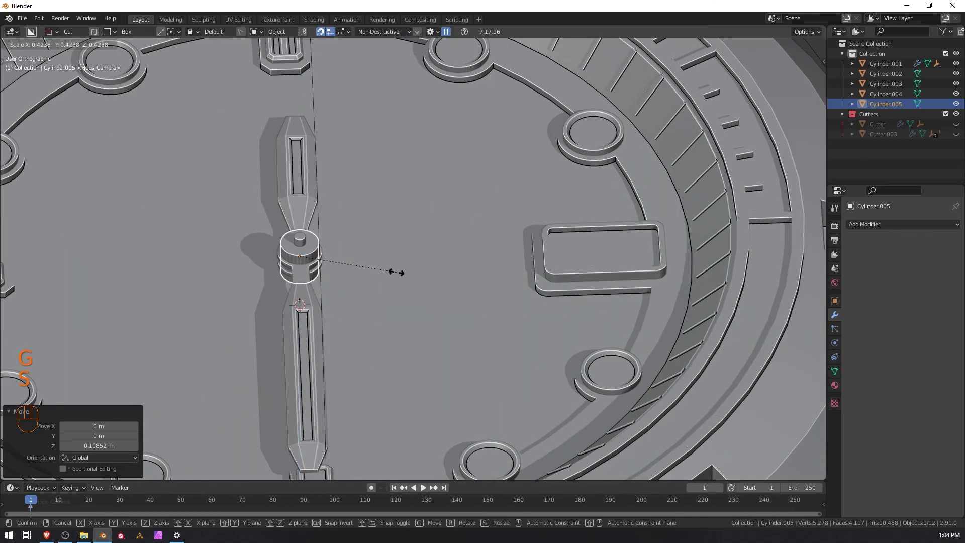
click(399, 272)
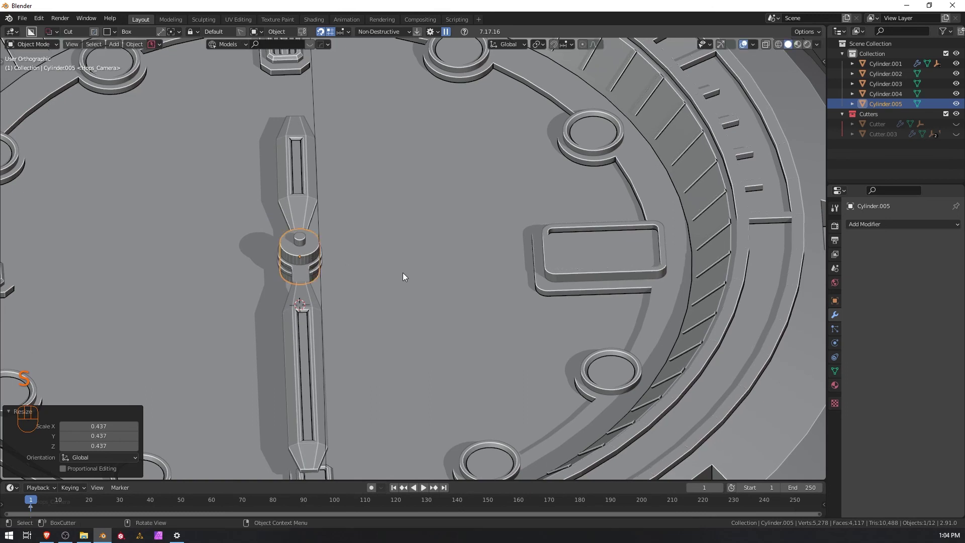
Flatten the hub cylinder into a thin disc by scaling it about 0.255 and 0.632 along Z and raising it about 0.021 m.
key(s)
key(z)
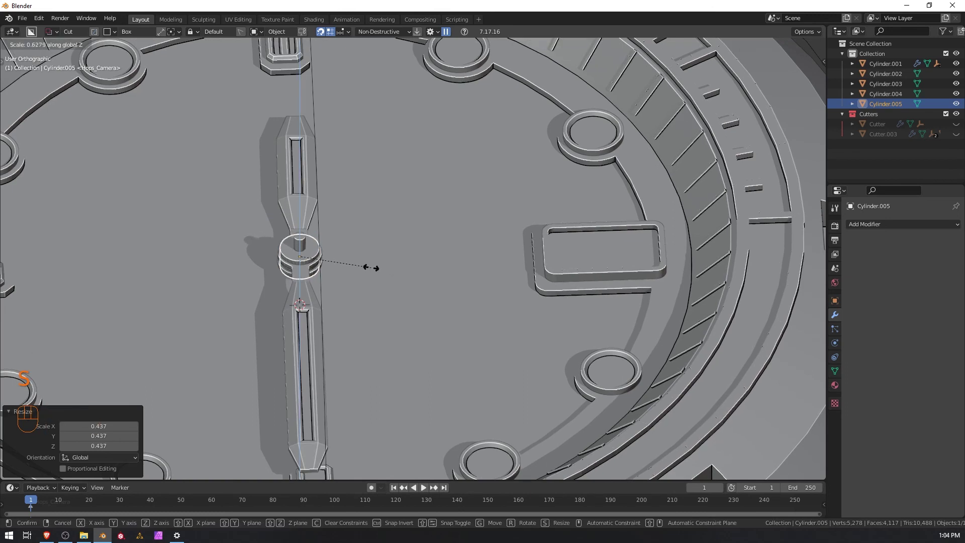
click(328, 262)
key(g)
key(z)
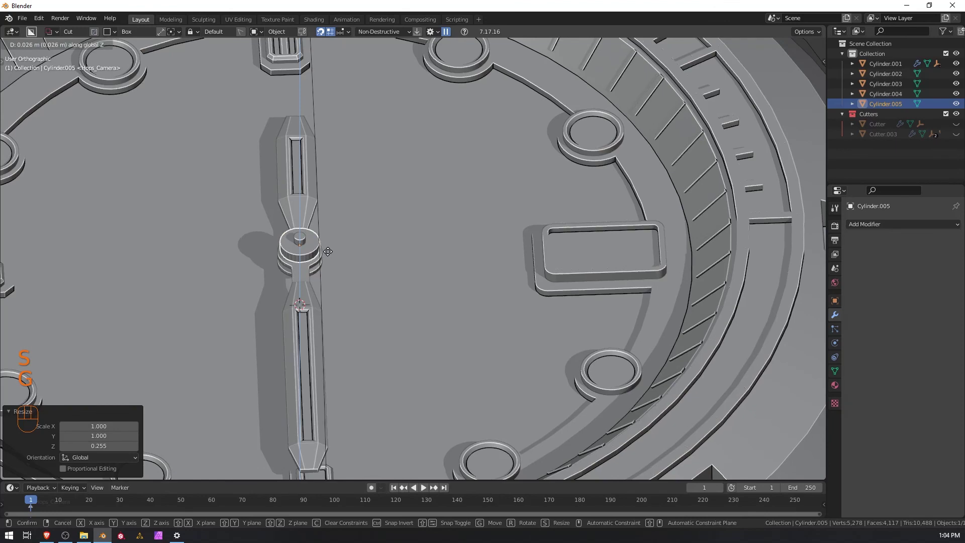
click(330, 254)
scroll(331, 254, up, 2)
key(s)
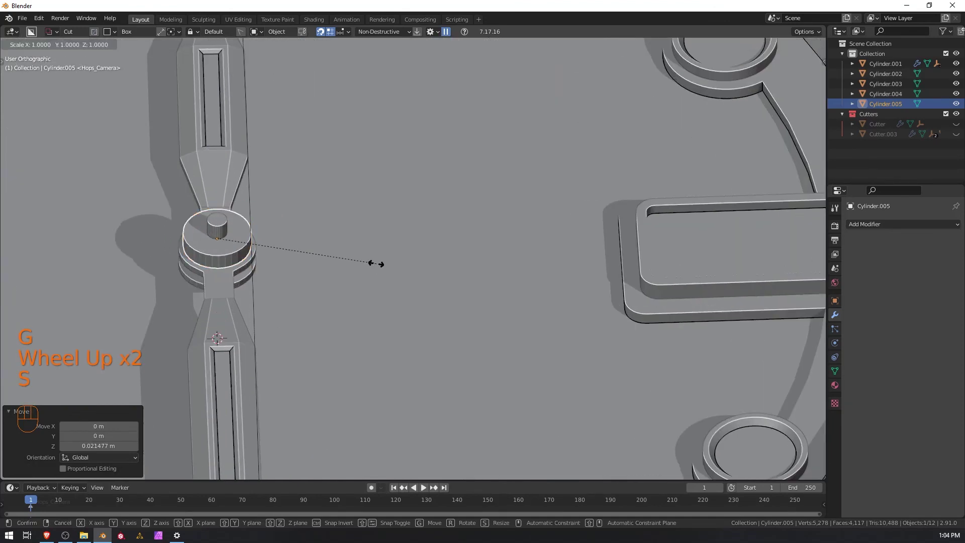
key(z)
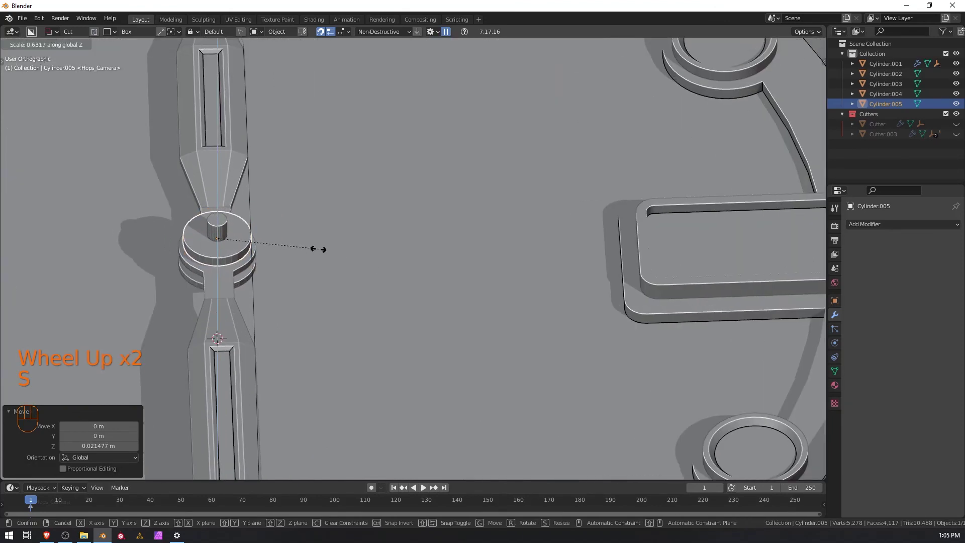
click(318, 249)
scroll(275, 244, down, 3)
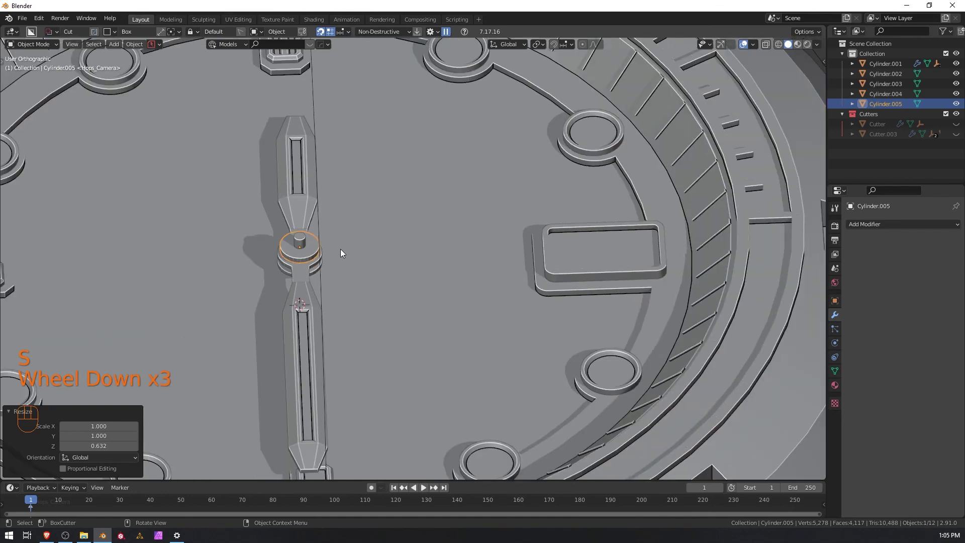
Duplicate the hub disc in place and move the copy about -0.142 m along X.
scroll(337, 252, up, 1)
key(shift+d)
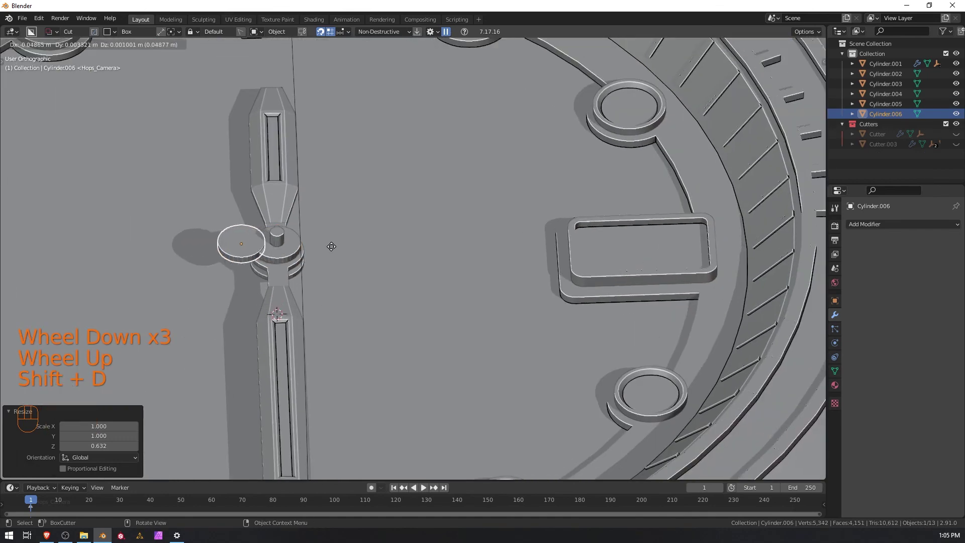
right_click(290, 252)
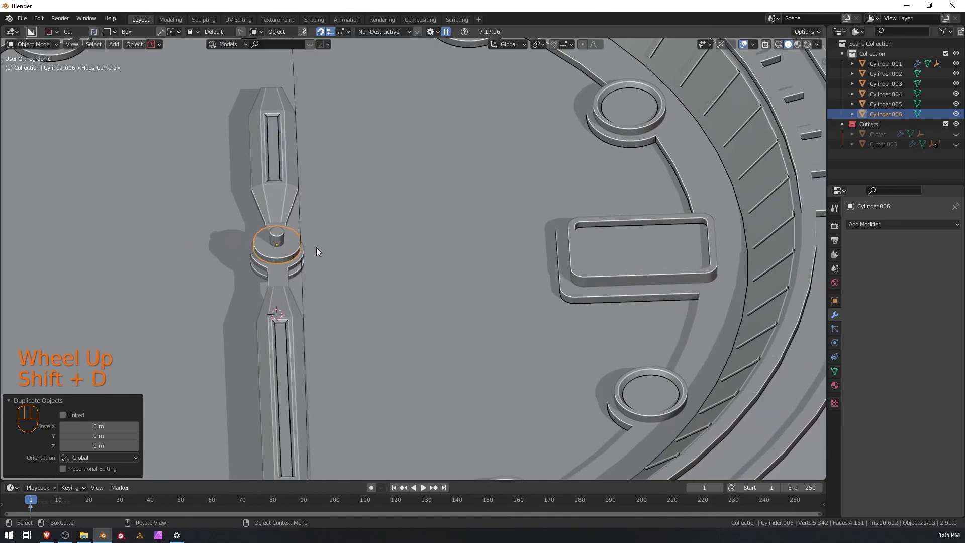
key(g)
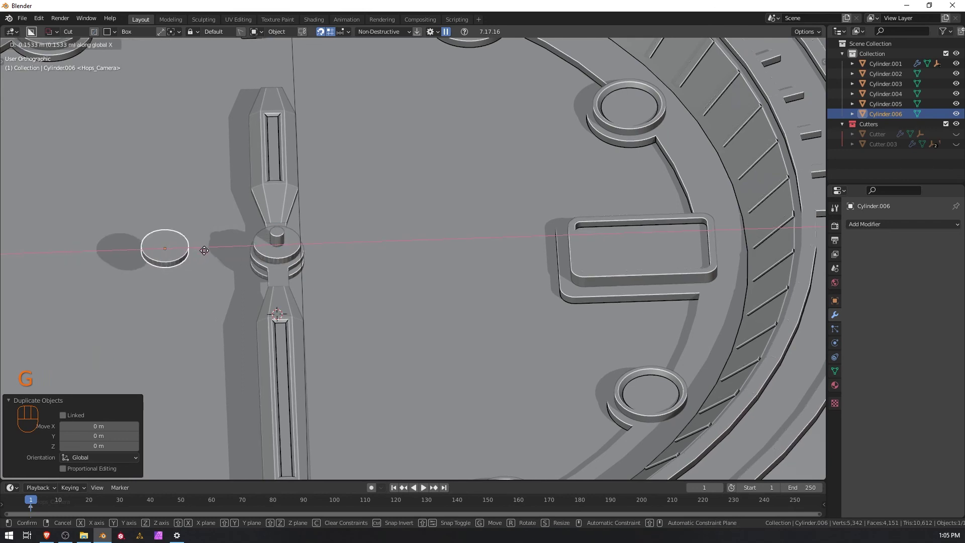
click(210, 253)
scroll(264, 235, up, 1)
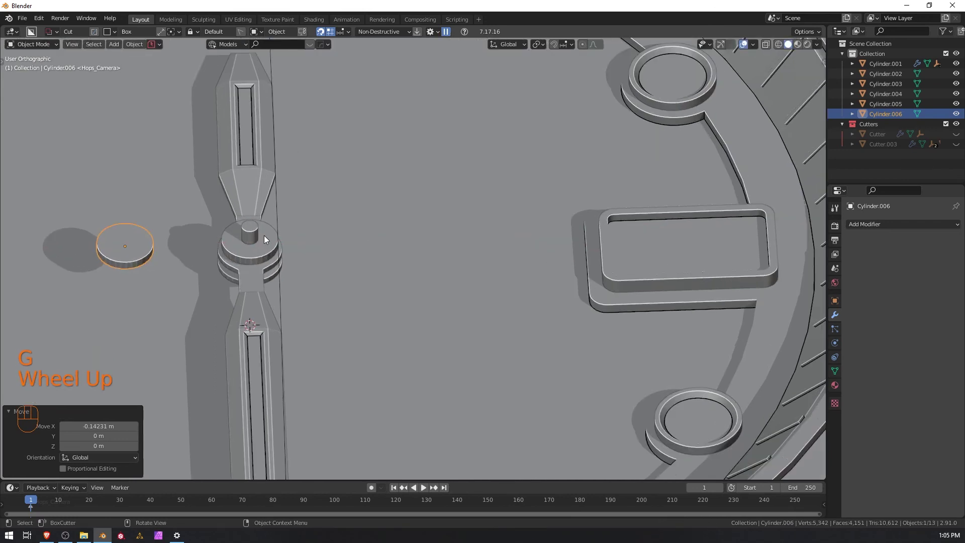
Lower the central pin's top face about 0.027 m along Z to sink it below the hub disc, and return to Object Mode.
click(258, 248)
click(255, 236)
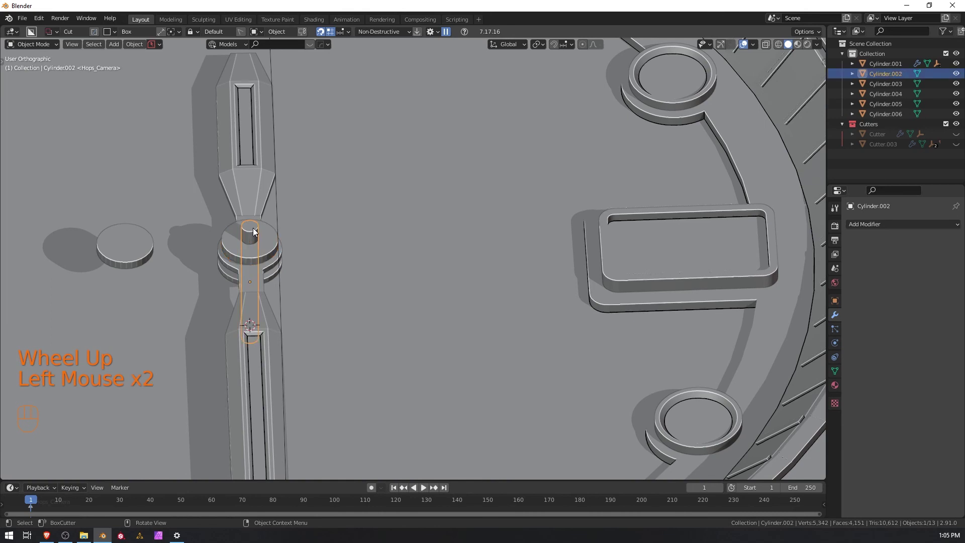
key(Tab)
click(249, 227)
key(g)
key(z)
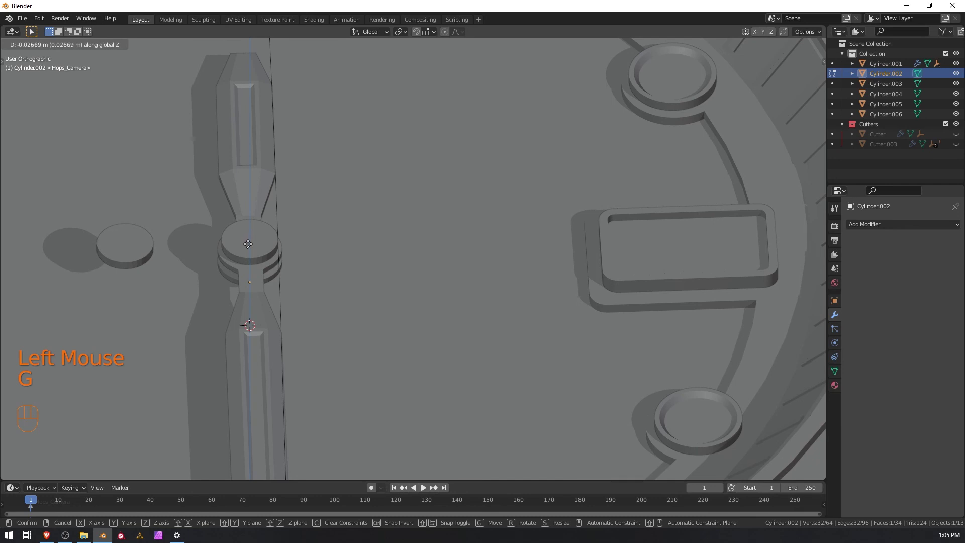
click(248, 244)
key(Tab)
click(309, 228)
click(244, 248)
key(Tab)
click(242, 194)
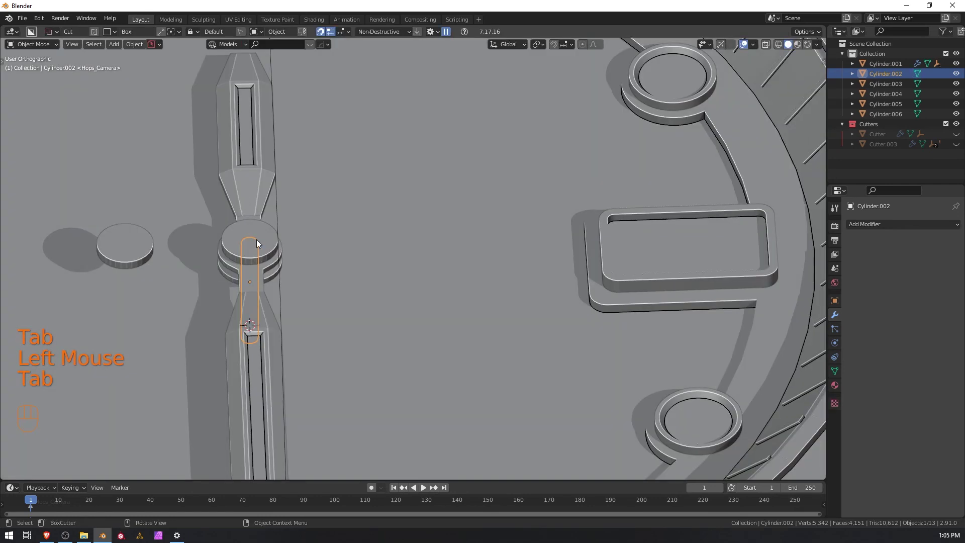
Apply the hub disc's scale and open its mesh for editing in face selection mode.
click(261, 240)
mouse_move(276, 270)
middle_down()
mouse_move(227, 220)
mouse_move(281, 272)
middle_up()
scroll(213, 226, up, 1)
shift+middle_drag(213, 226, 363, 268)
key(Tab)
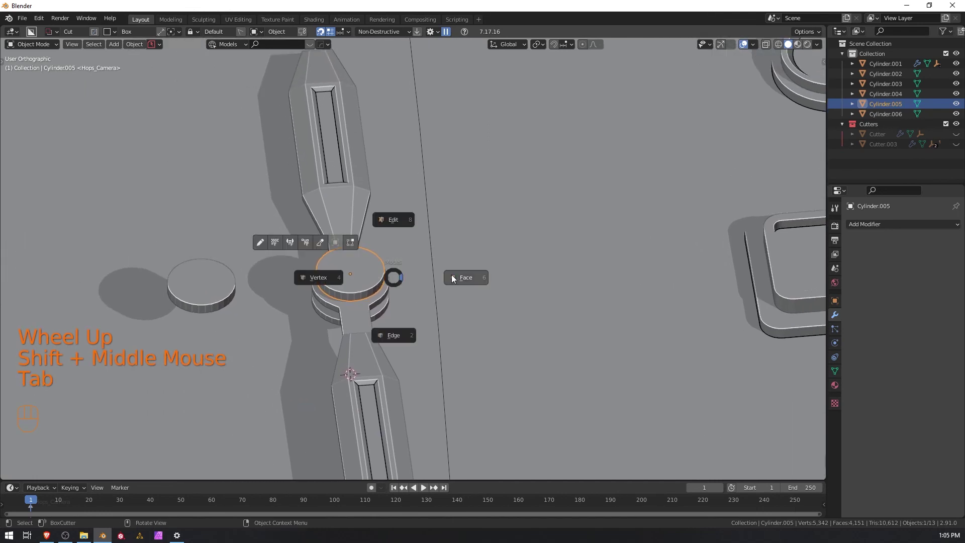
key(ctrl+a)
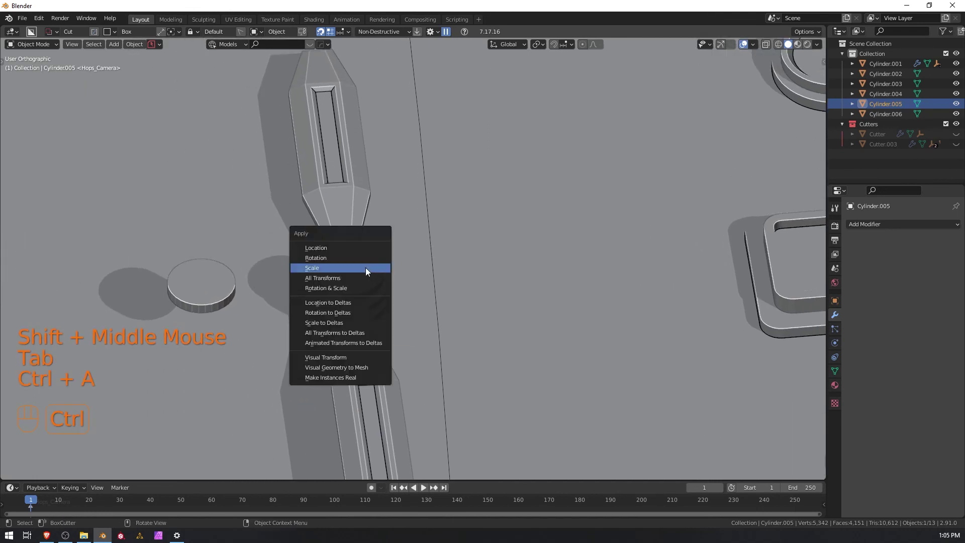
click(366, 268)
key(Tab)
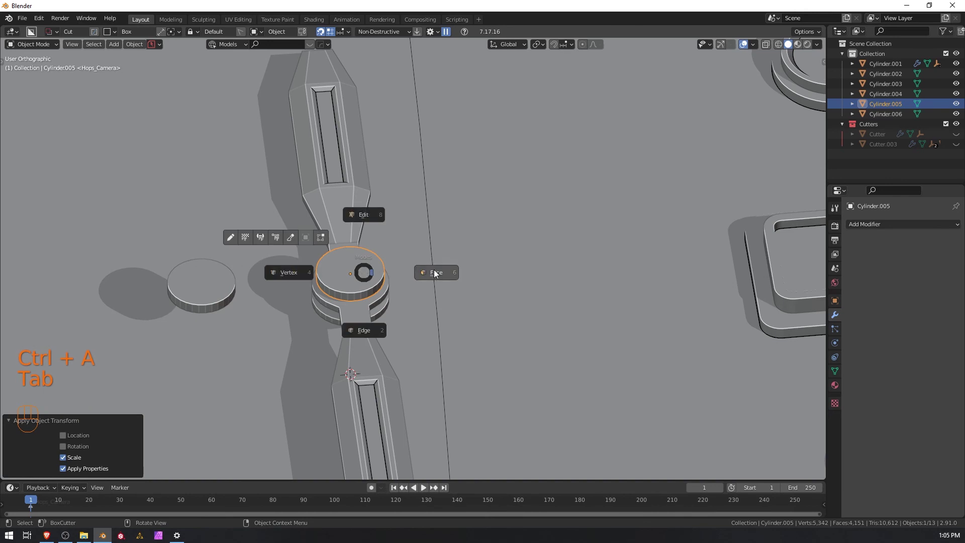
click(435, 272)
scroll(358, 275, up, 3)
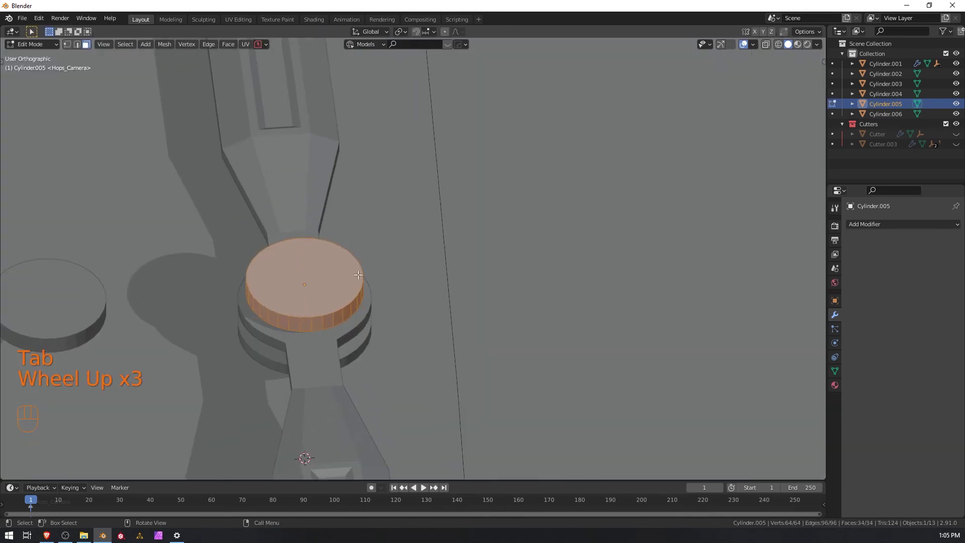
Inset the hub disc's top face by about 0.024 m to form a small central circle.
click(319, 281)
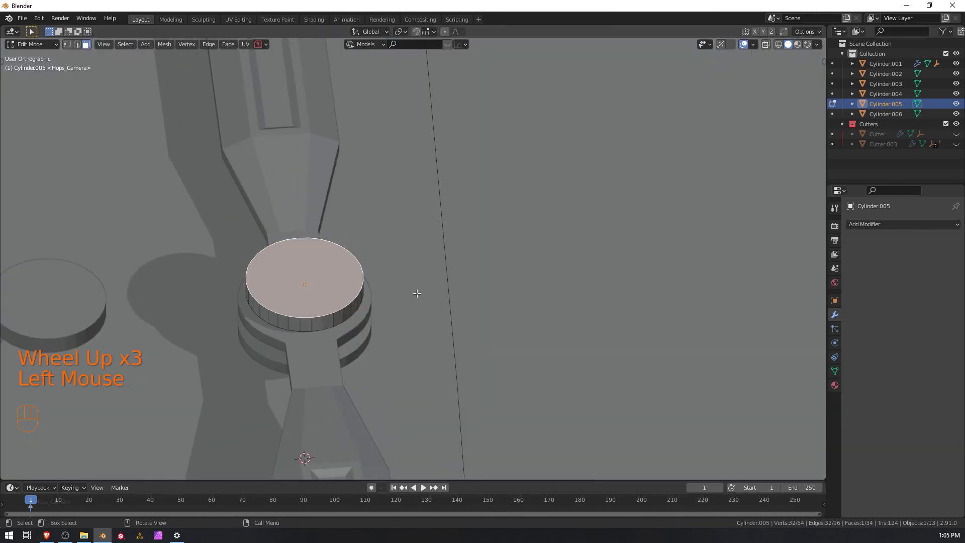
key(i)
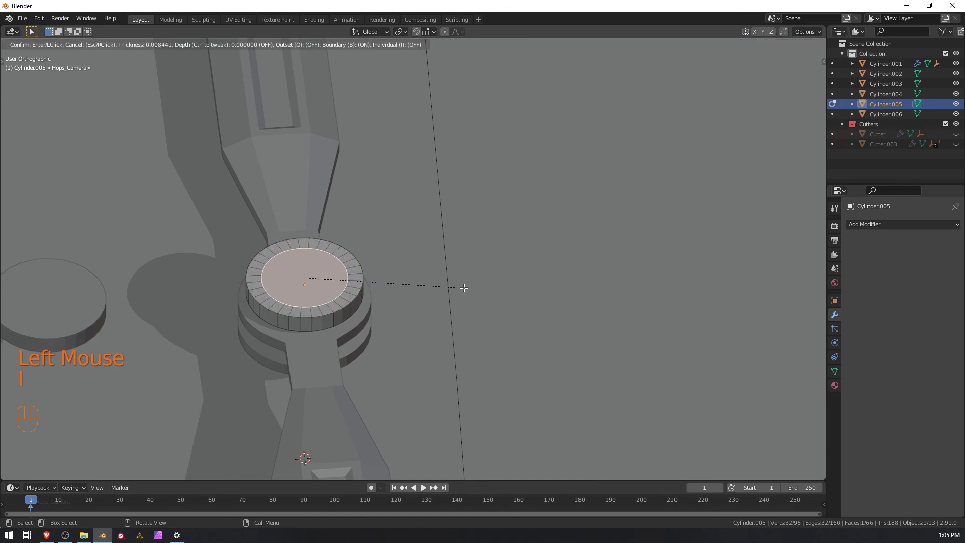
click(436, 290)
scroll(252, 293, up, 4)
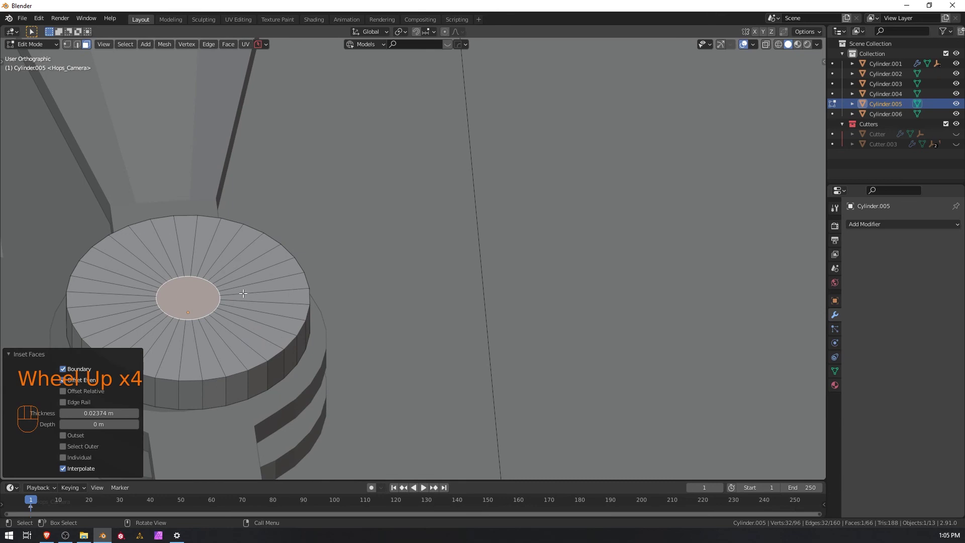
Bevel the edge ring of the disc's inner circle with a width of about 0.00056 m and 2 segments.
key(Tab)
click(235, 356)
shift+middle_drag(187, 320, 397, 300)
scroll(402, 301, up, 3)
key(ctrl+b)
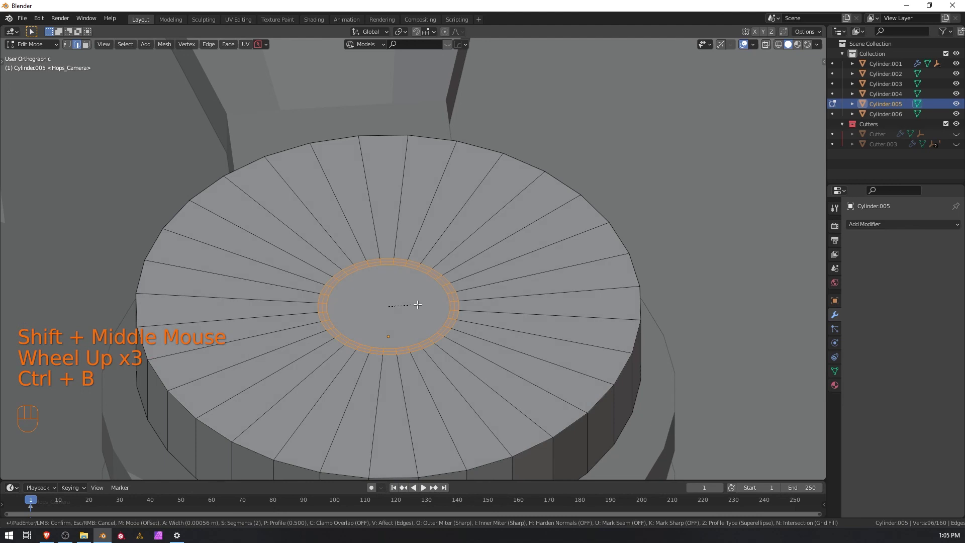
click(417, 304)
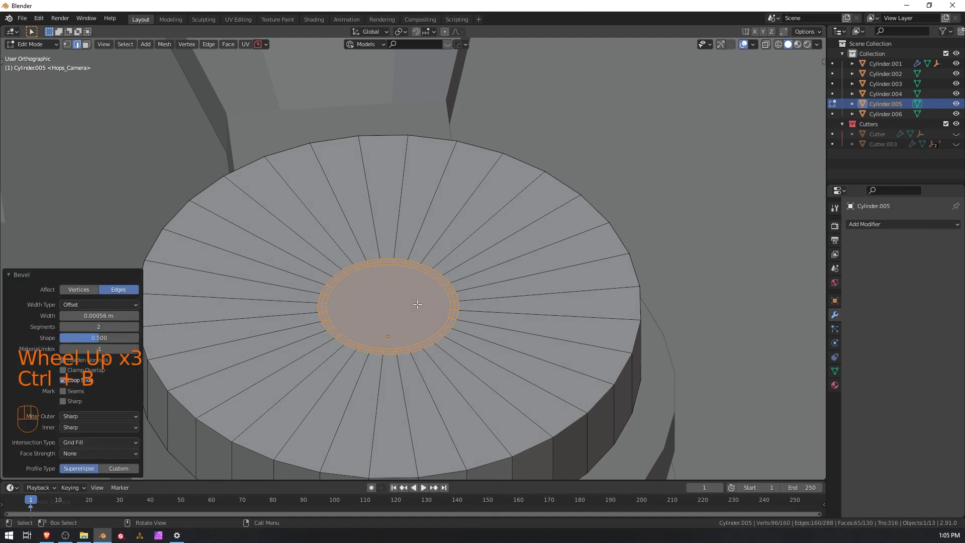
Lower the middle edge loop of the beveled ring about 0.001 m along Z to cut a narrow groove.
alt+click(355, 343)
key(g)
key(z)
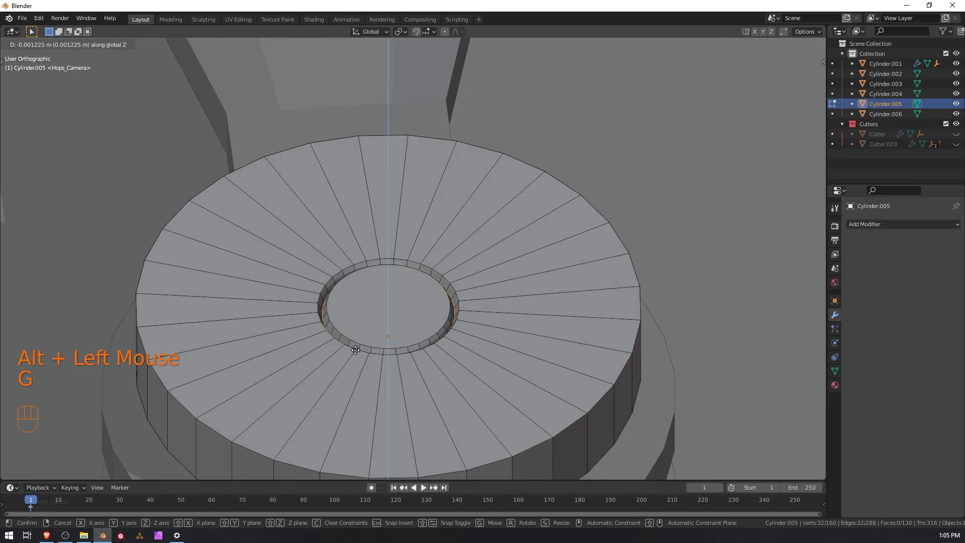
click(356, 350)
scroll(445, 302, down, 7)
key(Tab)
scroll(433, 297, down, 1)
Edit the hub disc in face selection mode and isolate it in local view, seen from the right.
key(Tab)
key(Tab)
click(508, 279)
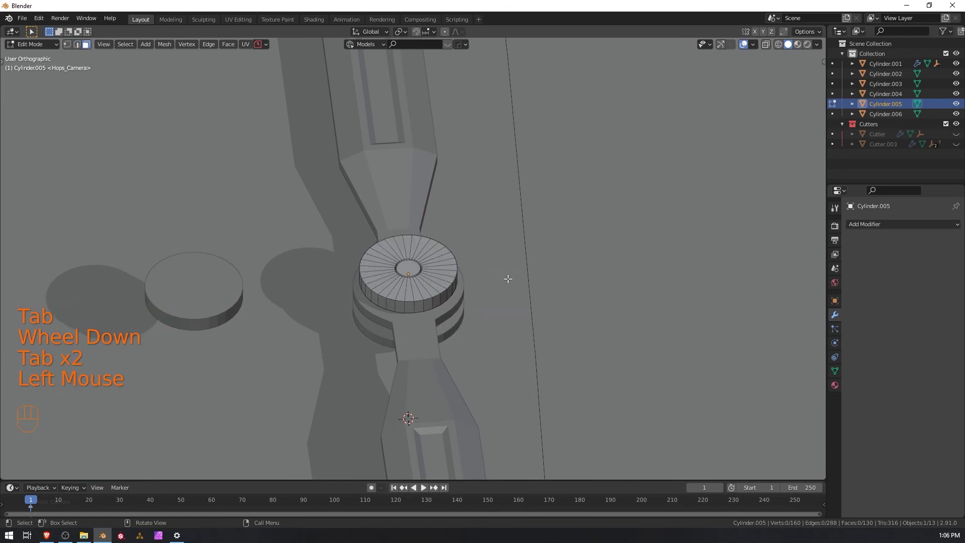
click(449, 281)
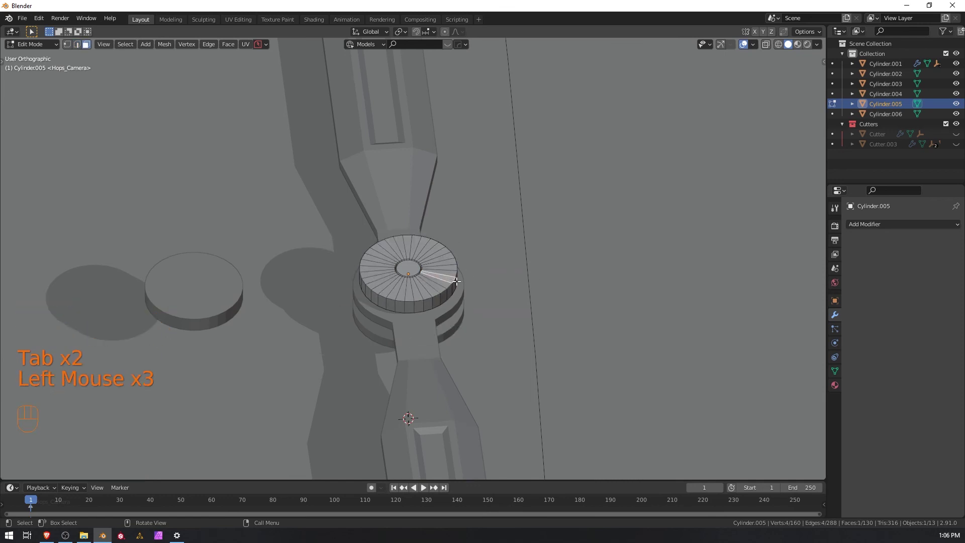
key(slash)
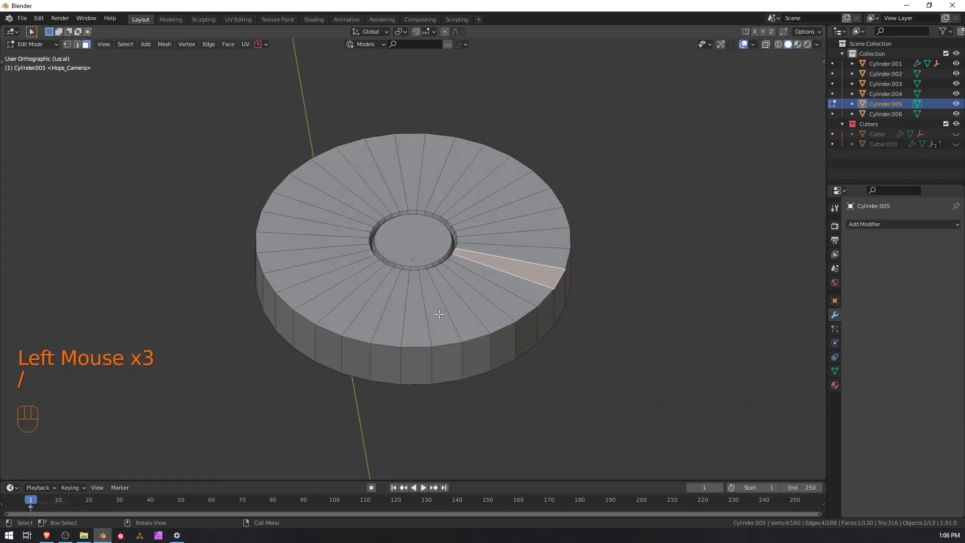
key(KP_3)
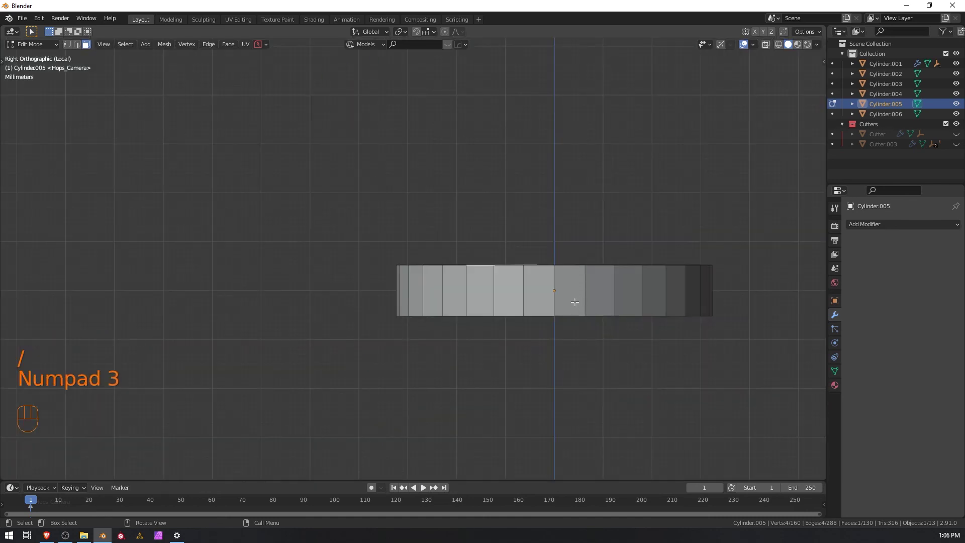
Select four adjacent side faces centred on the disc's X side and flatten them by scaling to 0 along X.
key(Tab)
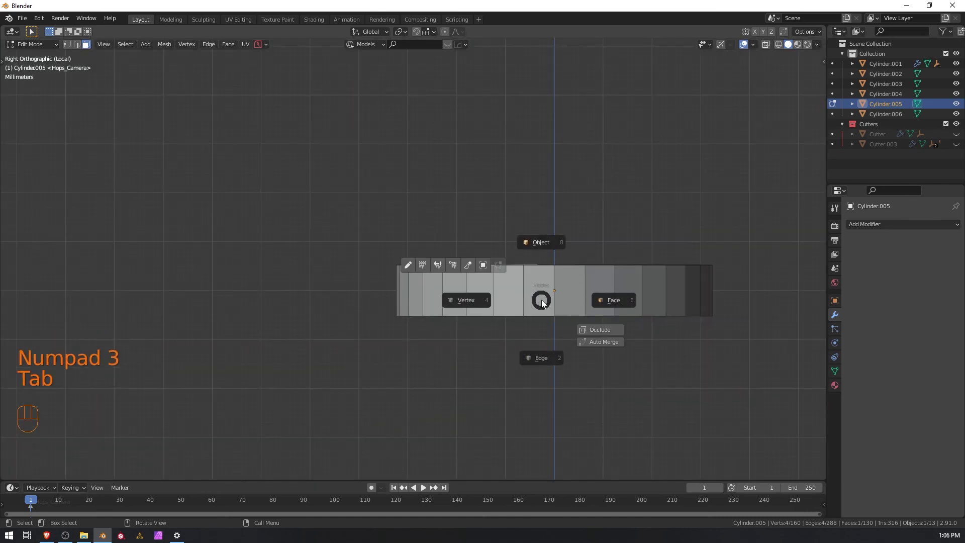
click(609, 300)
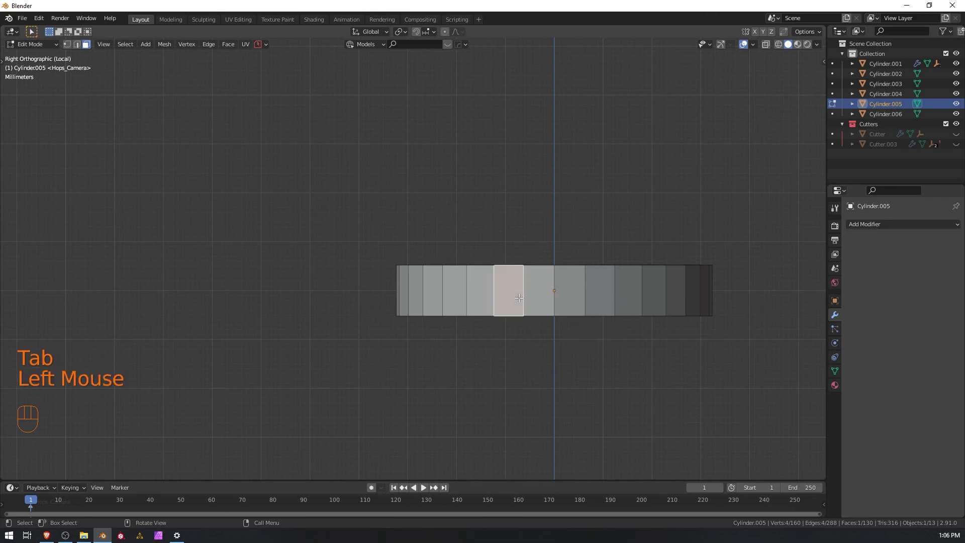
ctrl+click(601, 300)
key(s)
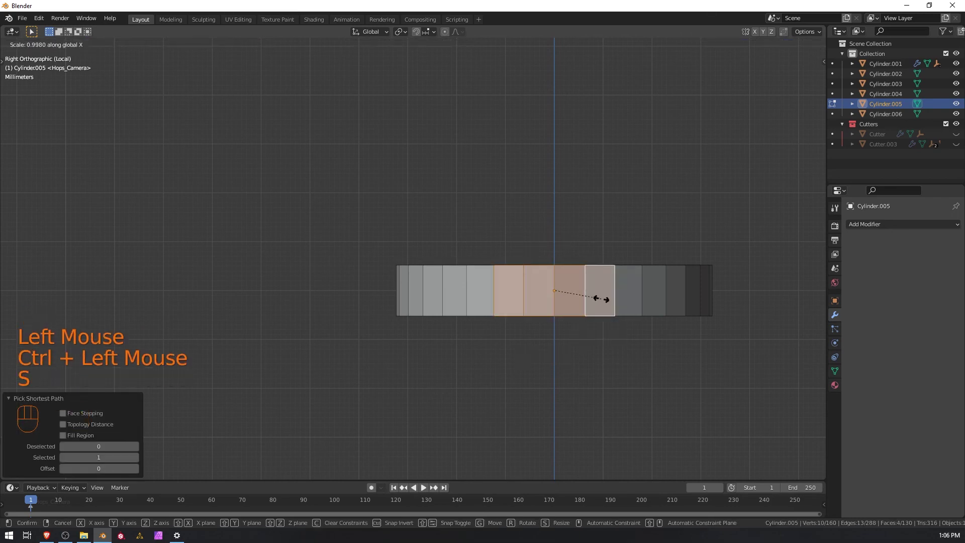
click(600, 300)
middle_drag(552, 306, 662, 365)
scroll(662, 363, down, 5)
scroll(641, 349, down, 1)
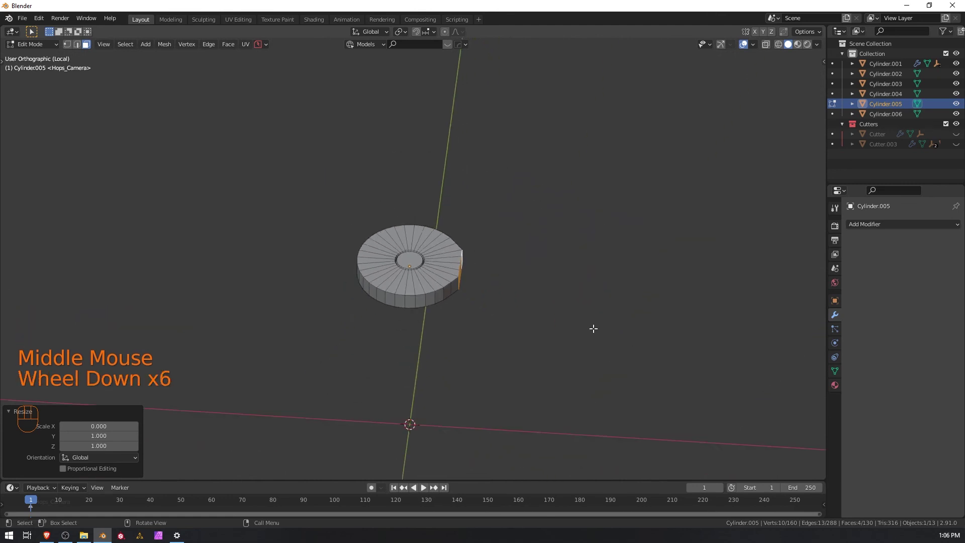
Leave local view and extrude the flattened hub faces outward twice, about 0.041 m and about 0.061 m.
key(slash)
scroll(584, 318, down, 2)
middle_drag(594, 299, 565, 309)
key(e)
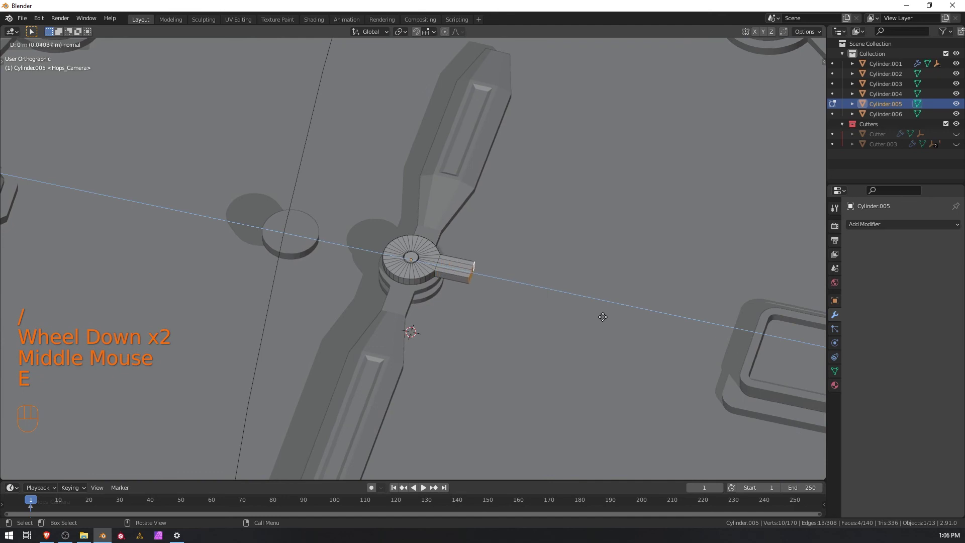
click(603, 316)
key(e)
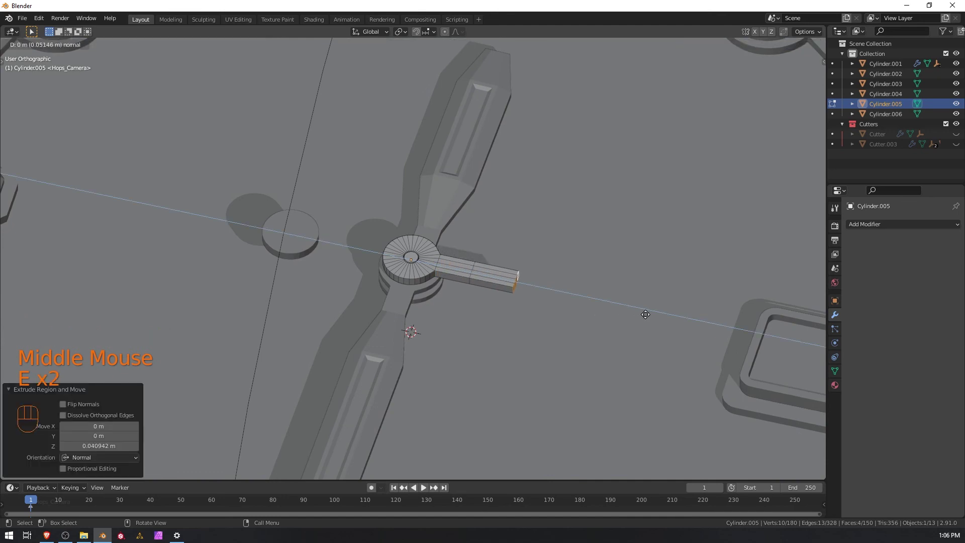
click(652, 316)
Widen the end of the extruded arm by scaling it to about 1.418 in X and Y, excluding Z.
key(s)
key(shift+z)
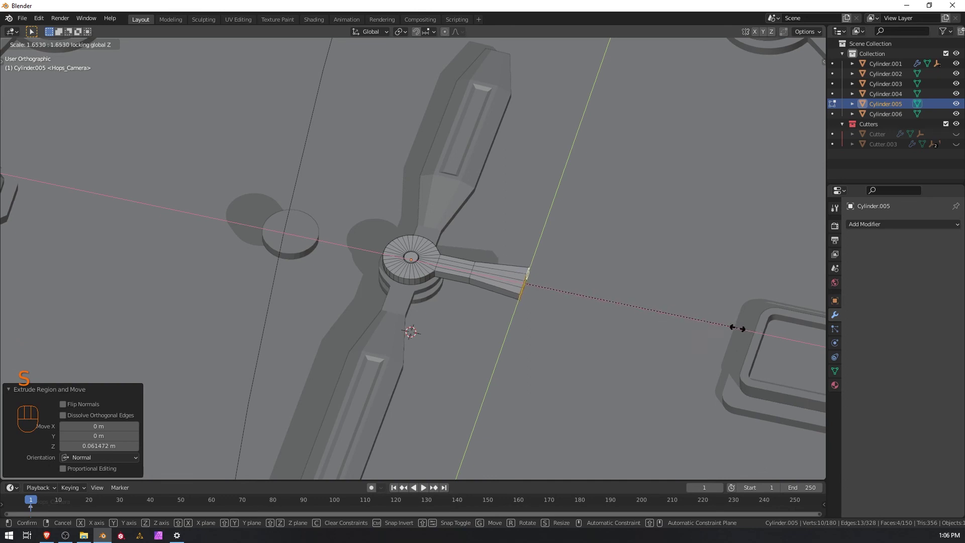
click(706, 327)
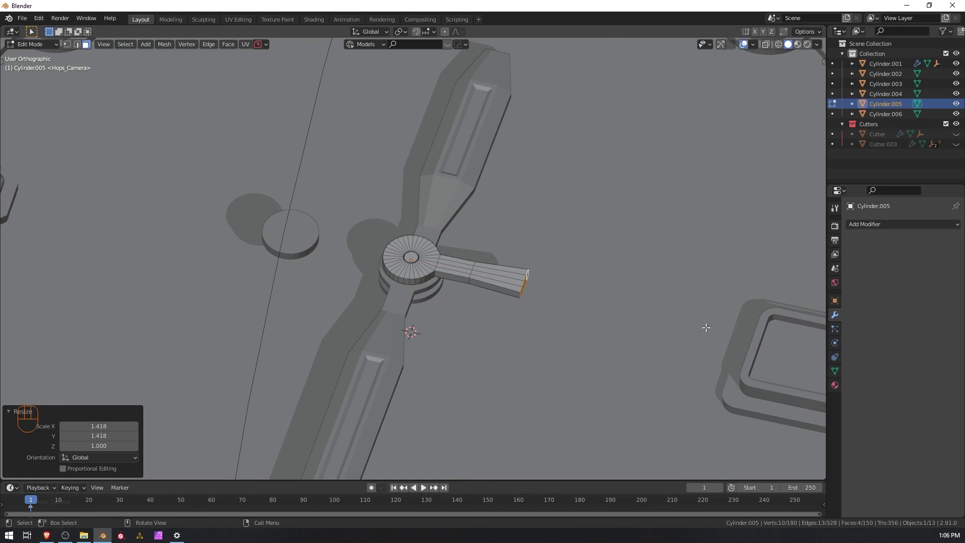
Extrude the arm's end about 0.355 m and move it about 0.142 m further along X, past the rectangular hour marker.
key(e)
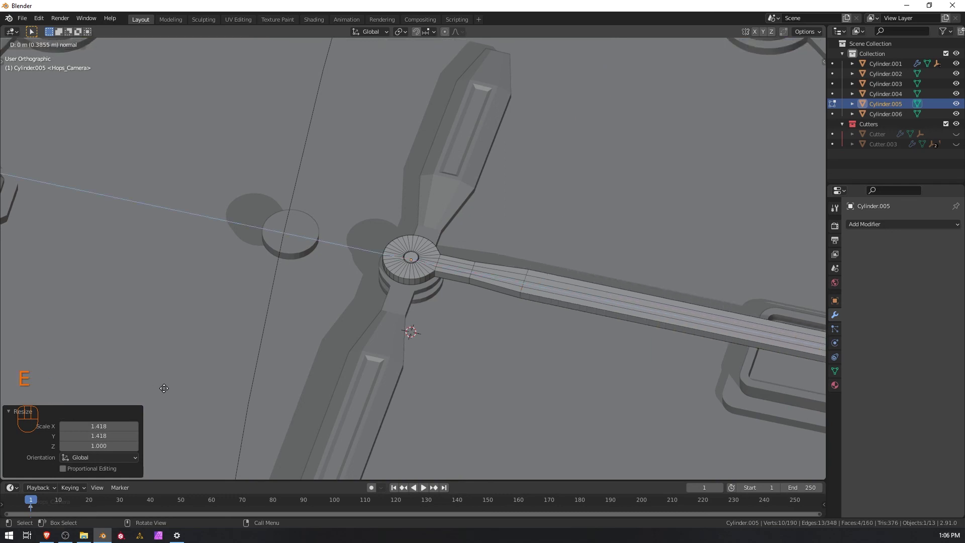
click(128, 387)
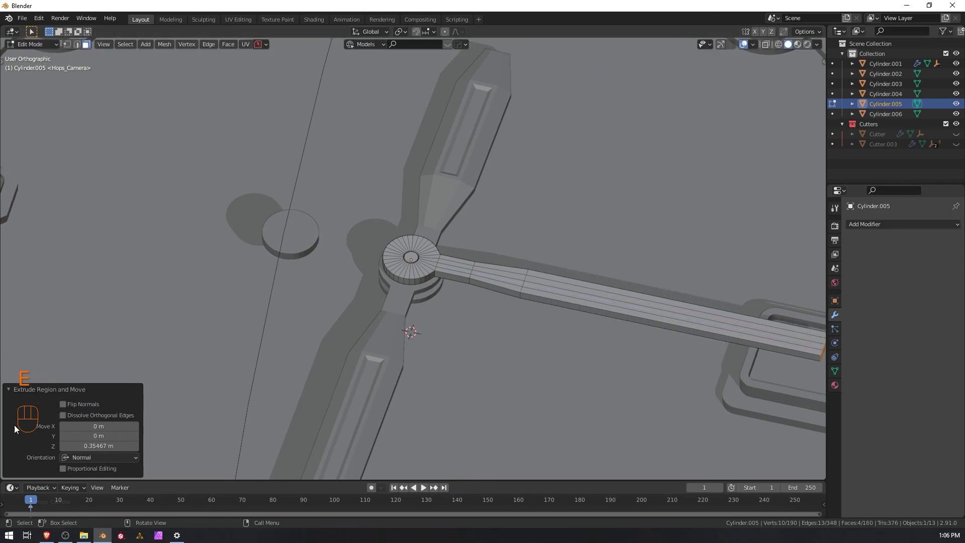
scroll(604, 361, down, 3)
shift+middle_drag(605, 360, 554, 314)
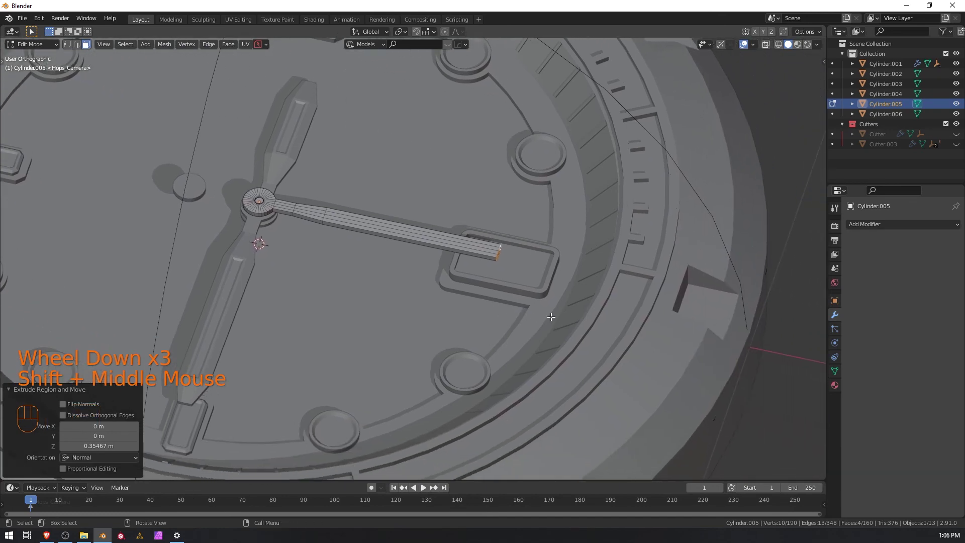
scroll(554, 314, up, 4)
scroll(619, 317, down, 1)
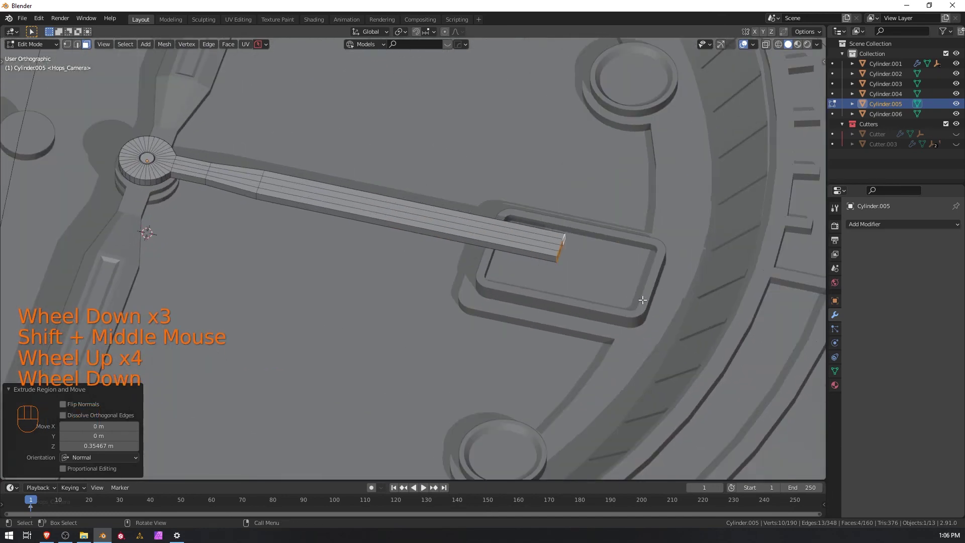
key(g)
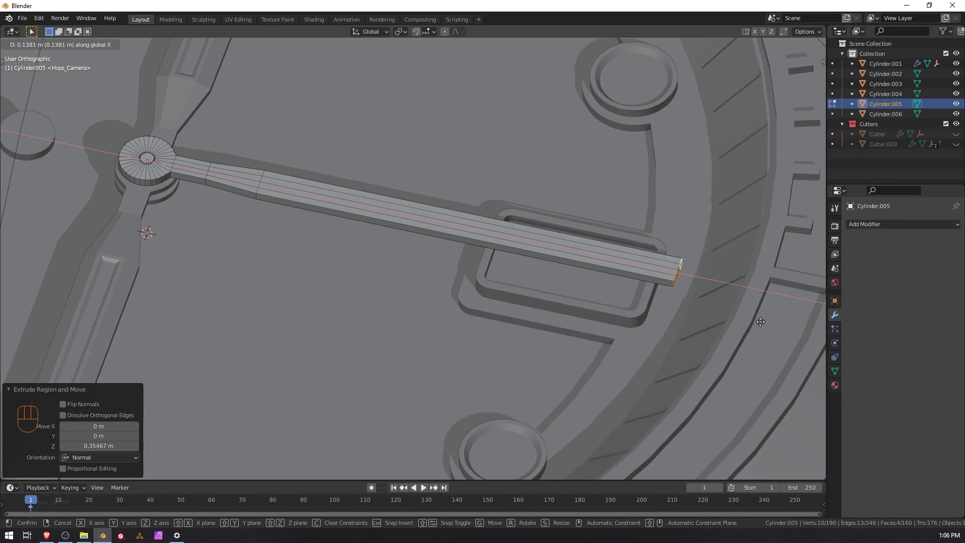
click(766, 324)
Taper the long arm's tip by scaling its end faces to about 0.18 in X and Y, excluding Z.
key(s)
key(shift+z)
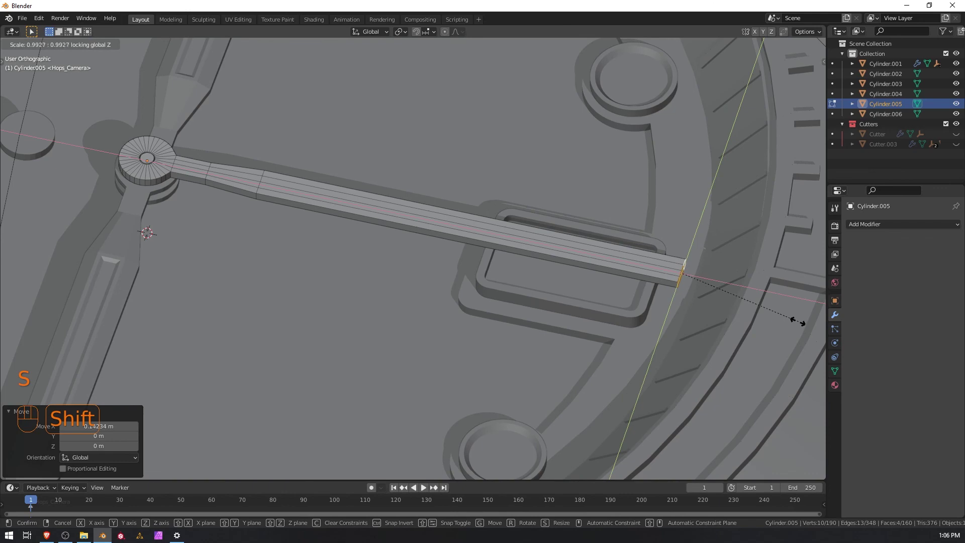
click(698, 287)
Isolate the hand in local view from the left and flatten the hub's four middle side faces by scaling to 0 along X.
scroll(583, 304, down, 3)
middle_drag(583, 304, 487, 275)
scroll(487, 275, up, 1)
shift+scroll(487, 275, up, 1)
shift+middle_drag(256, 351, 490, 302)
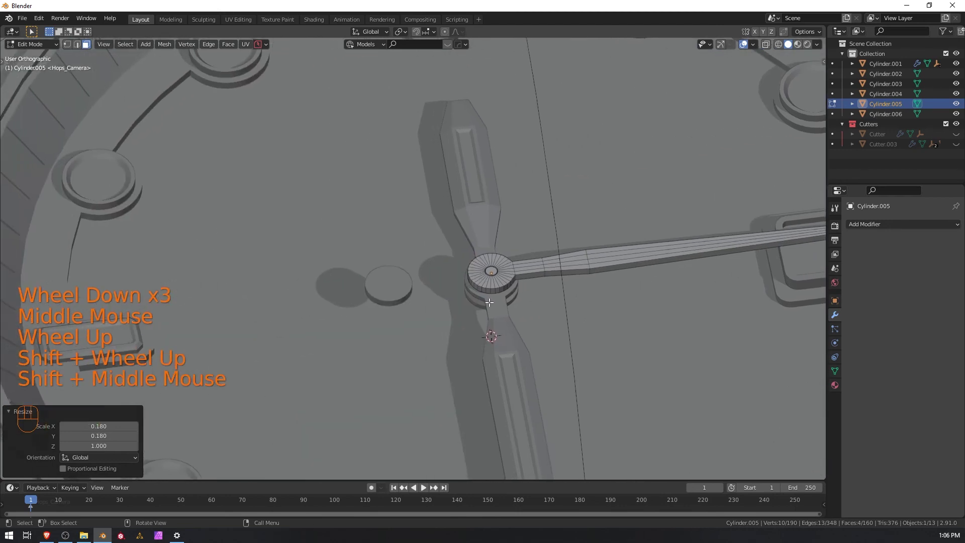
key(slash)
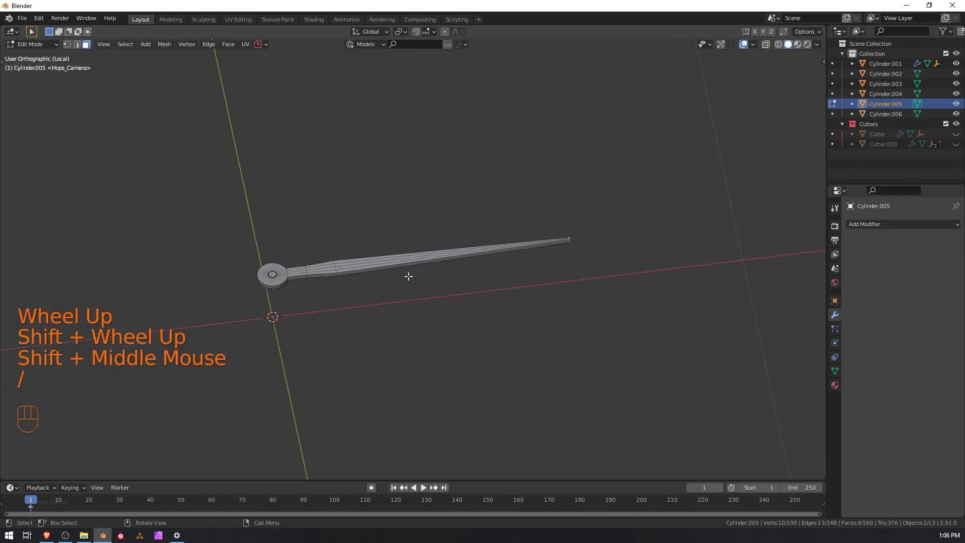
key(ctrl+KP_3)
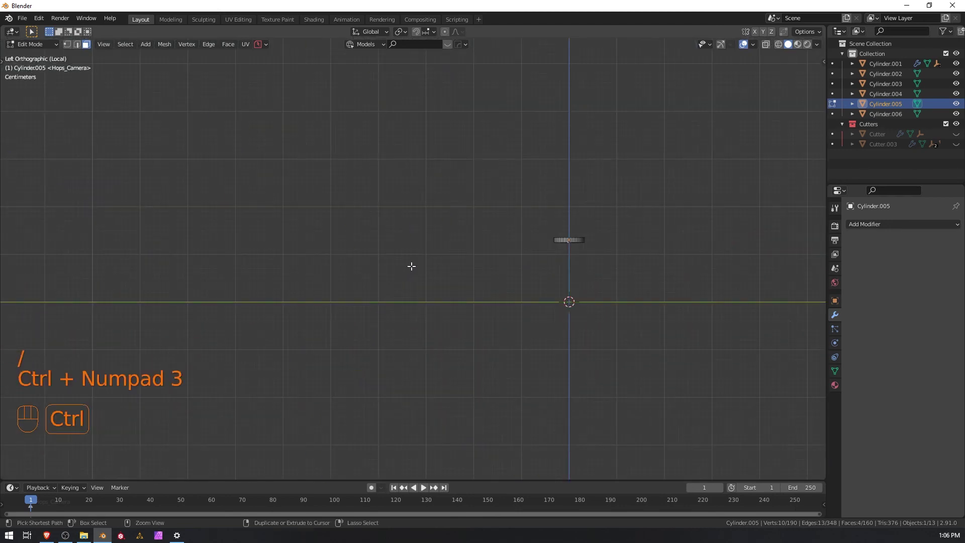
scroll(603, 239, up, 3)
shift+middle_drag(603, 239, 339, 332)
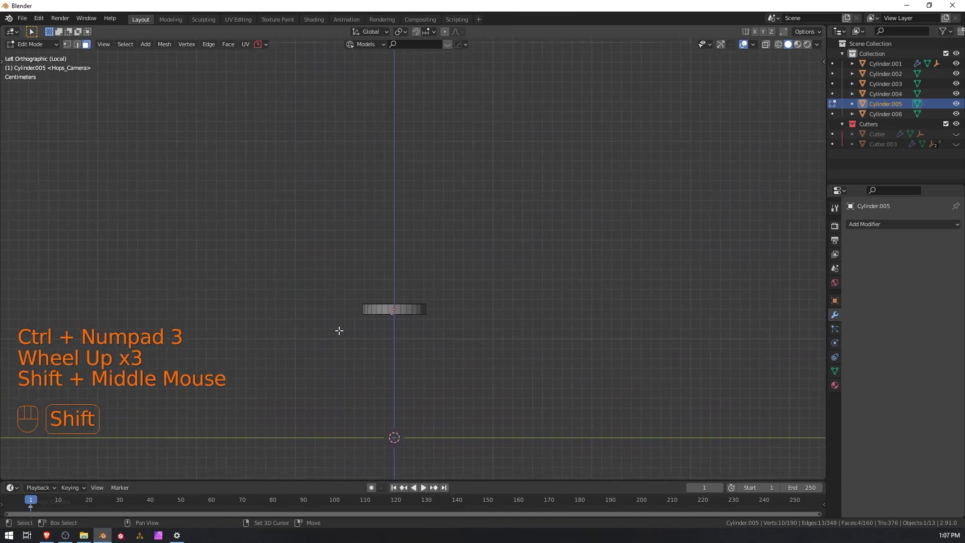
scroll(372, 303, up, 3)
scroll(372, 303, up, 1)
shift+middle_drag(383, 374, 452, 321)
scroll(421, 330, up, 1)
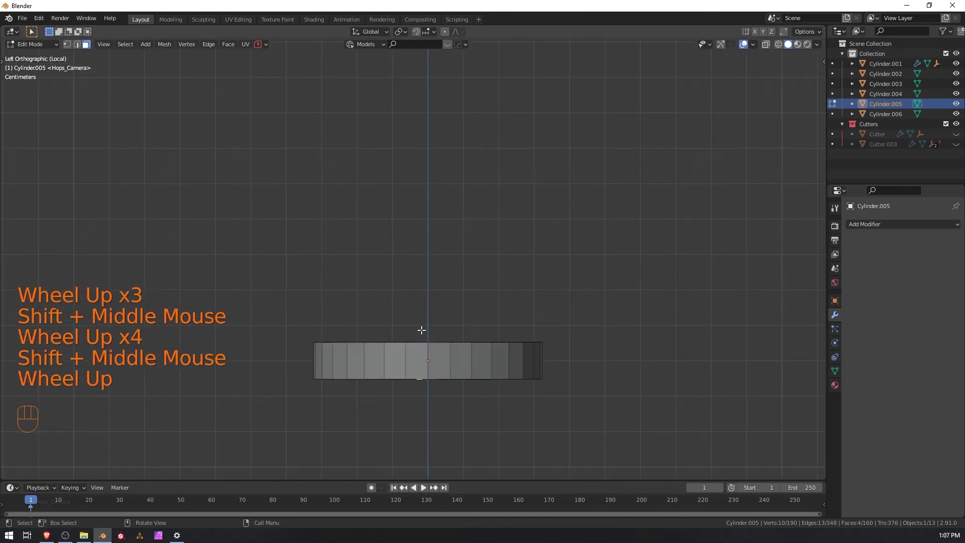
click(394, 368)
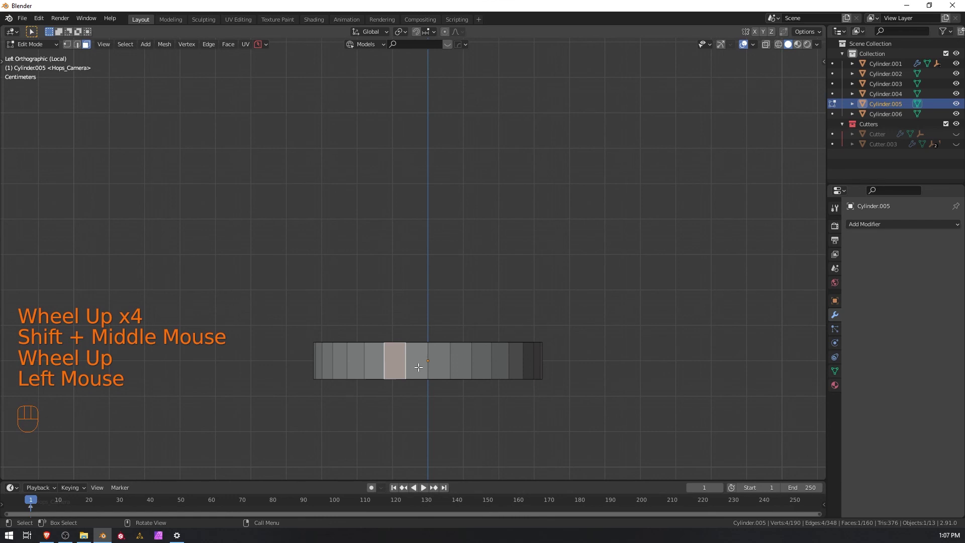
ctrl+click(462, 368)
key(s)
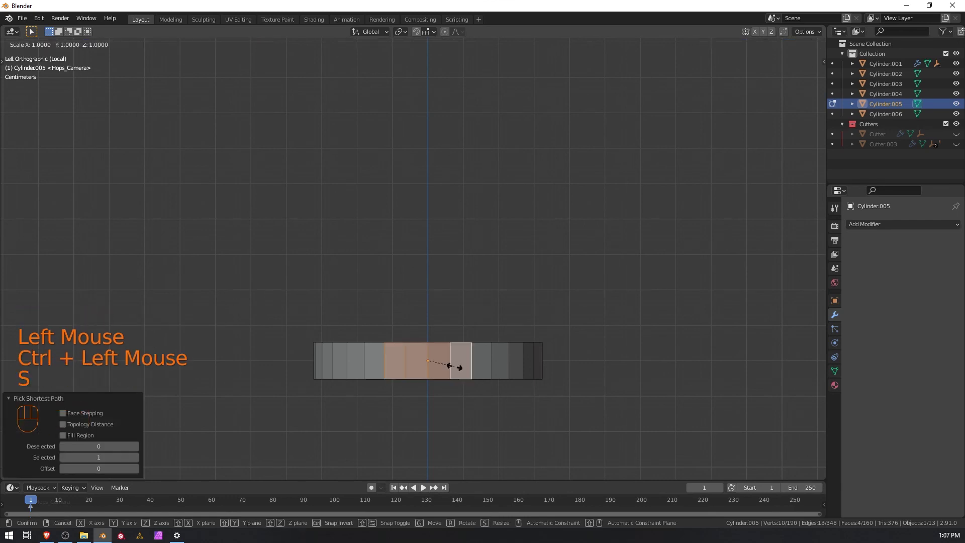
key(0)
key(Return)
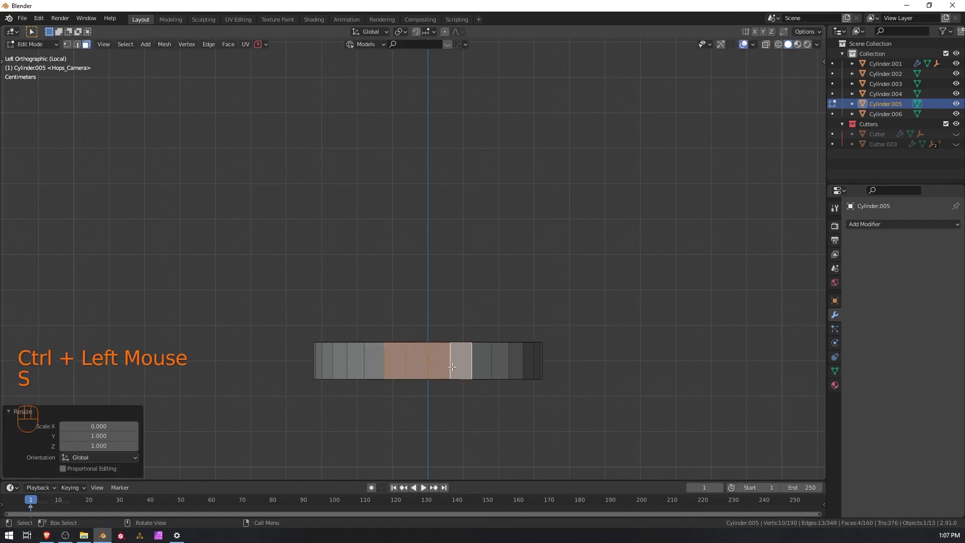
Leave local view and extrude the flattened faces about 0.075 m towards the small separate disc as a short tail.
scroll(449, 366, down, 2)
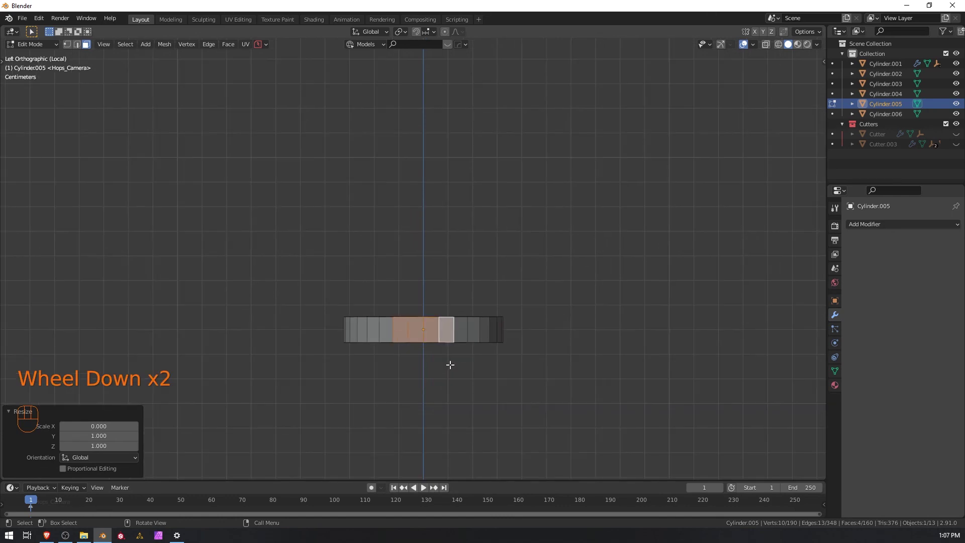
key(slash)
key(e)
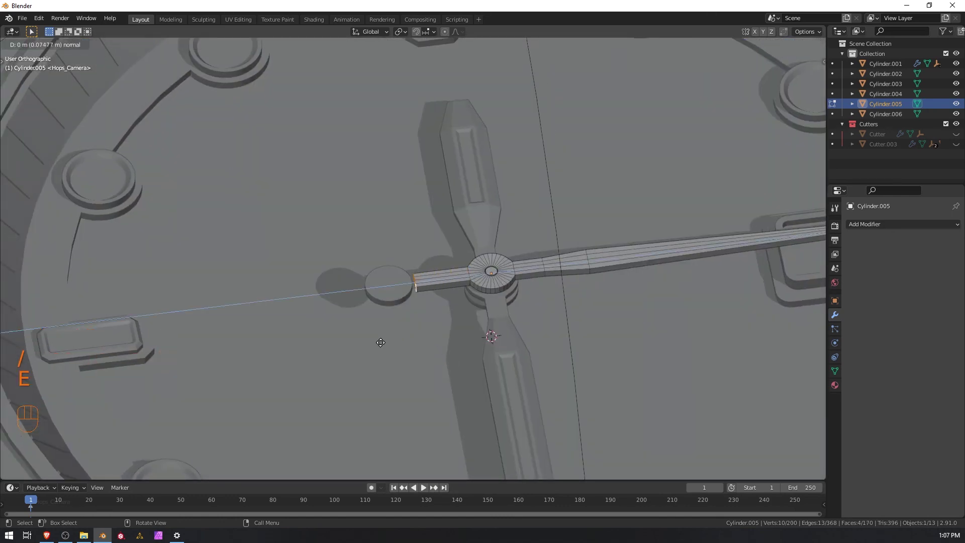
click(380, 342)
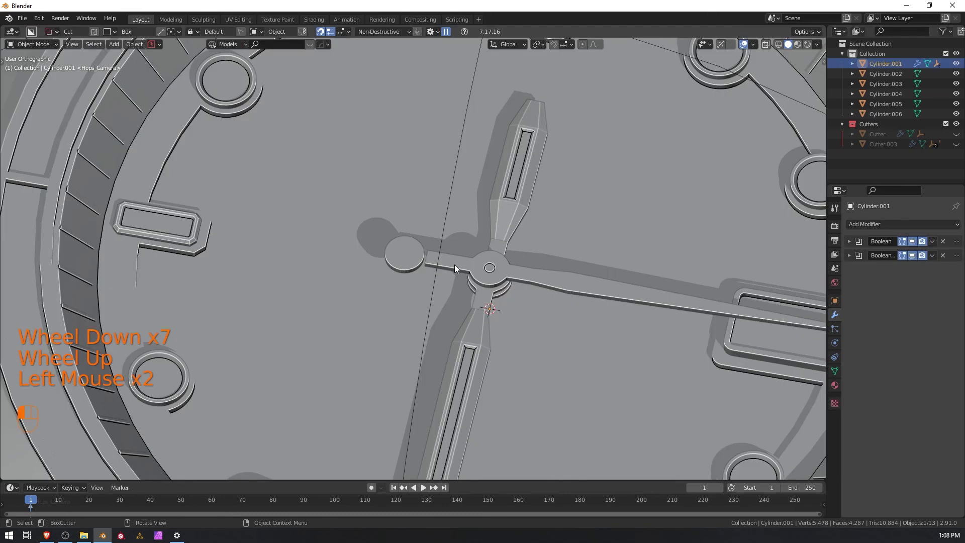
Join the new hand and the small separate disc into one object, with the disc as the active object.
click(455, 265)
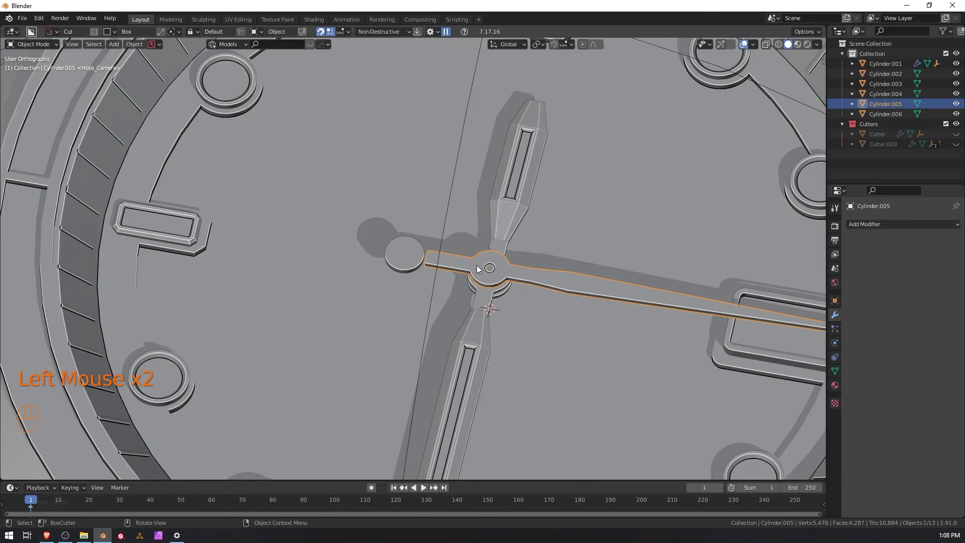
shift+click(407, 256)
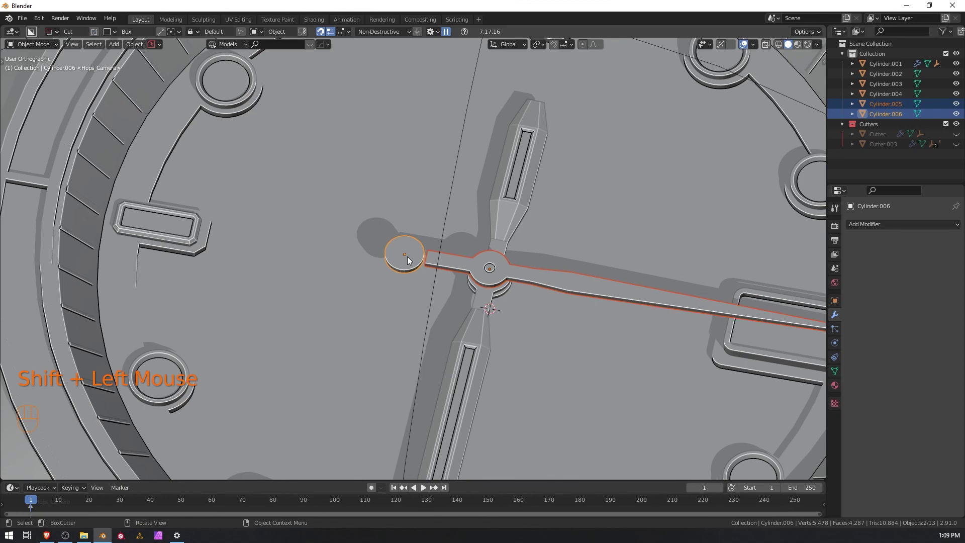
key(ctrl+j)
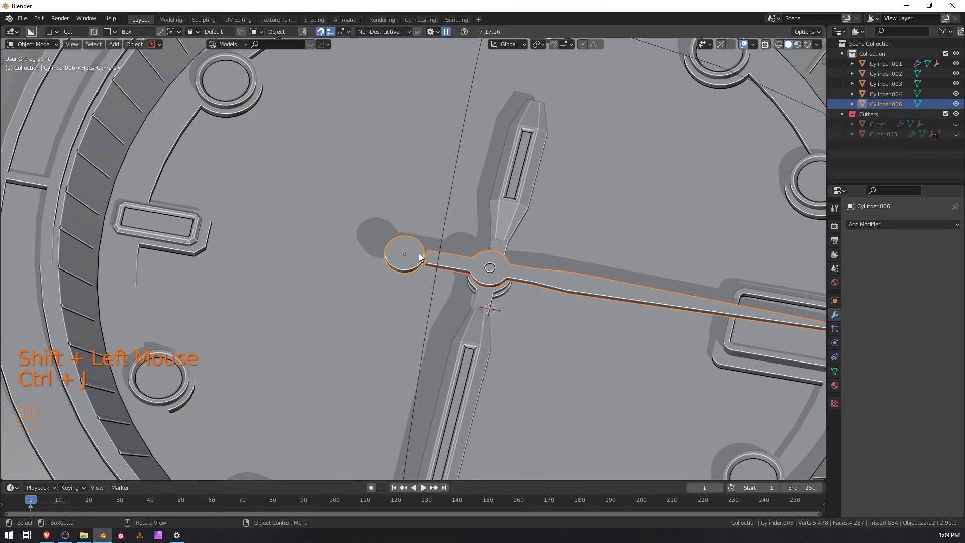
Delete the four side faces of the small disc that face the end of the hand's tail.
key(Tab)
click(482, 255)
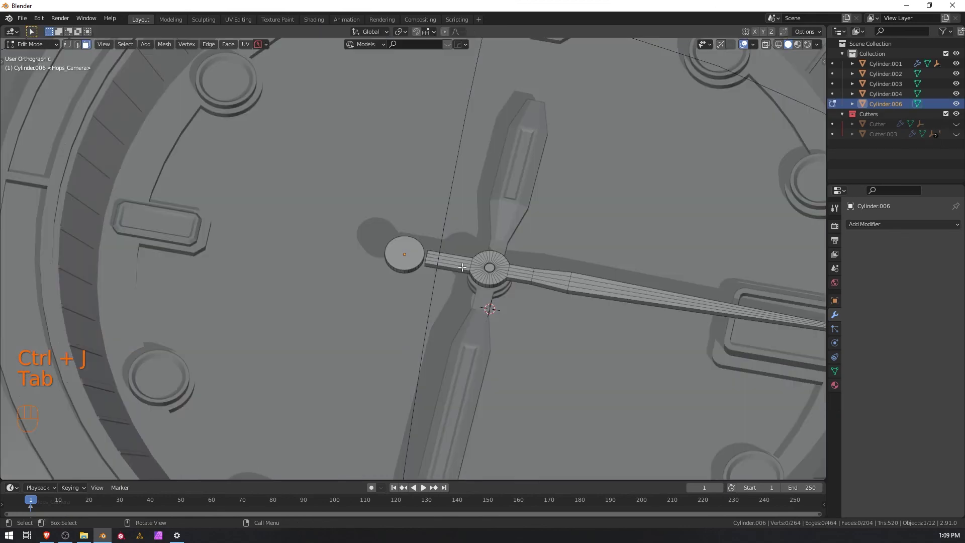
scroll(459, 272, up, 3)
scroll(459, 271, up, 4)
middle_drag(472, 282, 517, 205)
click(435, 185)
shift+click(517, 205)
click(439, 185)
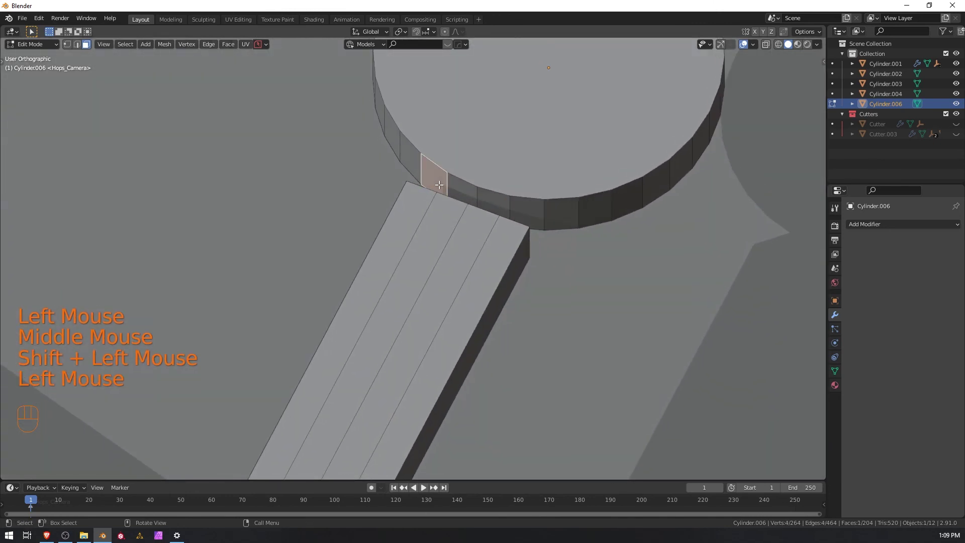
ctrl+click(524, 209)
key(x)
click(523, 209)
middle_drag(523, 209, 400, 179)
Delete the four end faces of the tail that face the opening in the small disc.
click(498, 155)
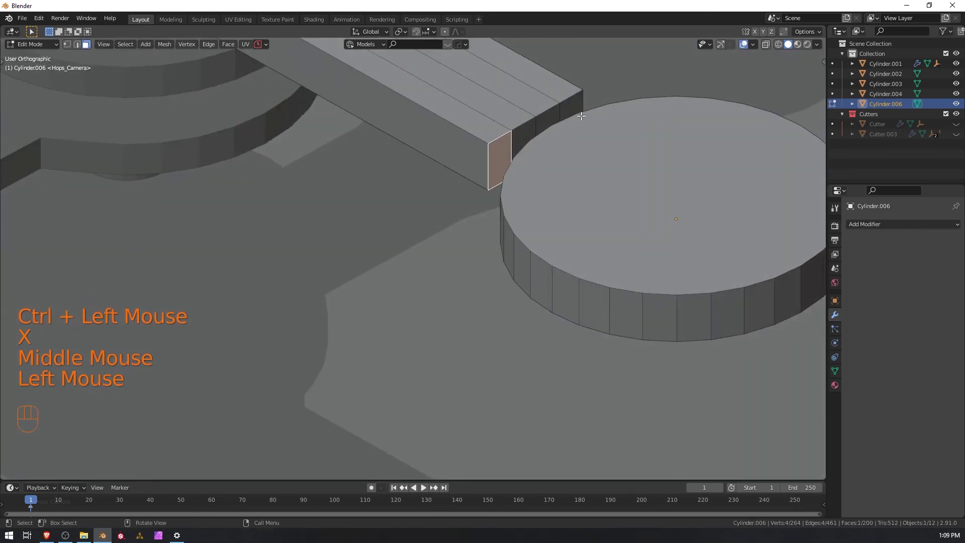
ctrl+click(574, 102)
key(x)
click(574, 102)
middle_drag(574, 103, 603, 151)
In vertex selection mode, merge the tail's upper corner vertex into the facing upper rim vertex of the small disc using At Last.
key(Tab)
key(Tab)
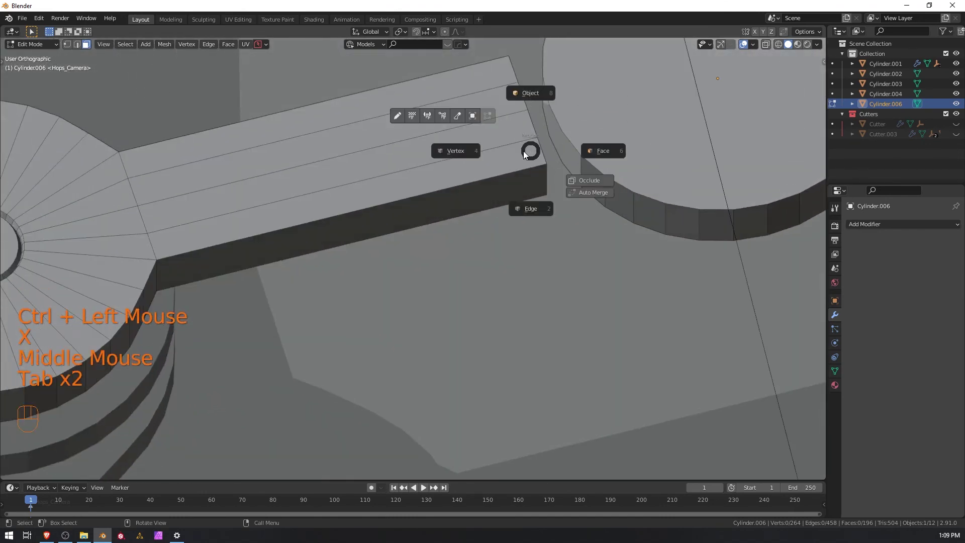
click(547, 164)
shift+click(583, 154)
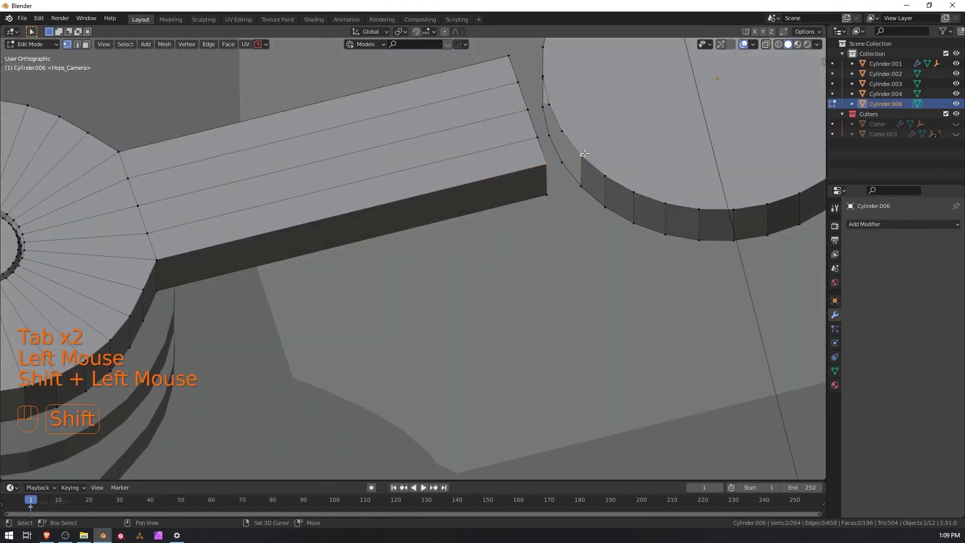
key(m)
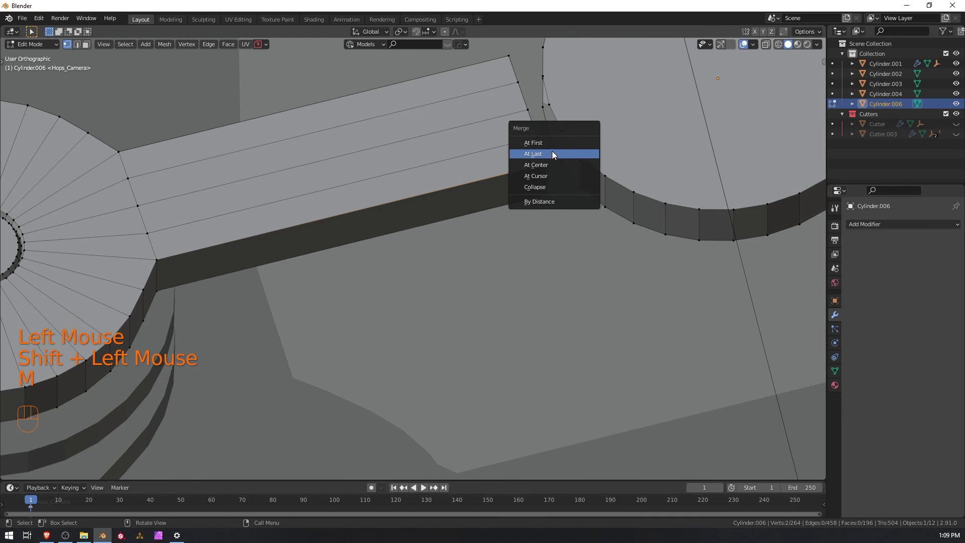
click(551, 153)
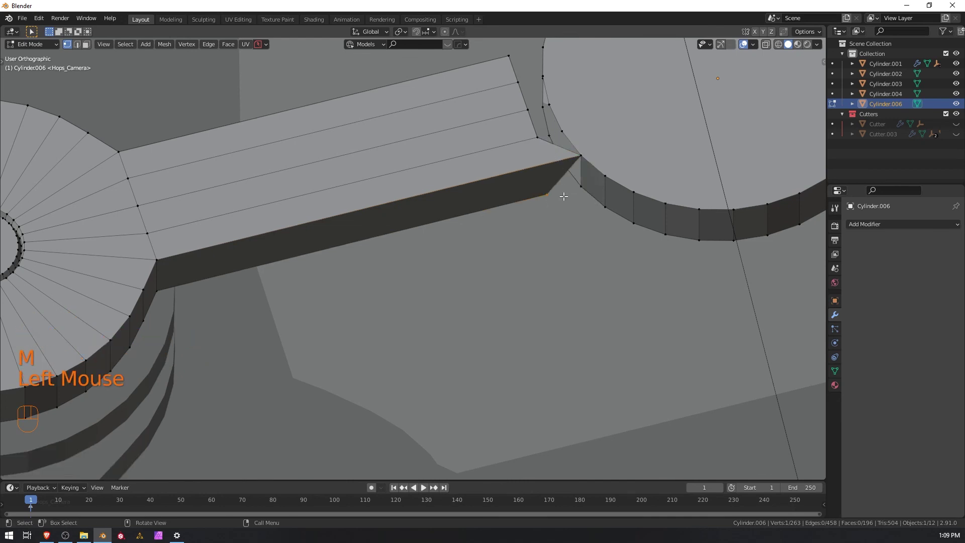
shift+click(581, 186)
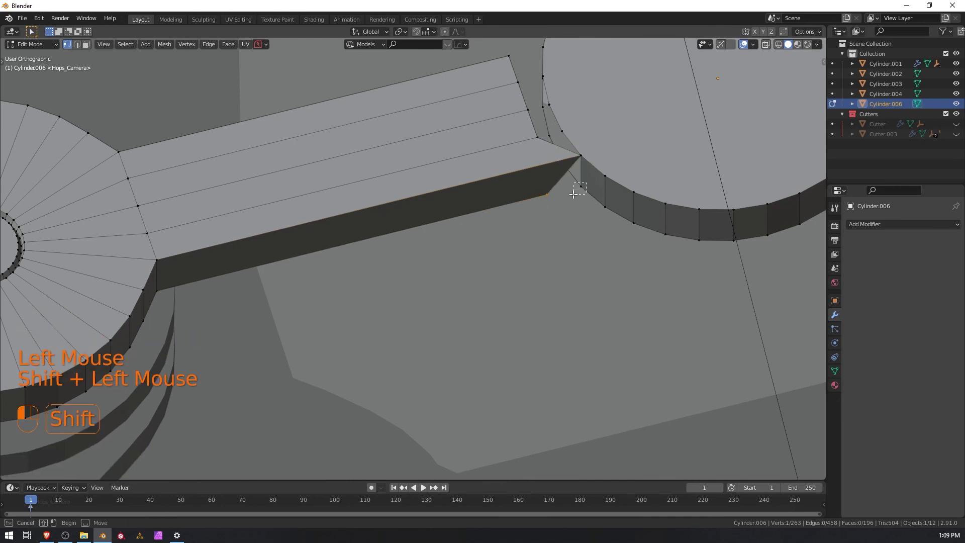
key(m)
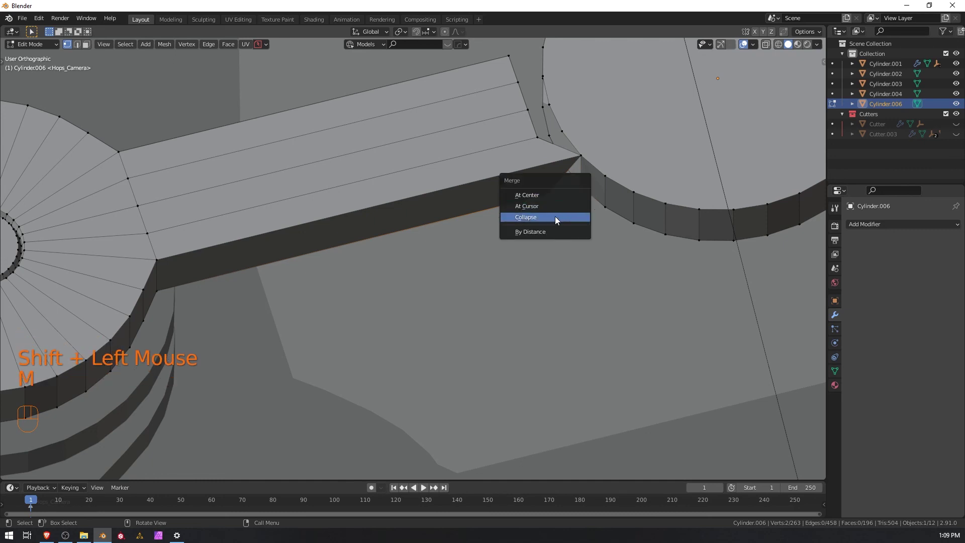
key(n)
key(n)
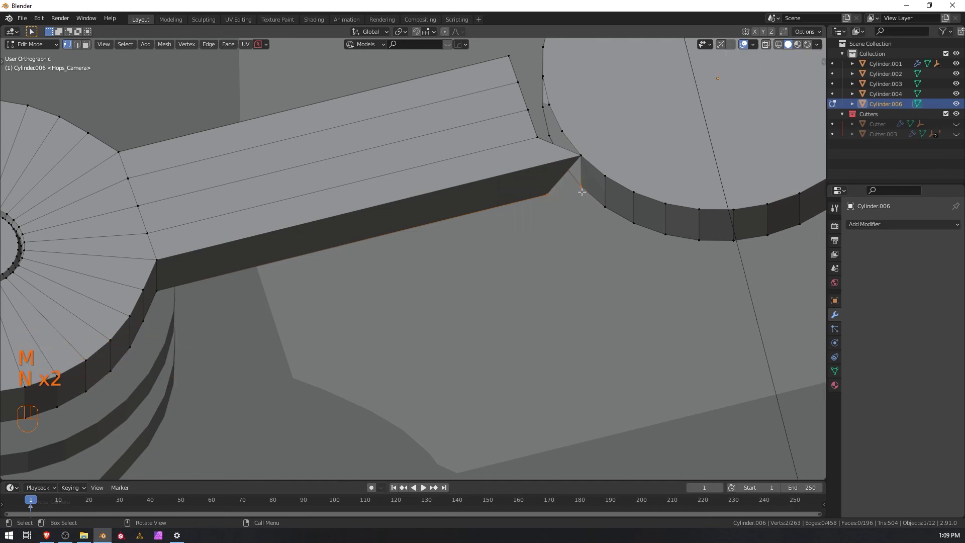
Merge the tail's near lower corner vertex into the facing lower rim vertex of the small disc using At Last.
click(582, 186)
click(553, 189)
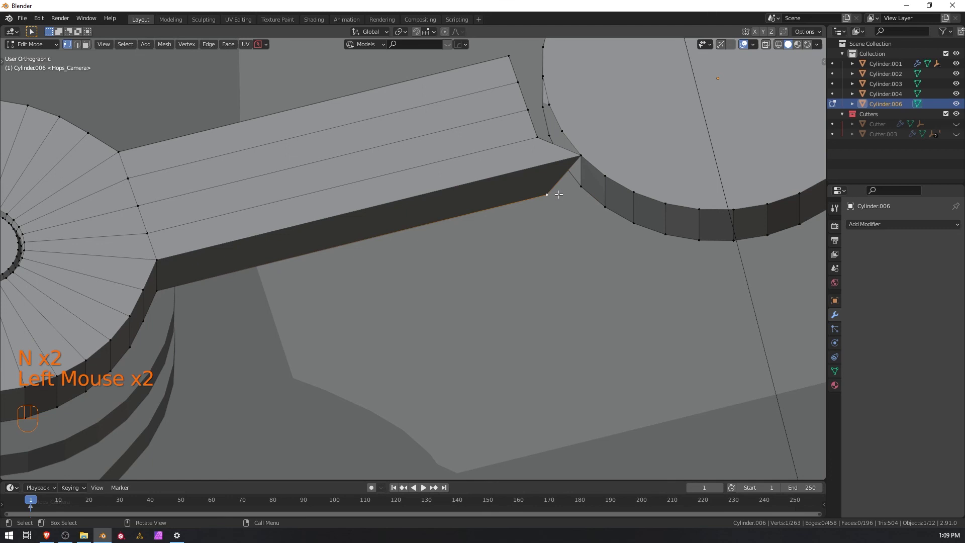
shift+click(581, 186)
key(n)
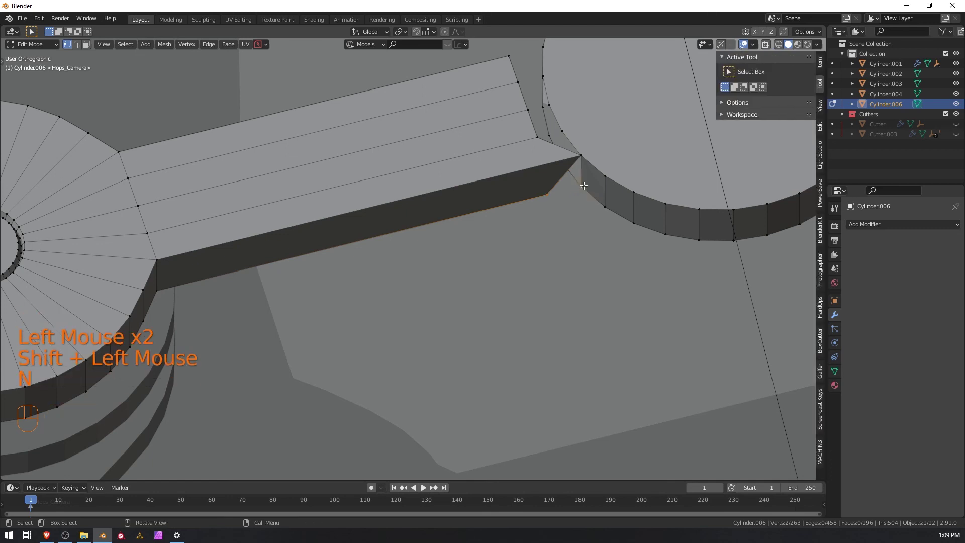
key(n)
key(b)
drag(576, 179, 581, 186)
key(m)
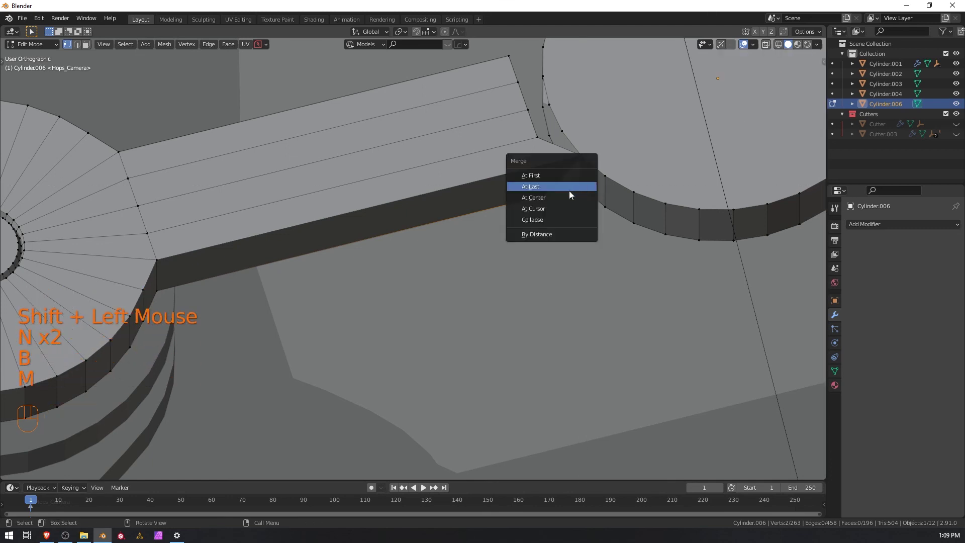
click(557, 186)
Merge the next two upper end vertices of the tail into their facing upper rim vertices on the small disc, using At Last.
mouse_move(569, 130)
middle_down()
mouse_move(544, 149)
mouse_move(551, 133)
middle_up()
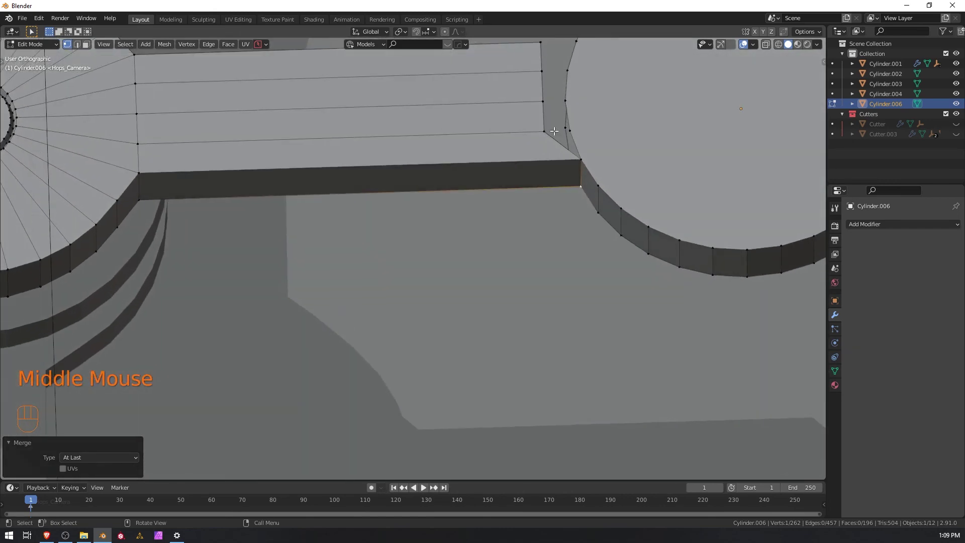
click(545, 128)
shift+click(571, 131)
key(m)
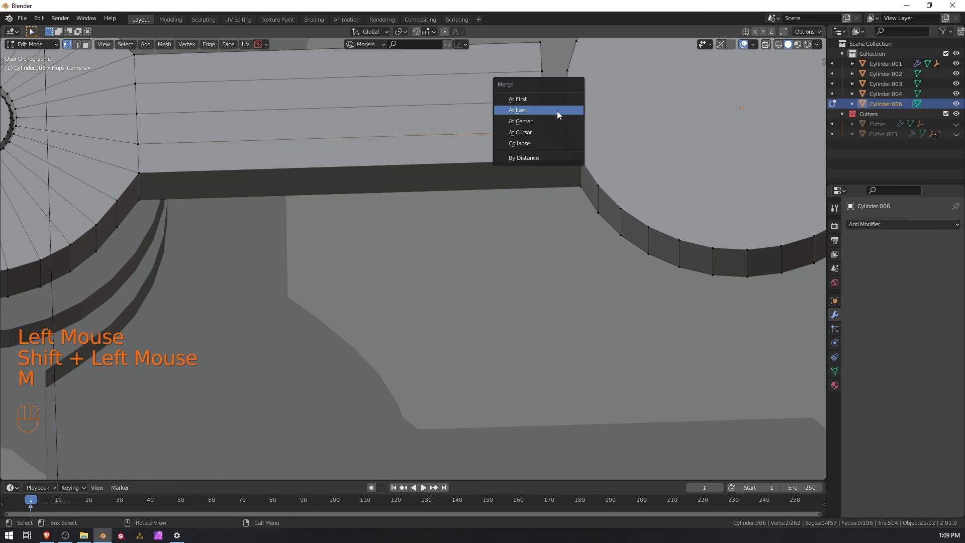
click(557, 111)
click(544, 103)
shift+click(568, 101)
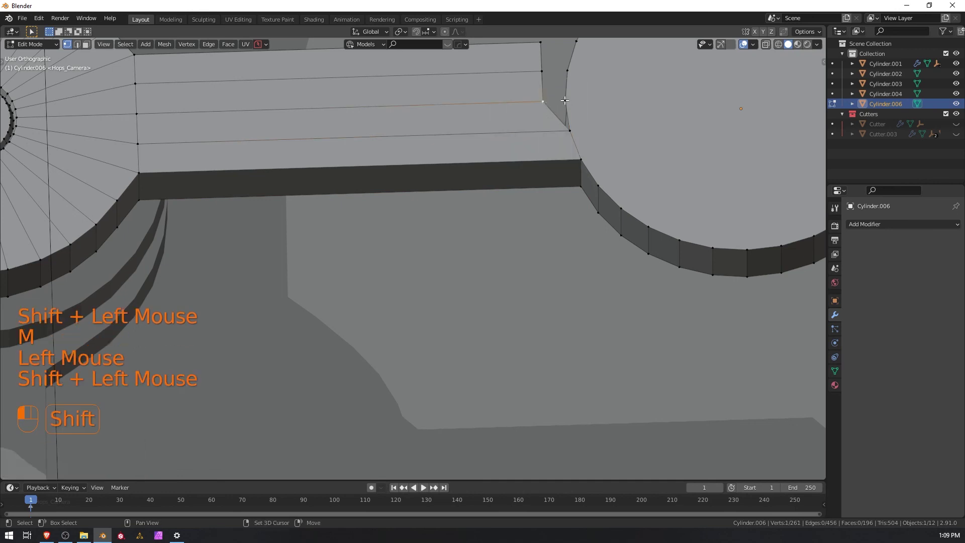
key(m)
click(551, 101)
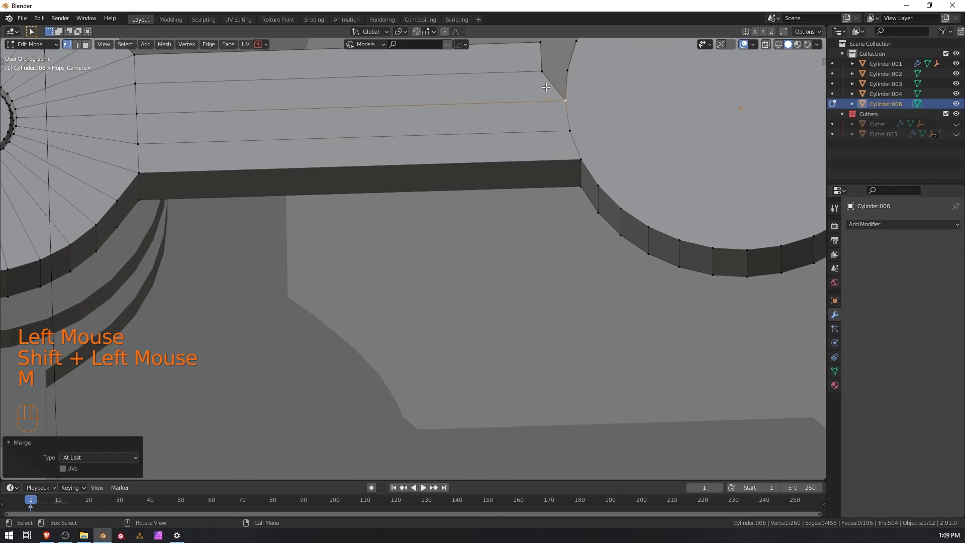
Merge the last two upper end vertices of the tail, including the far corner, into the disc's upper rim using At Last.
click(542, 71)
key(m)
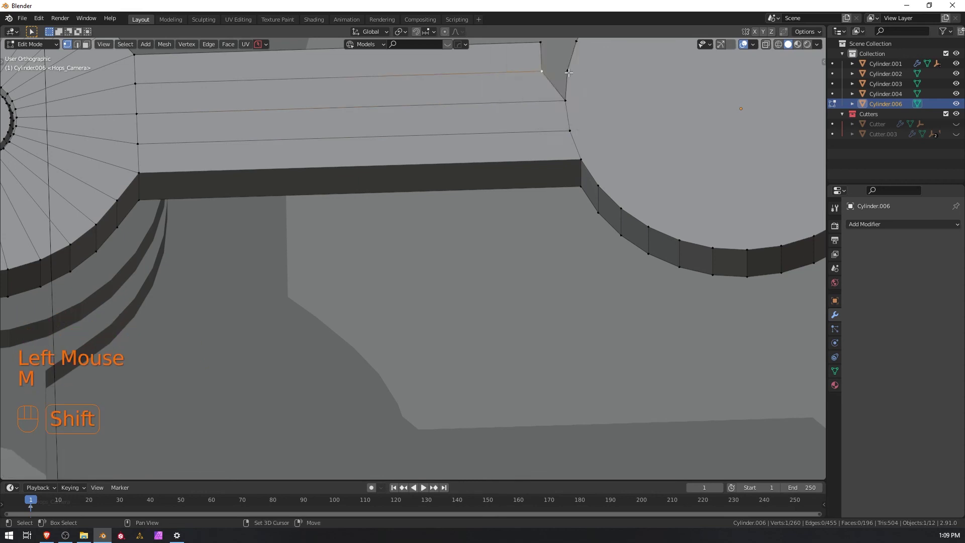
shift+click(567, 70)
key(m)
click(562, 76)
shift+middle_drag(561, 76, 508, 217)
drag(499, 229, 486, 252)
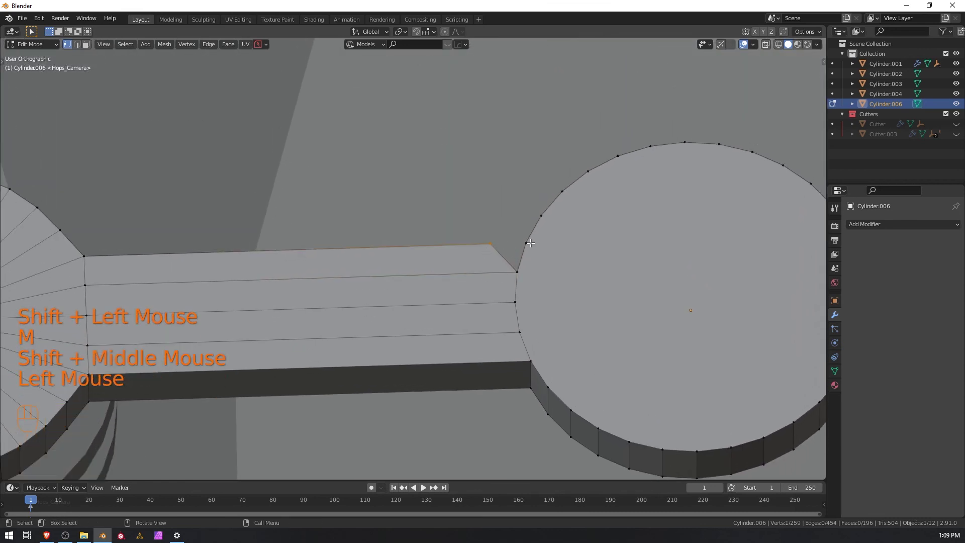
shift+click(526, 243)
key(m)
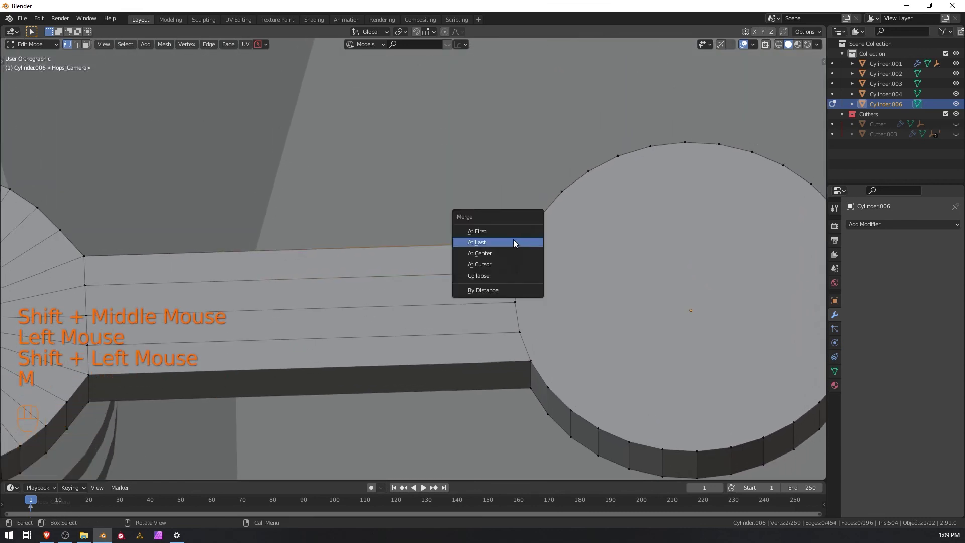
click(513, 242)
Isolate the second hand in local view to expose the underside of the tail and disc.
middle_drag(513, 242, 528, 209)
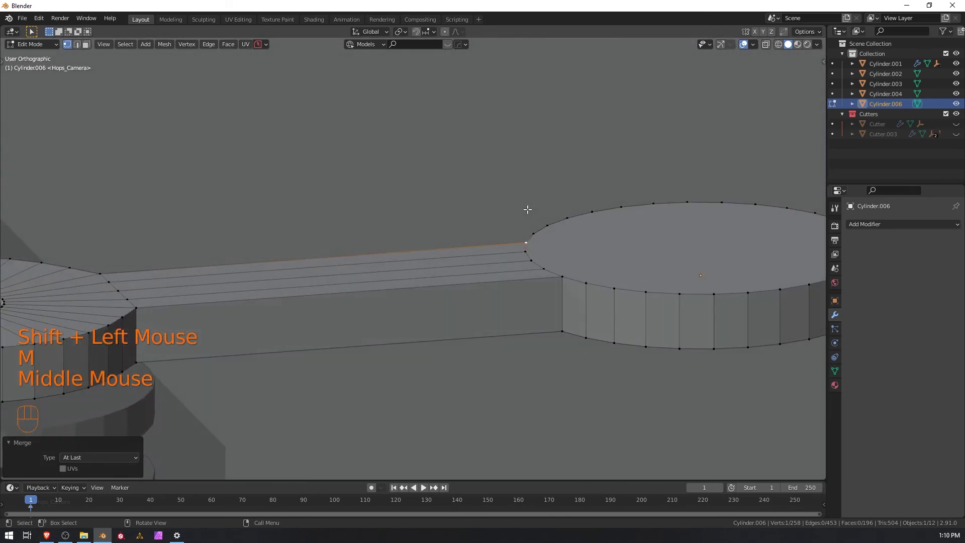
key(slash)
middle_drag(514, 252, 532, 246)
key(f)
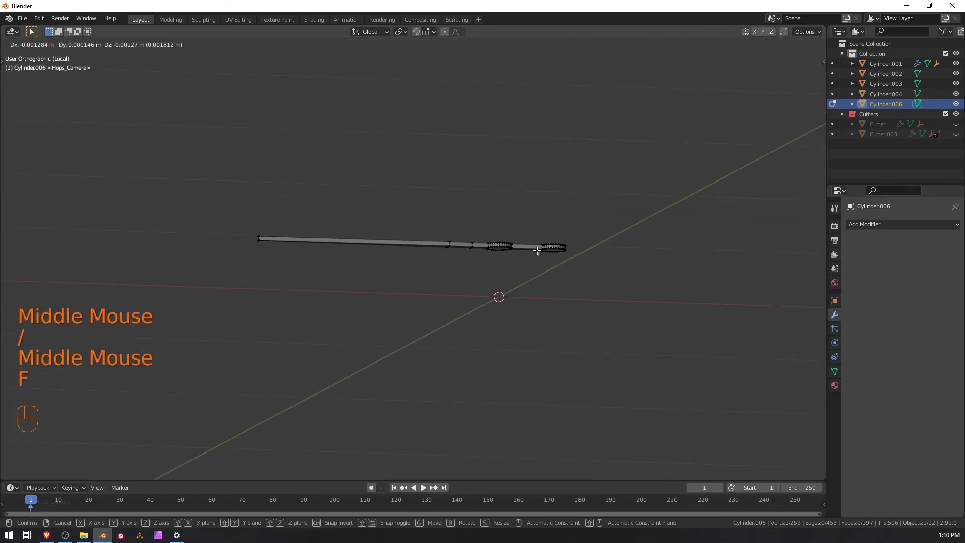
right_click(561, 257)
key(ctrl+z)
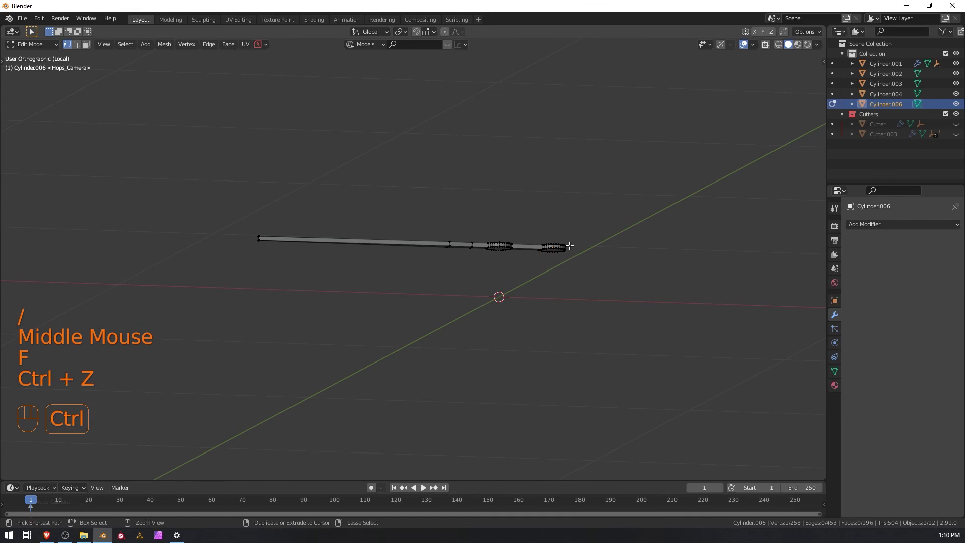
On the underside, merge the tail's remaining lower corner vertex into the facing lower rim vertex of the small disc using At Last.
scroll(566, 257, up, 2)
scroll(566, 257, up, 2)
shift+middle_drag(685, 263, 288, 334)
scroll(386, 332, up, 3)
middle_drag(386, 332, 486, 277)
scroll(462, 316, up, 3)
scroll(523, 351, up, 3)
click(478, 291)
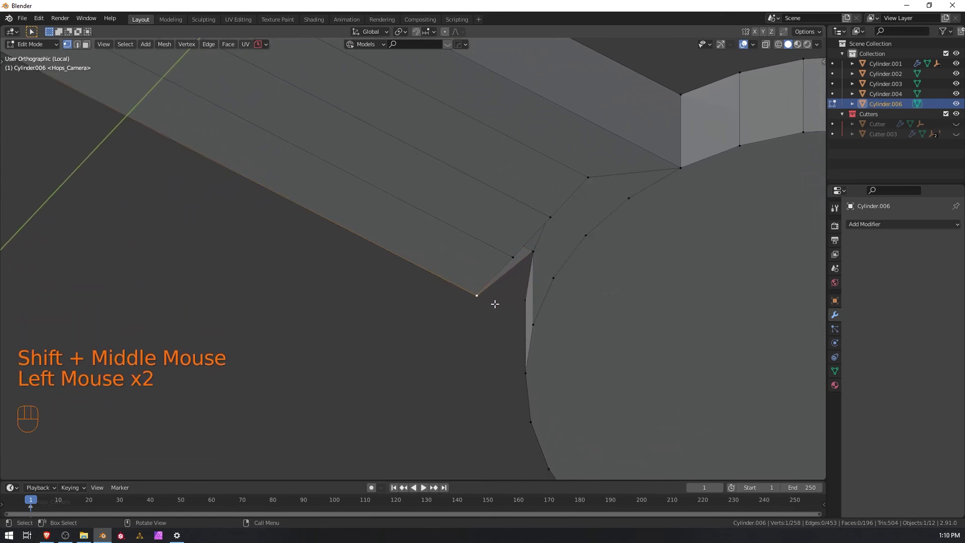
click(485, 304)
shift+click(533, 326)
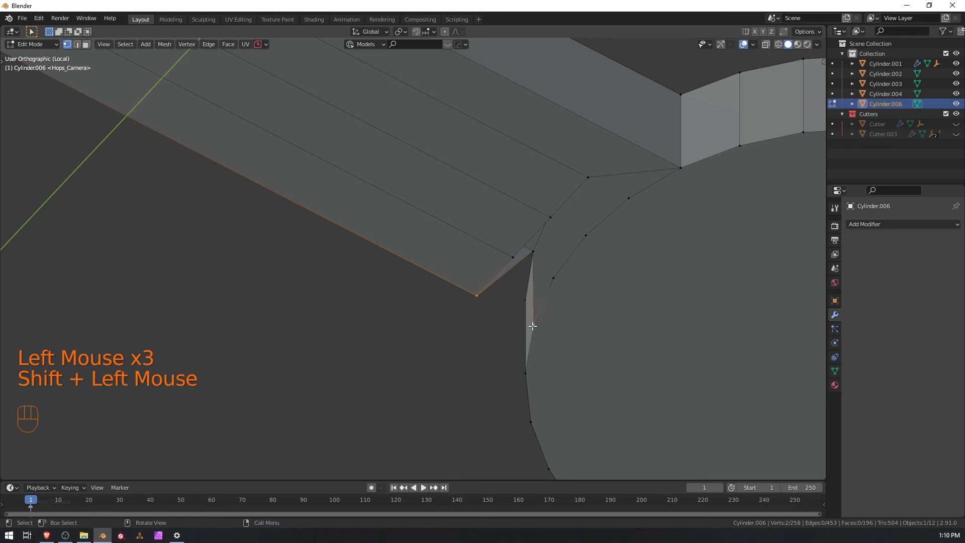
key(m)
click(511, 322)
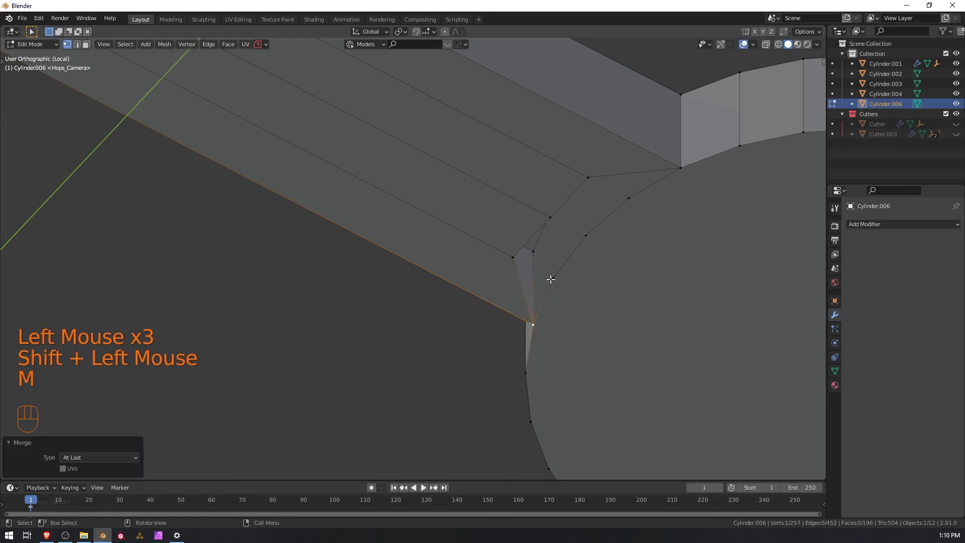
Merge the tail's three inner lower end vertices one by one into the facing lower rim vertices of the disc using At Last.
click(513, 259)
shift+click(554, 277)
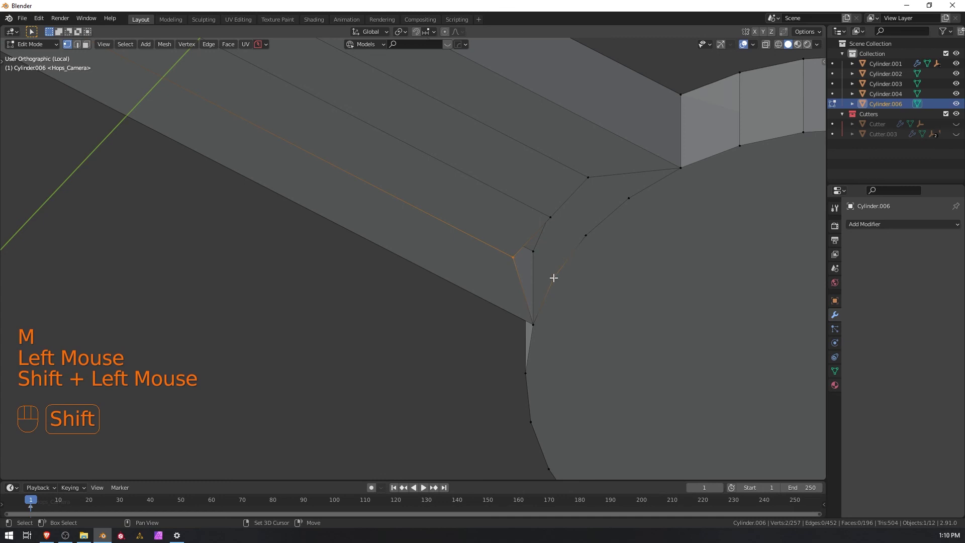
key(m)
click(554, 276)
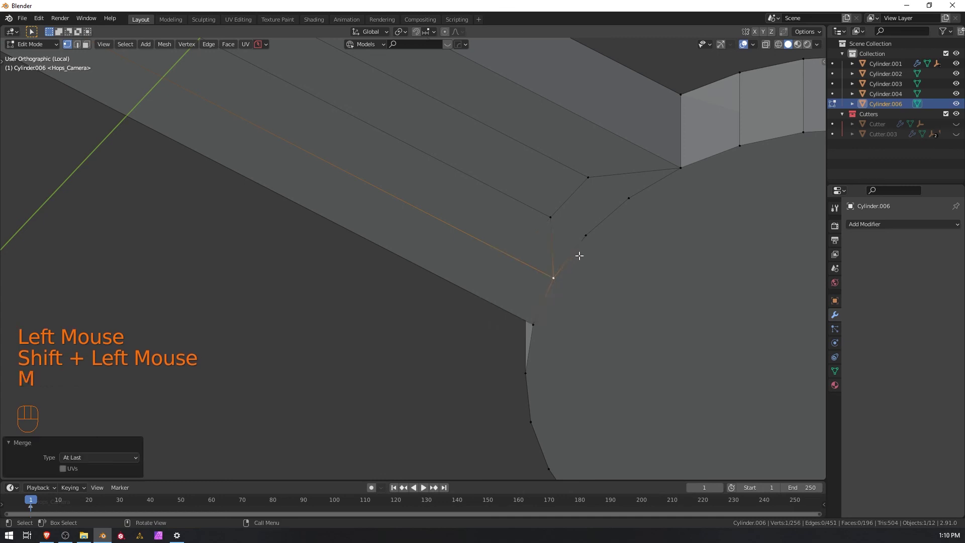
click(553, 218)
shift+click(584, 233)
key(n)
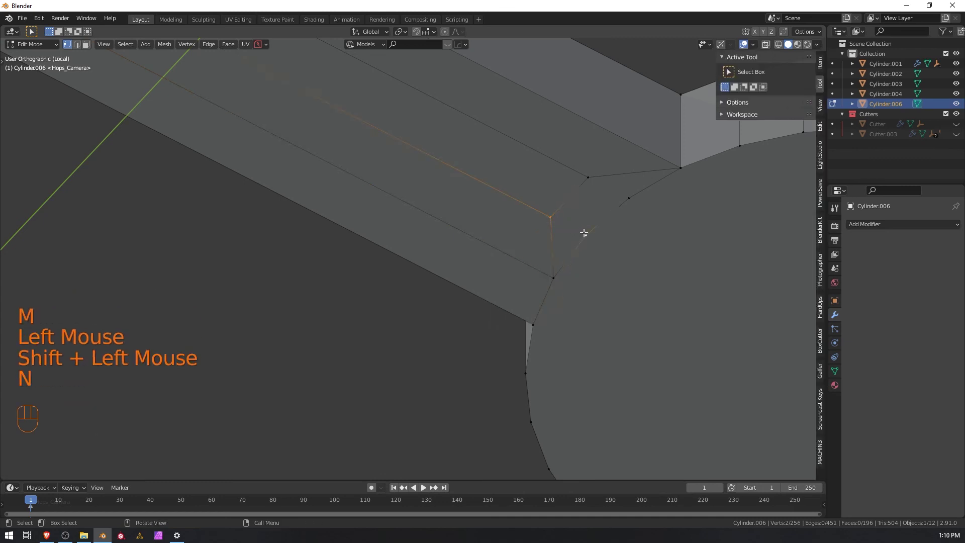
key(n)
key(m)
click(583, 232)
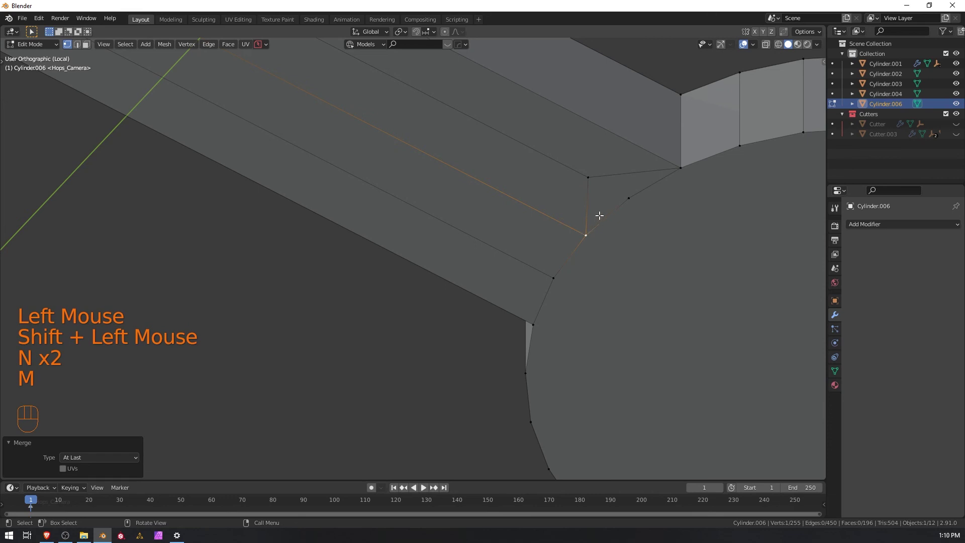
click(588, 179)
shift+click(629, 197)
key(m)
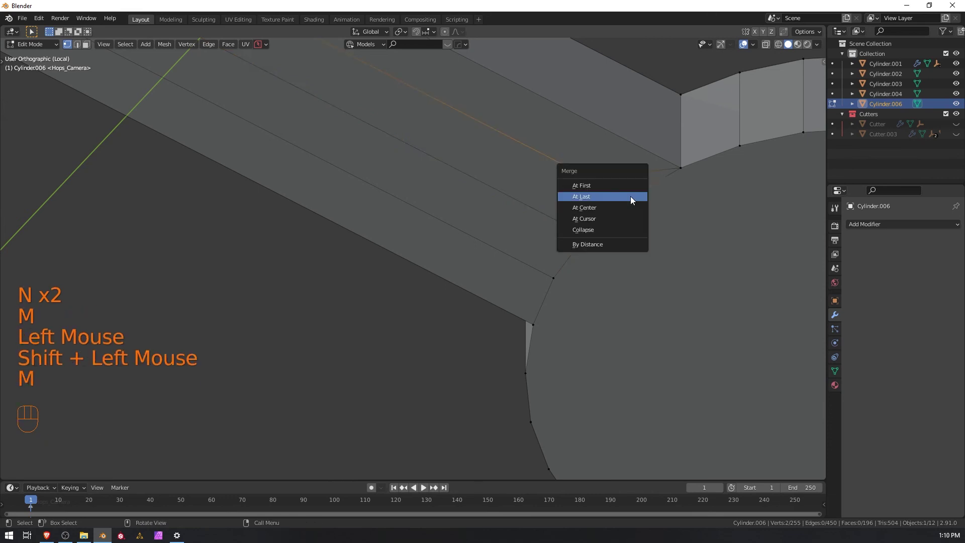
click(593, 194)
In face selection mode, inset the small disc's top face by about 0.21 m.
scroll(591, 196, down, 2)
middle_drag(553, 208, 525, 309)
scroll(568, 248, down, 3)
shift+middle_drag(592, 220, 509, 294)
key(Tab)
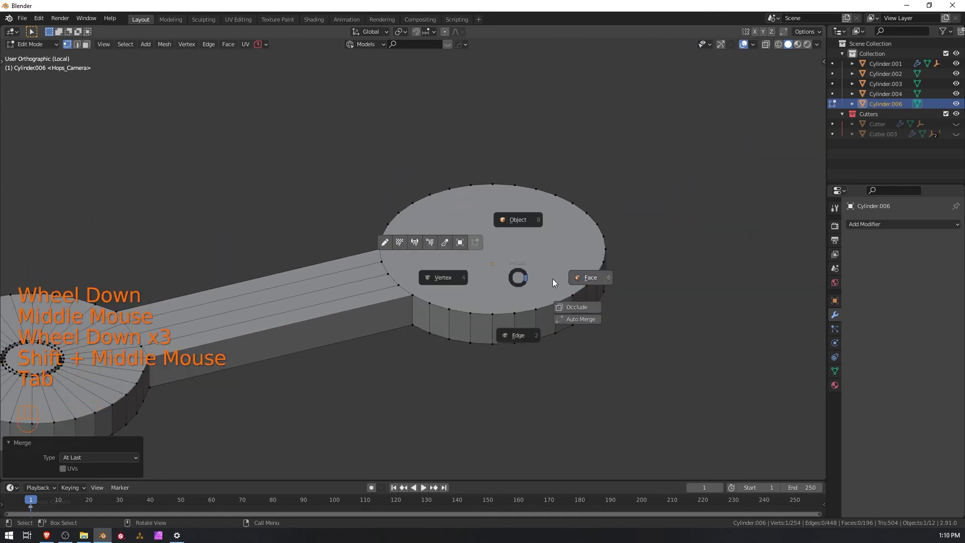
click(551, 254)
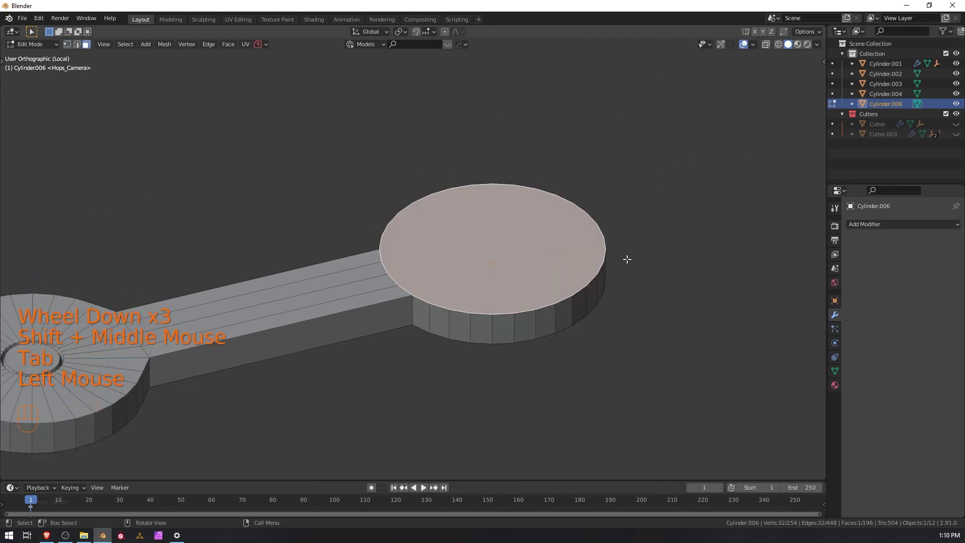
key(i)
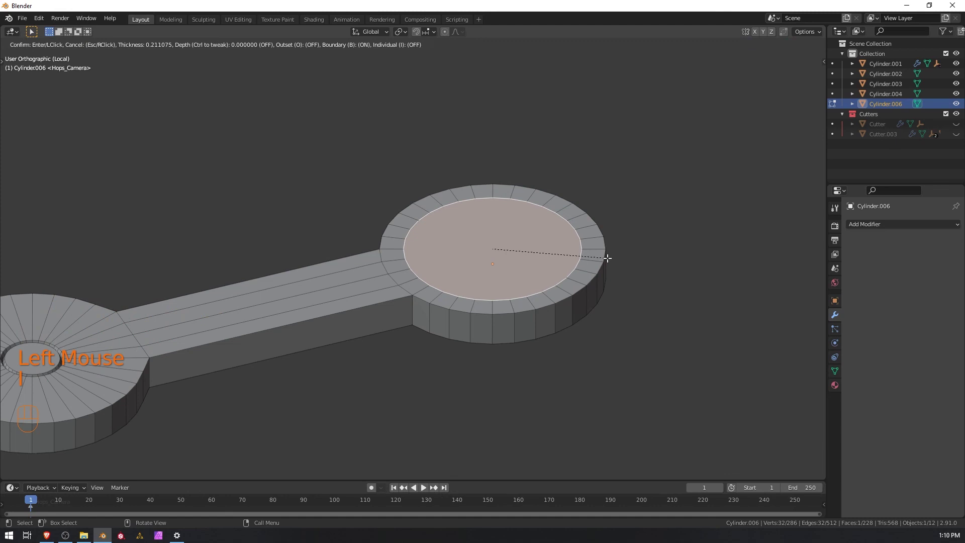
click(631, 258)
Sink the disc's inner face with an inset about 0.205 m thick and -0.546 m deep, scale it by about 1.209, and return to Object Mode.
key(i)
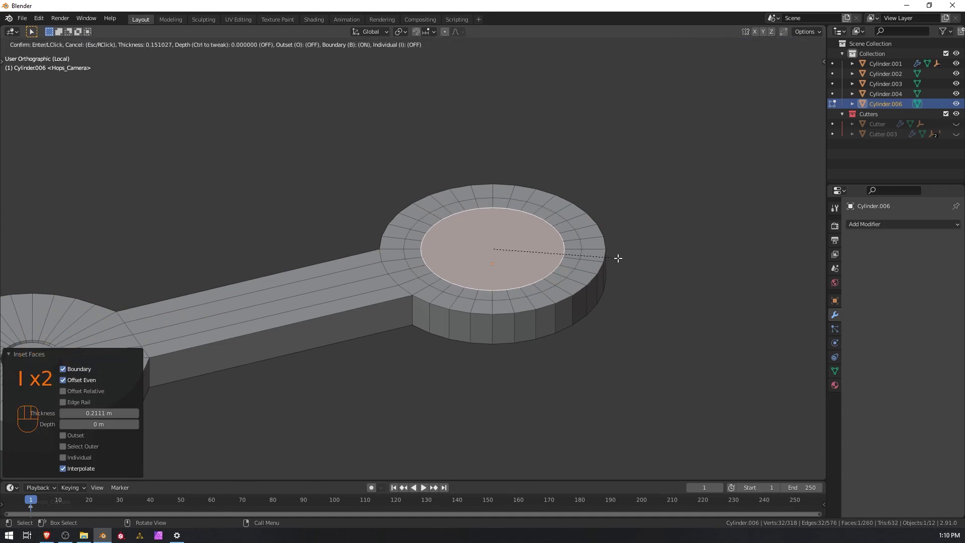
key(ctrl)
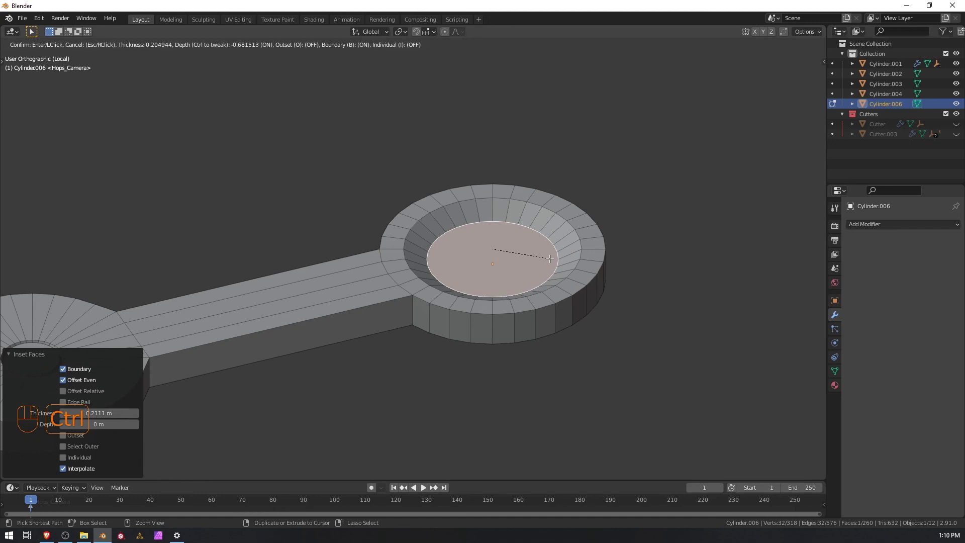
click(557, 260)
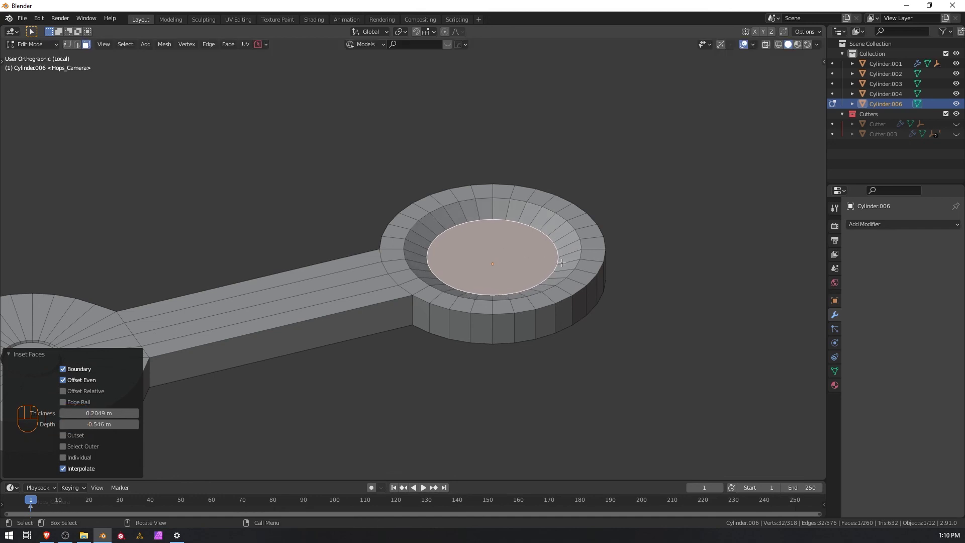
key(s)
click(557, 265)
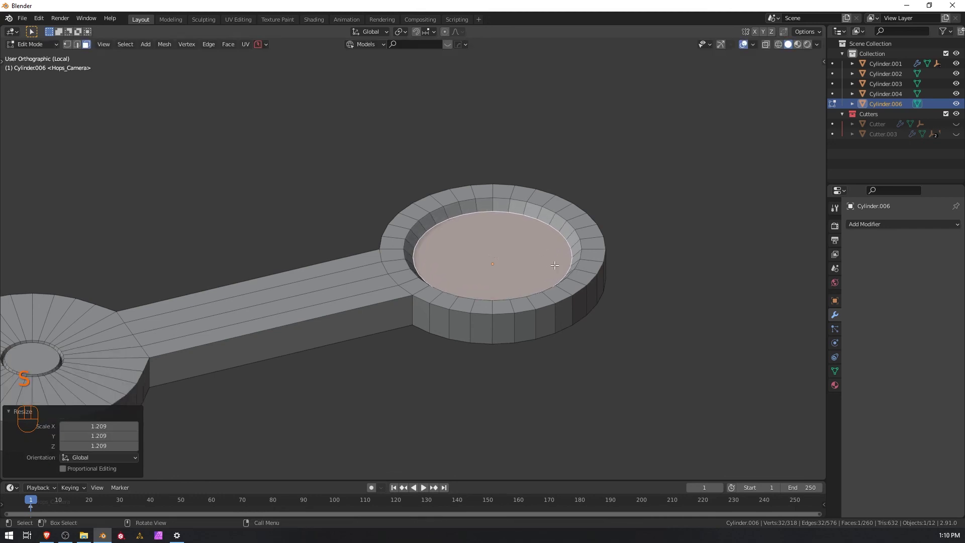
key(Tab)
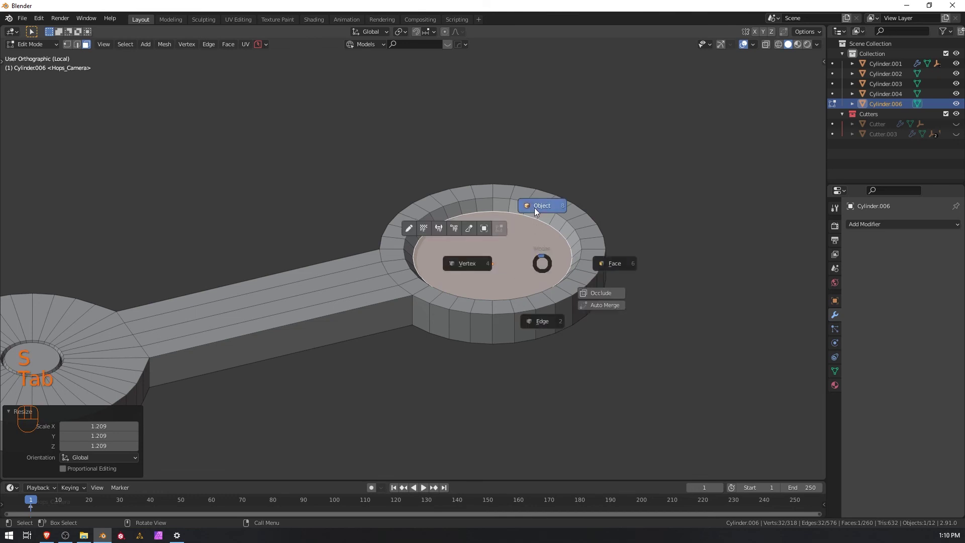
click(535, 207)
Try Shade Smooth on the whole second hand and undo it.
scroll(499, 274, down, 2)
scroll(485, 277, up, 1)
right_click(383, 301)
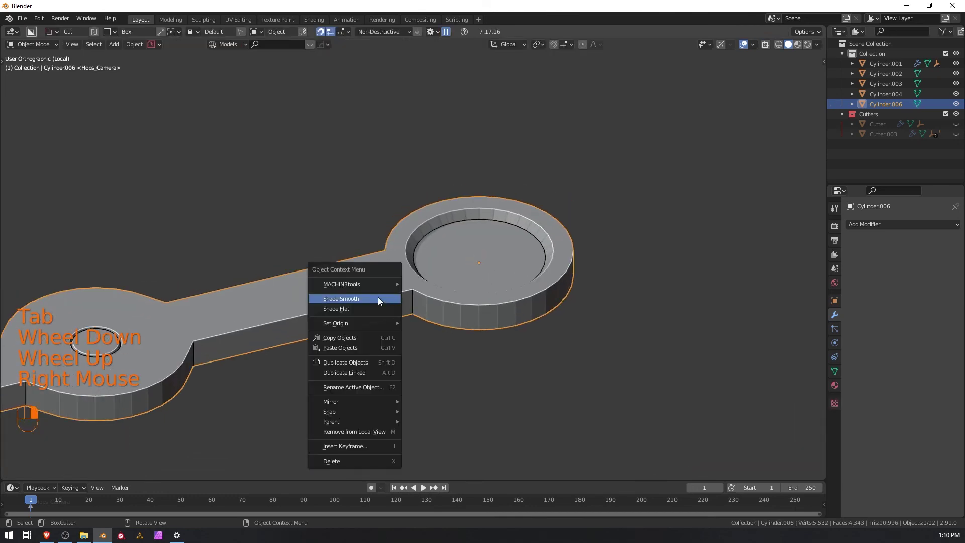
click(365, 299)
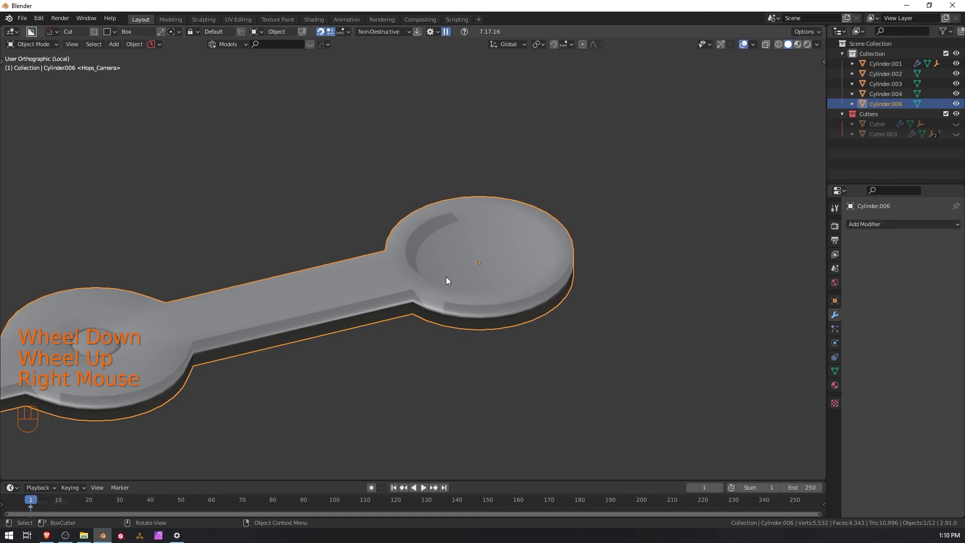
scroll(448, 280, up, 2)
key(ctrl+z)
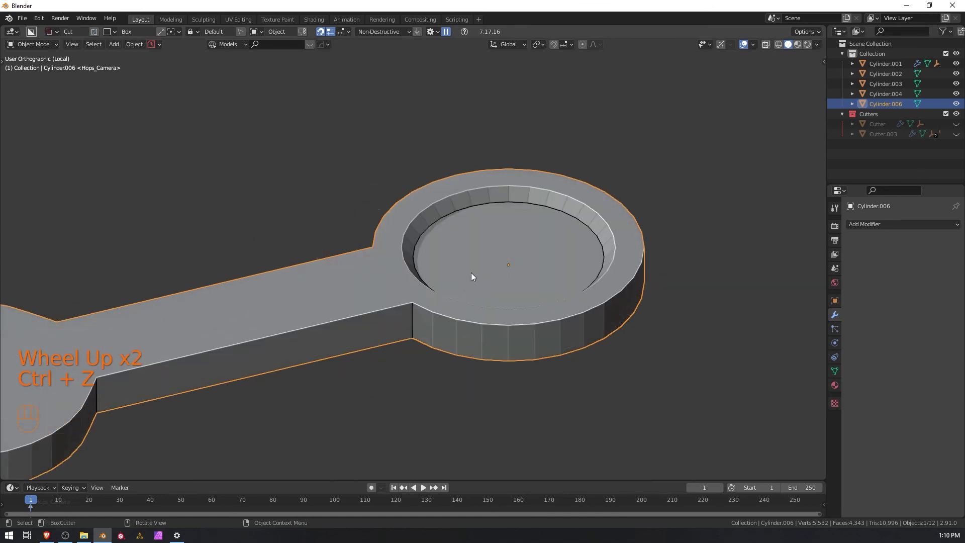
Apply the HardOps Sharpen operation to the second hand in Object Mode.
scroll(465, 280, down, 1)
key(Tab)
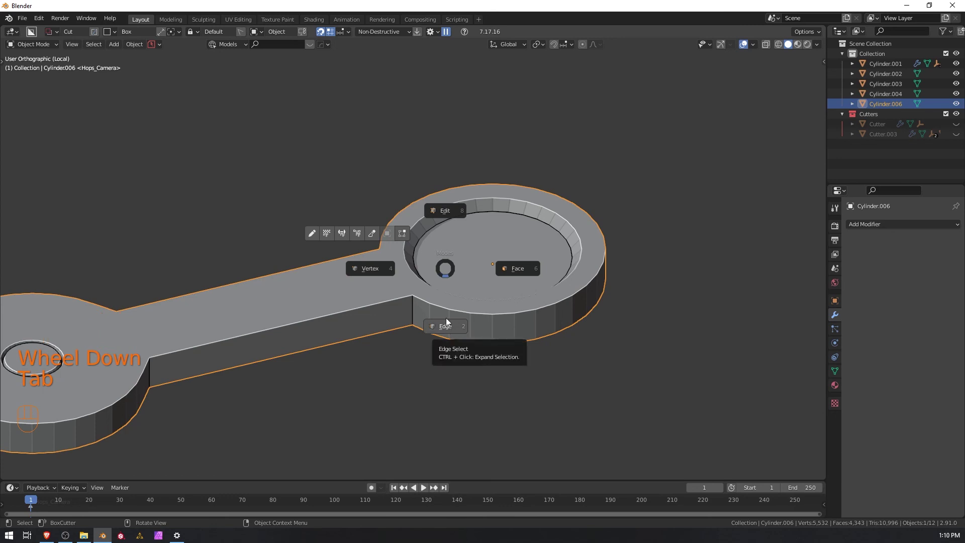
key(Tab)
key(q)
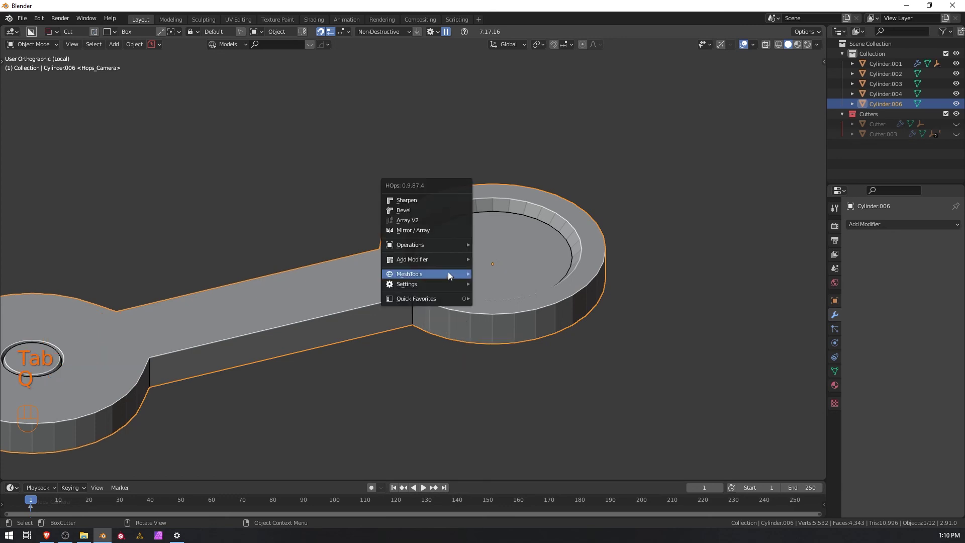
click(414, 200)
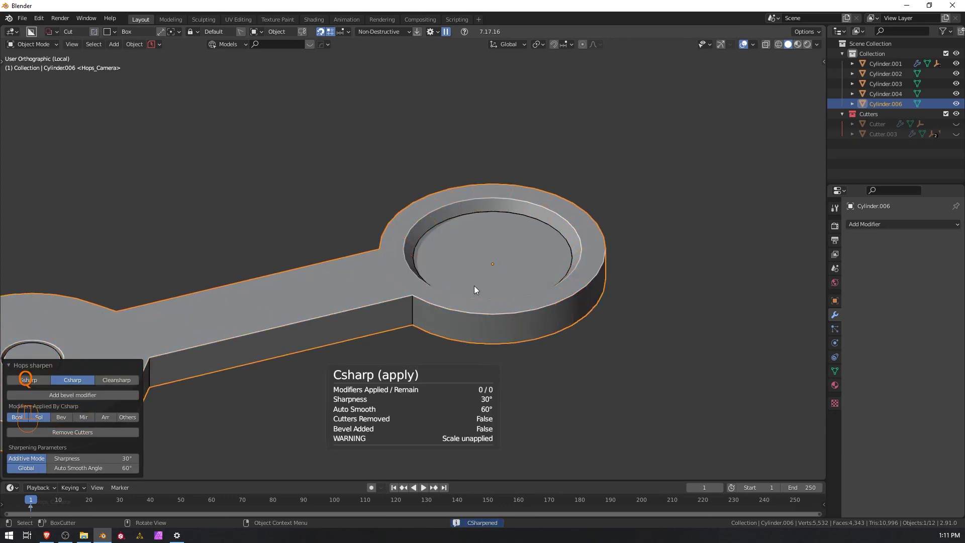
Exit local view of the finished second hand and check how it sits over the other hands and the dial.
scroll(395, 315, down, 4)
scroll(361, 300, down, 5)
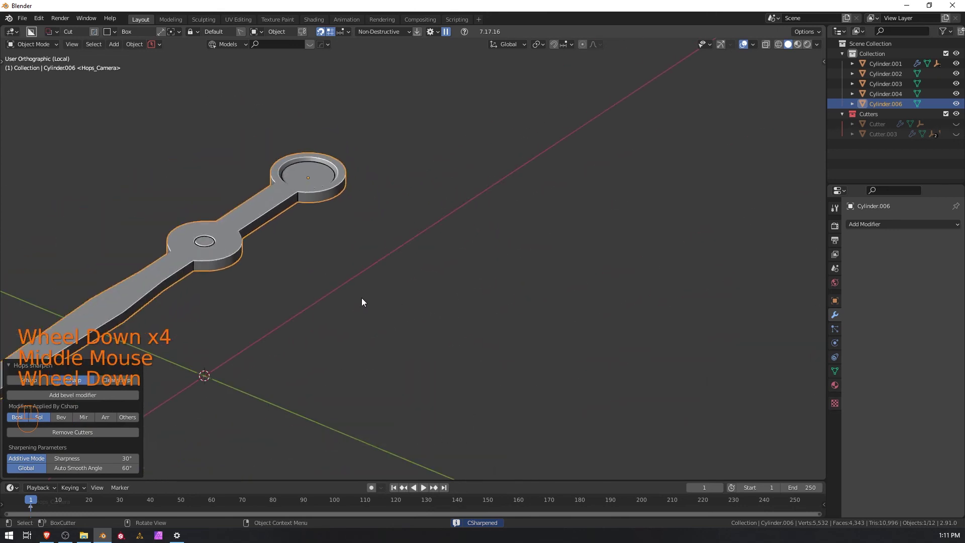
key(Tab)
key(Tab)
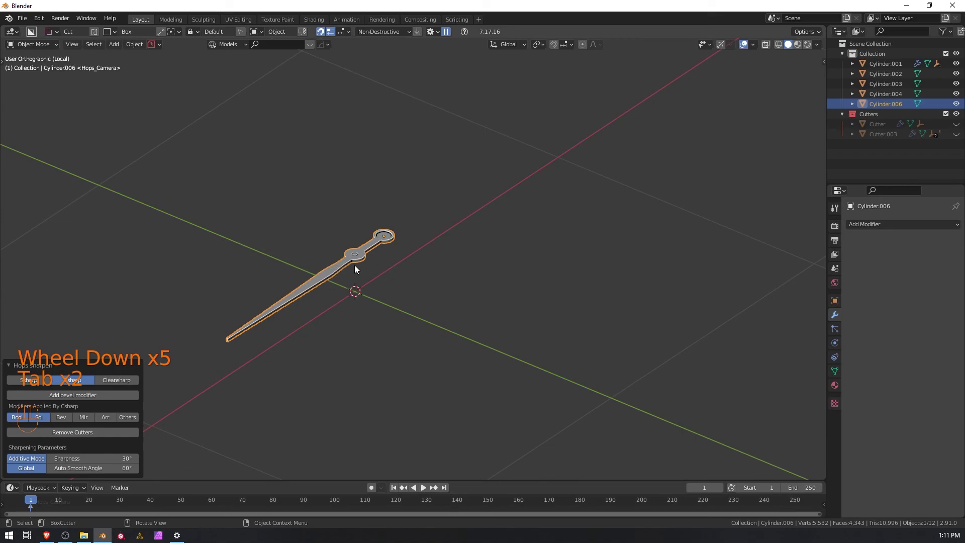
key(slash)
scroll(357, 268, down, 4)
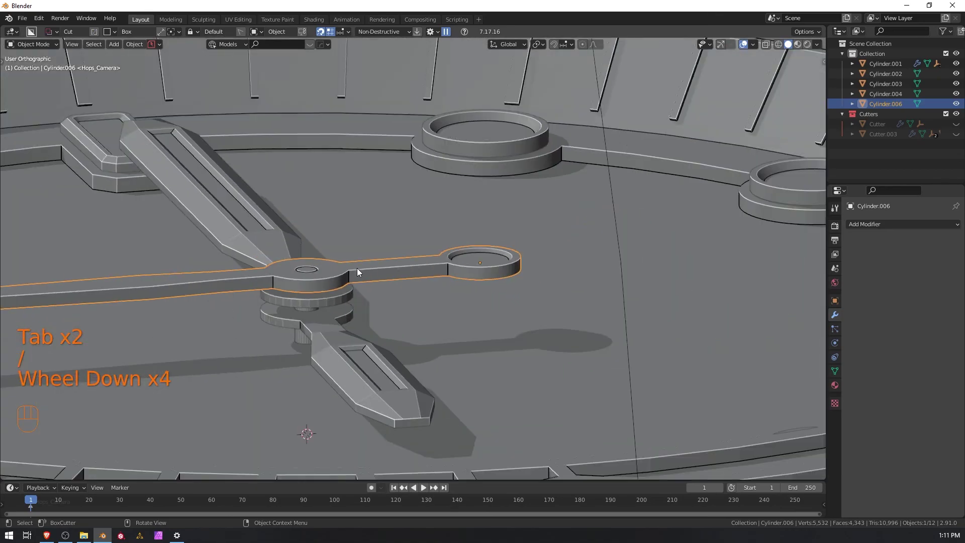
scroll(357, 269, down, 2)
middle_drag(333, 263, 462, 261)
scroll(376, 298, down, 2)
scroll(537, 323, down, 4)
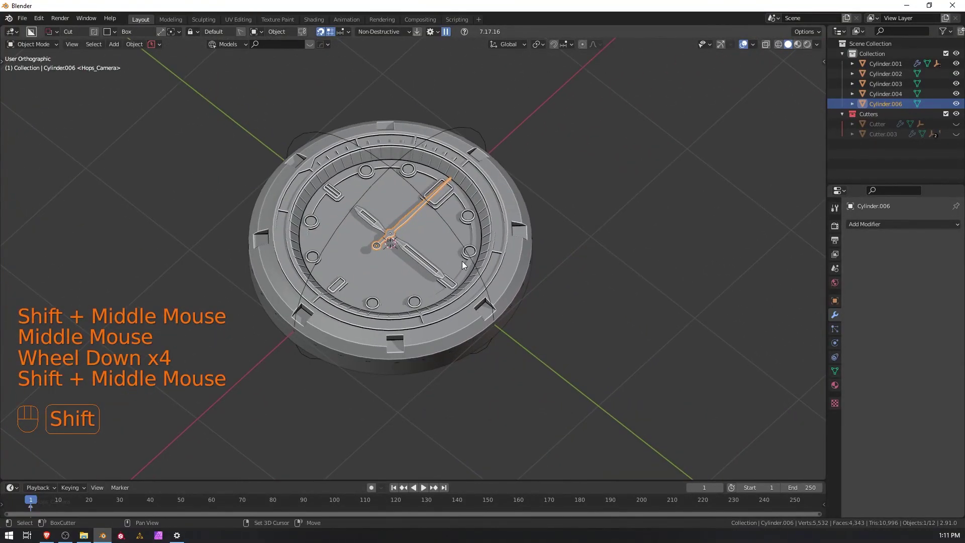
scroll(463, 261, up, 2)
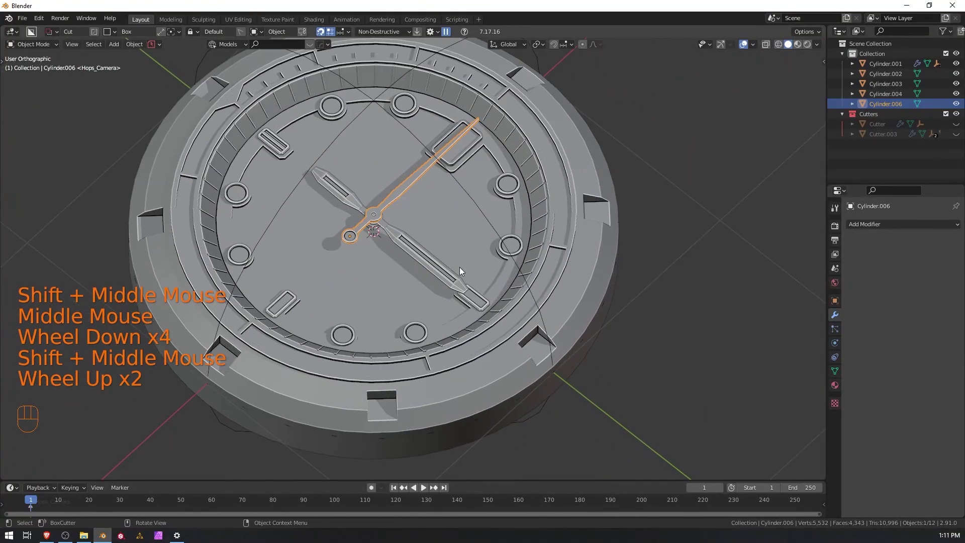
Try Rendered viewport shading, switch to Material Preview, and inspect the whole watch from the side and from above.
click(799, 44)
click(807, 44)
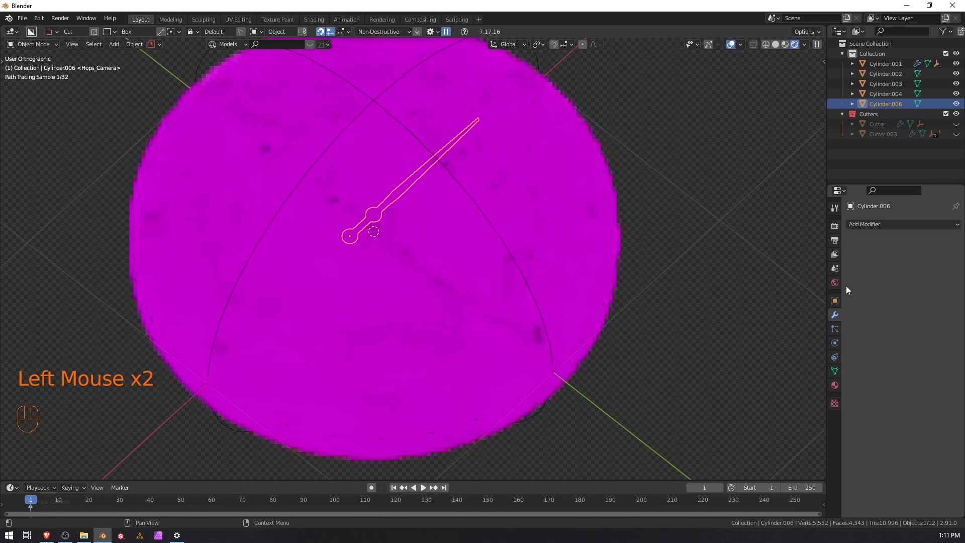
click(785, 45)
mouse_move(771, 284)
middle_down()
mouse_move(638, 261)
mouse_move(596, 241)
mouse_move(500, 283)
mouse_move(363, 220)
mouse_move(259, 244)
mouse_move(220, 274)
mouse_move(366, 272)
mouse_move(462, 232)
mouse_move(444, 259)
middle_up()
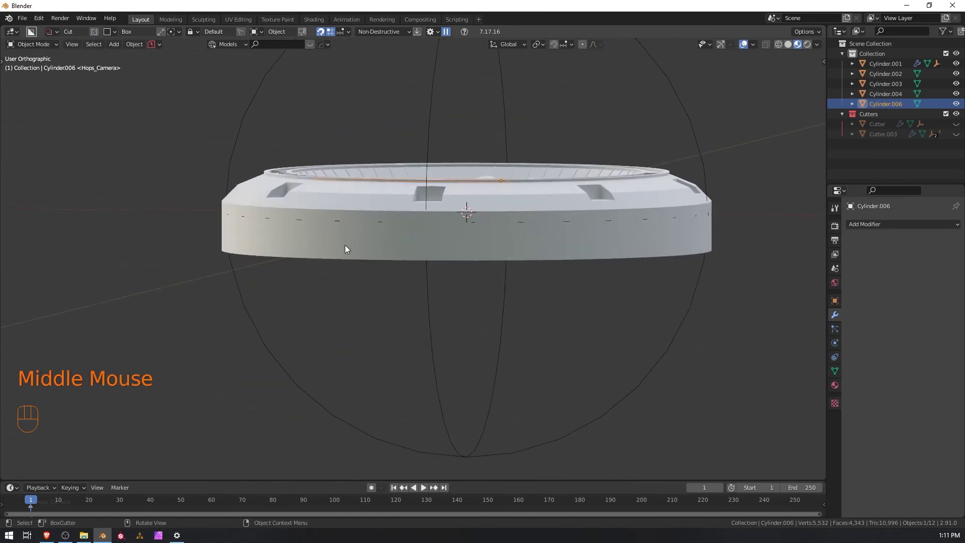
middle_drag(696, 280, 555, 256)
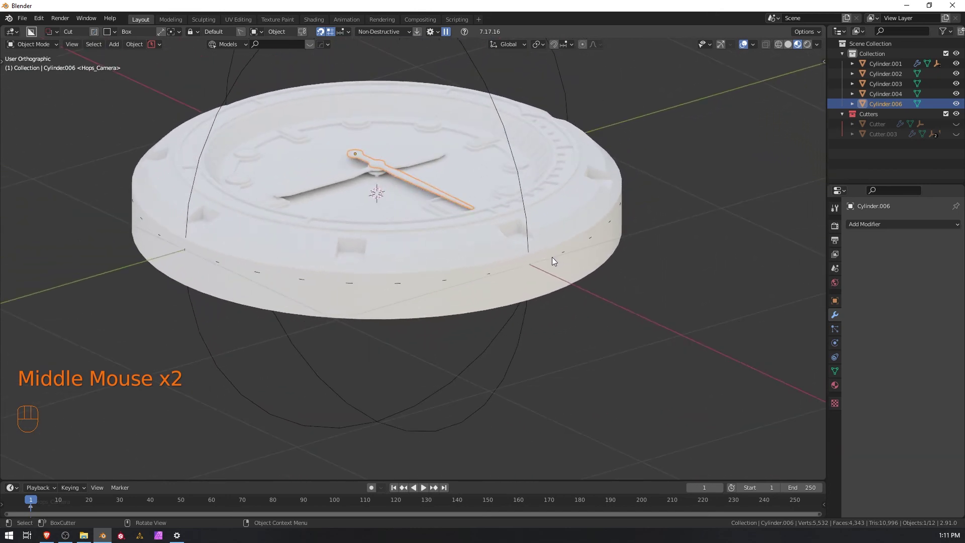
shift+middle_drag(357, 185, 418, 256)
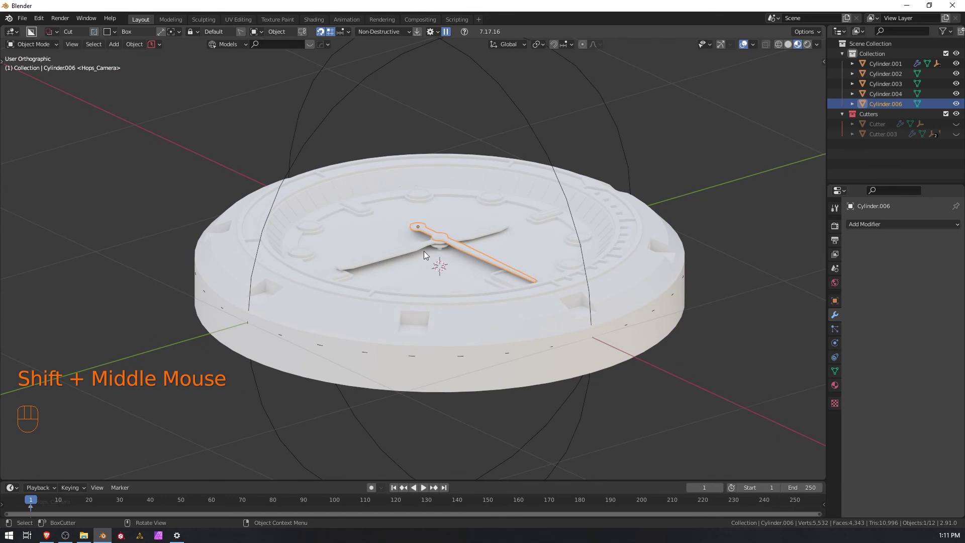
middle_drag(430, 246, 464, 266)
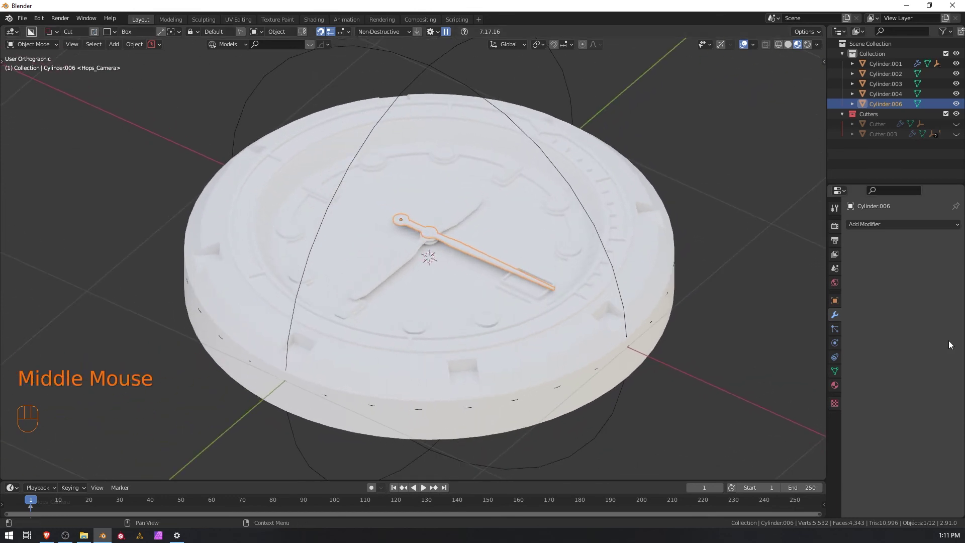